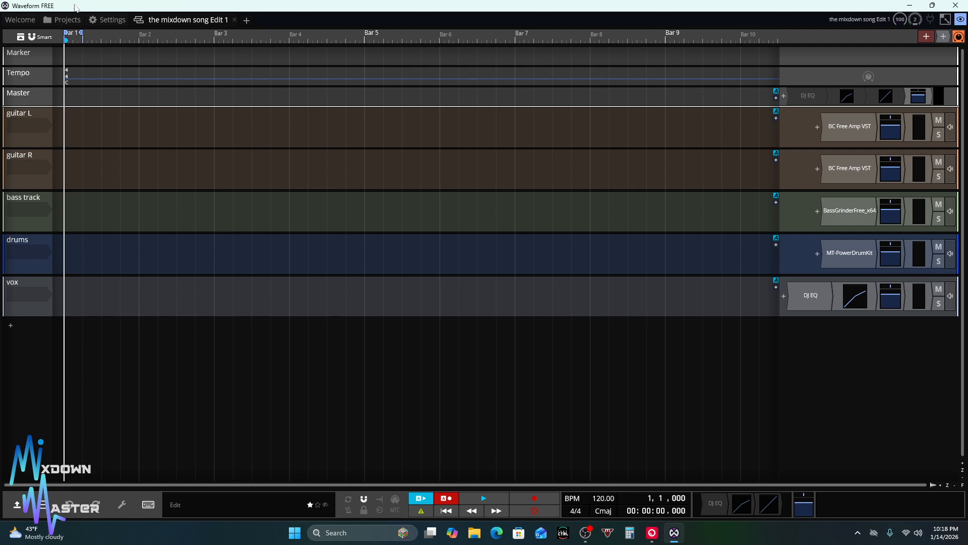
# Set the loop range from Bar 1 to Bar 5 and turn on looped playback
pyautogui.moveTo(81, 34)
pyautogui.mouseDown()
pyautogui.moveTo(383, 34)
pyautogui.moveTo(341, 44)
pyautogui.moveTo(365, 41)
pyautogui.mouseUp()
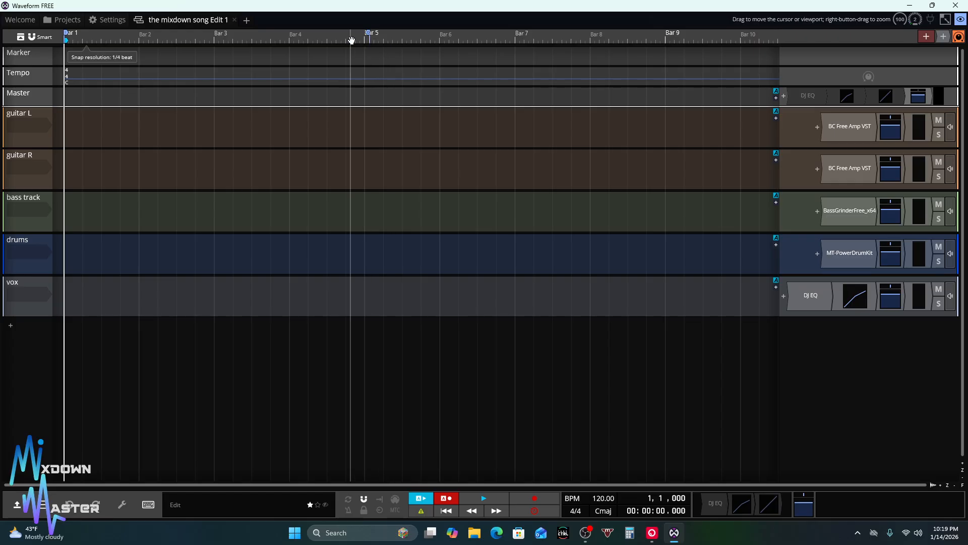
pyautogui.moveTo(351, 40); pyautogui.dragTo(586, 50)
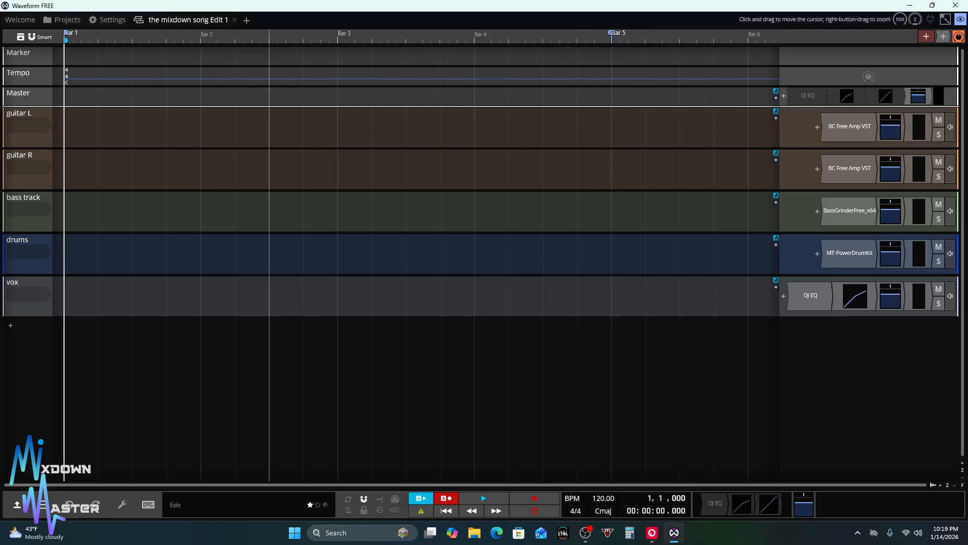
pyautogui.click(348, 499)
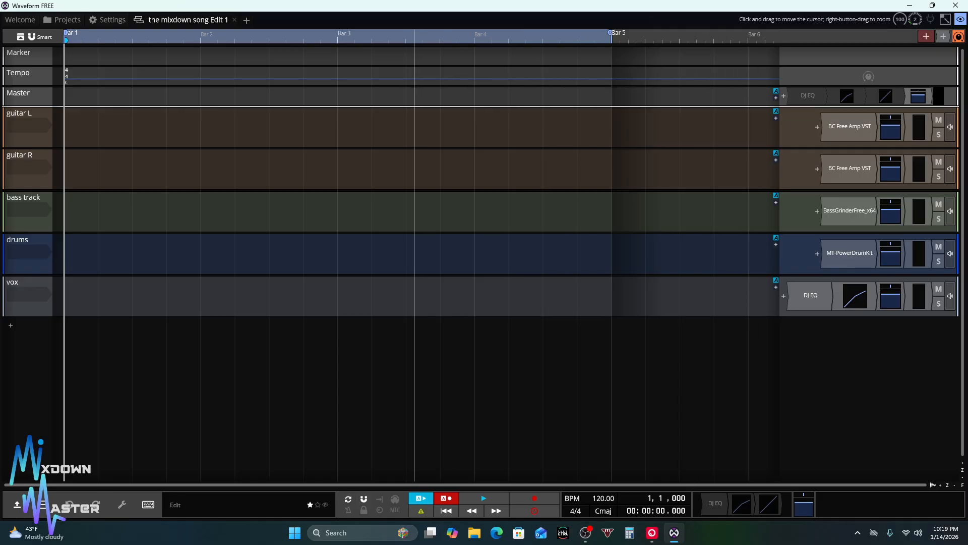
# Open the MT-PowerDrumKit plugin on the drums track, skip its donation screen and show its grooves library
pyautogui.doubleClick(861, 262)
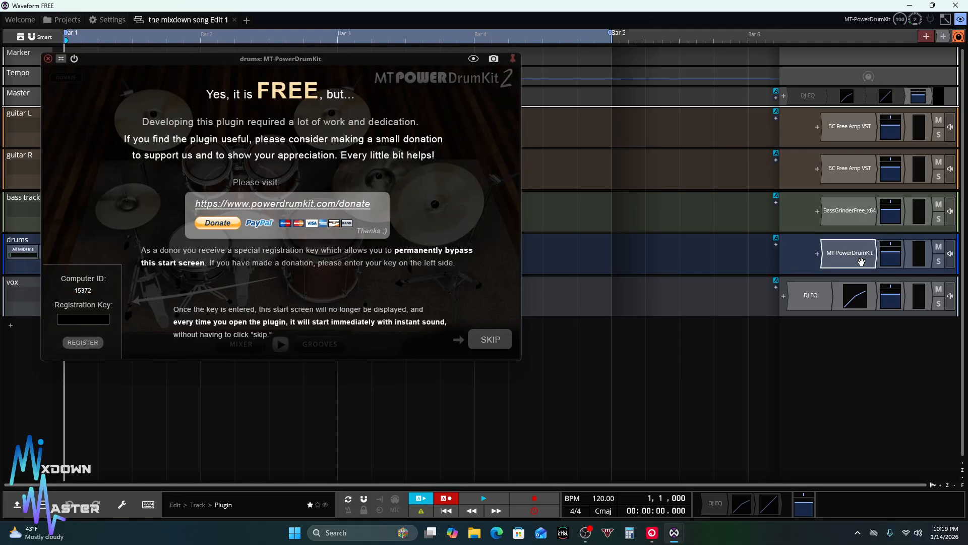
pyautogui.click(488, 339)
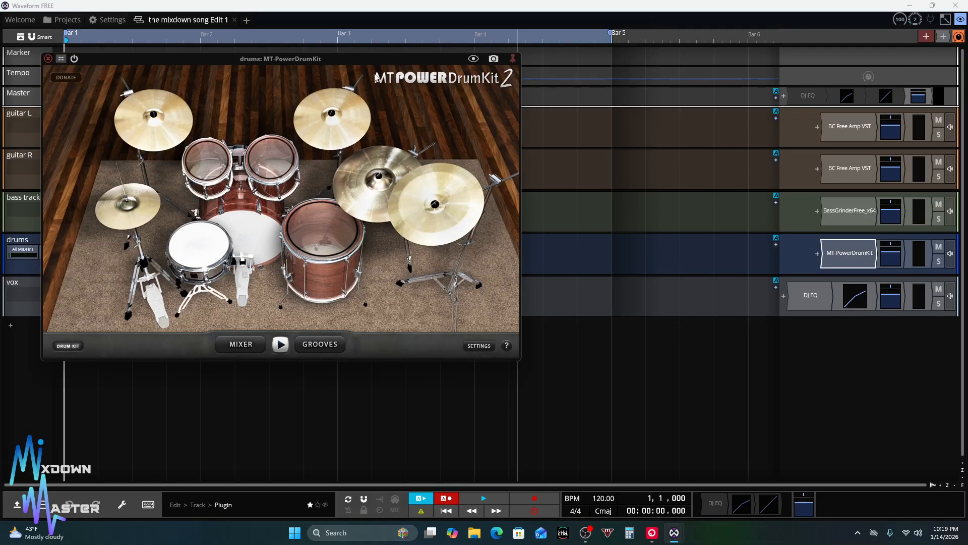
pyautogui.moveTo(337, 59); pyautogui.dragTo(536, 91)
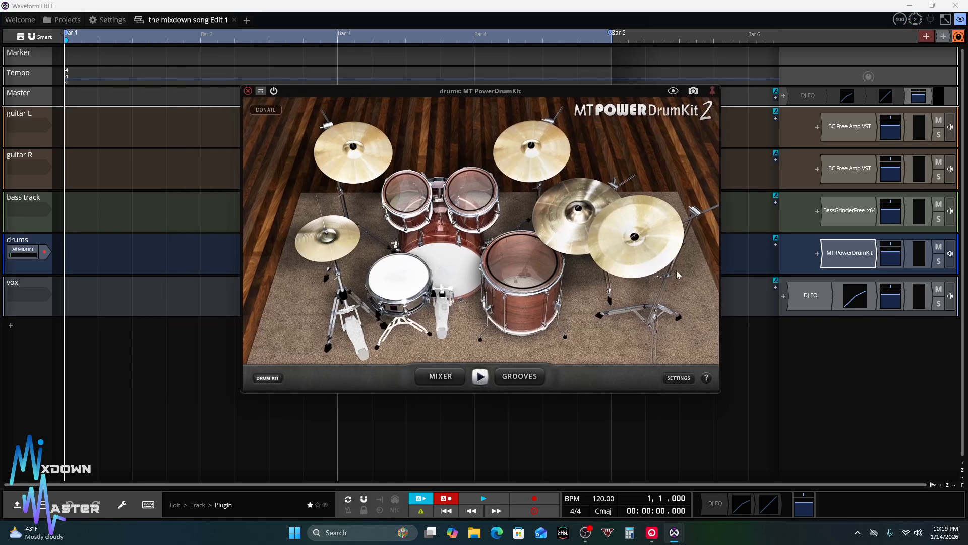
pyautogui.click(508, 381)
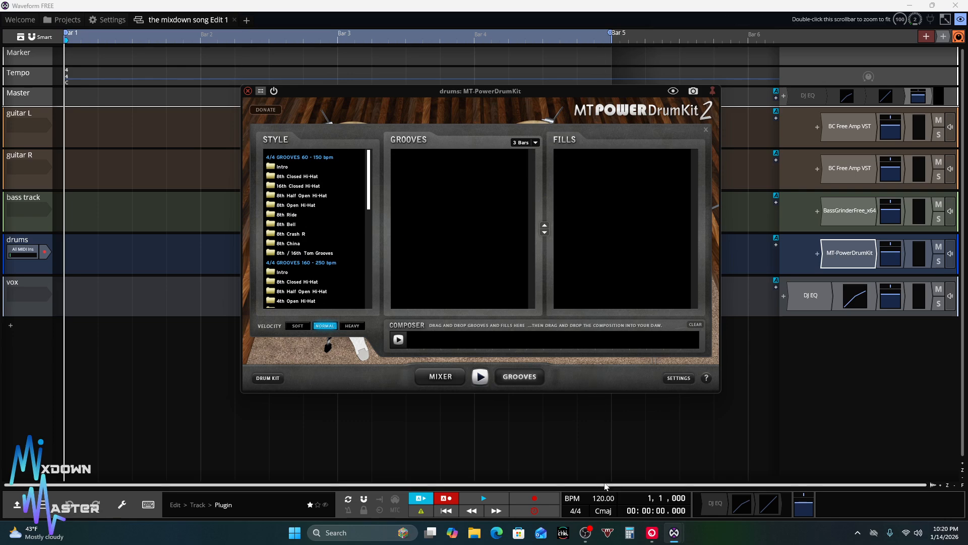
# Set the project tempo to 165 BPM
pyautogui.doubleClick(604, 499)
pyautogui.click(605, 498)
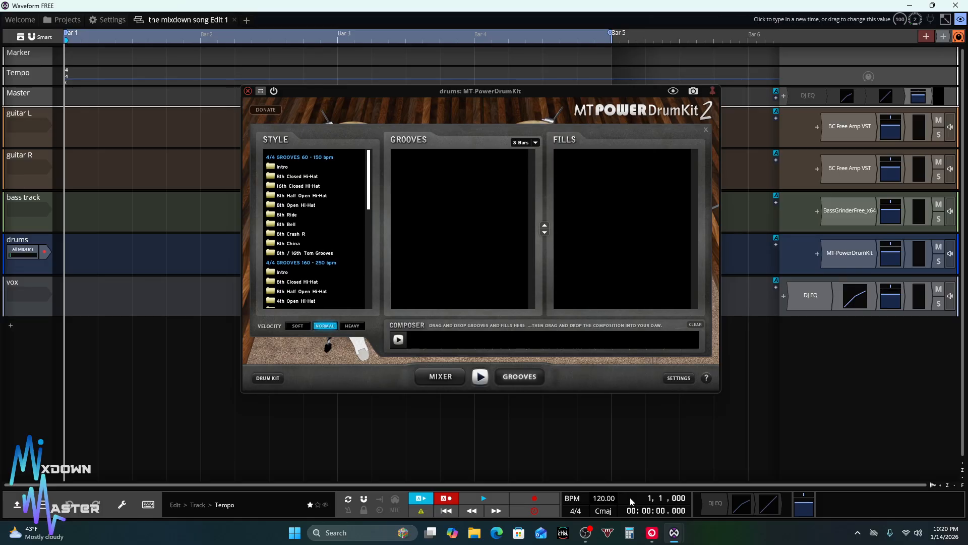
pyautogui.press('BackSpace')
pyautogui.press('BackSpace')
pyautogui.write('65')
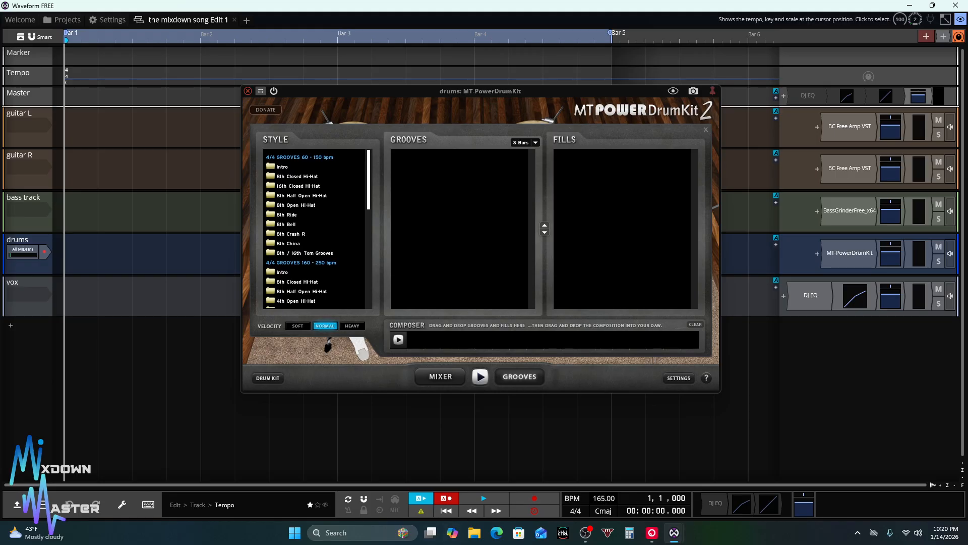
pyautogui.press('Return')
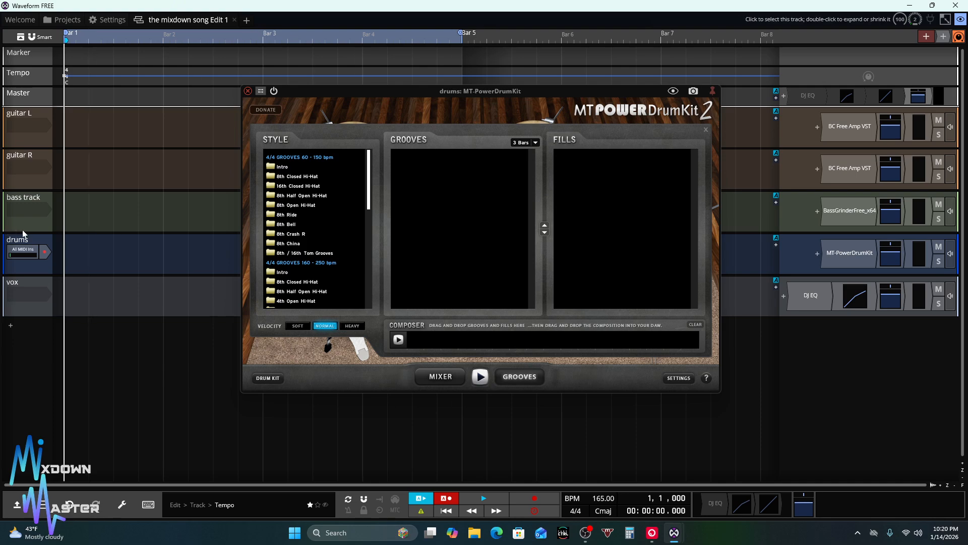
# Turn looped playback off and back on
pyautogui.moveTo(319, 89); pyautogui.dragTo(299, 150)
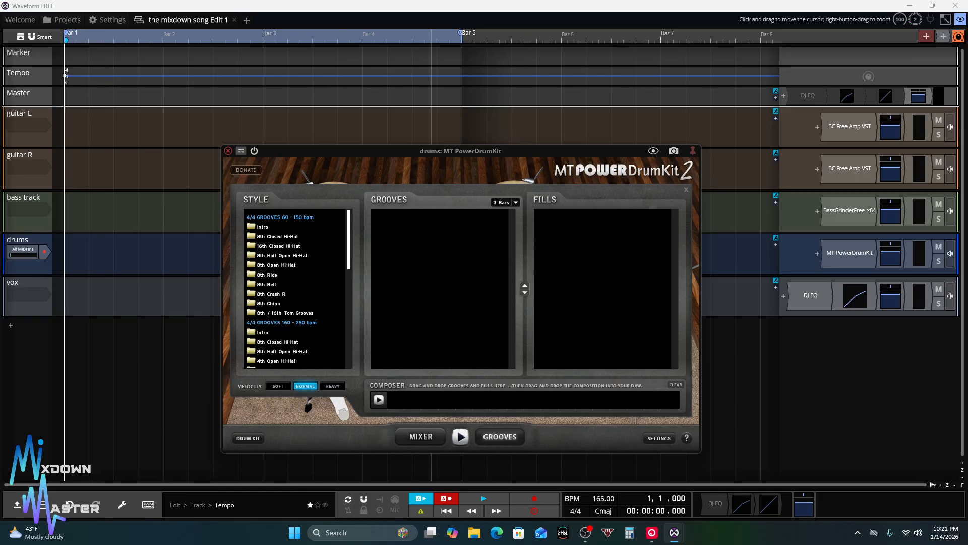
pyautogui.click(348, 499)
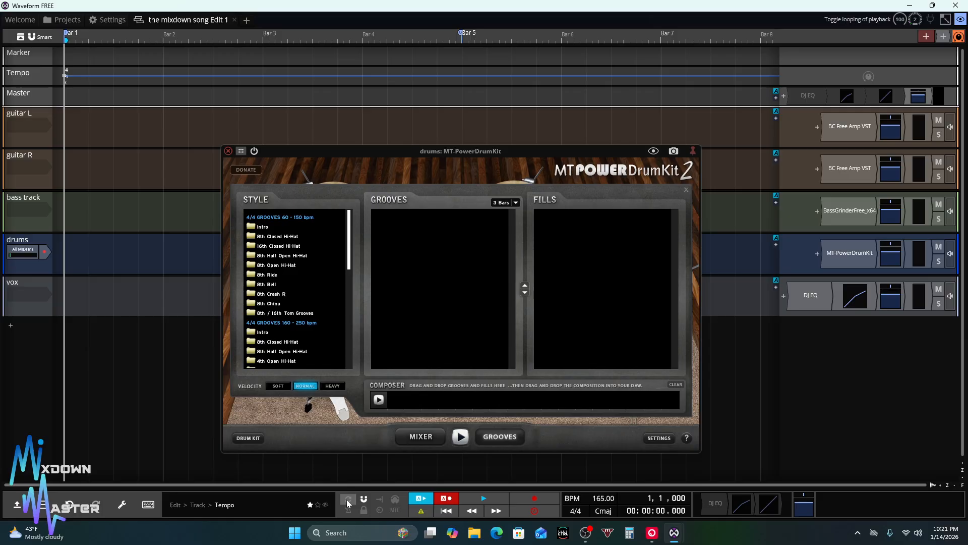
pyautogui.click(346, 500)
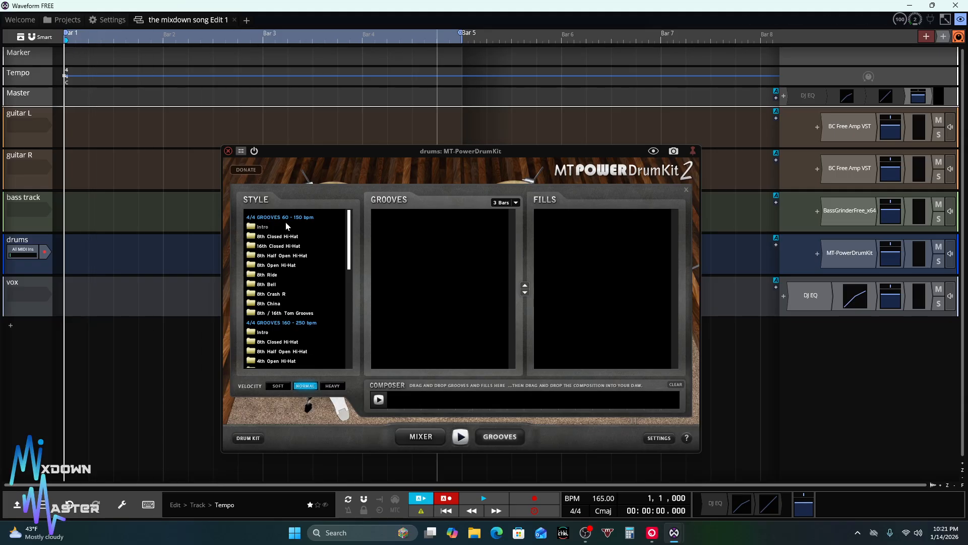
# Examine the drum plugin's groove styles across the 4/4, shuffle and 6/8 tempo categories
pyautogui.scroll(-4, 279, 327)
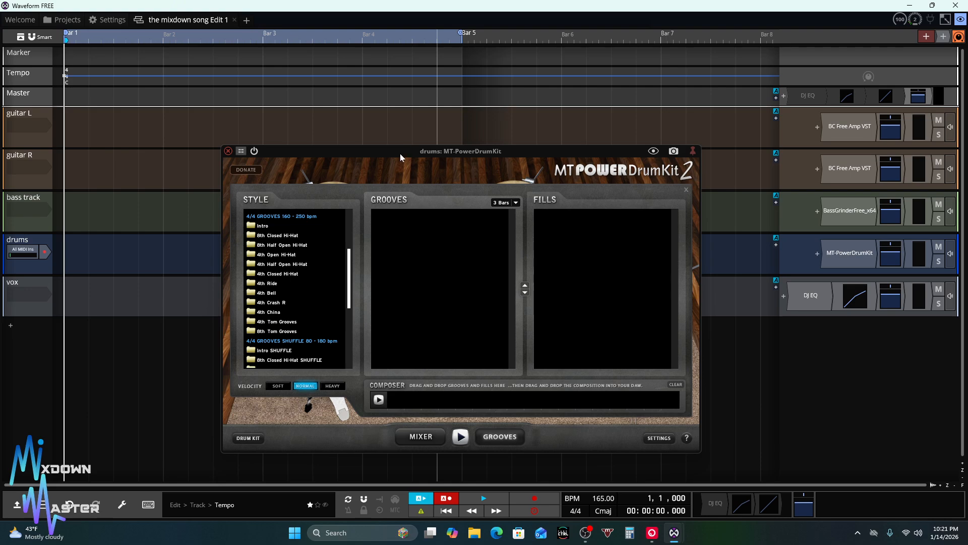
pyautogui.moveTo(400, 153); pyautogui.dragTo(521, 119)
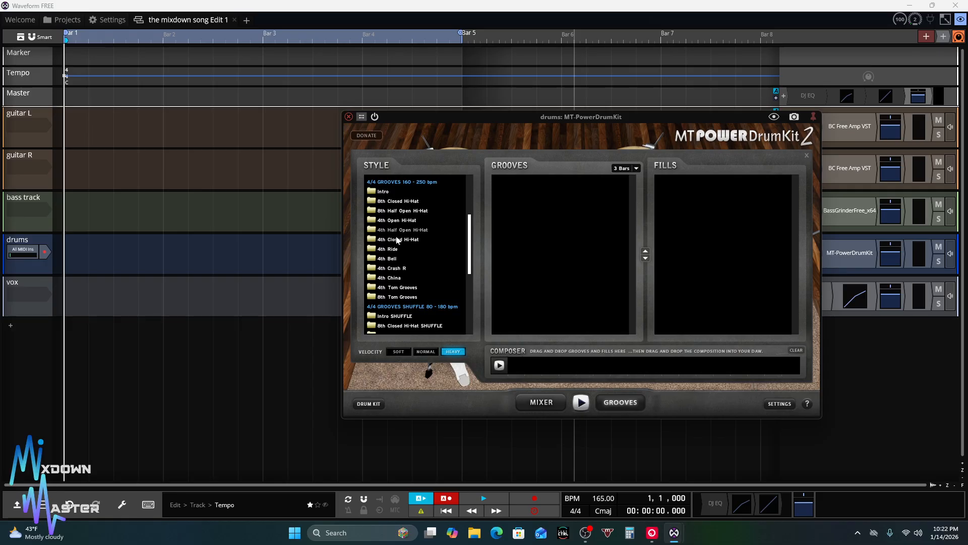
pyautogui.scroll(4, 403, 232)
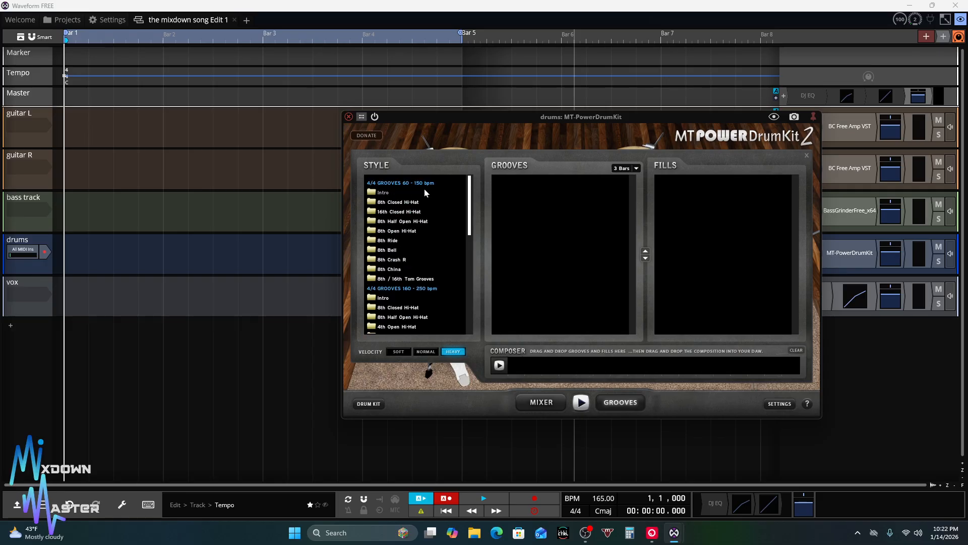
pyautogui.scroll(-3, 424, 189)
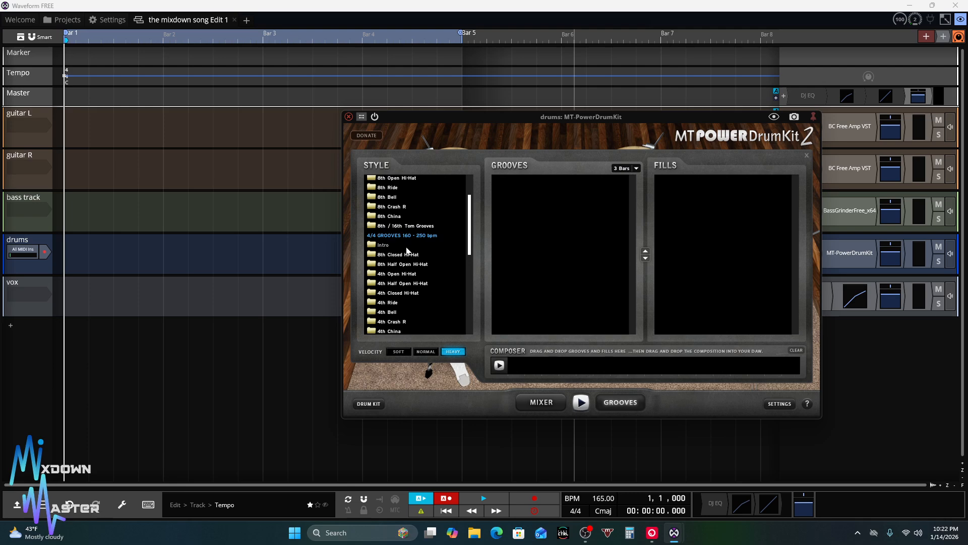
pyautogui.scroll(-7, 419, 243)
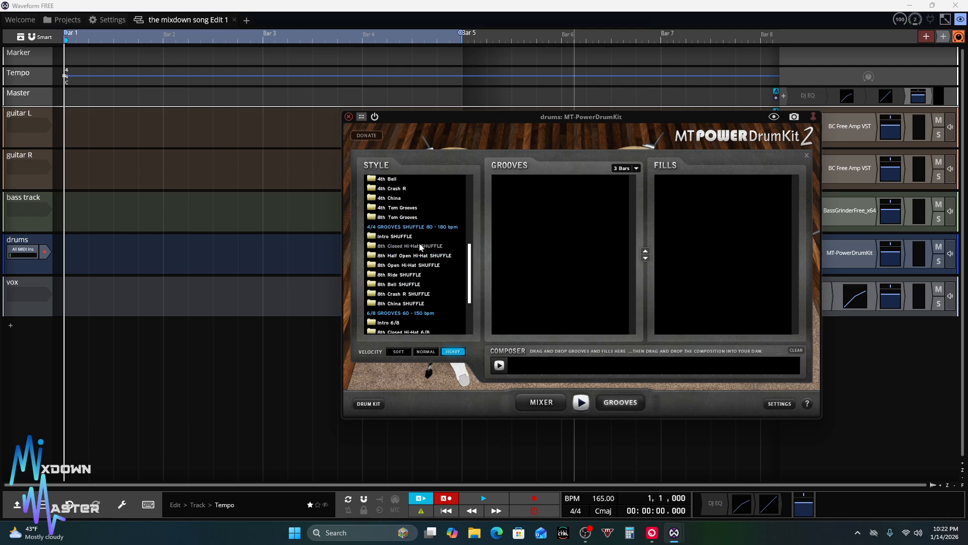
pyautogui.scroll(-4, 431, 244)
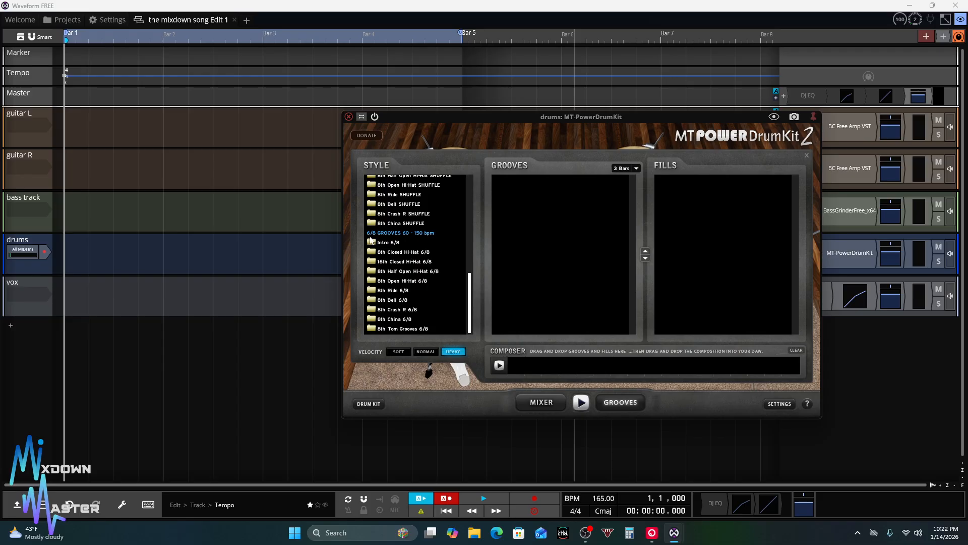
pyautogui.scroll(10, 371, 240)
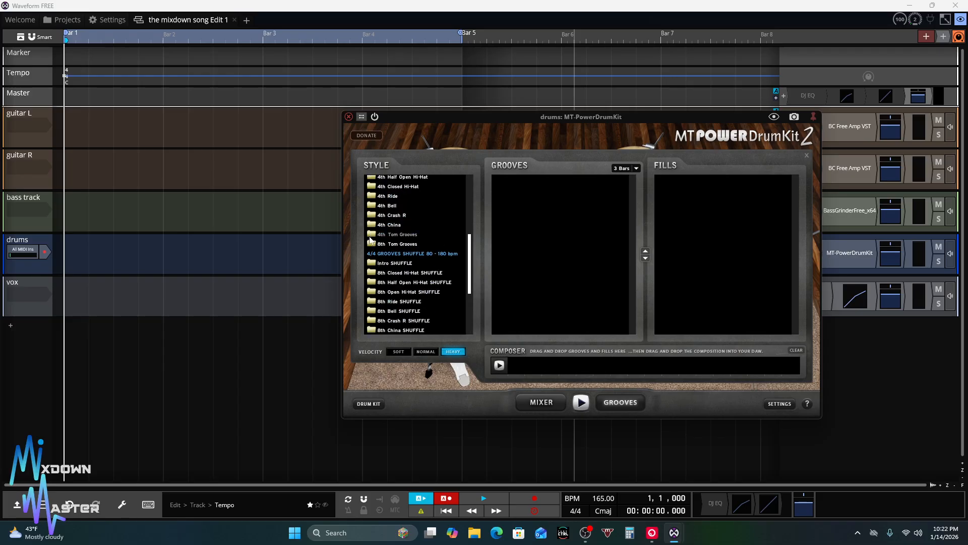
pyautogui.scroll(3, 419, 216)
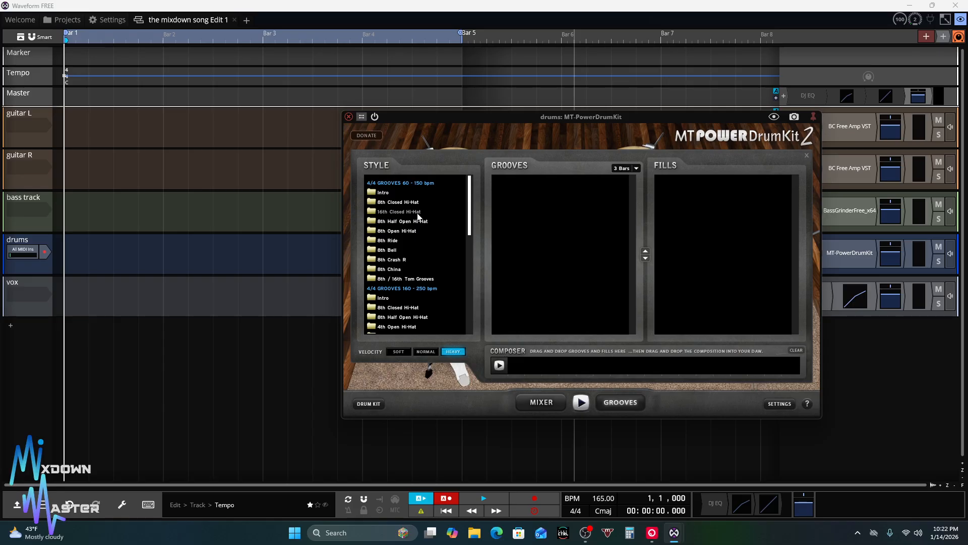
# Choose the 4th Open Hi-Hat style under 4/4 Grooves 160 - 250 bpm and play Groove 01
pyautogui.scroll(-3, 418, 215)
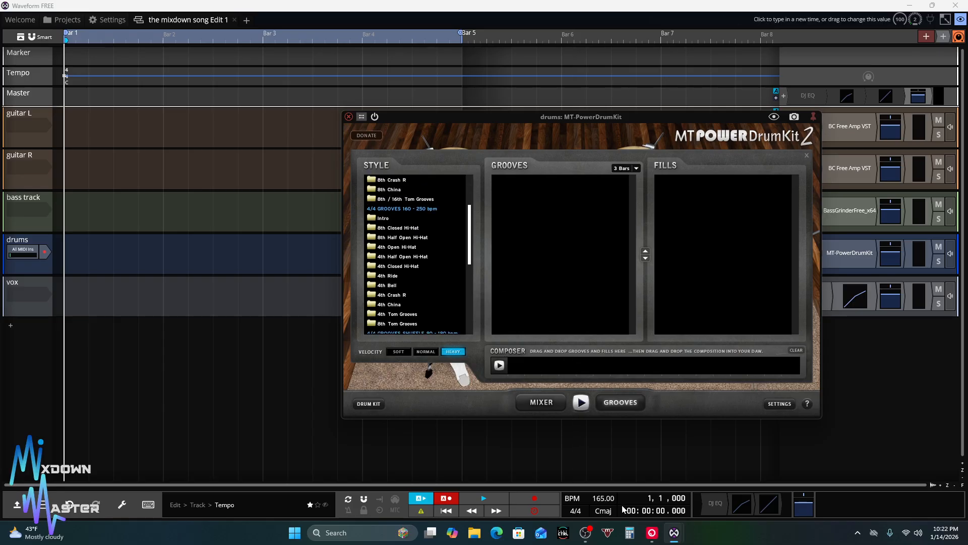
pyautogui.click(401, 247)
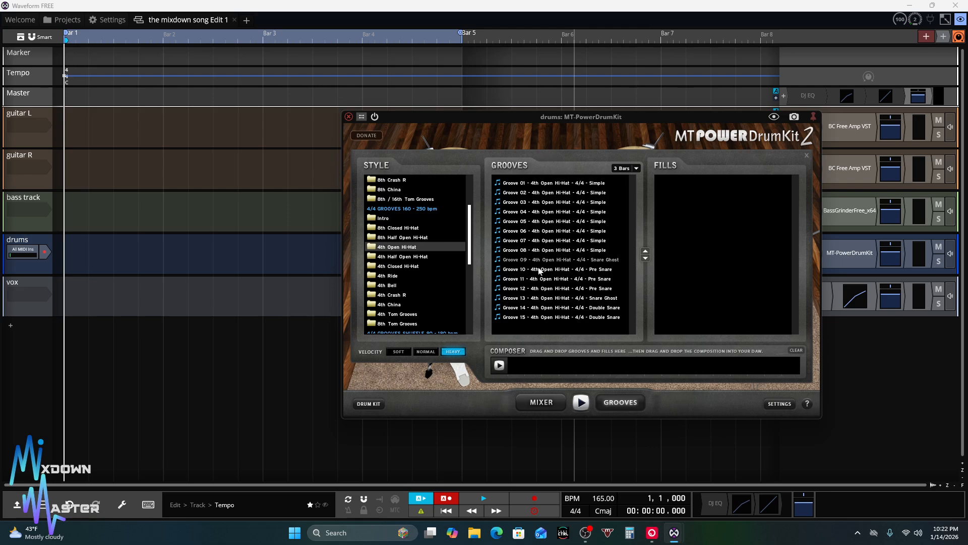
pyautogui.click(548, 184)
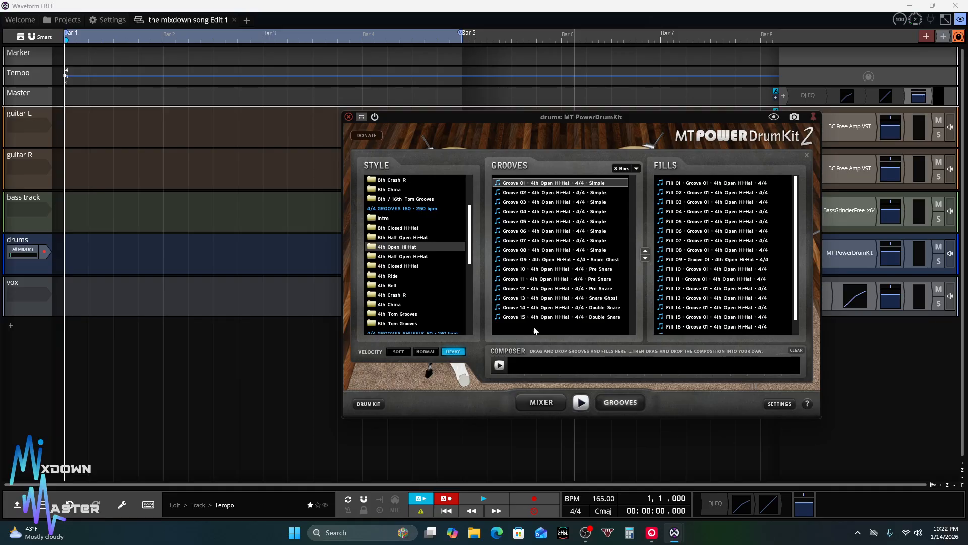
pyautogui.click(580, 404)
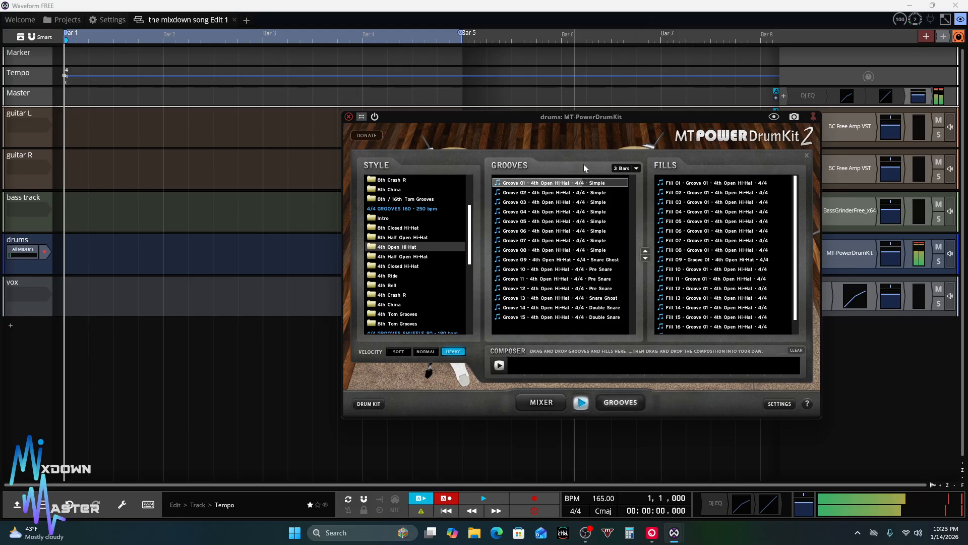
# Audition Grooves 02 through 15 of the 4th Open Hi-Hat style, and stop the preview after the last one
pyautogui.click(558, 192)
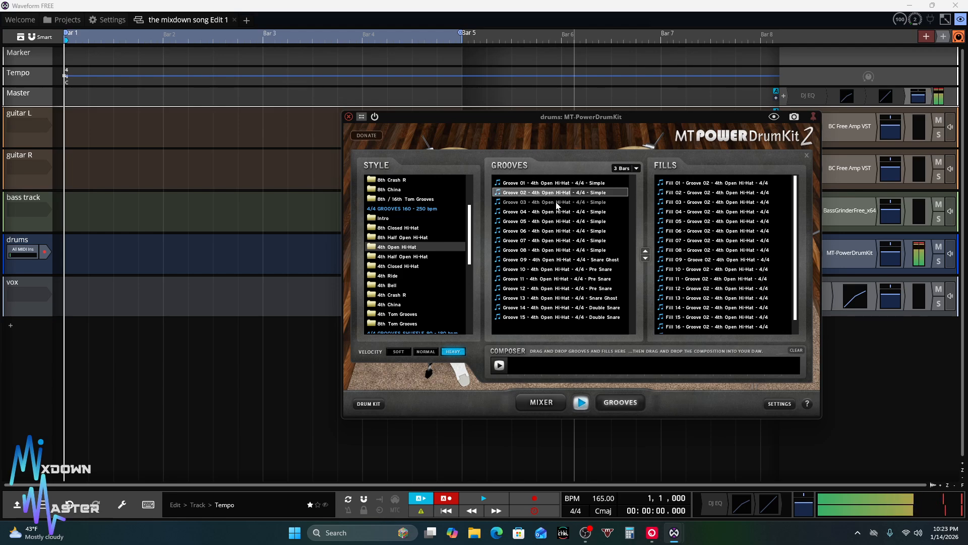
pyautogui.click(557, 202)
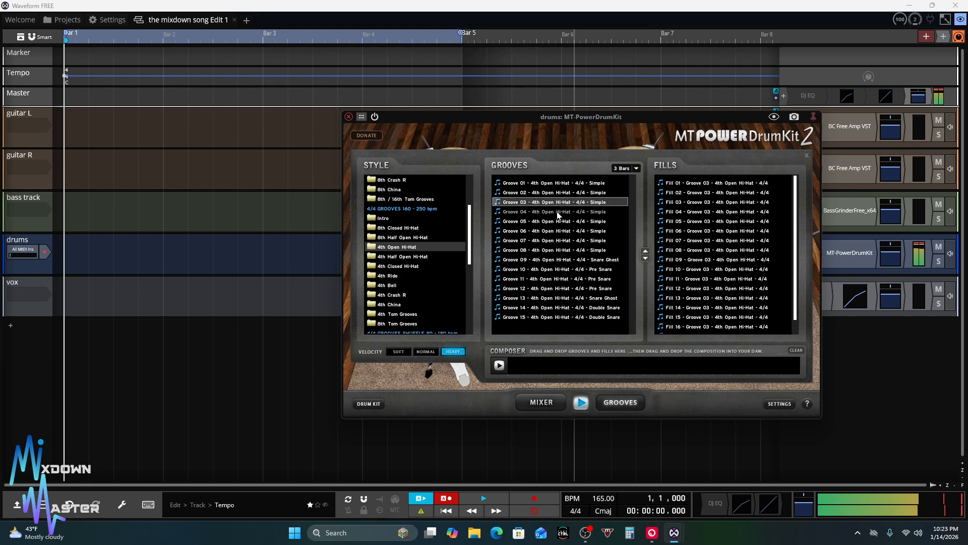
pyautogui.click(558, 211)
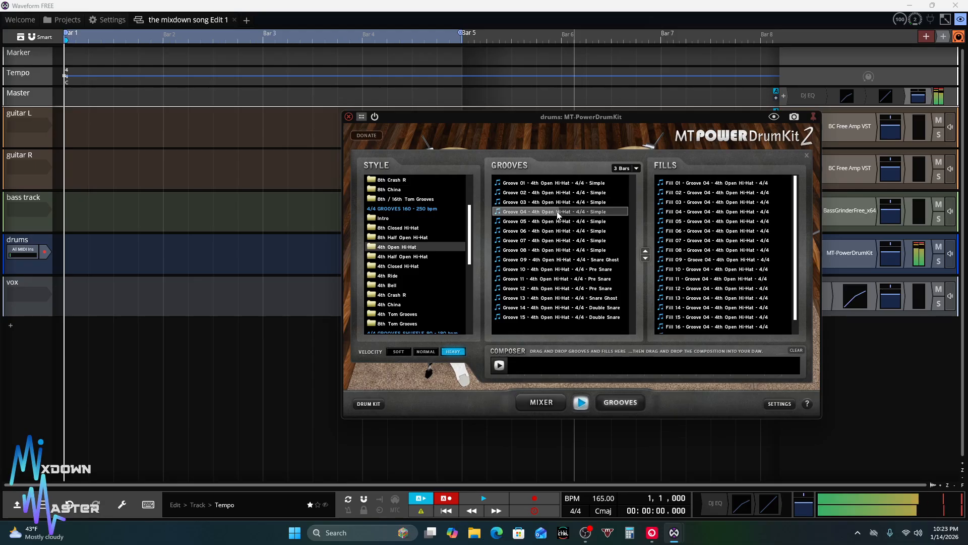
pyautogui.click(558, 221)
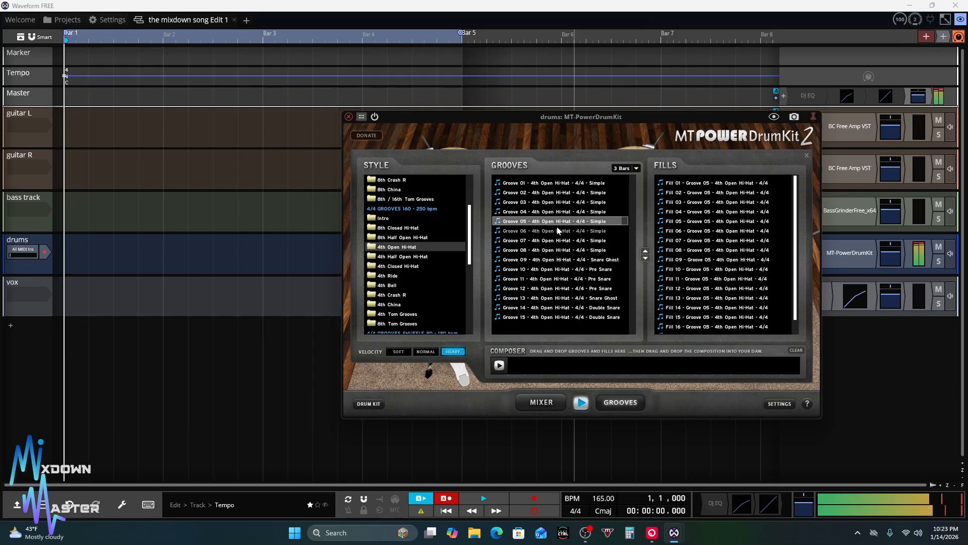
pyautogui.click(557, 231)
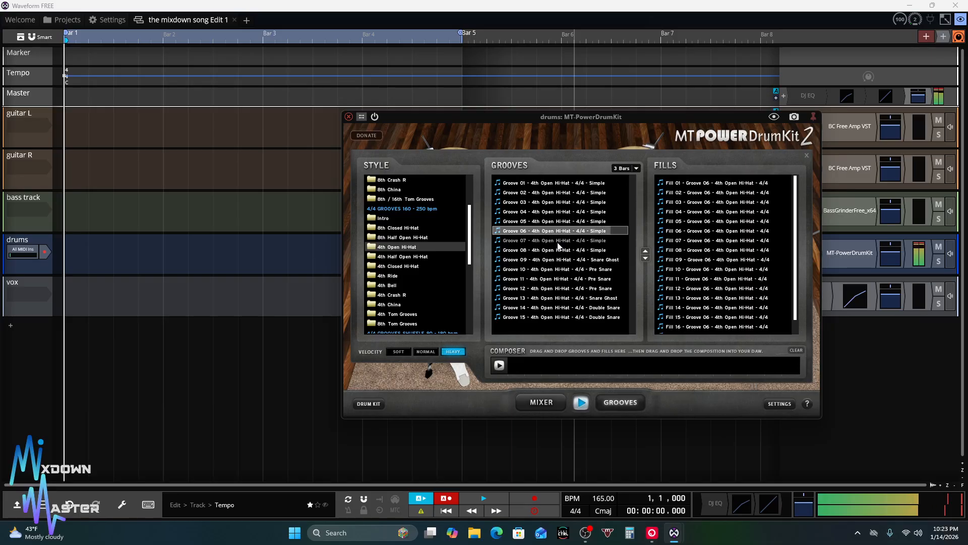
pyautogui.click(558, 242)
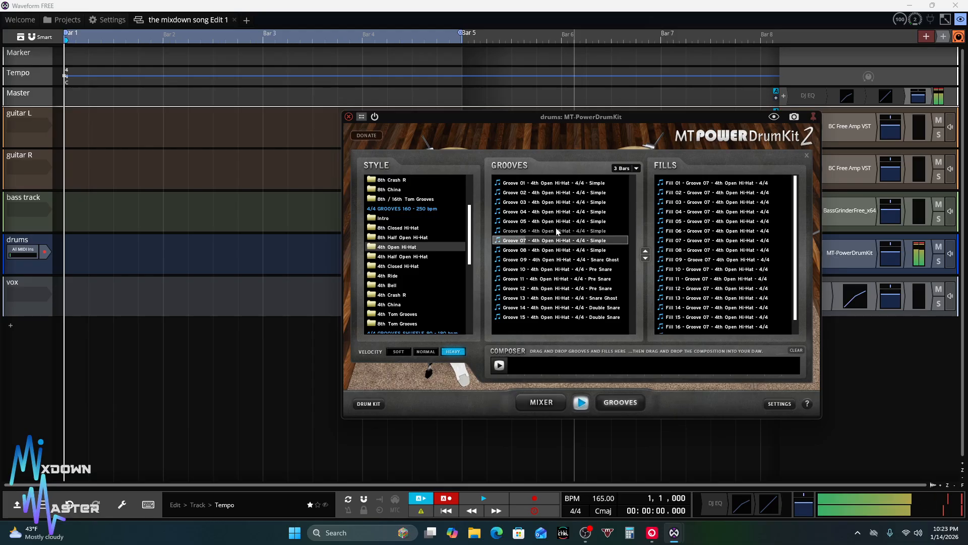
pyautogui.click(554, 249)
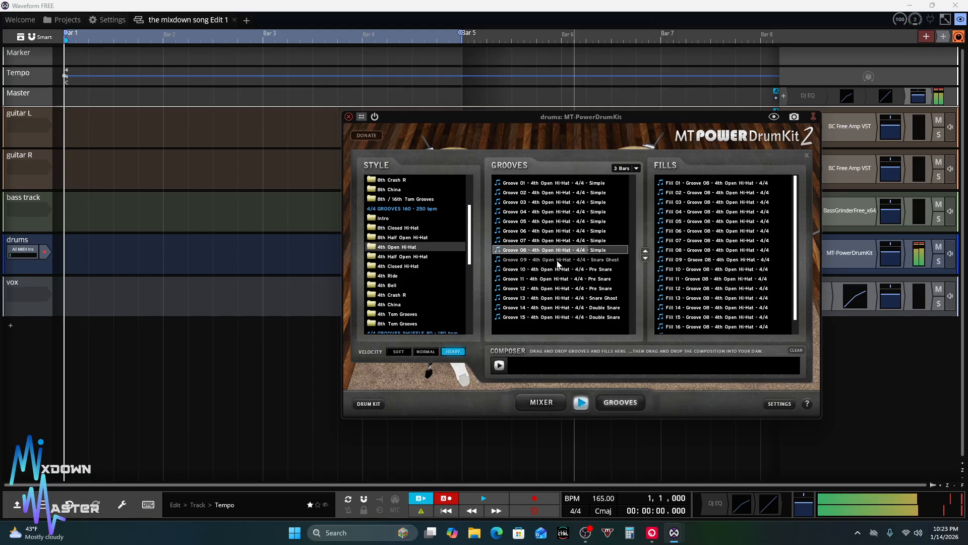
pyautogui.click(557, 260)
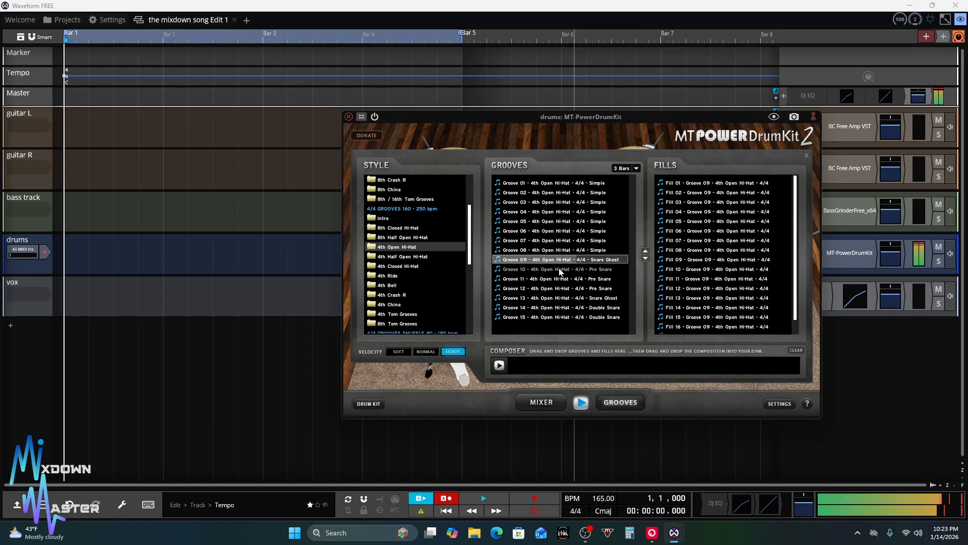
pyautogui.click(560, 270)
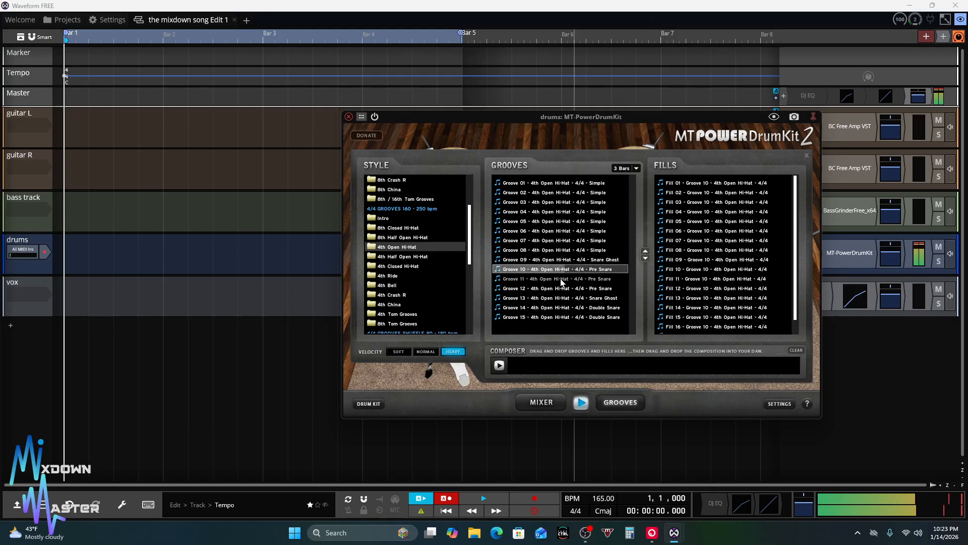
pyautogui.click(560, 279)
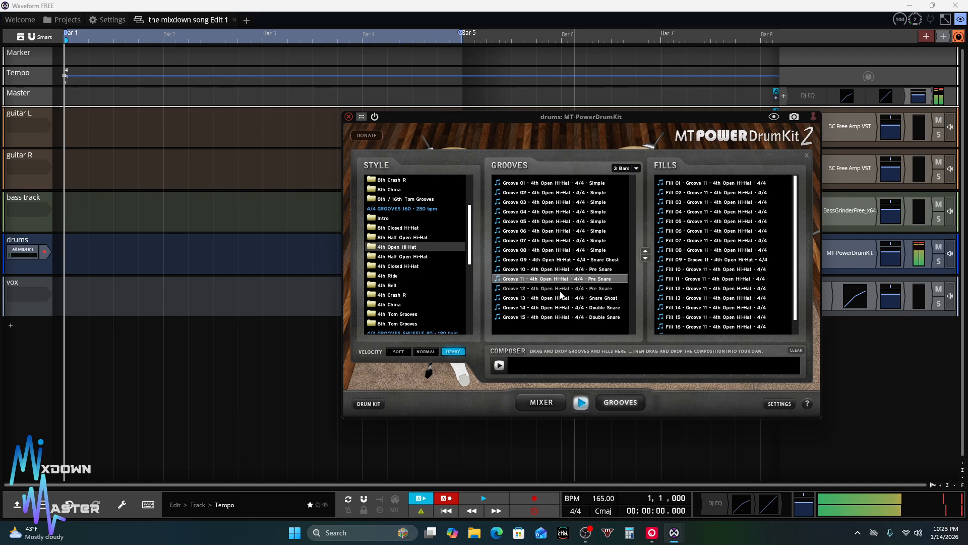
pyautogui.click(560, 290)
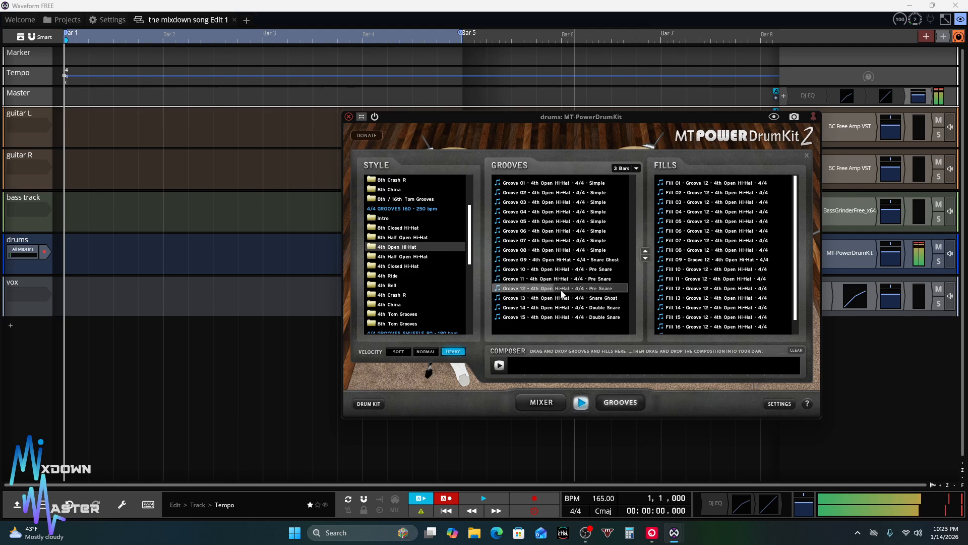
pyautogui.click(562, 300)
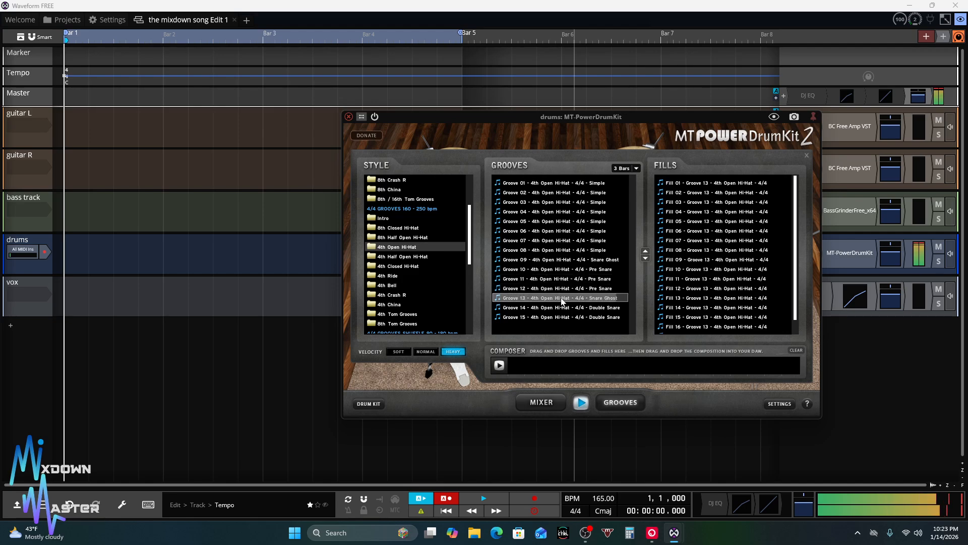
pyautogui.click(564, 308)
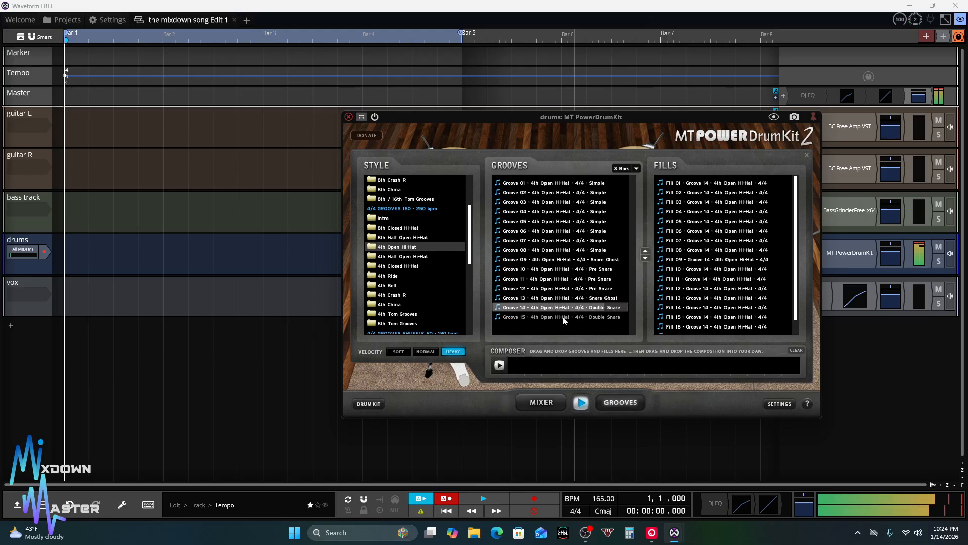
pyautogui.click(563, 317)
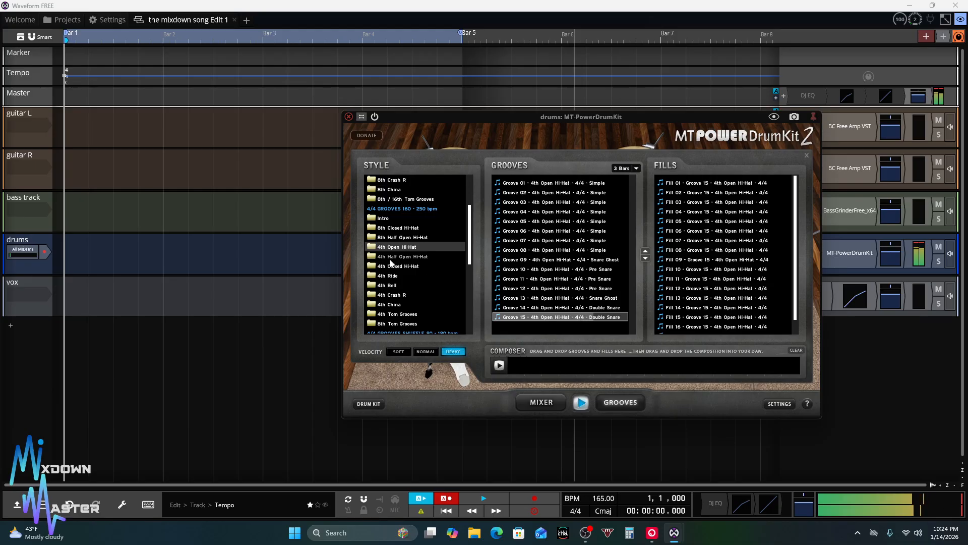
pyautogui.click(581, 403)
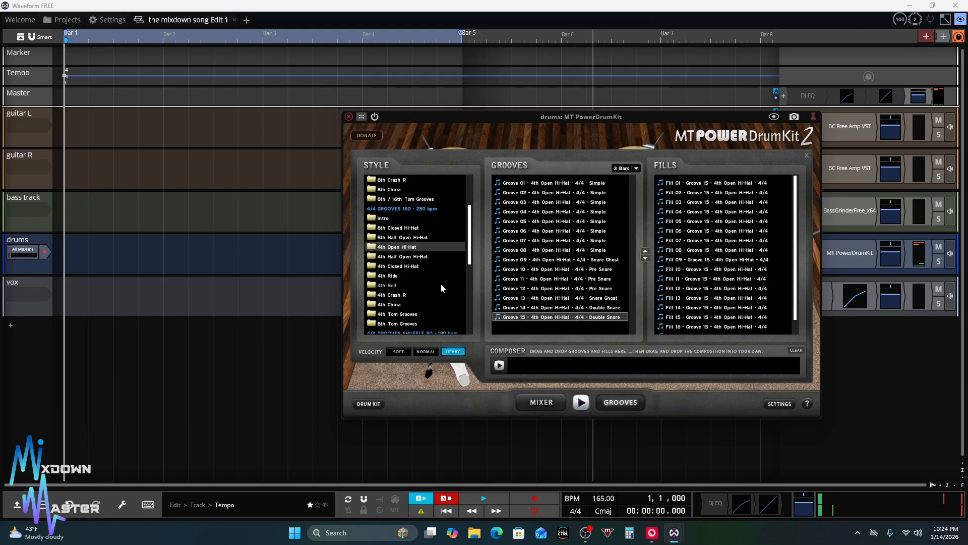
# Select Groove 03 of the 4th Open Hi-Hat style and look through its fills
pyautogui.click(559, 250)
pyautogui.click(559, 202)
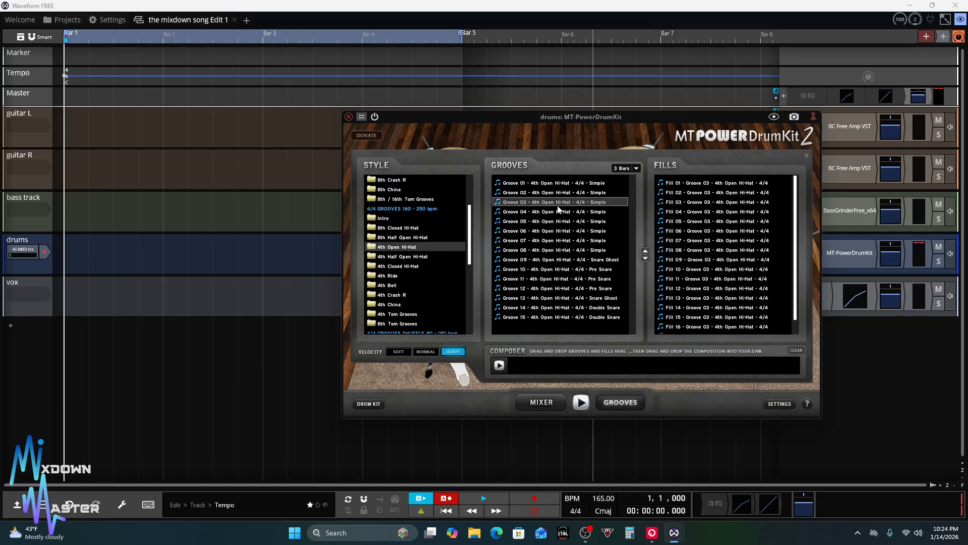
pyautogui.scroll(-1, 678, 290)
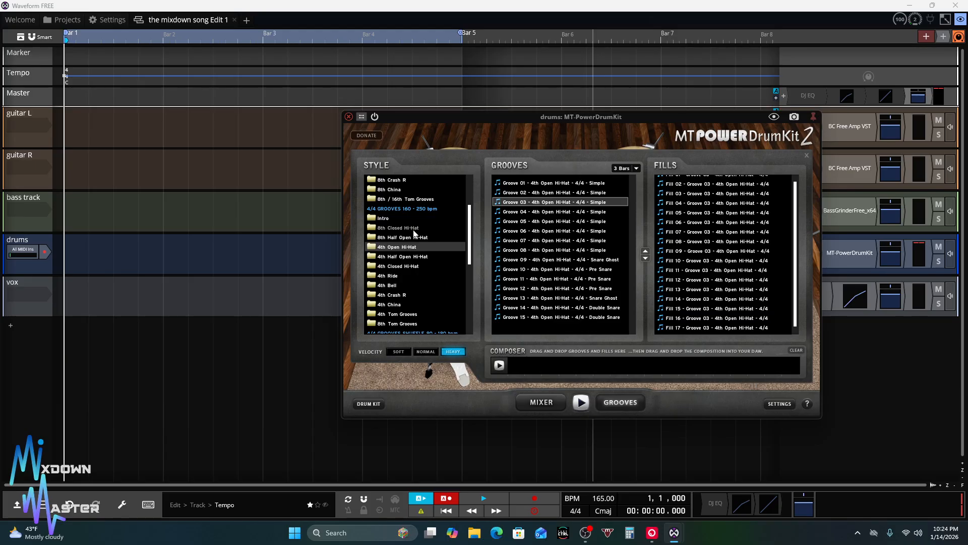
# Choose the 4th Closed Hi-Hat style under 4/4 Grooves 160 - 250 bpm and briefly preview Groove 15
pyautogui.click(409, 266)
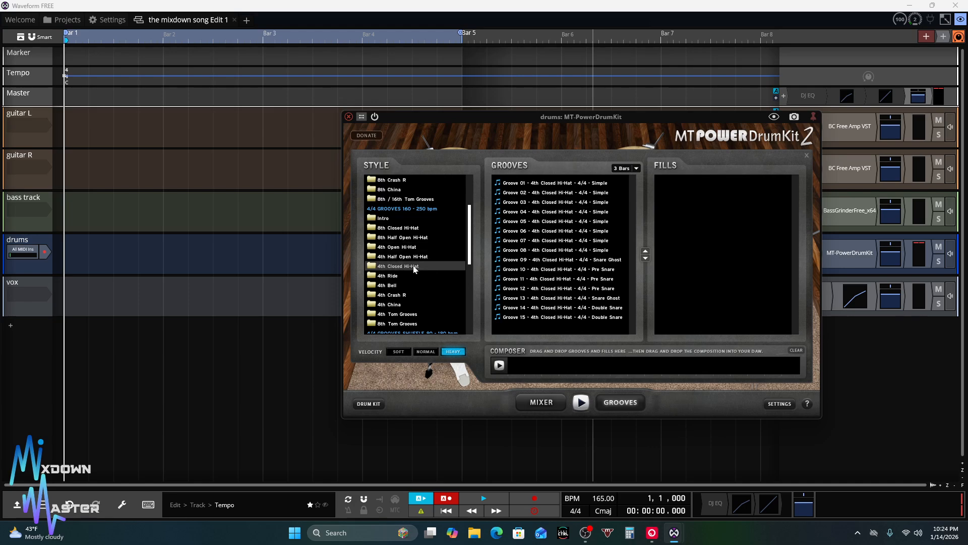
pyautogui.click(524, 317)
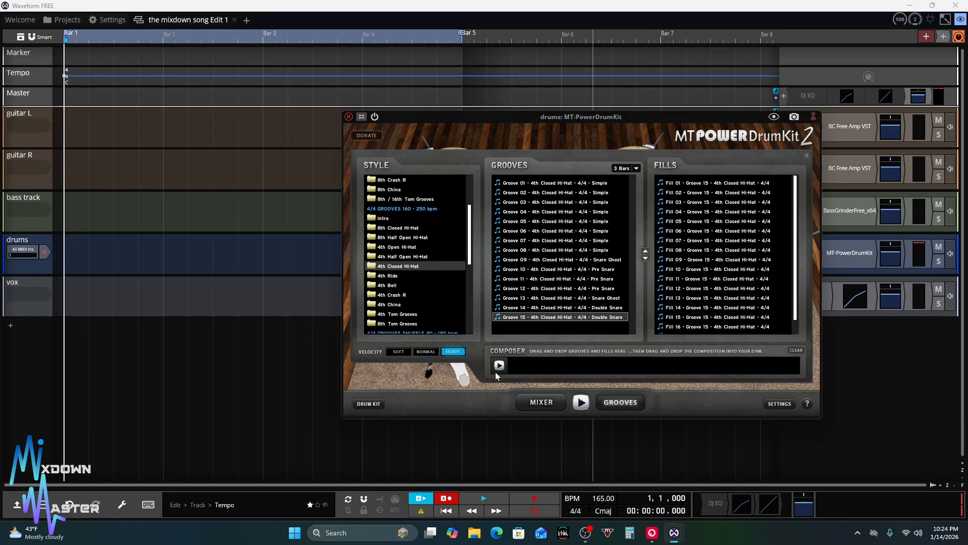
pyautogui.click(578, 402)
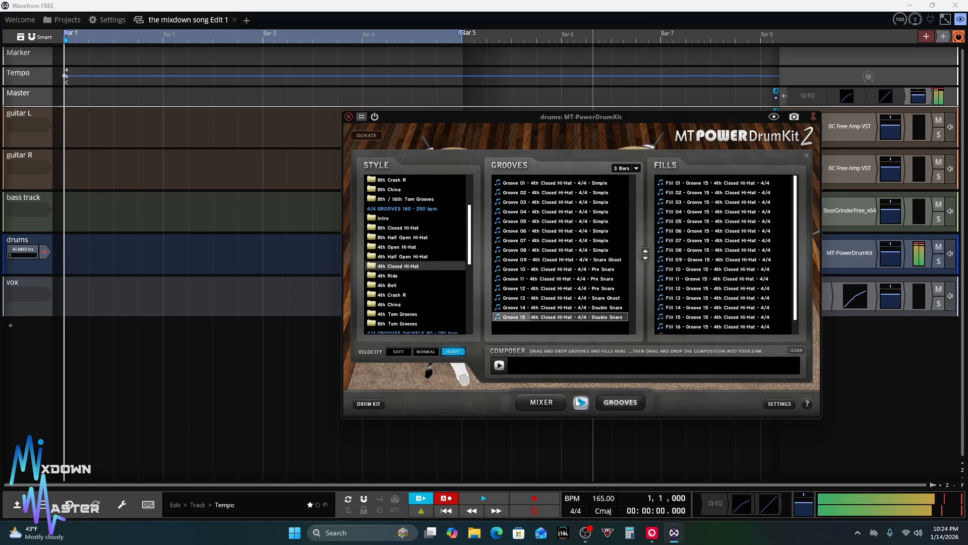
pyautogui.click(578, 402)
# Choose the Intro style under 4/4 Grooves 160 - 250 bpm
pyautogui.scroll(-4, 399, 282)
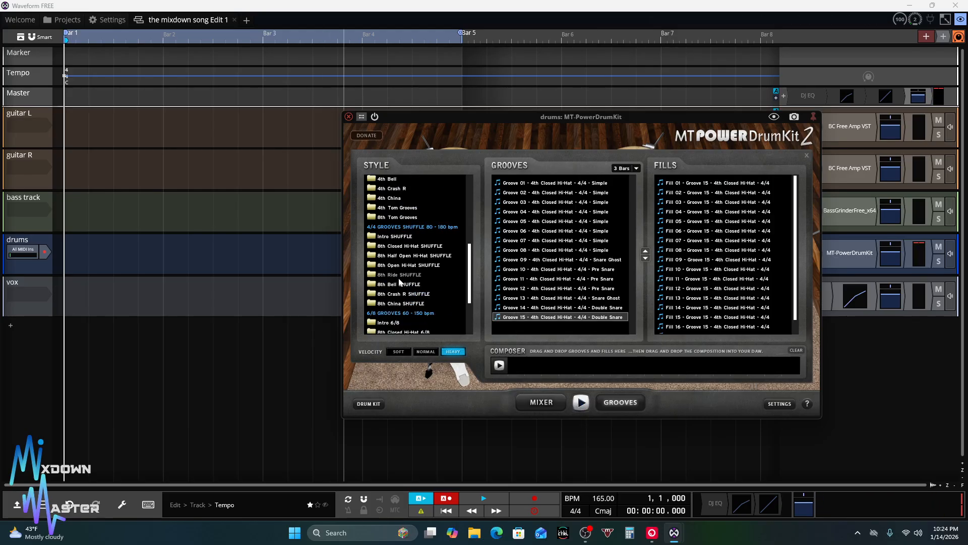
pyautogui.scroll(-2, 399, 282)
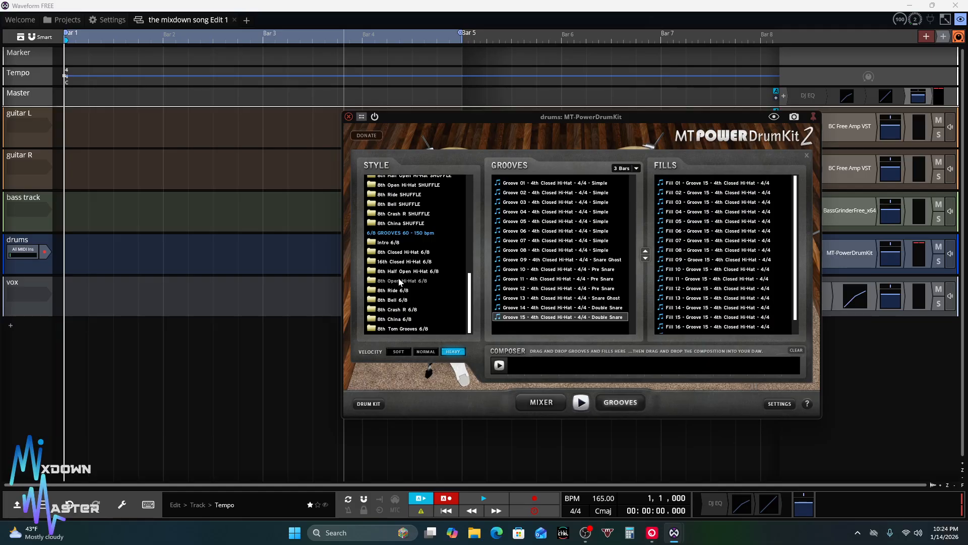
pyautogui.scroll(-2, 399, 282)
pyautogui.scroll(-2, 400, 281)
pyautogui.scroll(10, 398, 281)
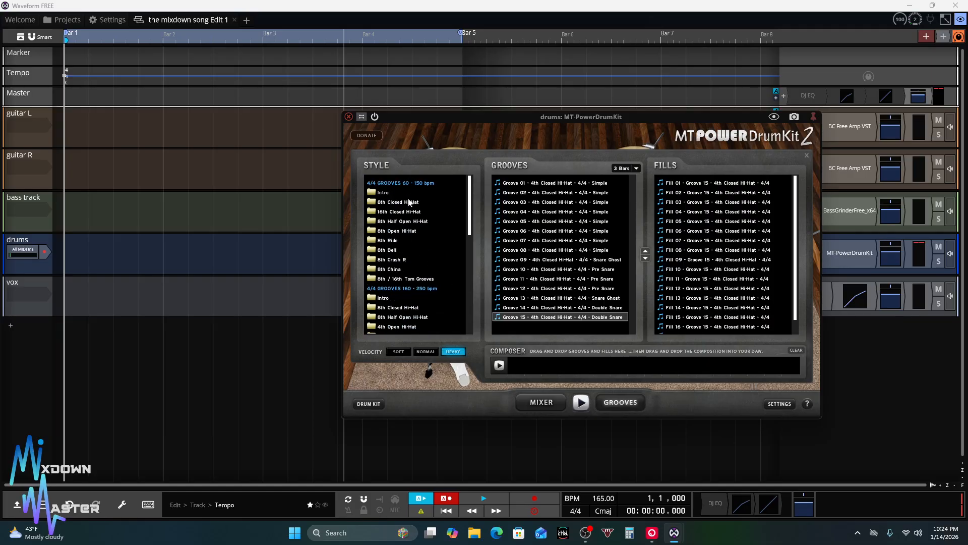
pyautogui.scroll(-3, 402, 255)
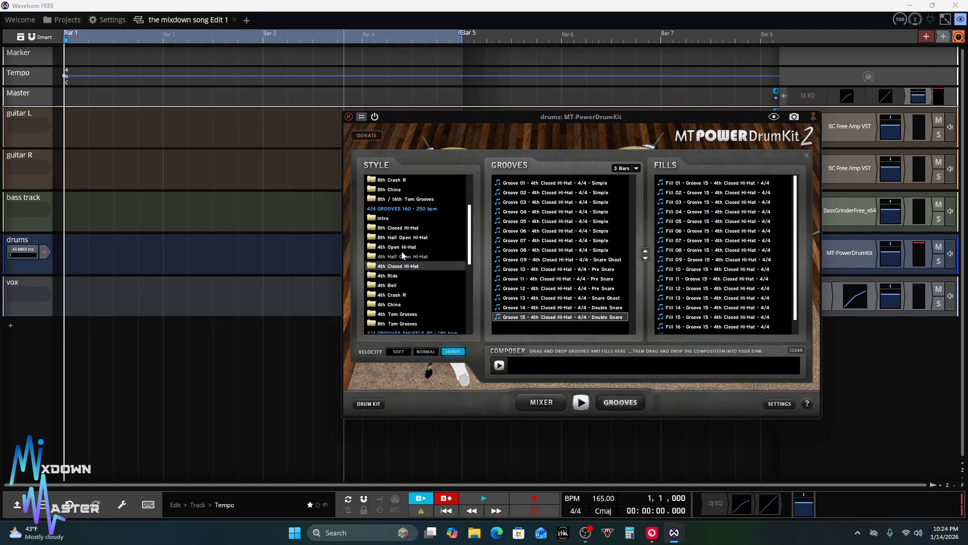
pyautogui.click(397, 219)
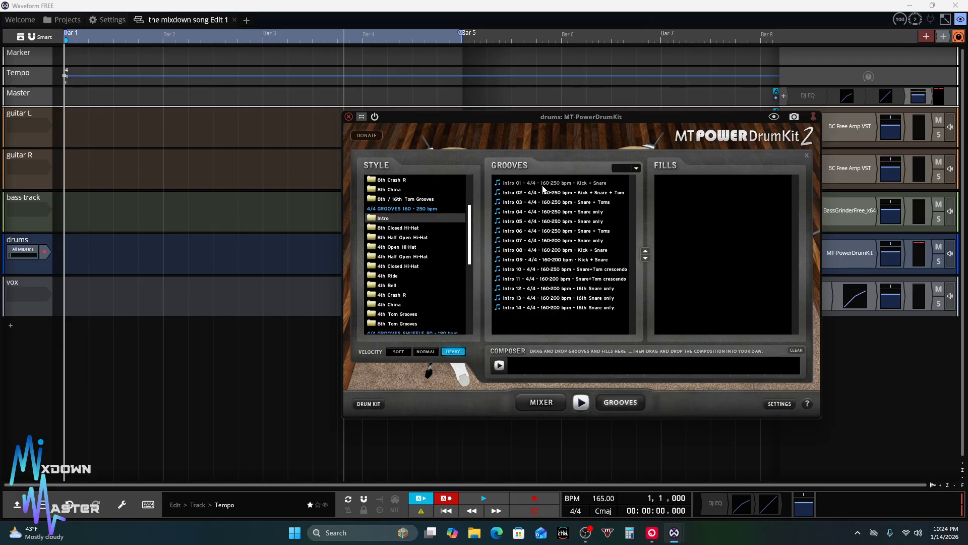
# Audition Intro 01 through Intro 04 of the 160 - 250 bpm intros
pyautogui.moveTo(543, 184); pyautogui.dragTo(529, 353)
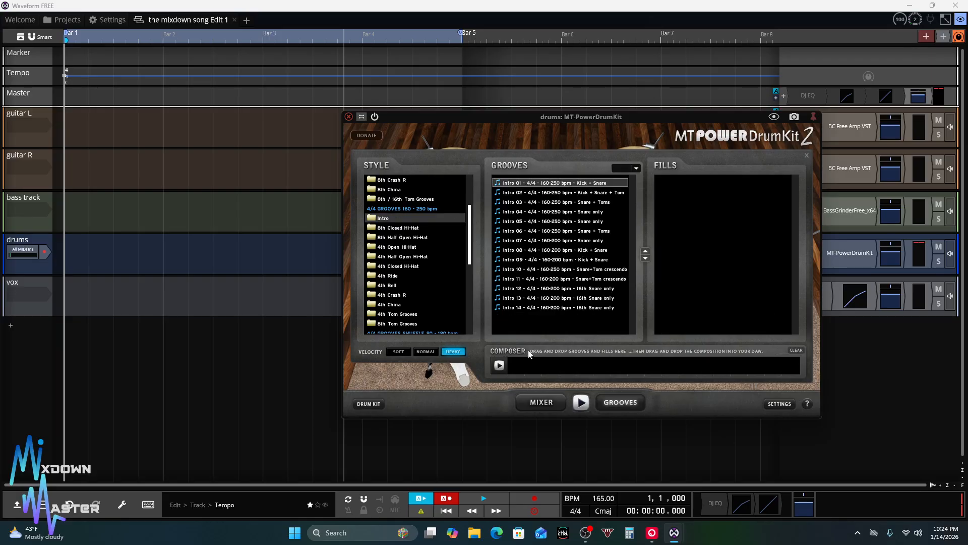
pyautogui.click(579, 402)
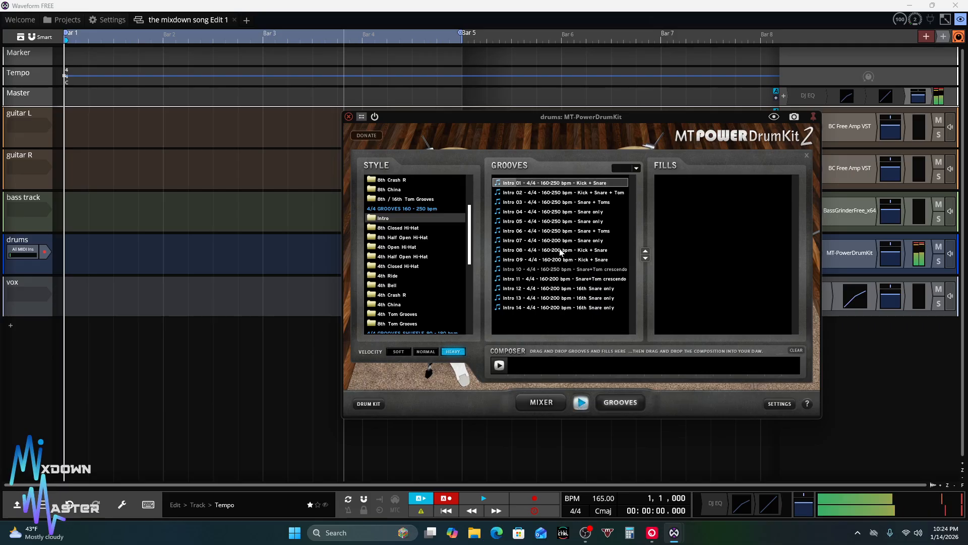
pyautogui.click(543, 194)
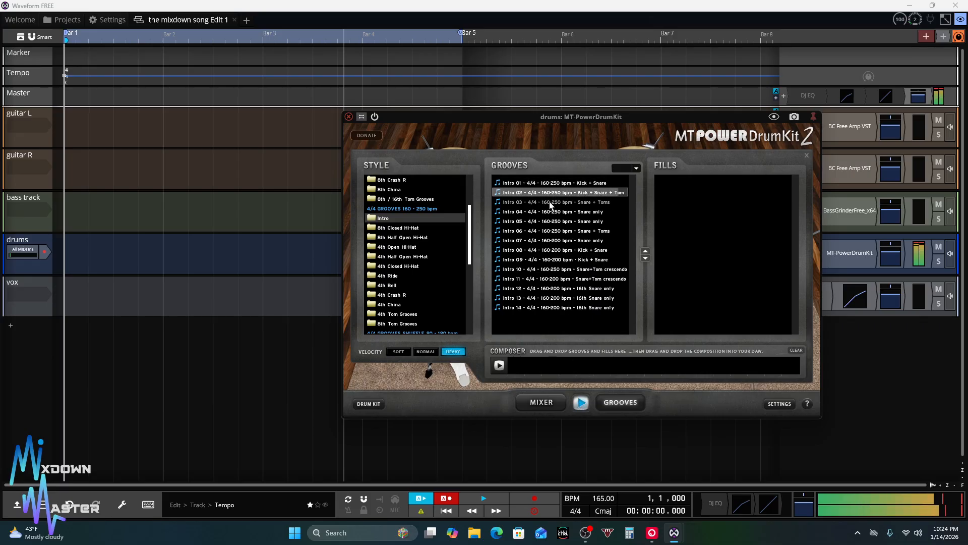
pyautogui.click(551, 203)
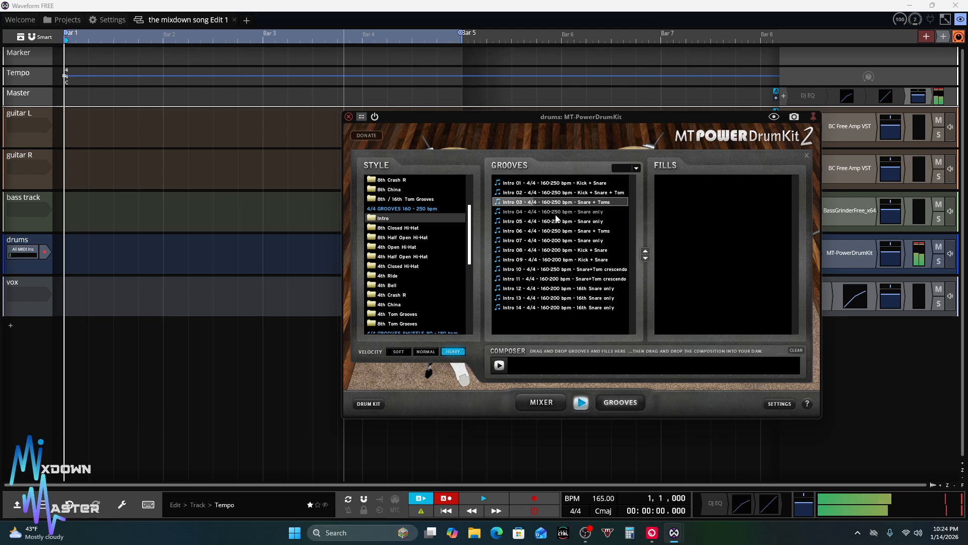
pyautogui.click(559, 212)
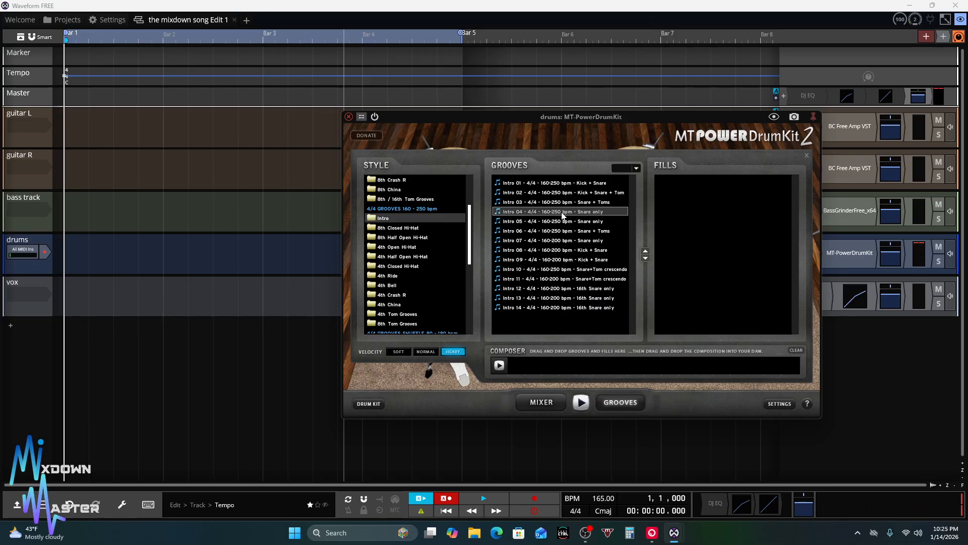
# Place Intro 04 on the drums track at Bar 1, importing its tempo and time signature changes, and play the clip back
pyautogui.moveTo(514, 214); pyautogui.dragTo(65, 259)
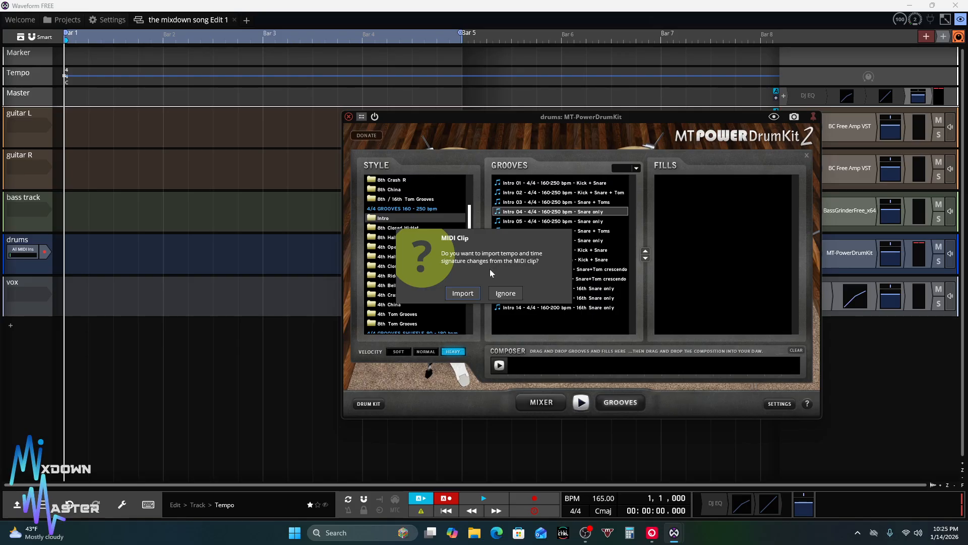
pyautogui.click(469, 294)
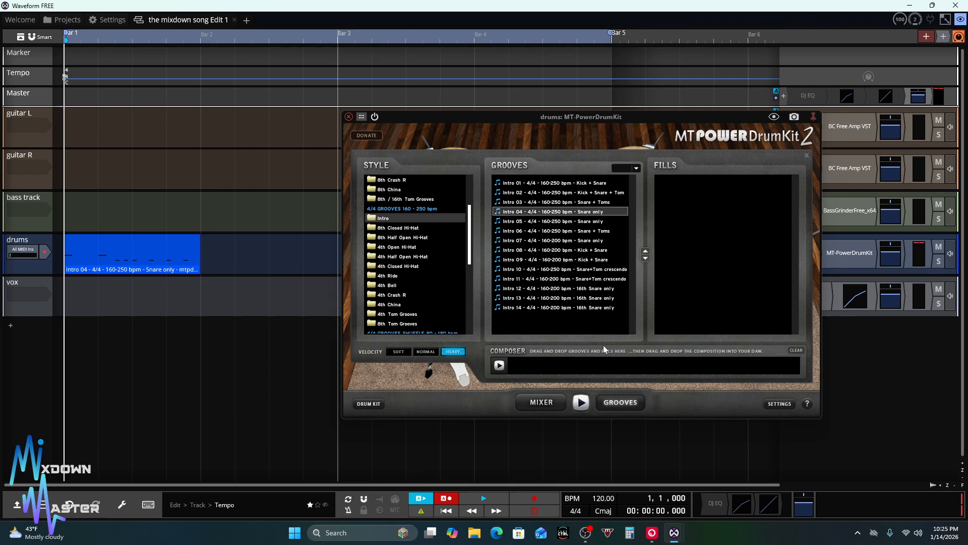
pyautogui.press('space')
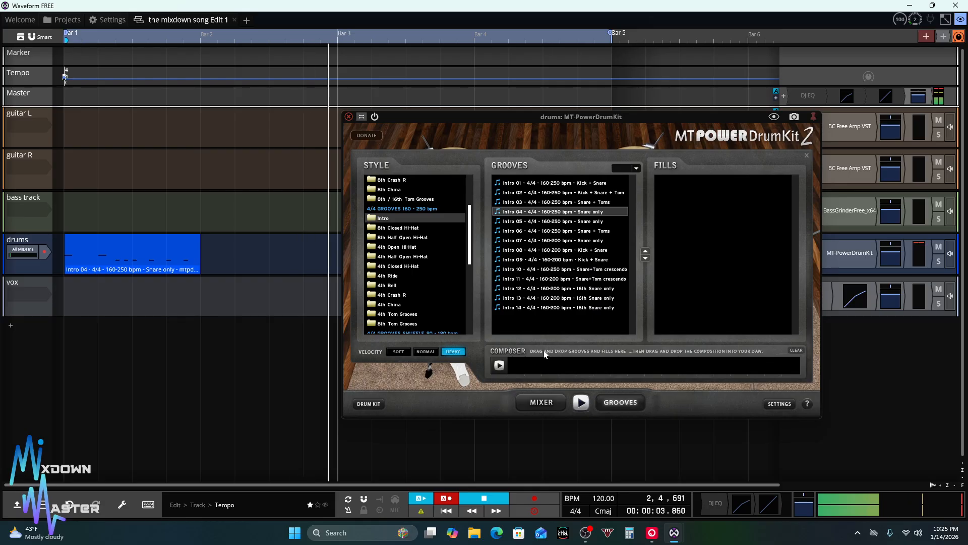
pyautogui.press('space')
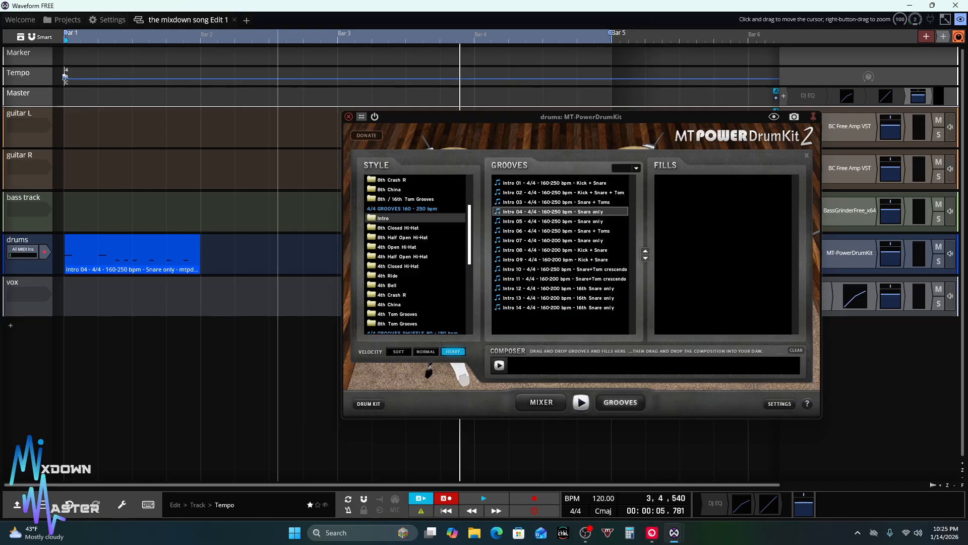
# Raise the metronome click volume to -0.1 dB and play the intro clip from Bar 1
pyautogui.rightClick(346, 511)
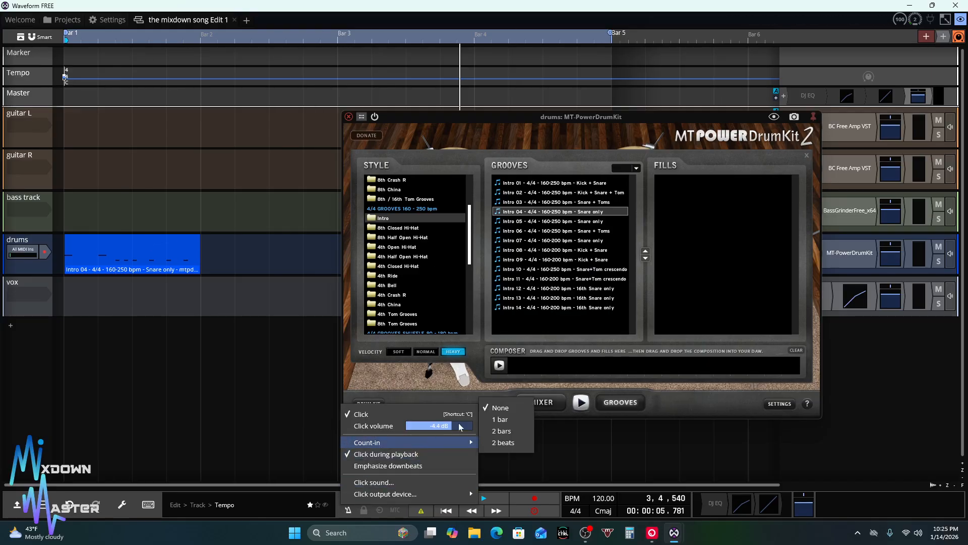
pyautogui.moveTo(453, 429); pyautogui.dragTo(460, 428)
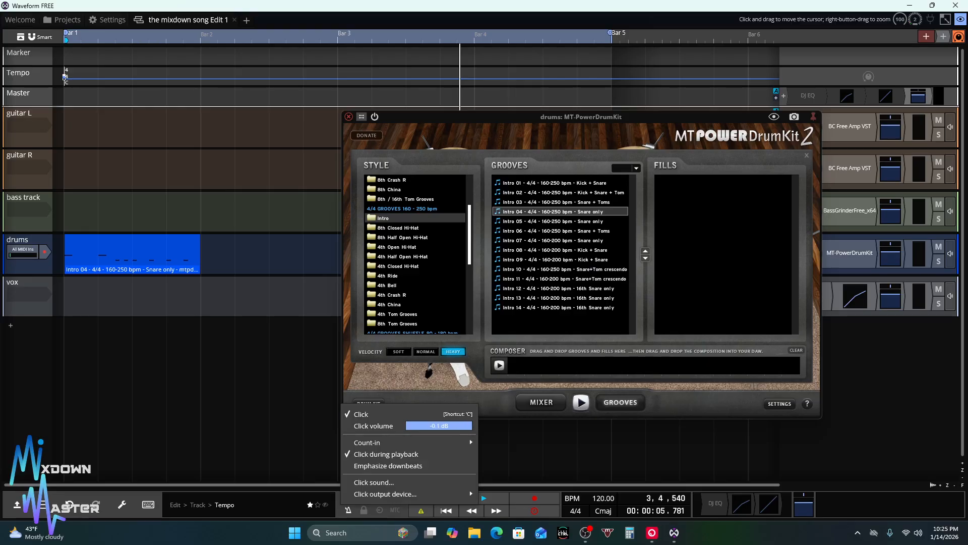
pyautogui.click(68, 41)
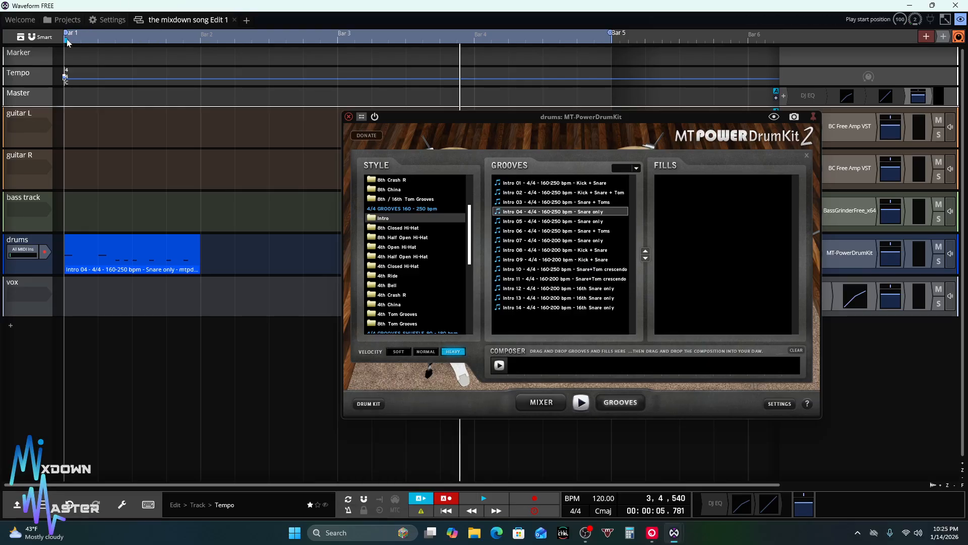
pyautogui.press('space')
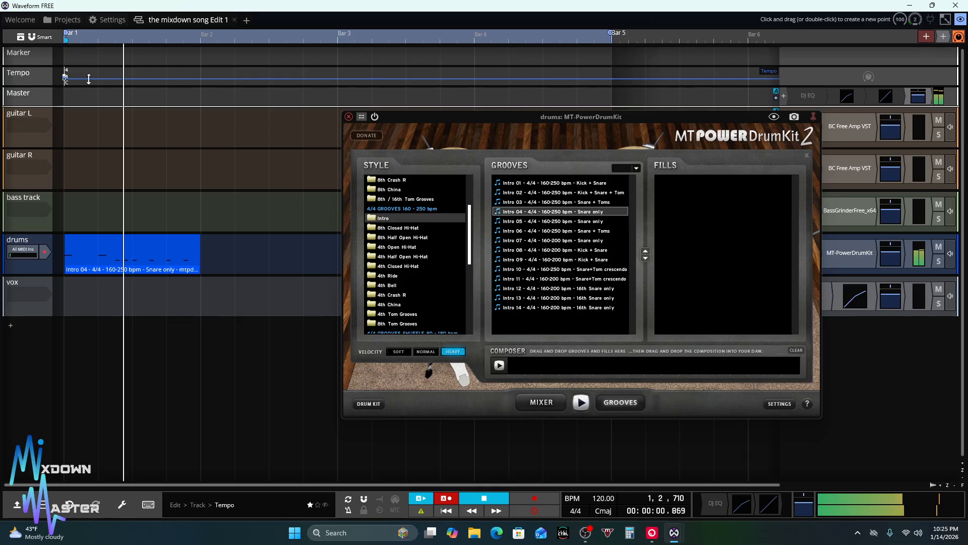
pyautogui.press('space')
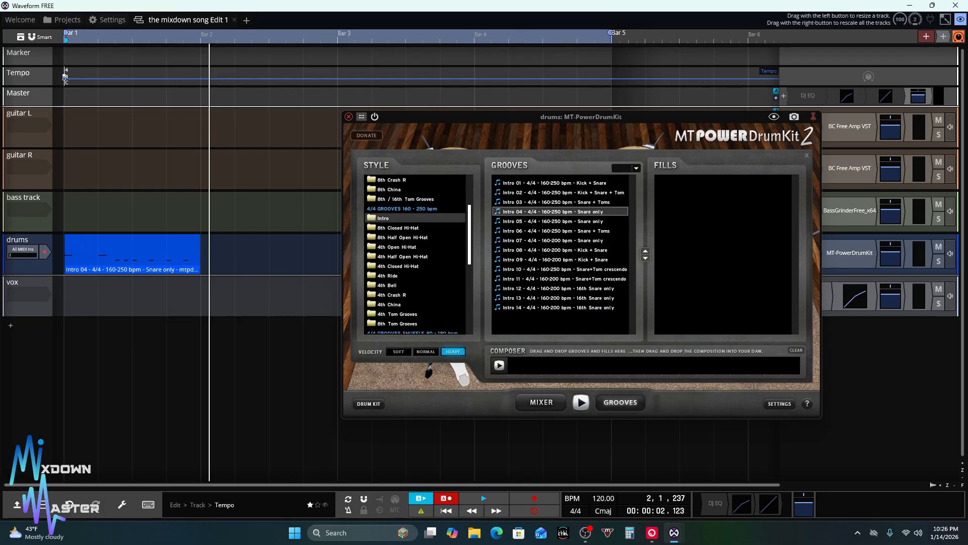
# Set the song tempo to 165 BPM and play the intro clip back at that speed
pyautogui.click(601, 501)
pyautogui.moveTo(647, 536)
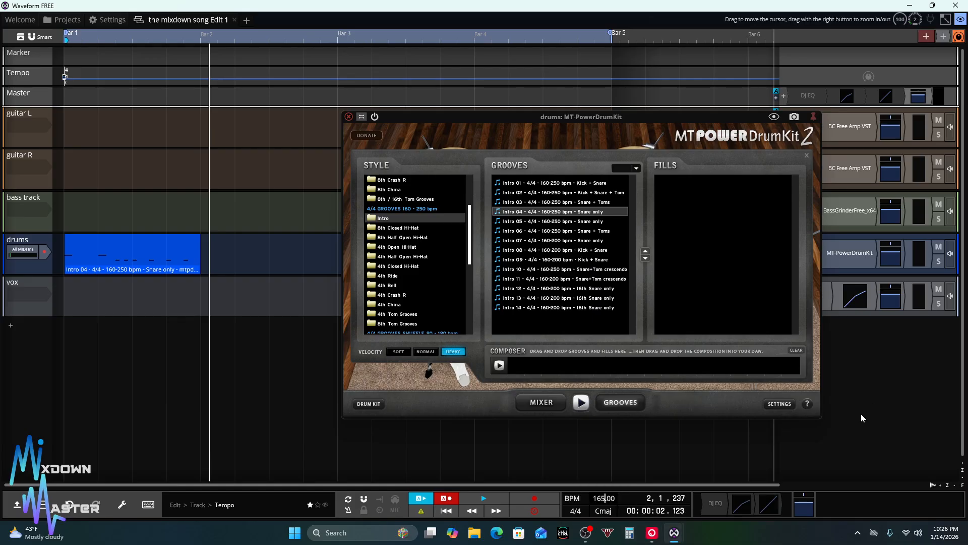
pyautogui.press('Return')
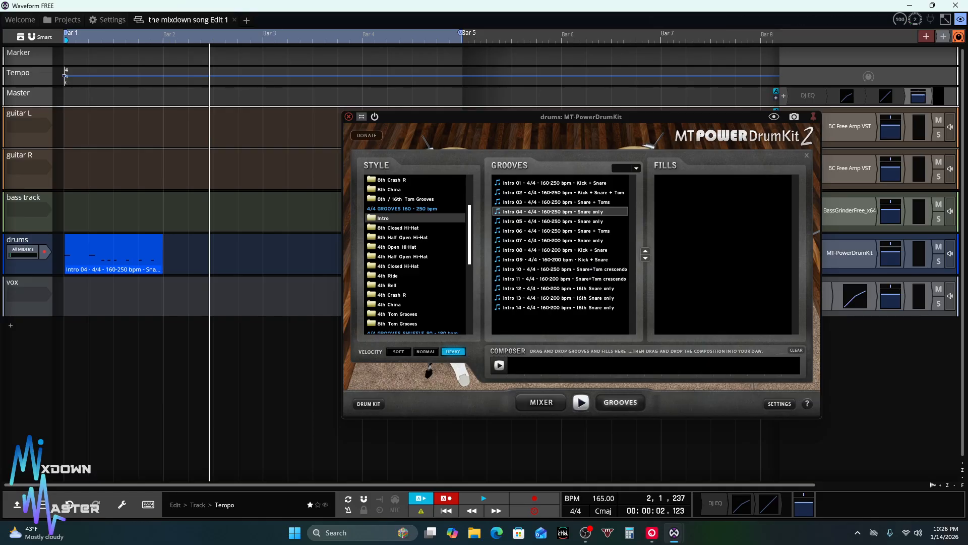
pyautogui.press('space')
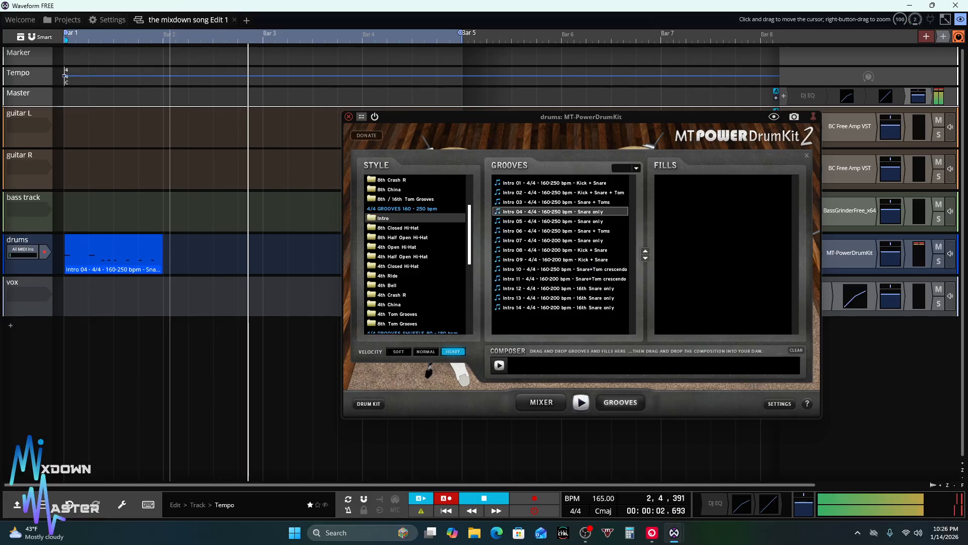
pyautogui.press('space')
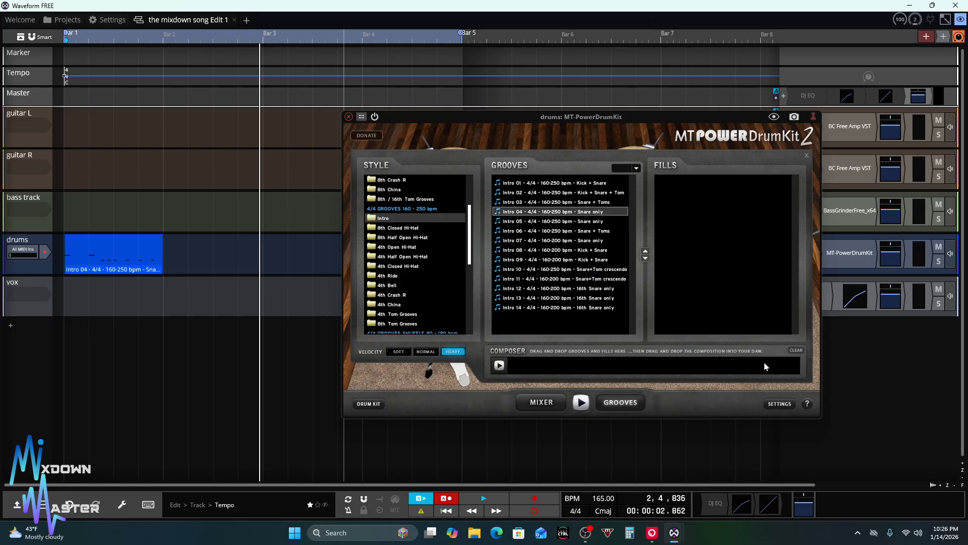
# Try out the composer by adding Intro 08, Intro 10 and Intro 13, and remove all three from it
pyautogui.moveTo(564, 249); pyautogui.dragTo(559, 362)
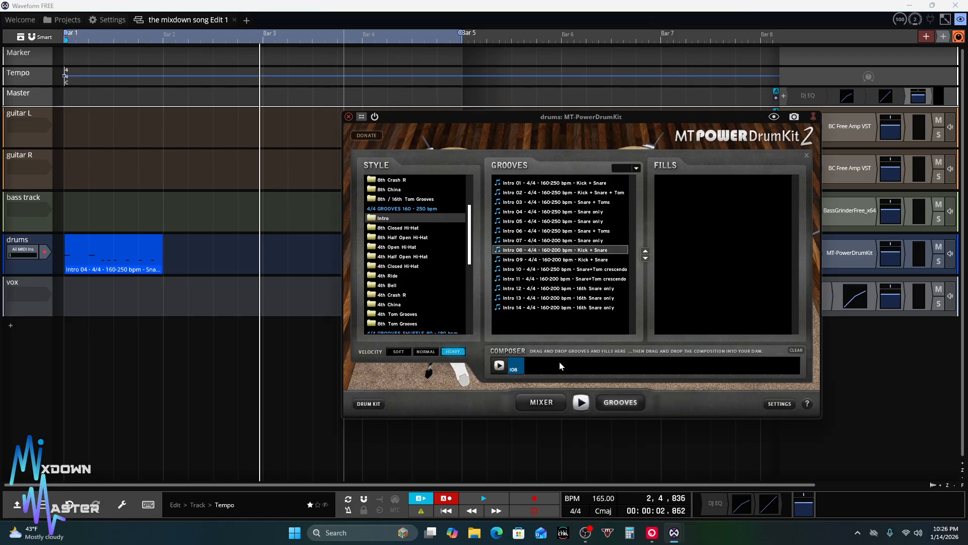
pyautogui.moveTo(555, 269); pyautogui.dragTo(590, 361)
pyautogui.click(572, 300)
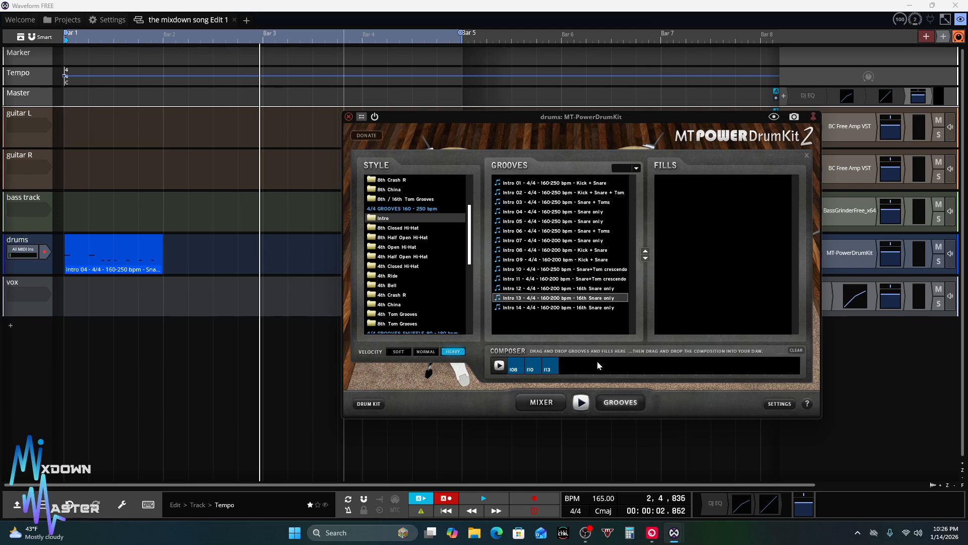
pyautogui.click(556, 359)
pyautogui.click(539, 360)
pyautogui.click(522, 358)
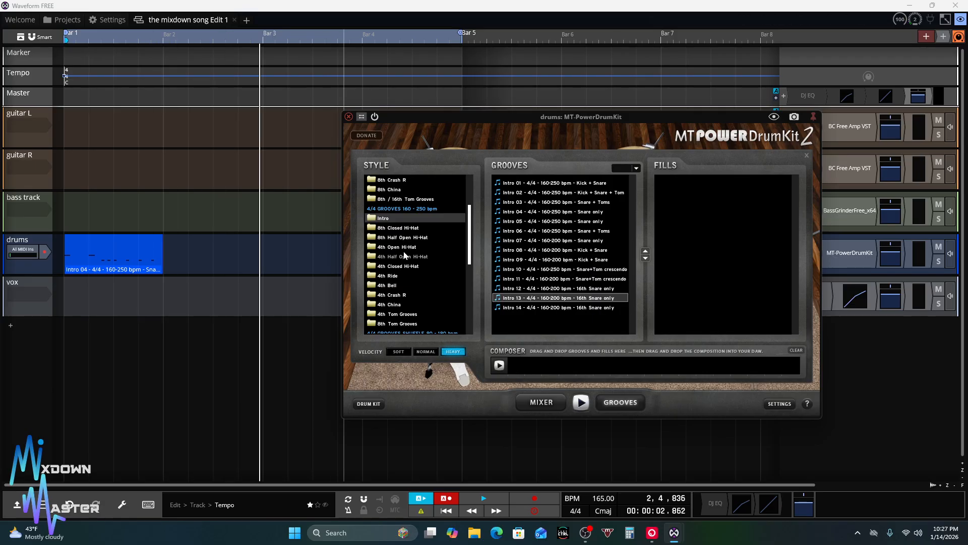
# Choose the 8th Open Hi-Hat SHUFFLE style under 4/4 Grooves Shuffle 80 - 180 bpm
pyautogui.scroll(-1, 404, 254)
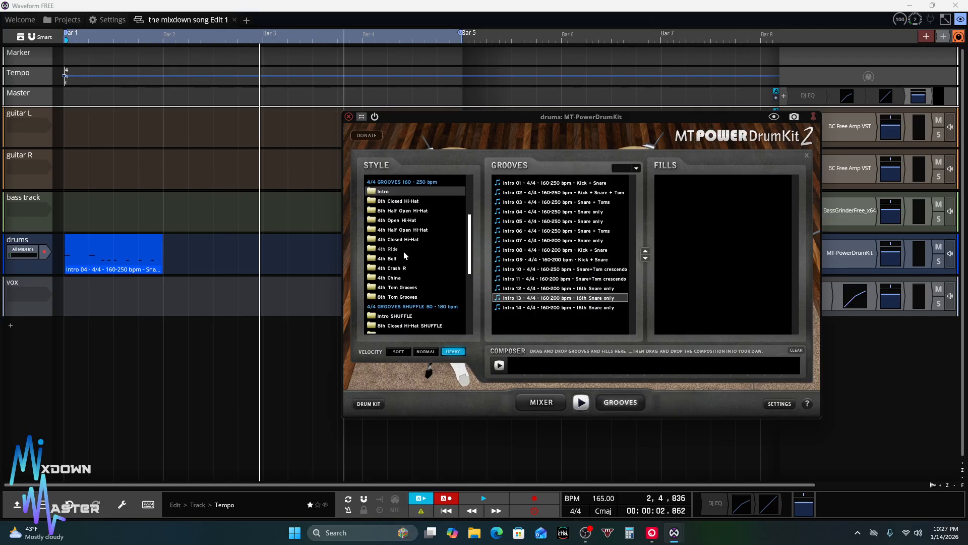
pyautogui.scroll(-4, 403, 254)
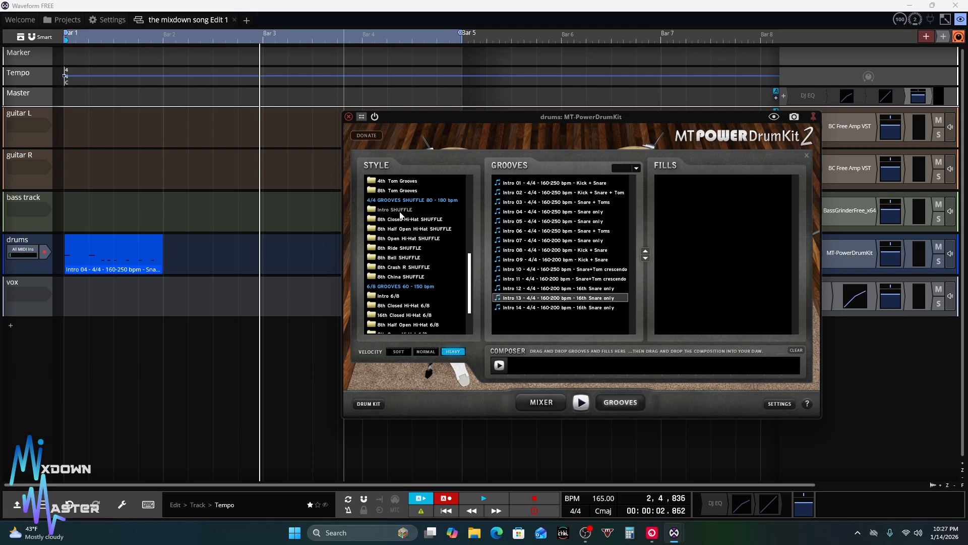
pyautogui.click(404, 241)
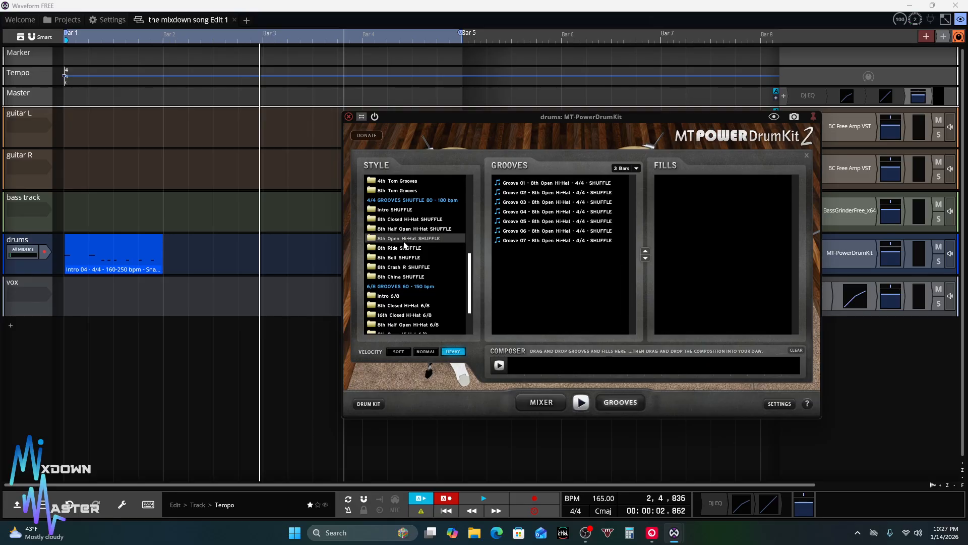
# Audition Groove 01 through Groove 07 of the 8th Open Hi-Hat shuffle style and return to Groove 01
pyautogui.click(537, 182)
pyautogui.click(580, 403)
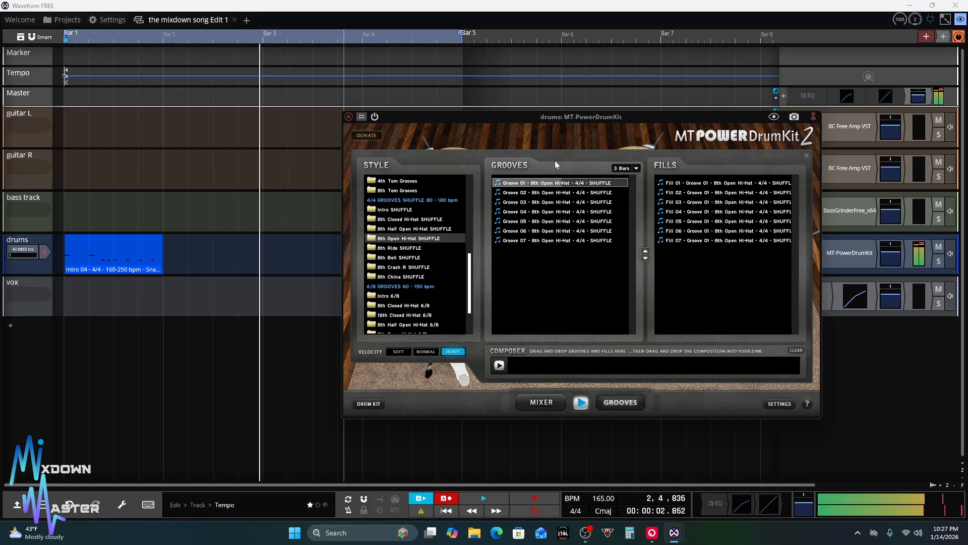
pyautogui.click(549, 192)
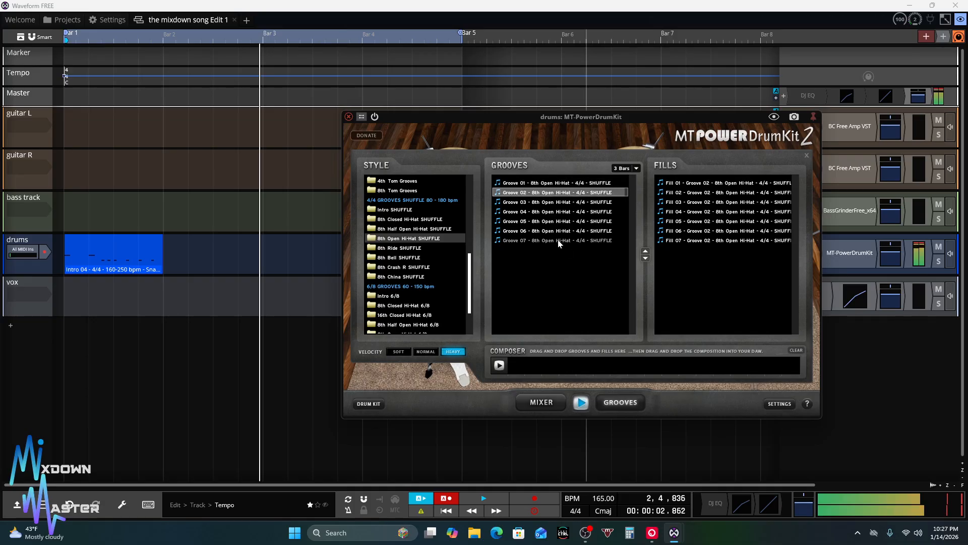
pyautogui.click(549, 203)
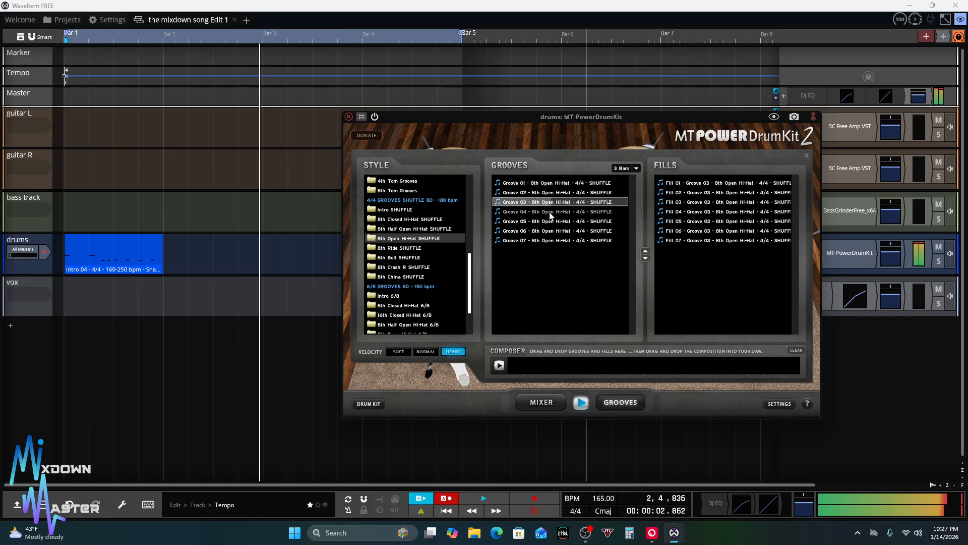
pyautogui.click(550, 211)
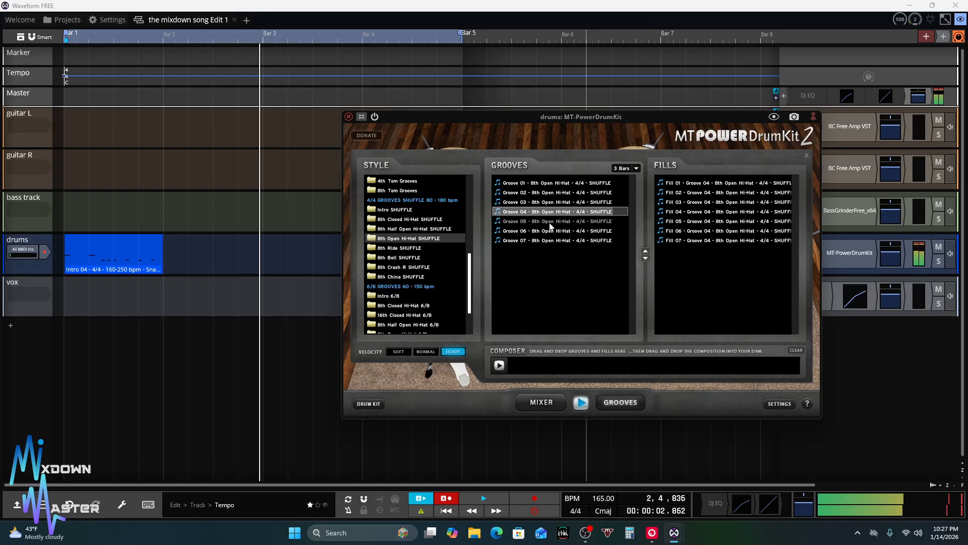
pyautogui.click(550, 224)
pyautogui.click(549, 232)
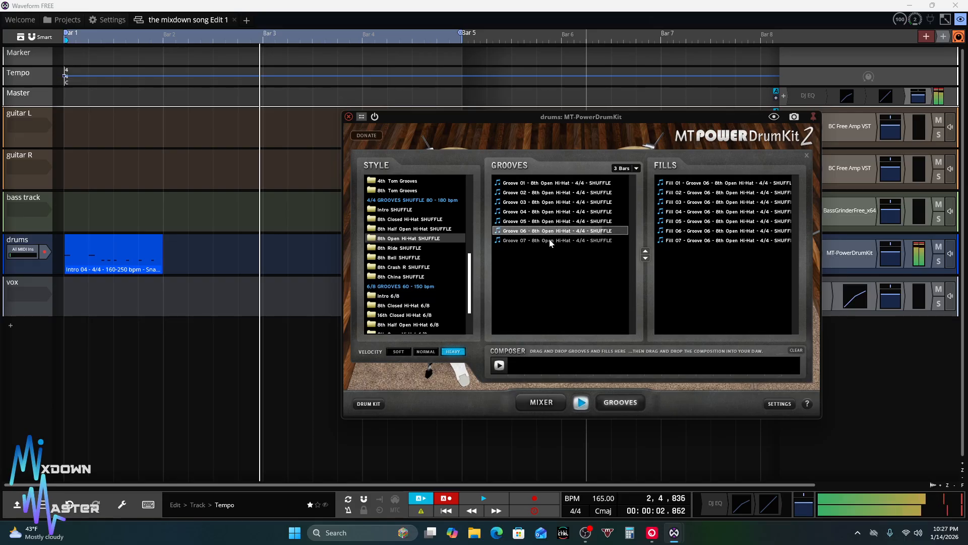
pyautogui.click(550, 241)
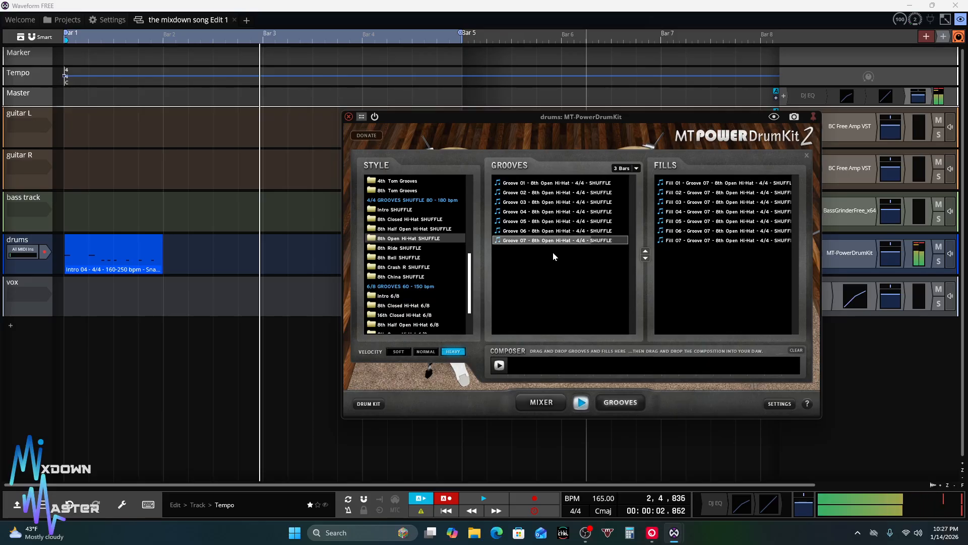
pyautogui.click(546, 184)
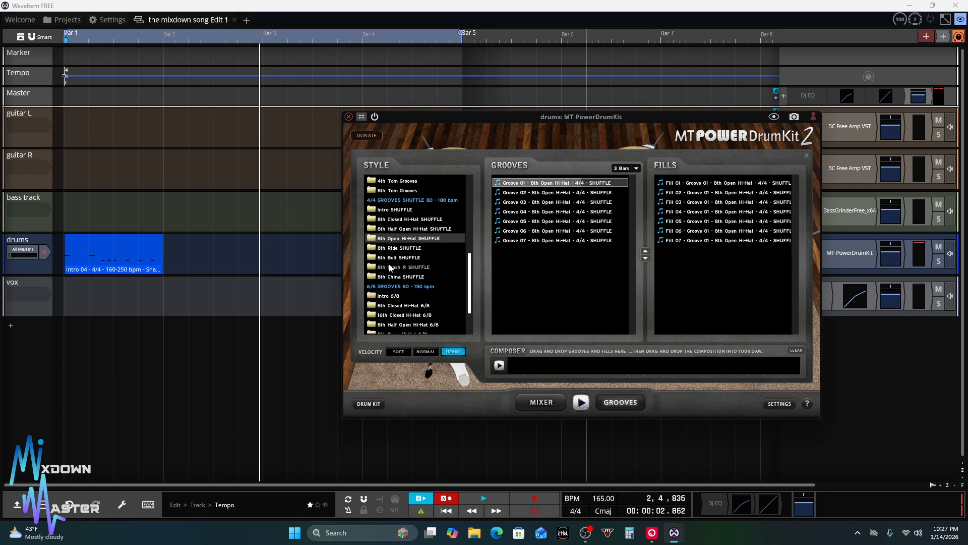
# Choose the 8th Half Open Hi-Hat 6/8 style under 6/8 Grooves 60 - 150 bpm
pyautogui.scroll(-2, 390, 267)
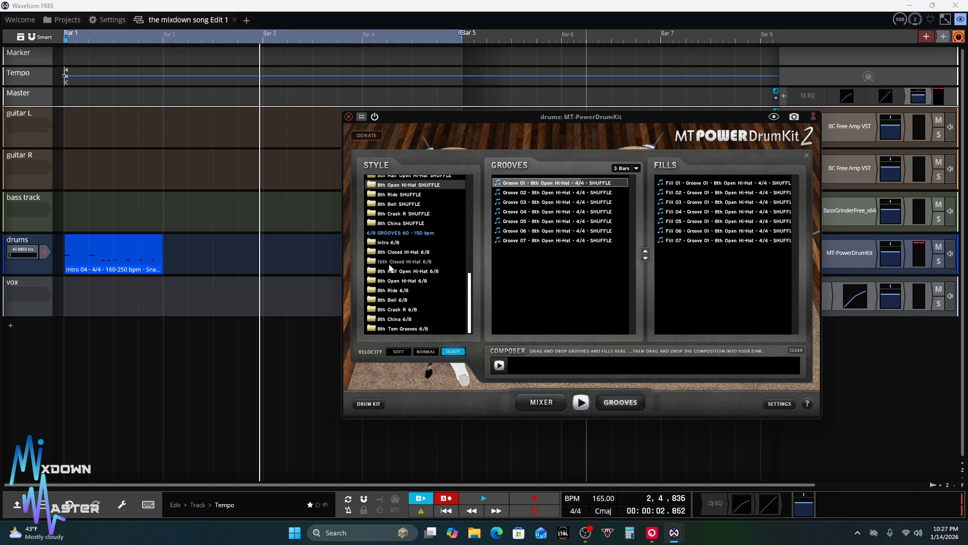
pyautogui.scroll(2, 389, 268)
pyautogui.scroll(-2, 389, 268)
pyautogui.click(416, 273)
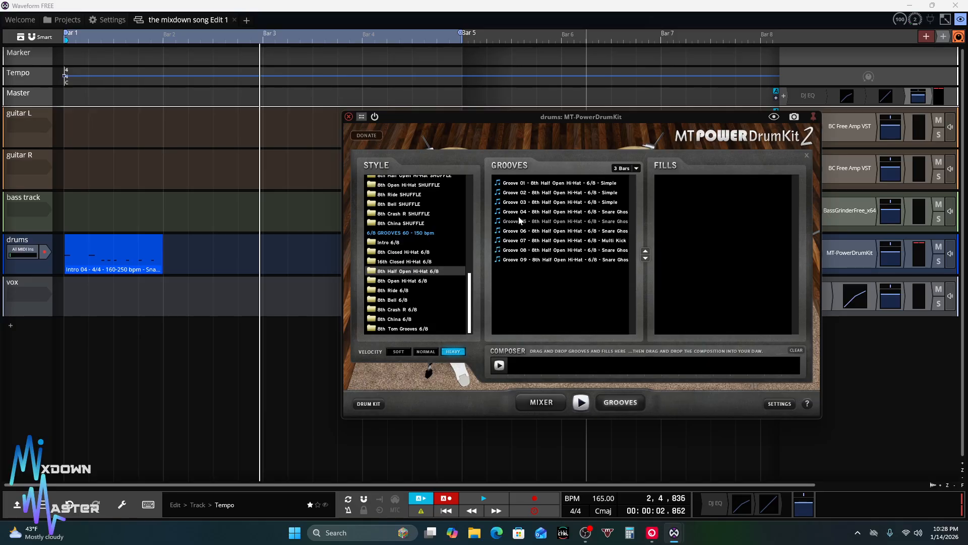
# Audition Grooves 01, 05, 08 and 09 of the 8th Half Open Hi-Hat 6/8 style
pyautogui.click(544, 183)
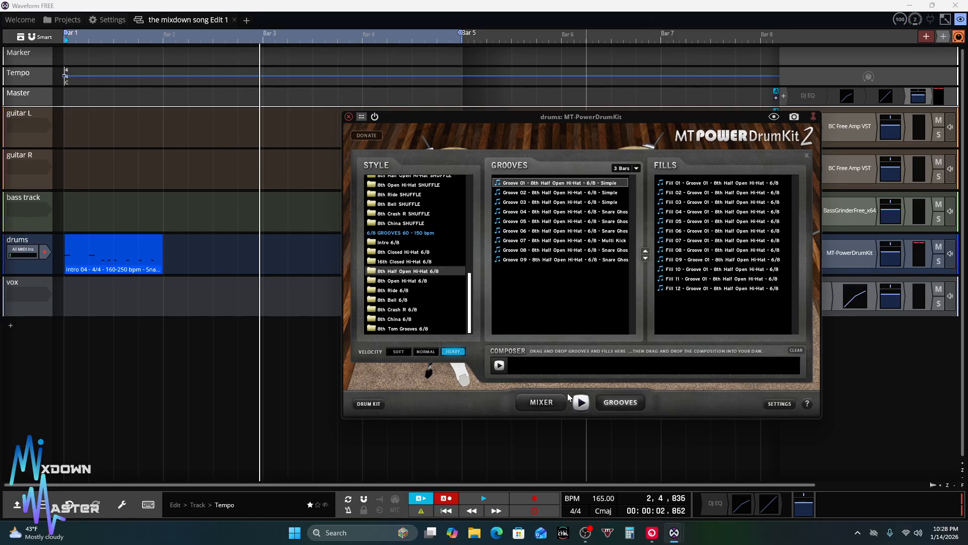
pyautogui.click(582, 402)
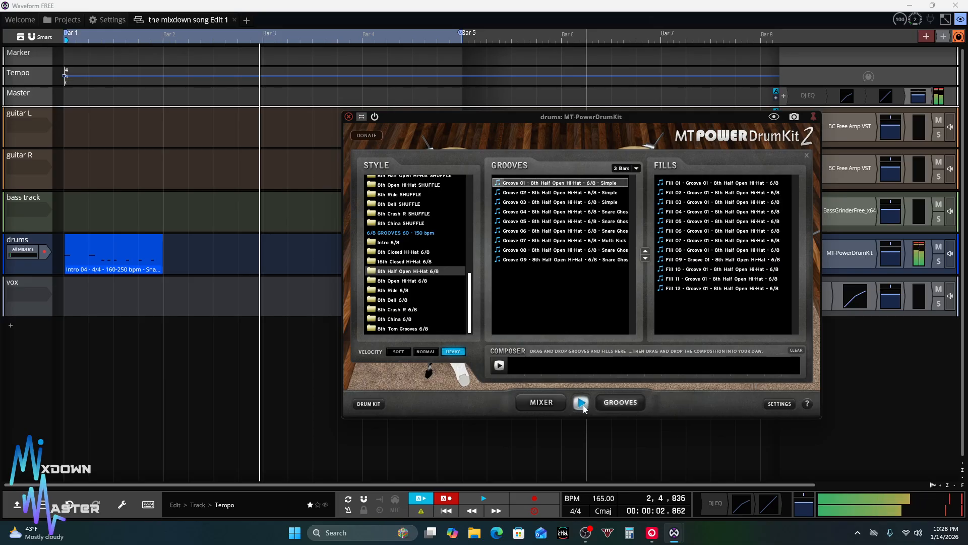
pyautogui.click(583, 406)
pyautogui.click(579, 222)
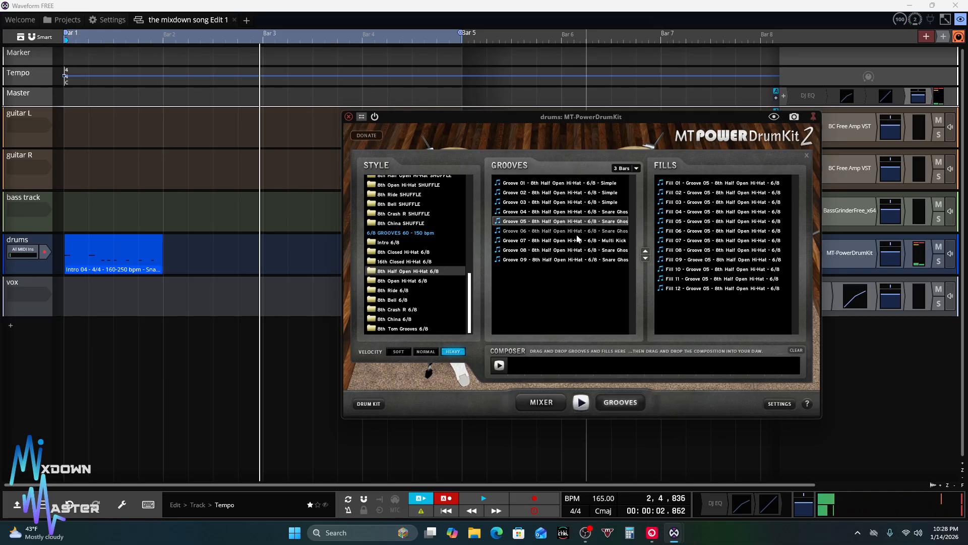
pyautogui.click(582, 402)
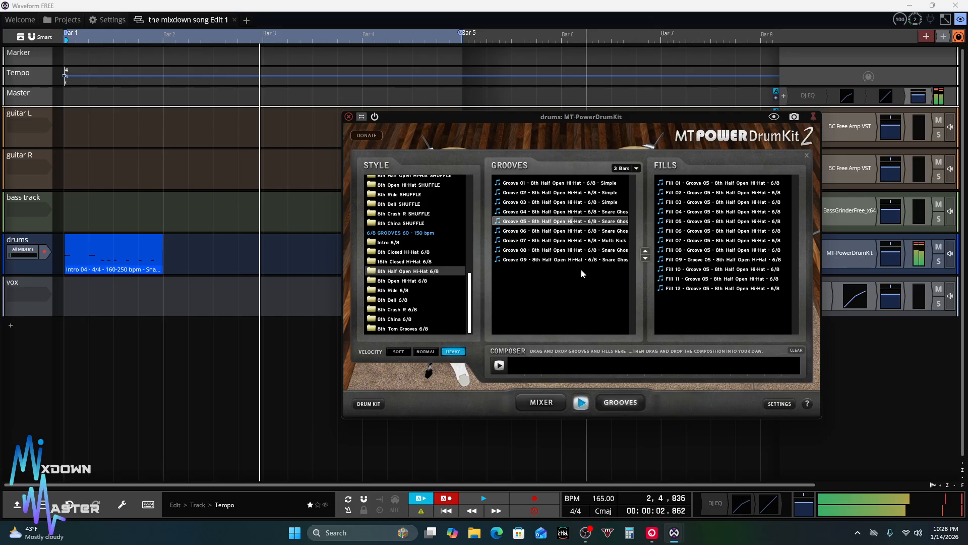
pyautogui.click(582, 251)
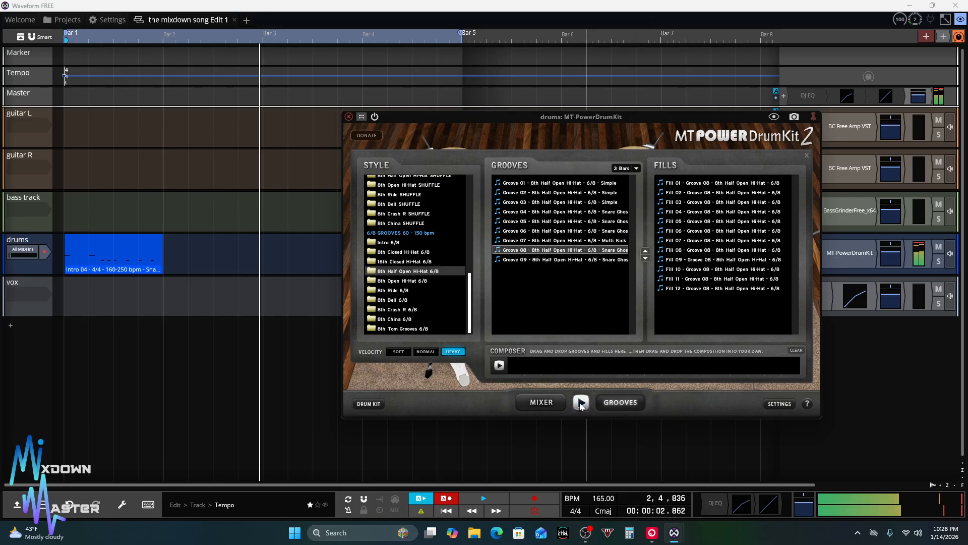
pyautogui.click(574, 259)
pyautogui.click(583, 407)
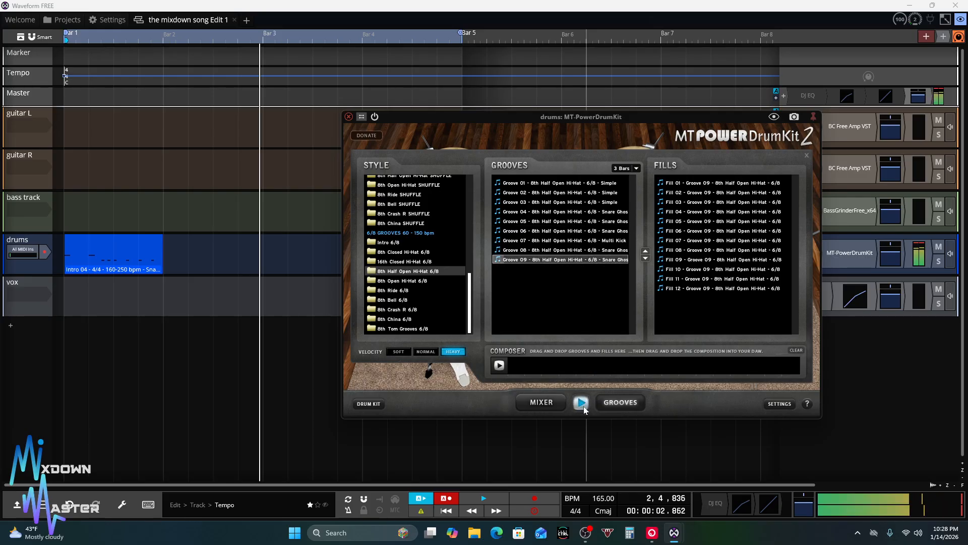
# Choose the 4th Open Hi-Hat style under 4/4 Grooves 160 - 250 bpm
pyautogui.scroll(10, 435, 284)
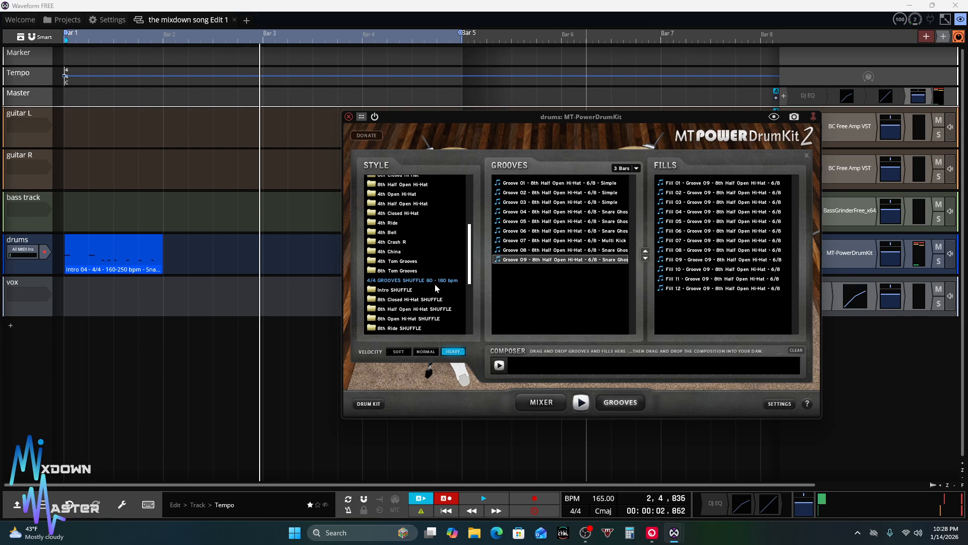
pyautogui.scroll(4, 435, 283)
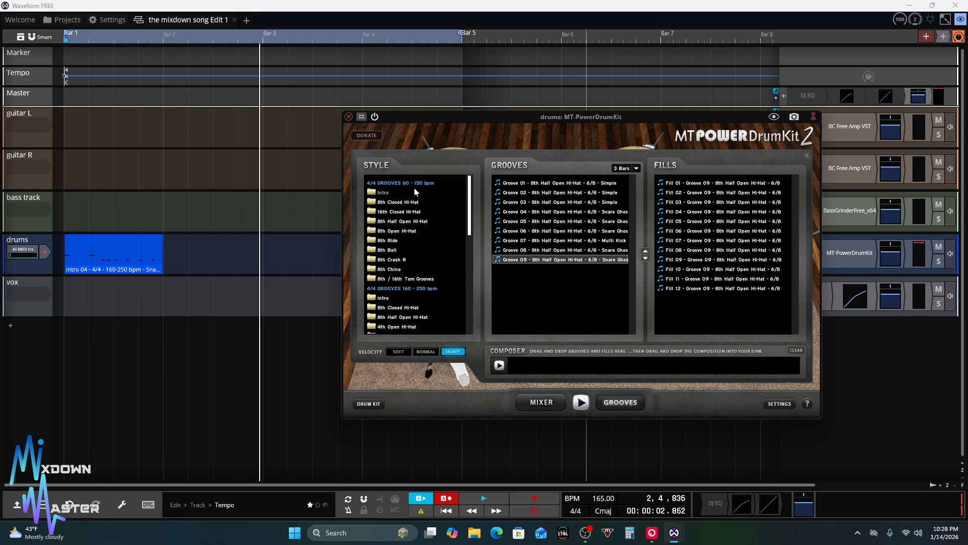
pyautogui.scroll(-3, 397, 273)
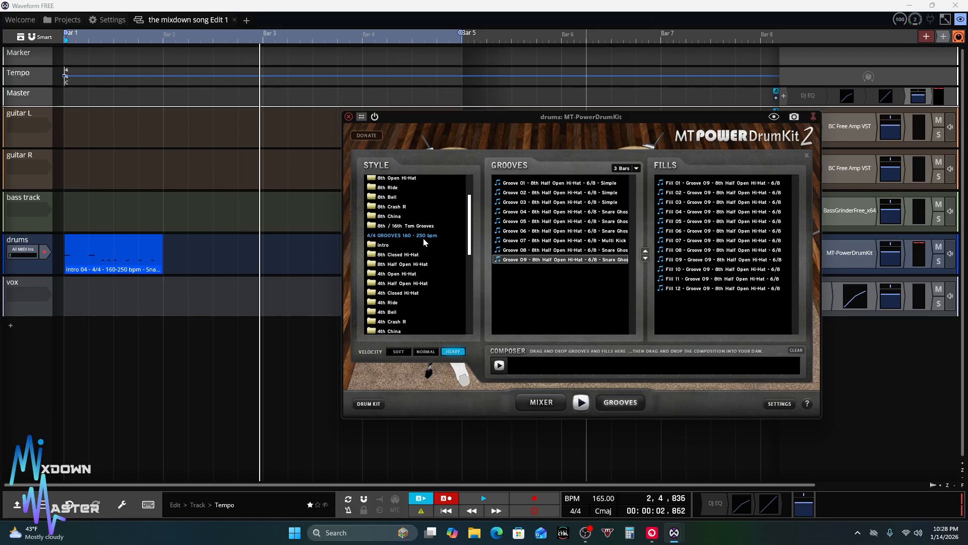
pyautogui.scroll(-2, 416, 262)
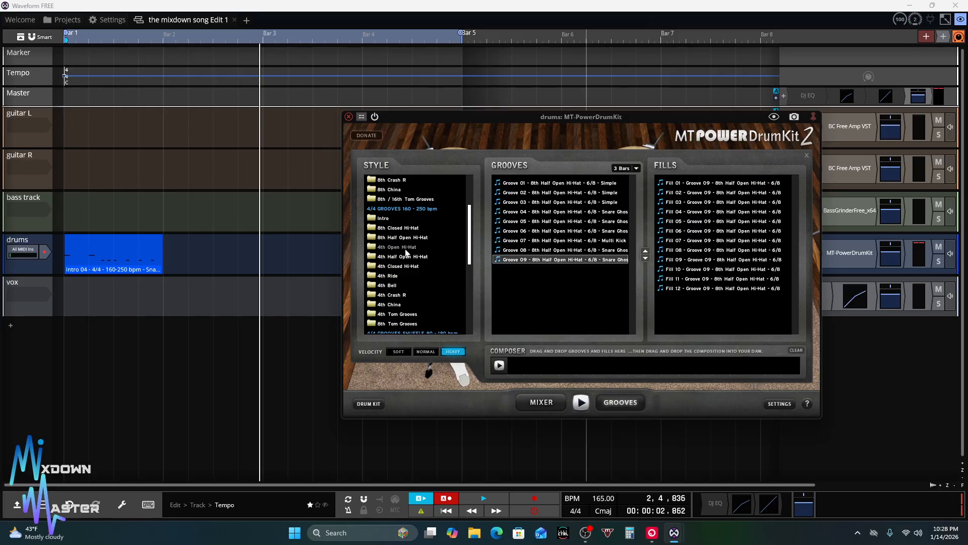
pyautogui.click(402, 247)
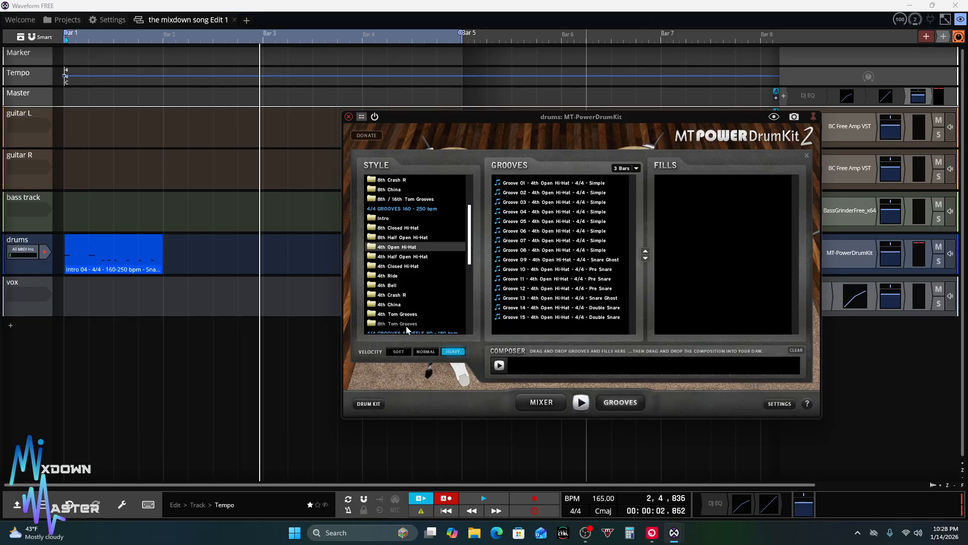
# Audition Groove 01 and Groove 11 of the 8th Half Open Hi-Hat style under 4/4 Grooves 160 - 250 bpm
pyautogui.click(414, 238)
pyautogui.click(525, 183)
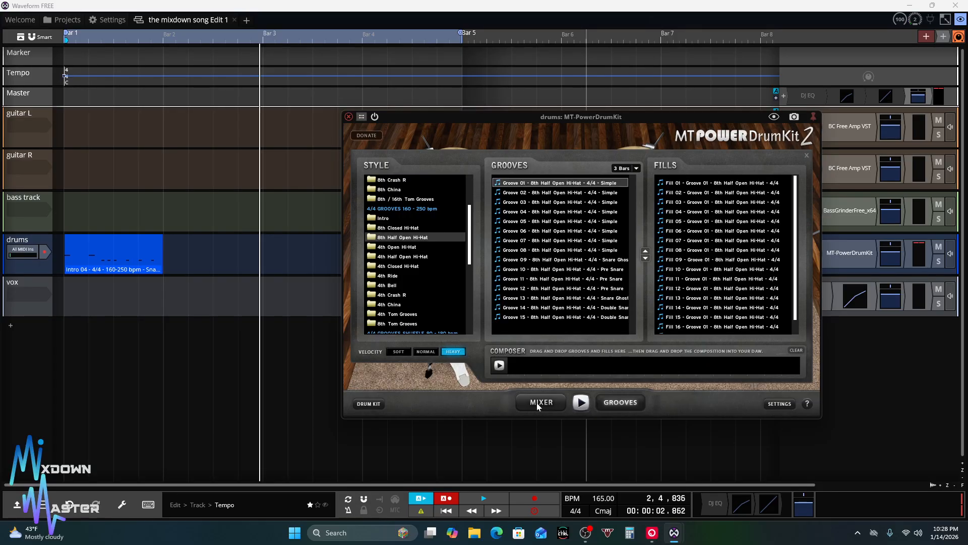
pyautogui.click(582, 403)
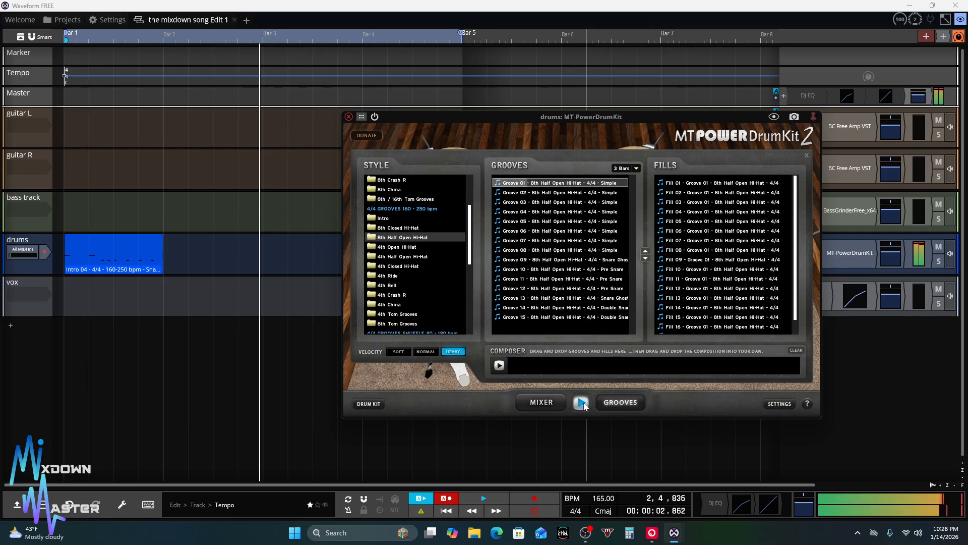
pyautogui.click(585, 281)
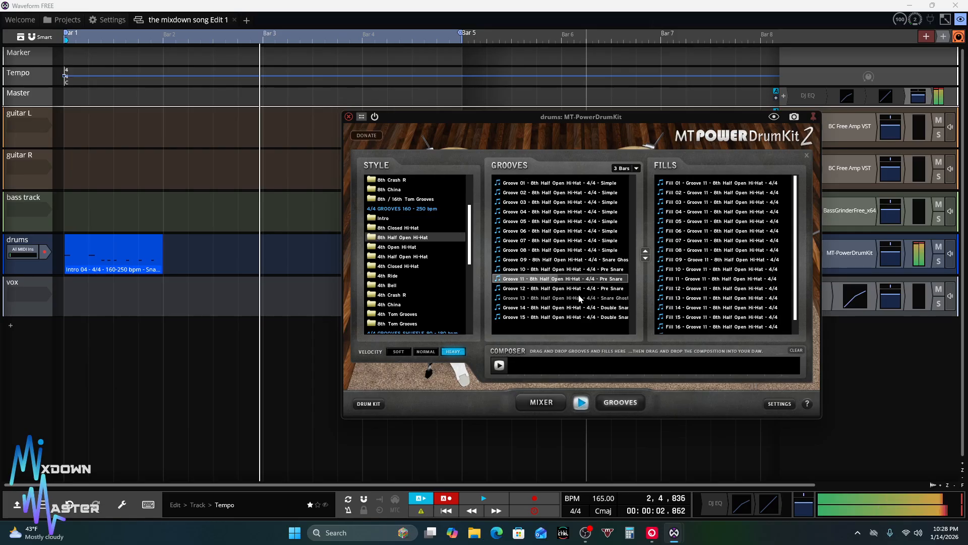
pyautogui.click(581, 403)
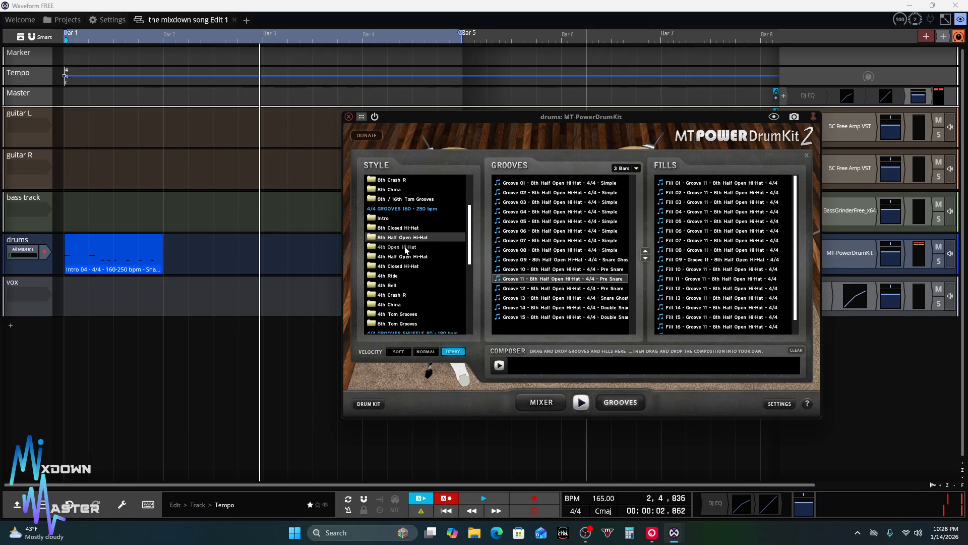
# Audition Groove 01 of the 4th Open Hi-Hat style and place it on the drums track at Bar 2, ignoring its tempo and time signature changes
pyautogui.click(403, 247)
pyautogui.click(537, 183)
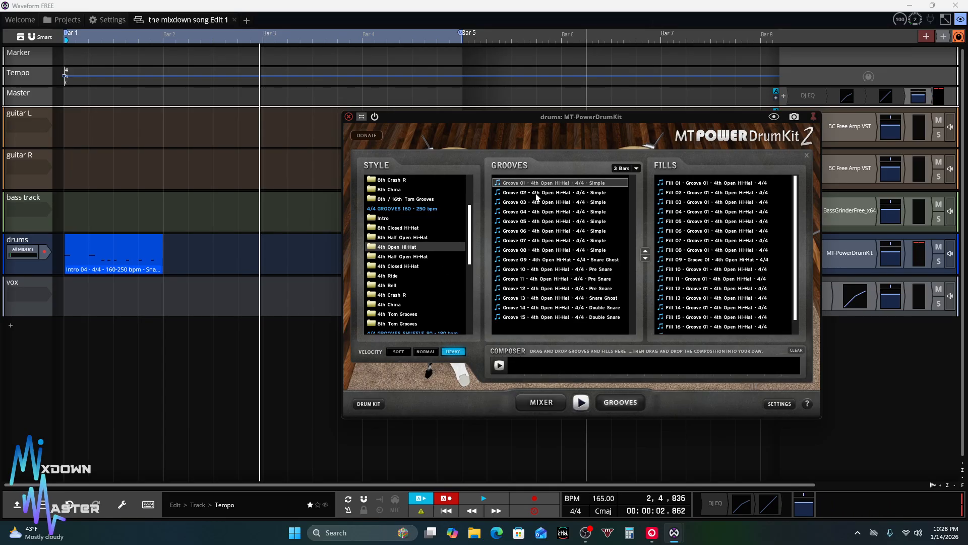
pyautogui.click(582, 404)
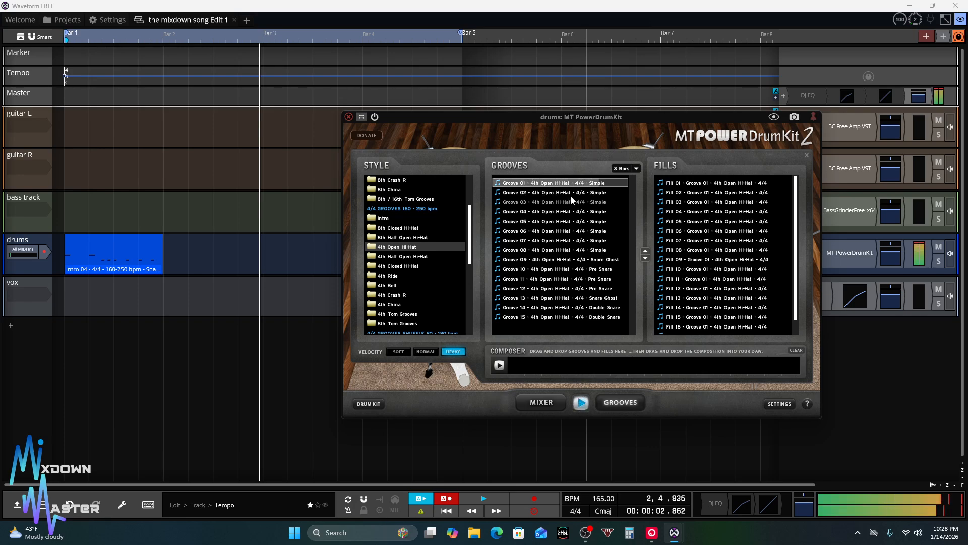
pyautogui.click(581, 405)
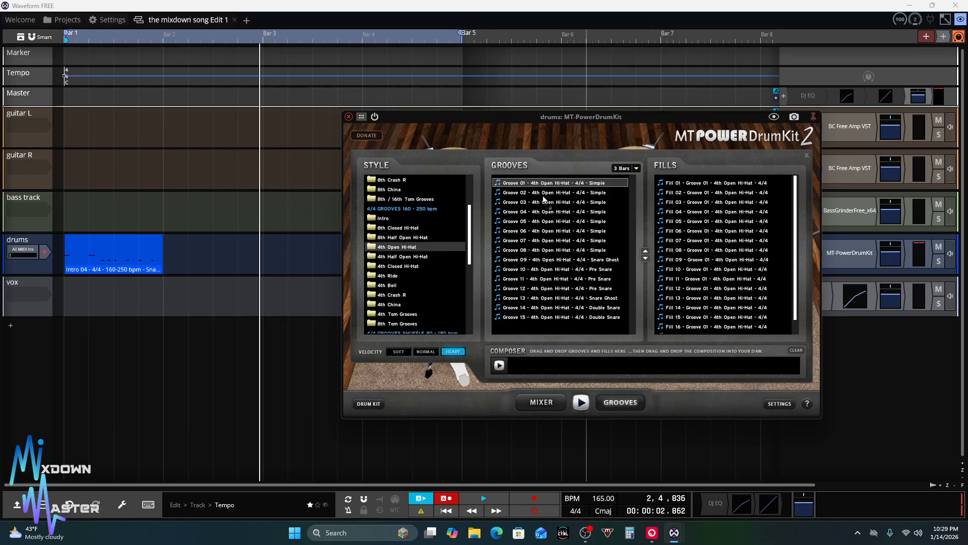
pyautogui.moveTo(370, 252); pyautogui.dragTo(167, 262)
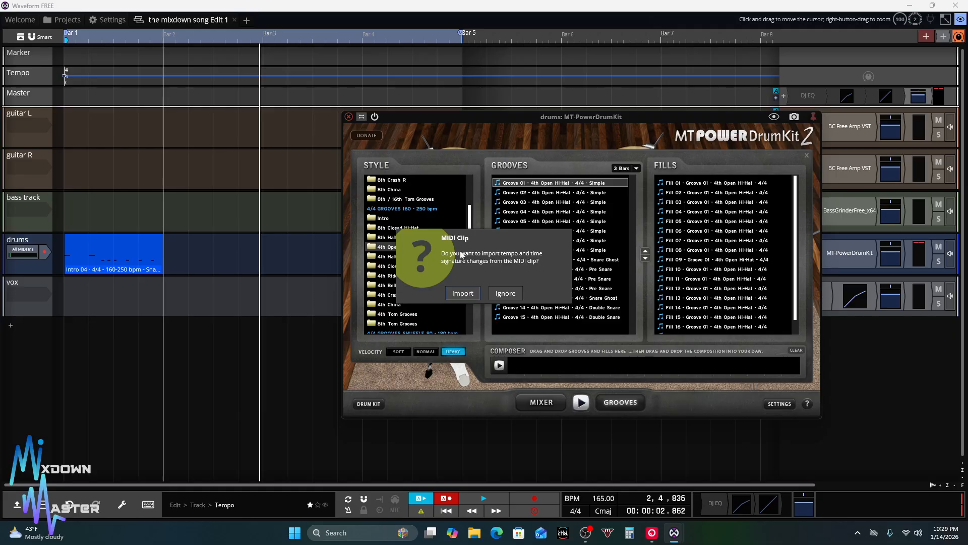
pyautogui.click(507, 293)
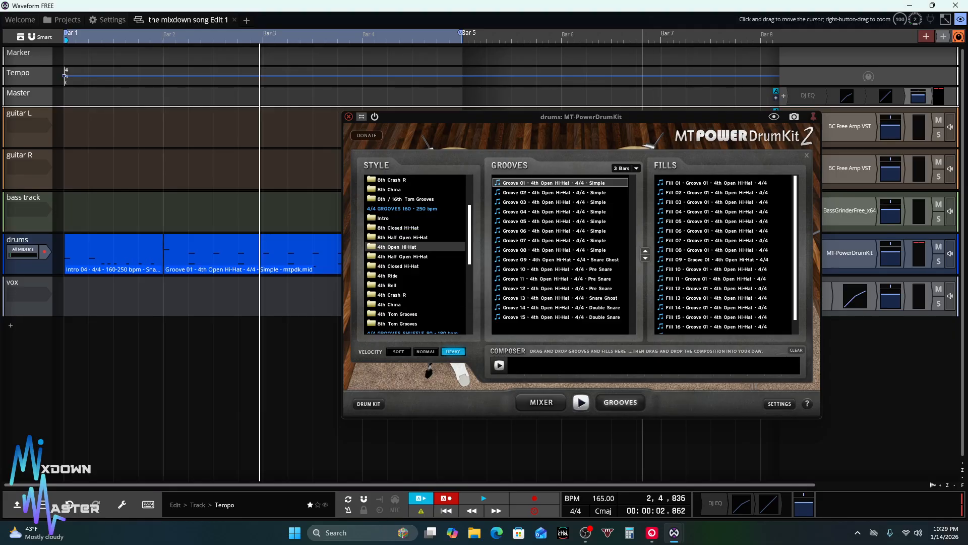
# Move the drum kit window clear of the drum clips and play the intro and groove from the start of the edit
pyautogui.moveTo(634, 118); pyautogui.dragTo(797, 138)
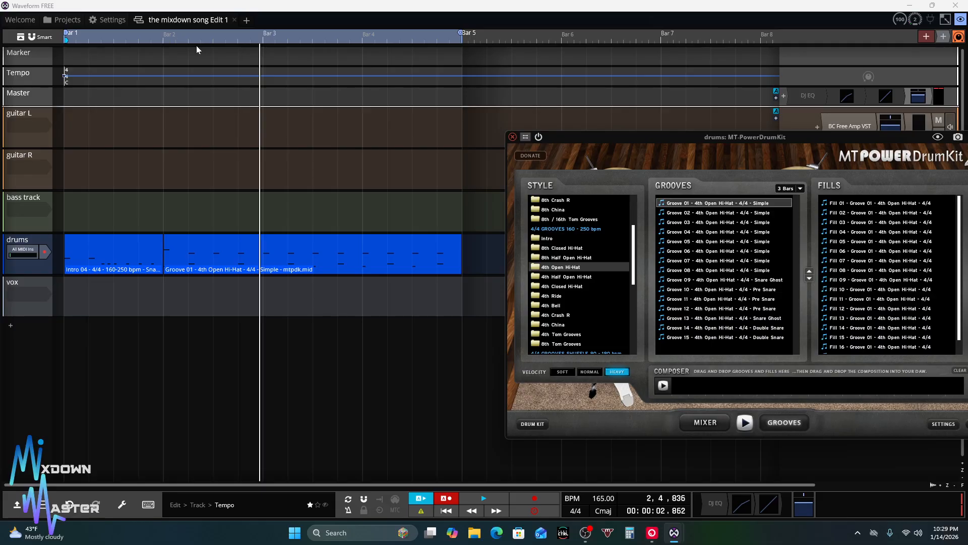
pyautogui.click(446, 511)
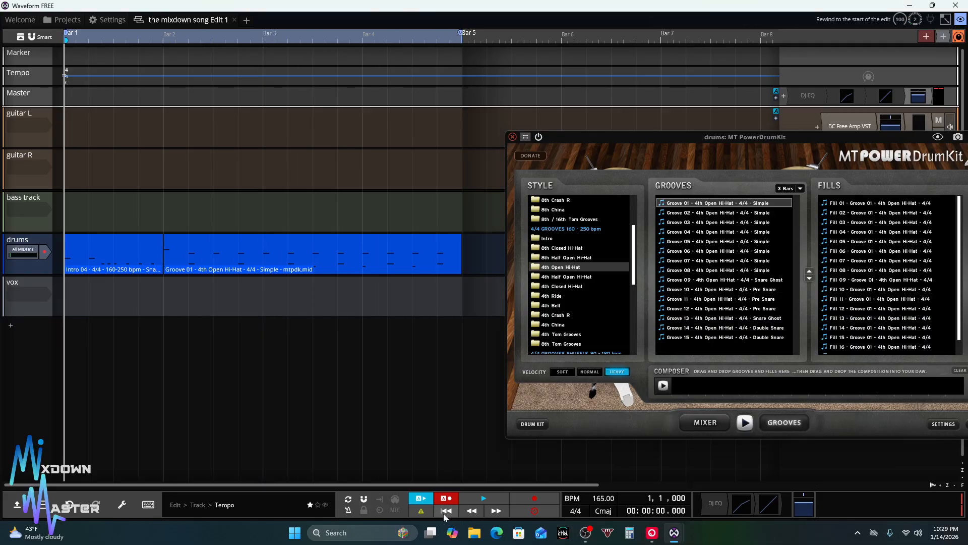
pyautogui.click(468, 500)
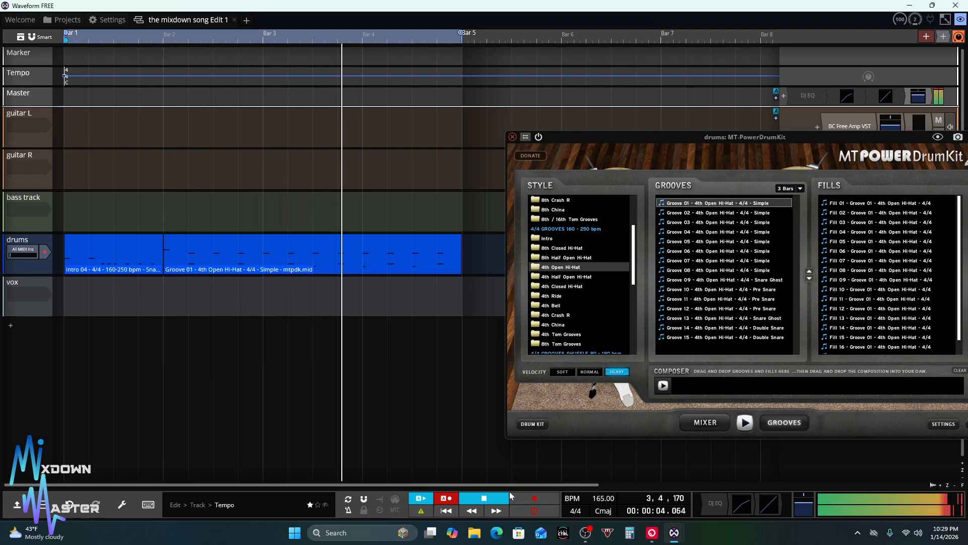
pyautogui.click(497, 499)
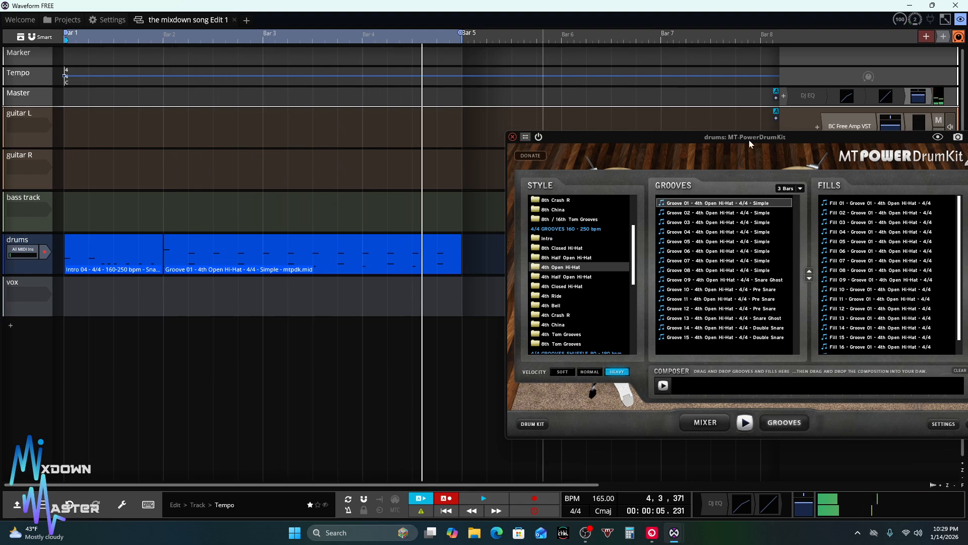
# Close the drum kit window and show the Groove 01 clip's notes in the MIDI editor
pyautogui.moveTo(752, 136); pyautogui.dragTo(606, 145)
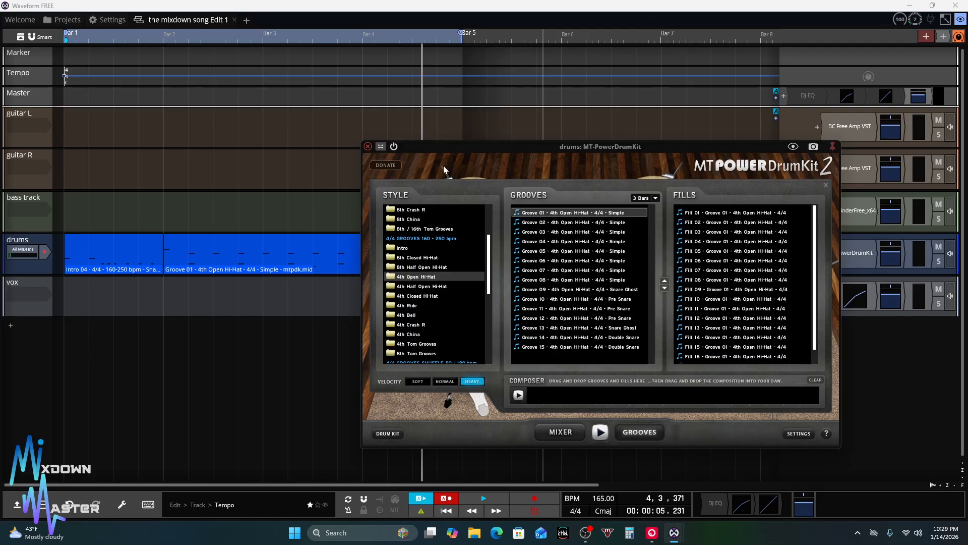
pyautogui.click(368, 146)
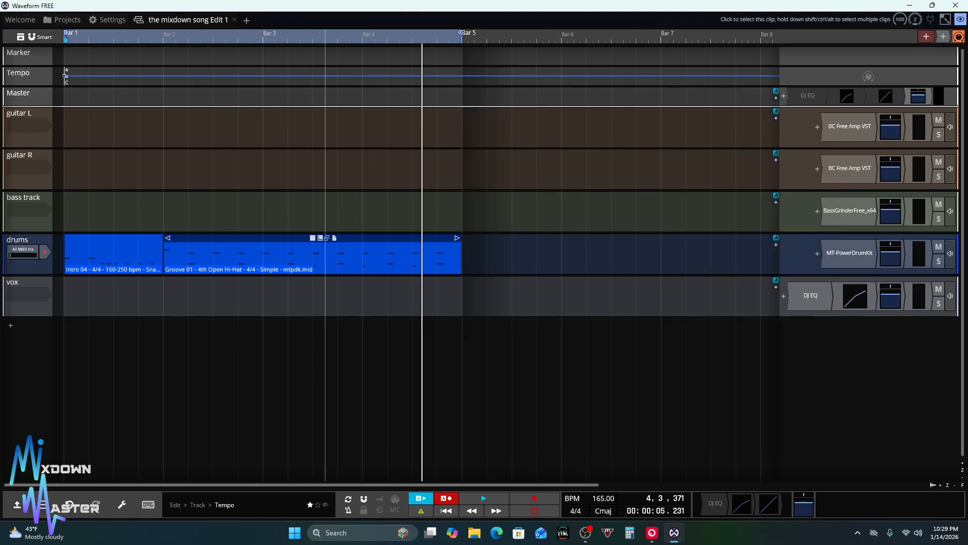
pyautogui.click(331, 255)
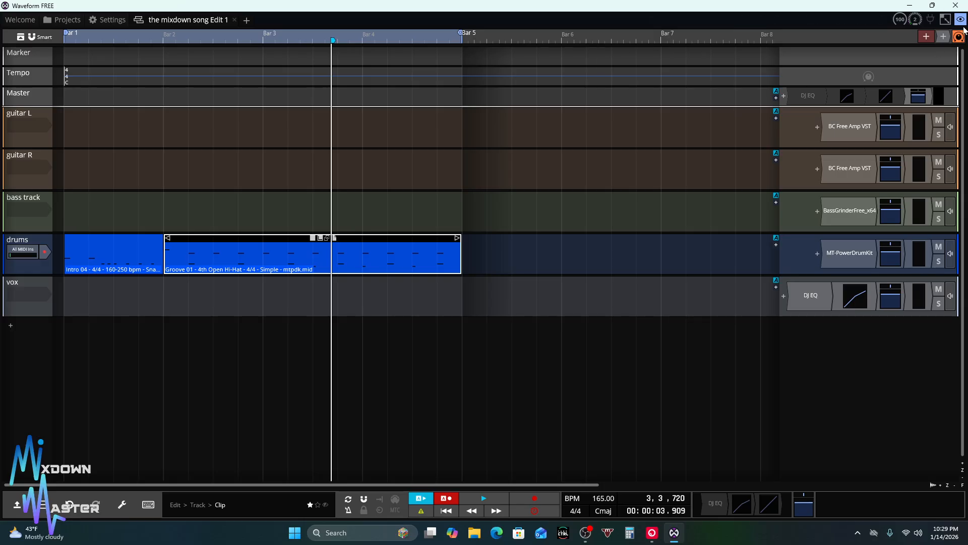
pyautogui.click(962, 22)
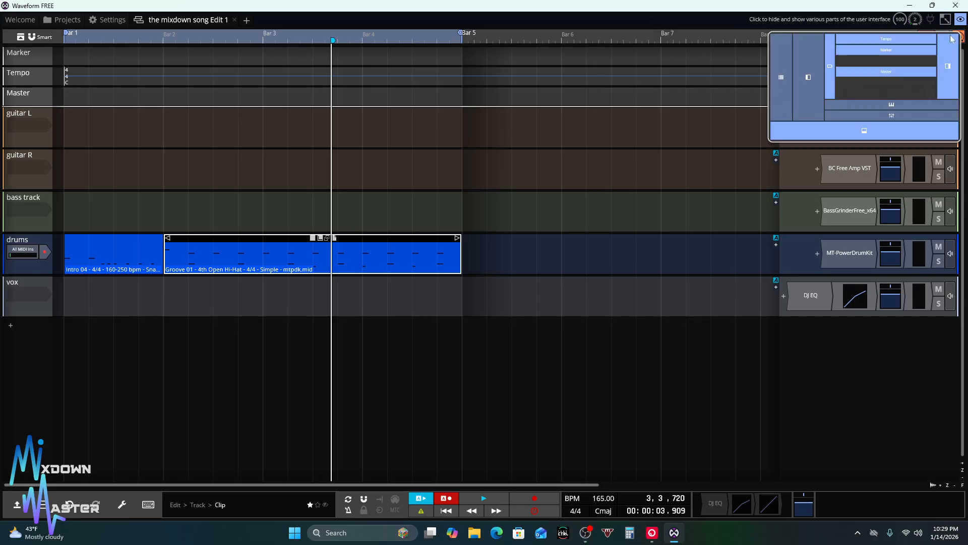
pyautogui.click(875, 105)
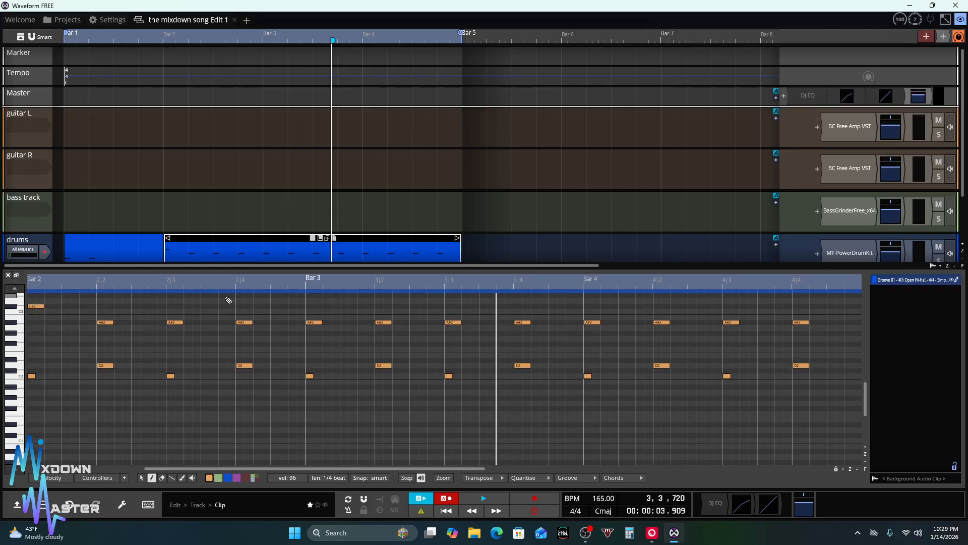
# Play the groove from Bar 2 while examining its notes in the MIDI editor
pyautogui.press('space')
pyautogui.scroll(3, 248, 408)
pyautogui.scroll(-3, 248, 409)
pyautogui.scroll(2, 248, 409)
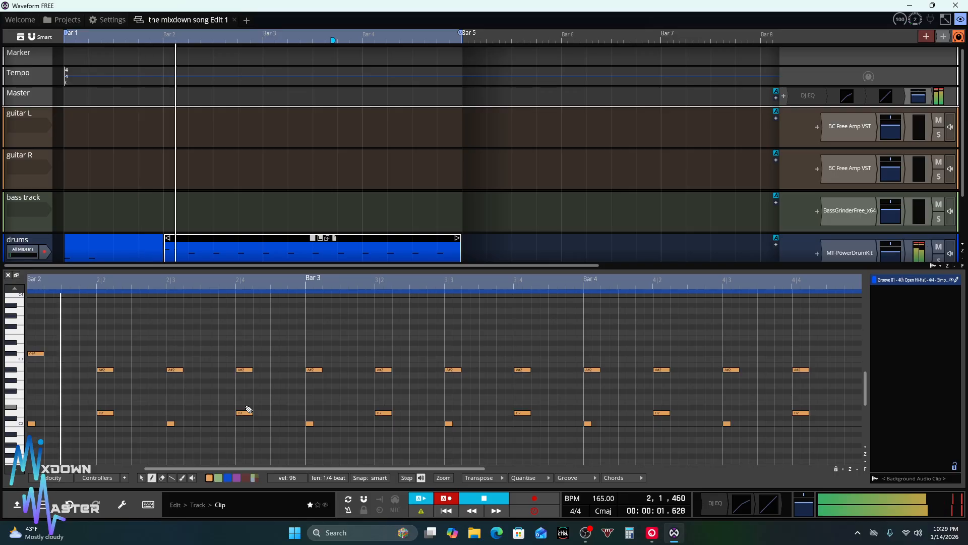
pyautogui.press('space')
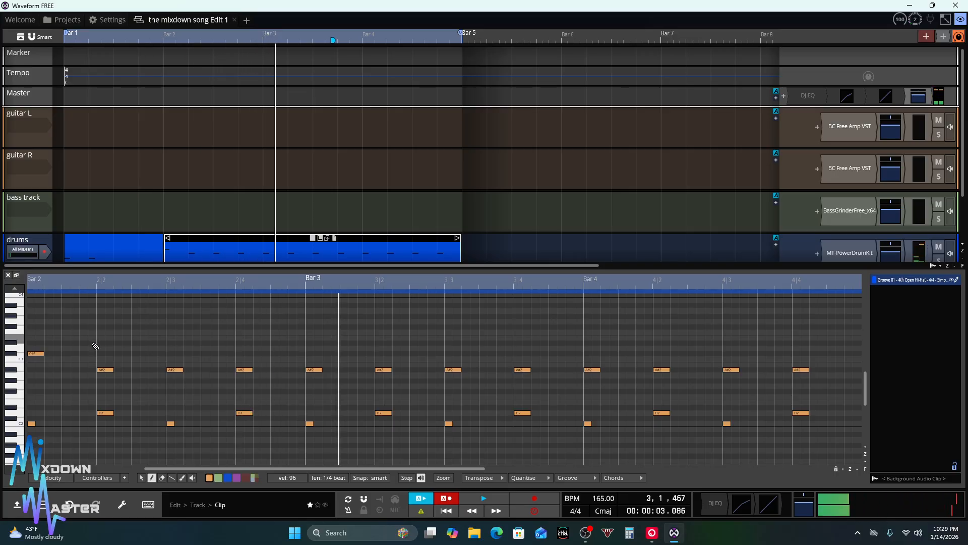
# Sound out the drum keys on the piano roll keyboard and add a D2 note at the start of Bar 2
pyautogui.click(14, 373)
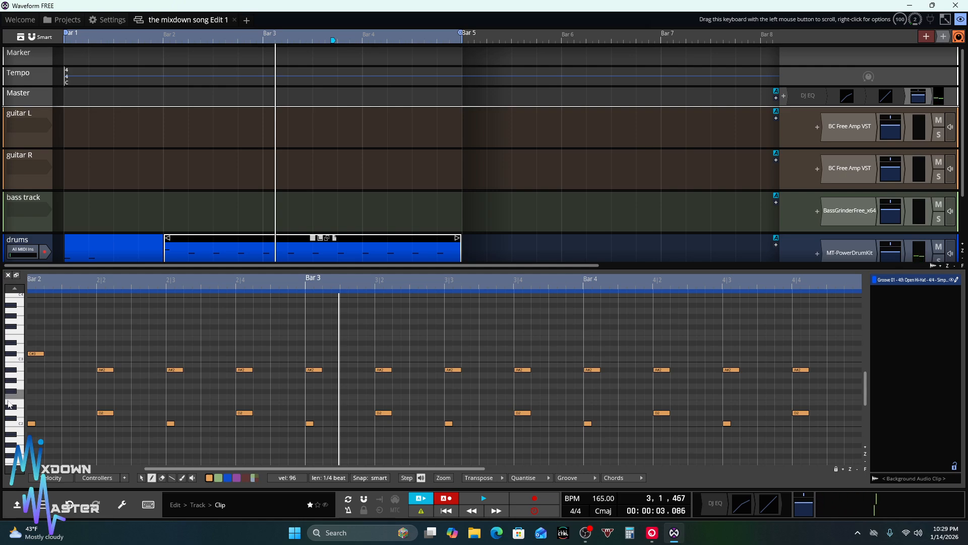
pyautogui.click(7, 413)
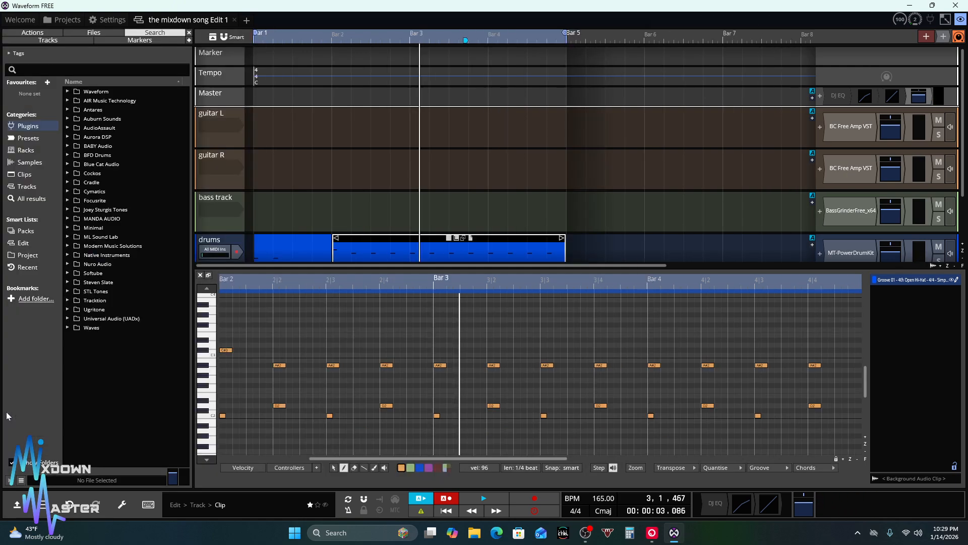
pyautogui.click(193, 391)
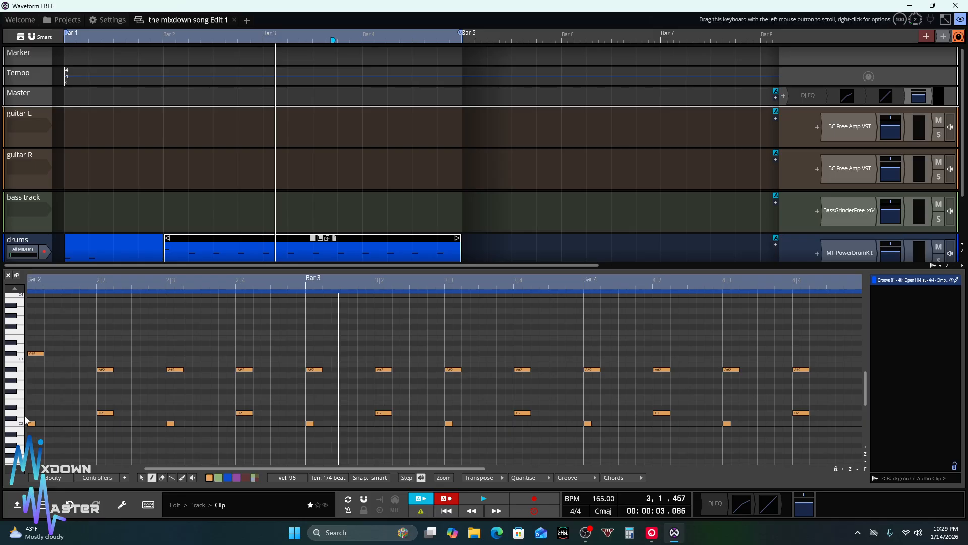
pyautogui.click(20, 415)
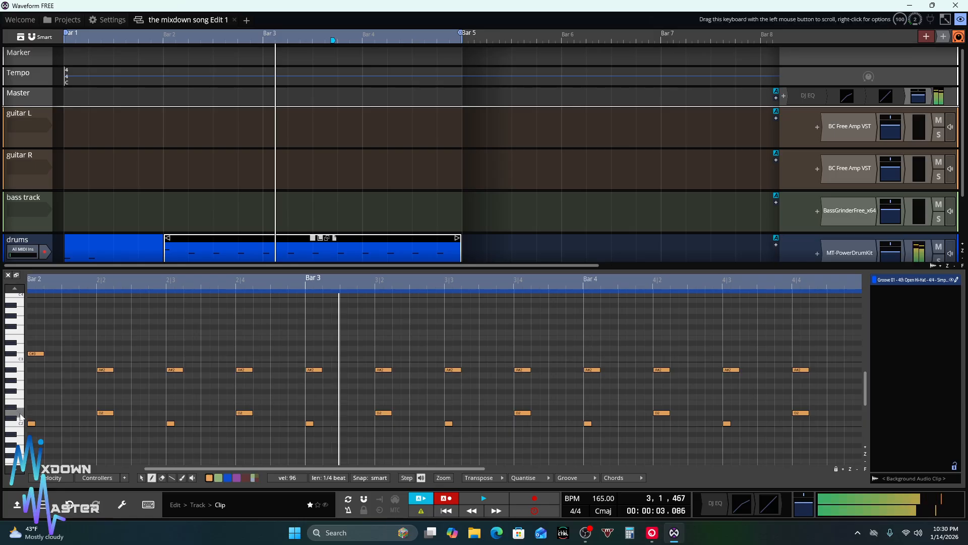
pyautogui.click(35, 414)
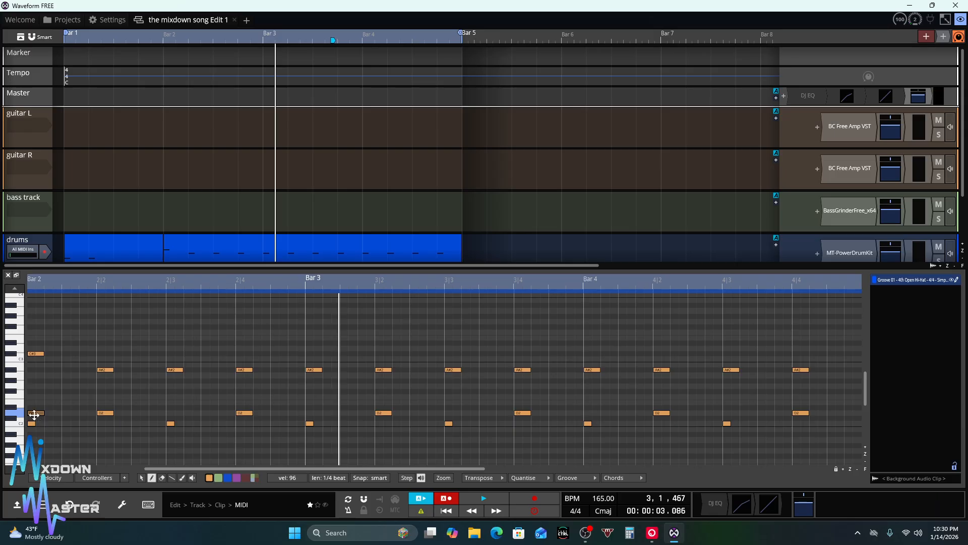
# Enlarge the note rows until the note names show and play the transition from the end of Bar 1 into Bar 2 twice
pyautogui.moveTo(94, 281); pyautogui.dragTo(3, 289)
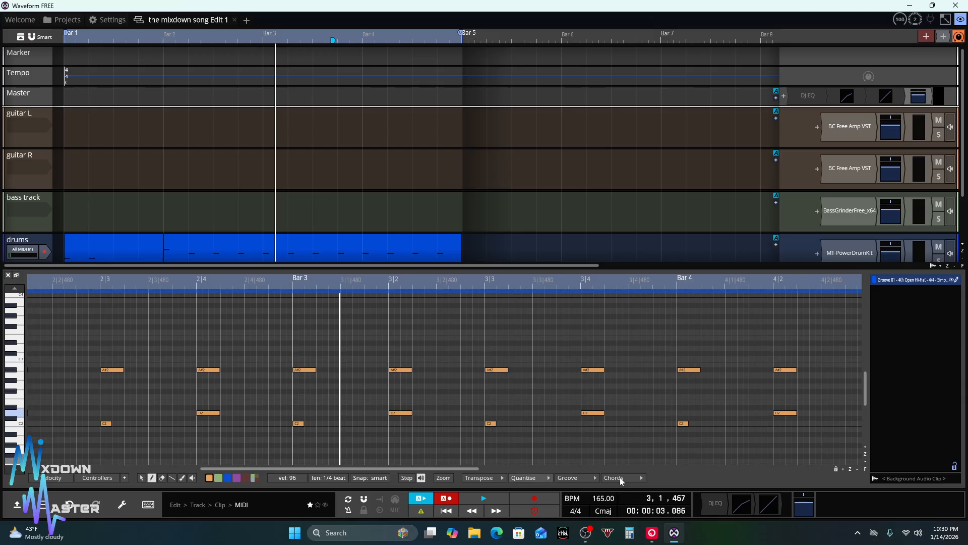
pyautogui.moveTo(405, 468); pyautogui.dragTo(219, 457)
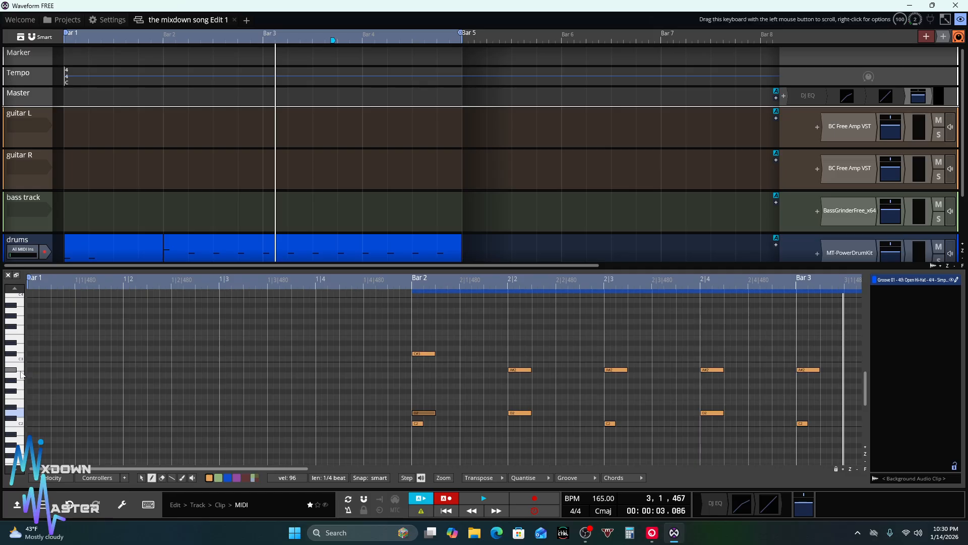
pyautogui.moveTo(18, 370); pyautogui.dragTo(9, 289)
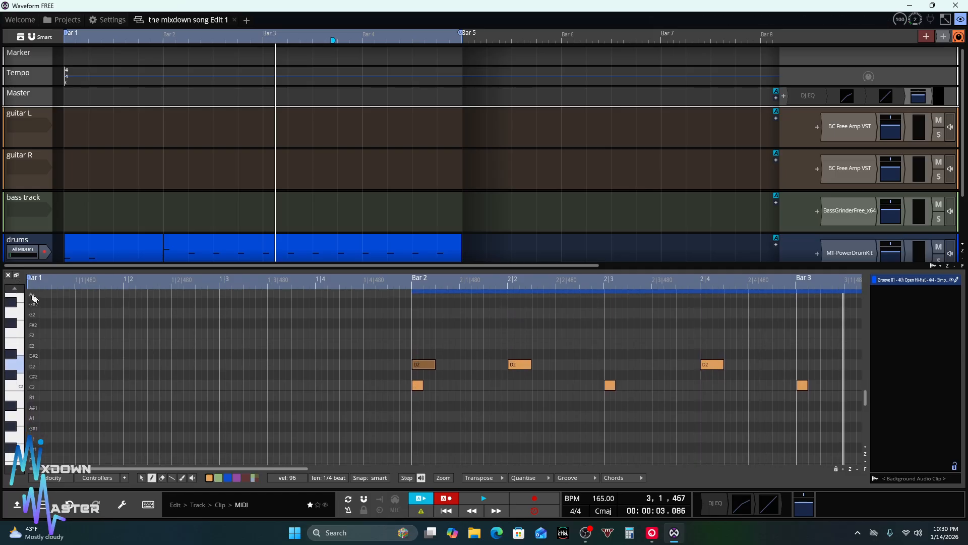
pyautogui.scroll(5, 328, 468)
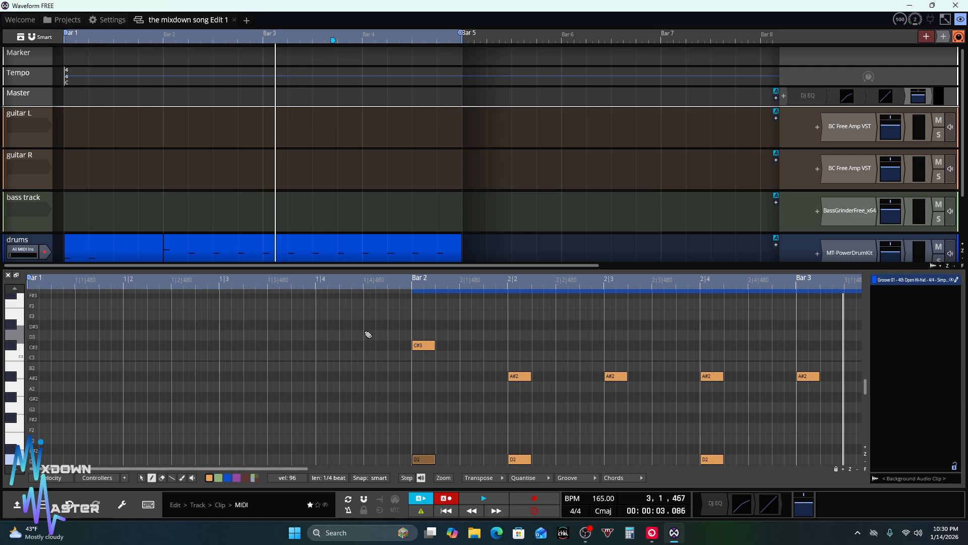
pyautogui.click(305, 286)
pyautogui.press('space')
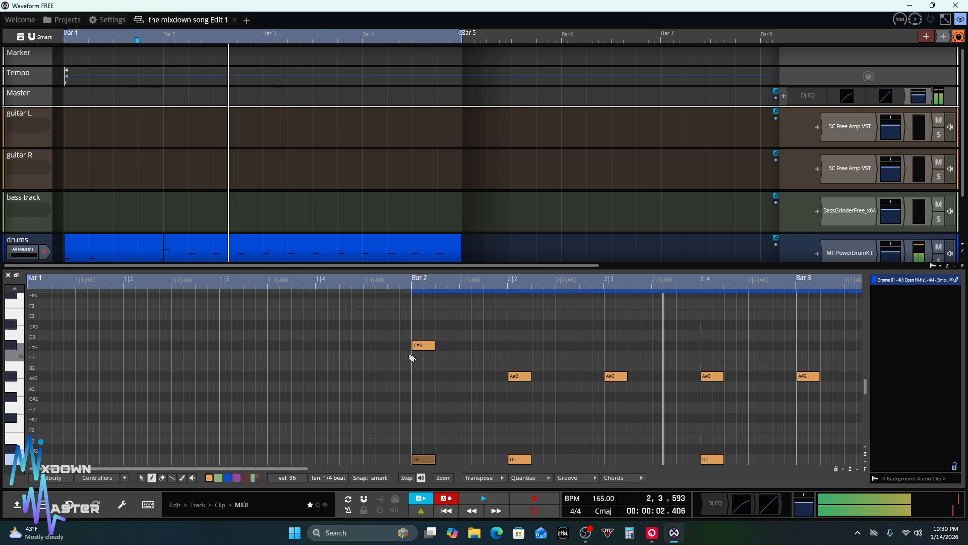
pyautogui.scroll(-1, 413, 355)
pyautogui.scroll(-2, 408, 370)
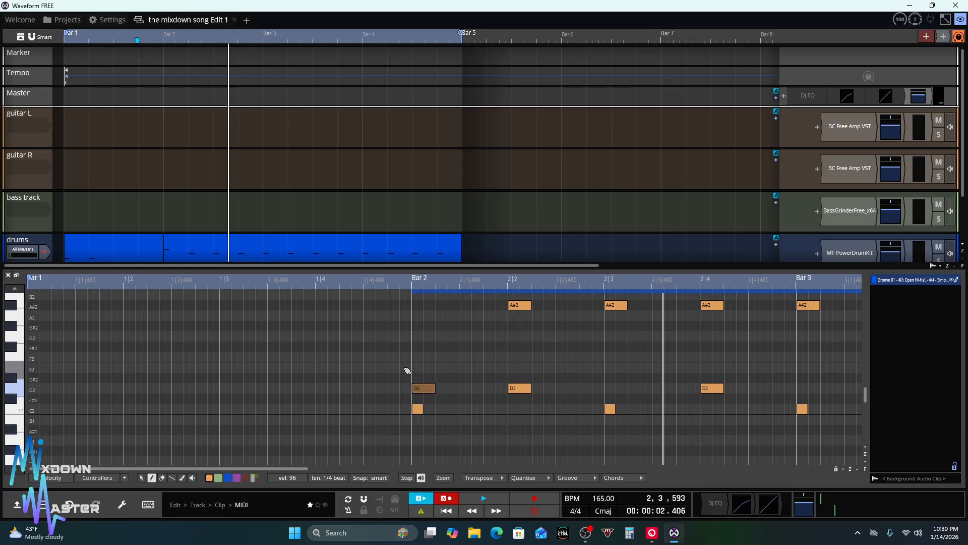
pyautogui.scroll(1, 408, 371)
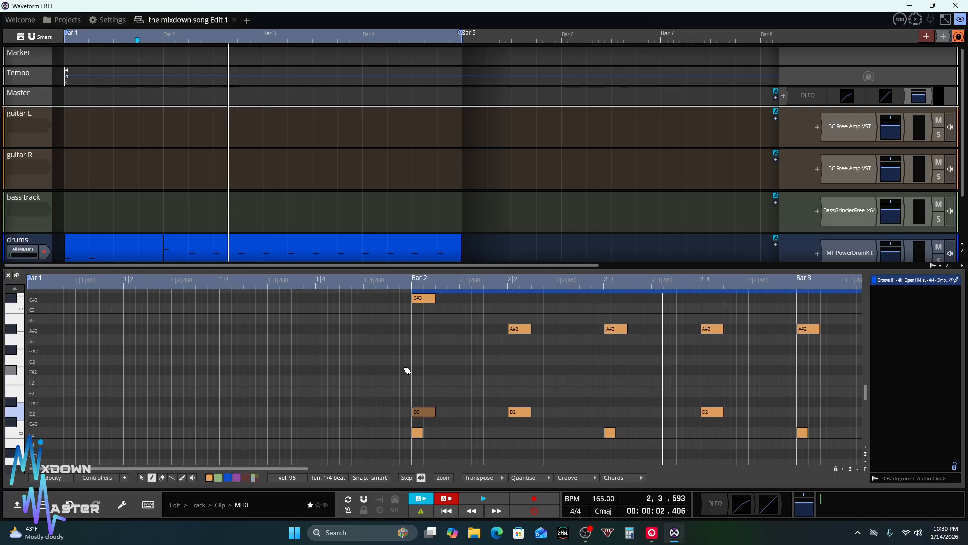
pyautogui.click(380, 286)
pyautogui.press('space')
pyautogui.press('space')
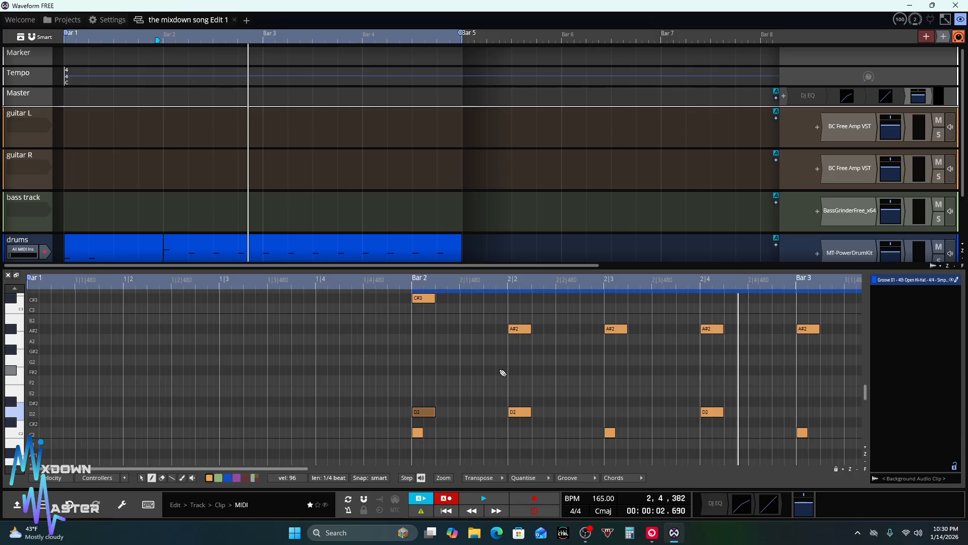
# Add a D2 note on beat 3 of Bar 2 in the groove clip
pyautogui.scroll(1, 486, 368)
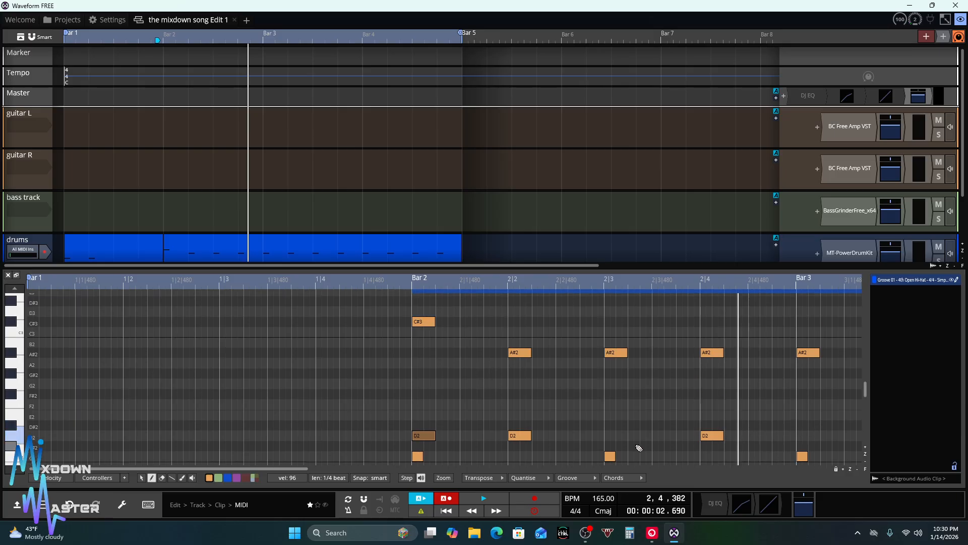
pyautogui.click(613, 436)
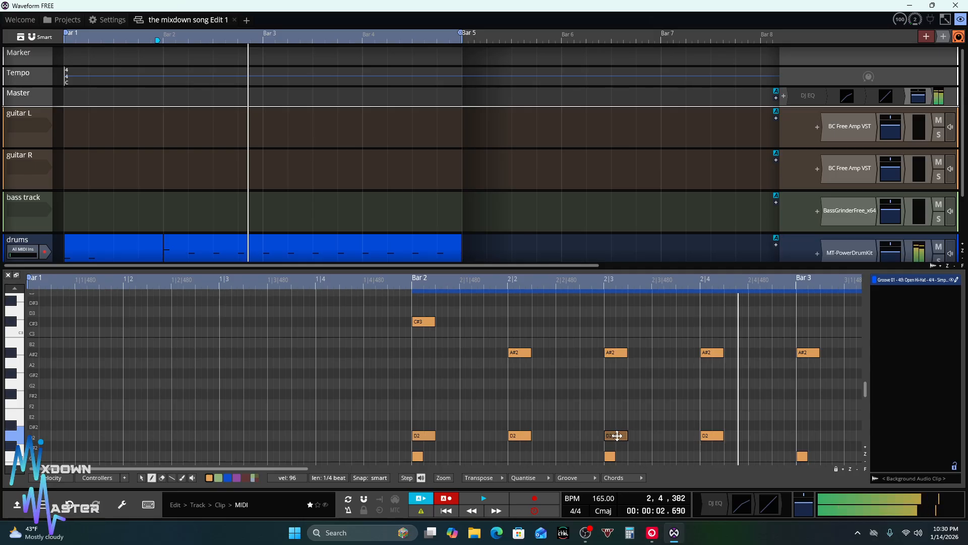
# Add D2 notes on beats 1 and 3 of Bars 3 and 4 in the groove clip
pyautogui.click(804, 438)
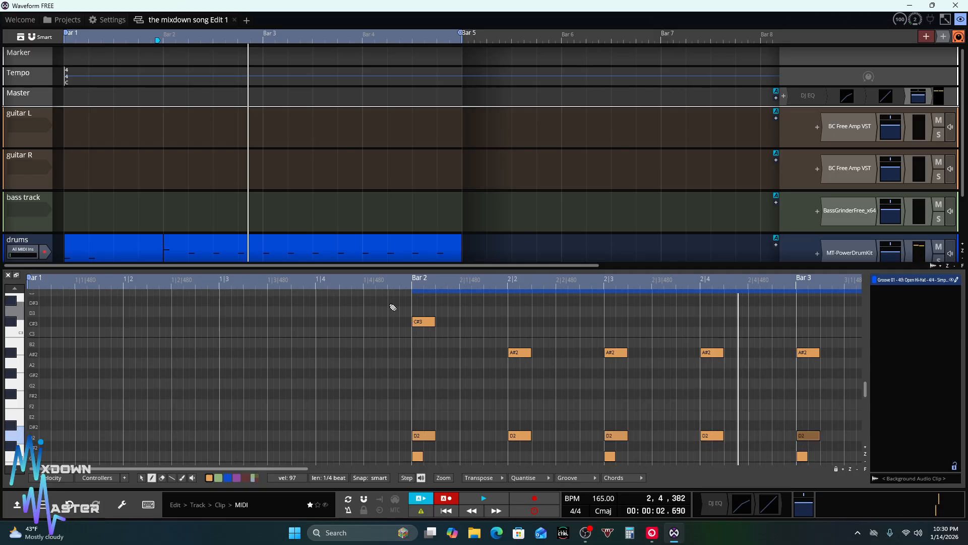
pyautogui.moveTo(227, 467); pyautogui.dragTo(404, 478)
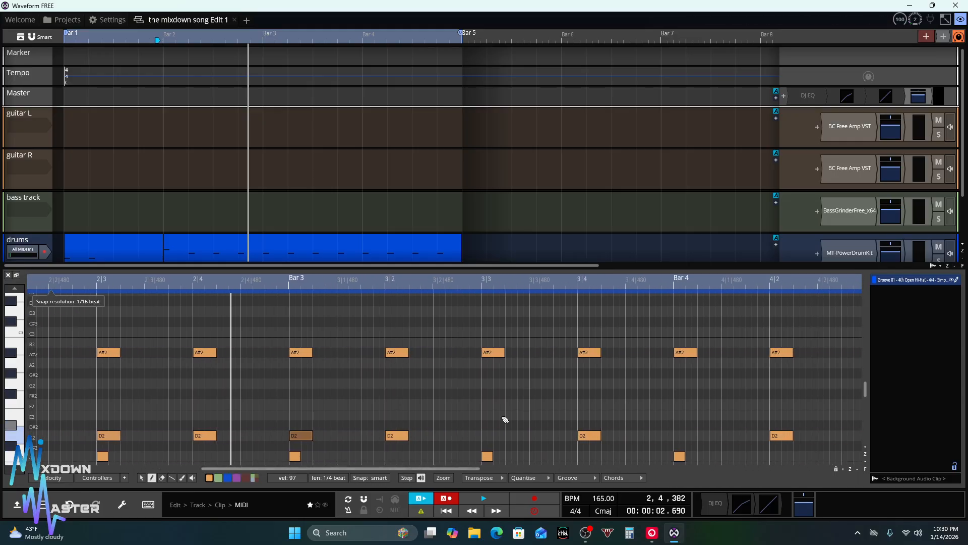
pyautogui.click(493, 435)
pyautogui.moveTo(502, 433); pyautogui.dragTo(493, 435)
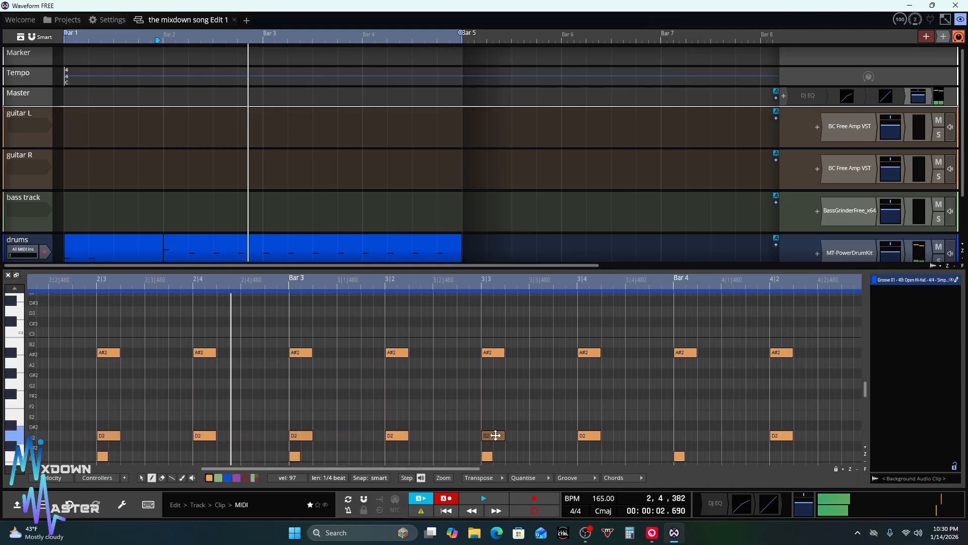
pyautogui.click(677, 438)
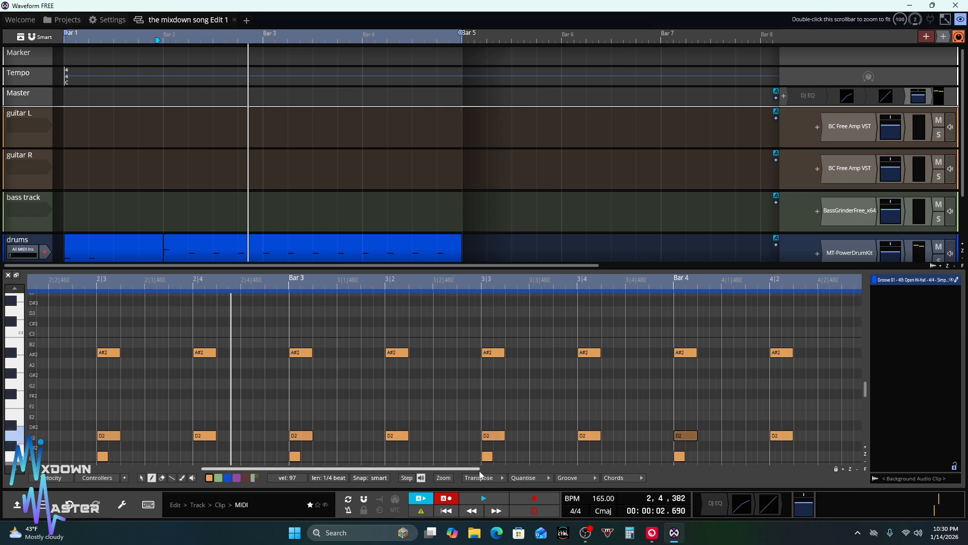
pyautogui.moveTo(458, 470); pyautogui.dragTo(568, 469)
pyautogui.click(549, 435)
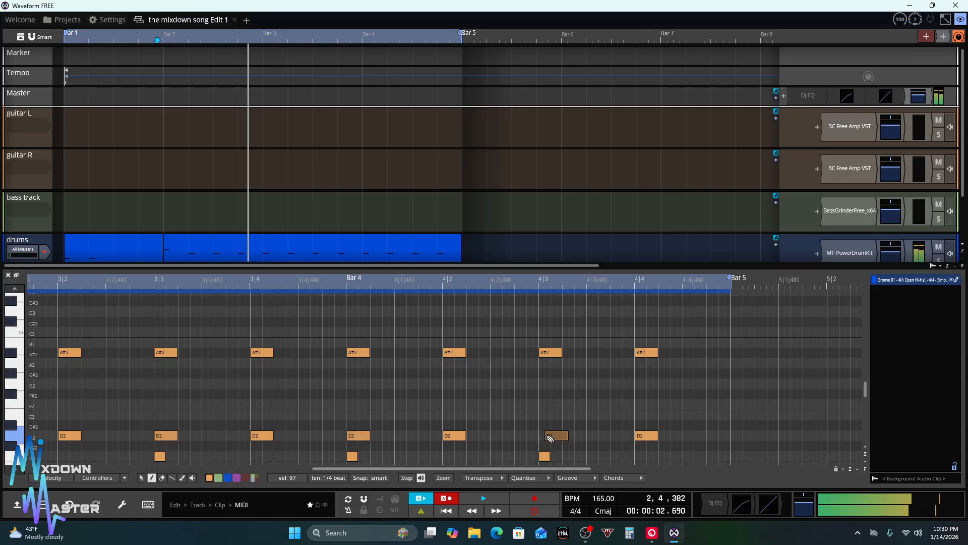
pyautogui.moveTo(549, 436); pyautogui.dragTo(545, 436)
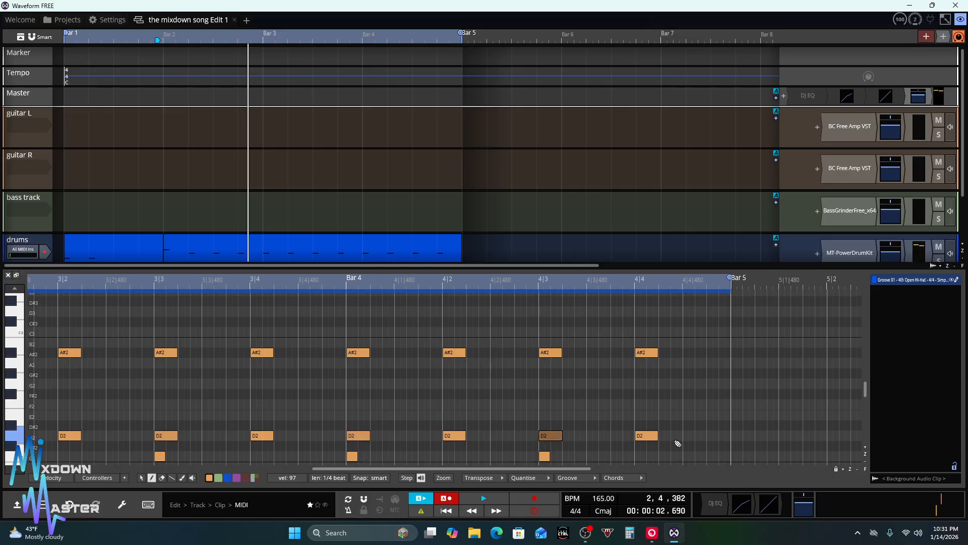
# Try out two extra D2 hits after beat 4 of Bar 4 and remove them again
pyautogui.click(688, 437)
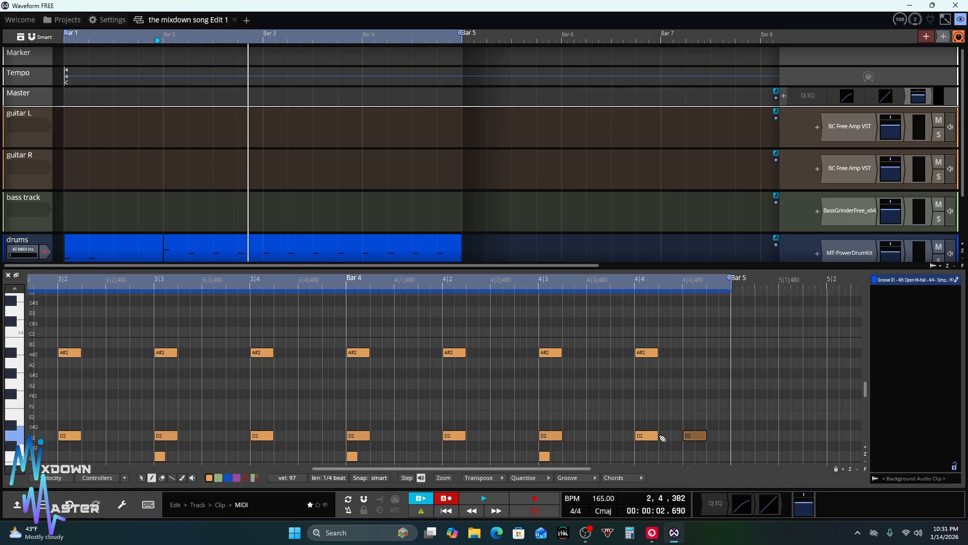
pyautogui.doubleClick(664, 435)
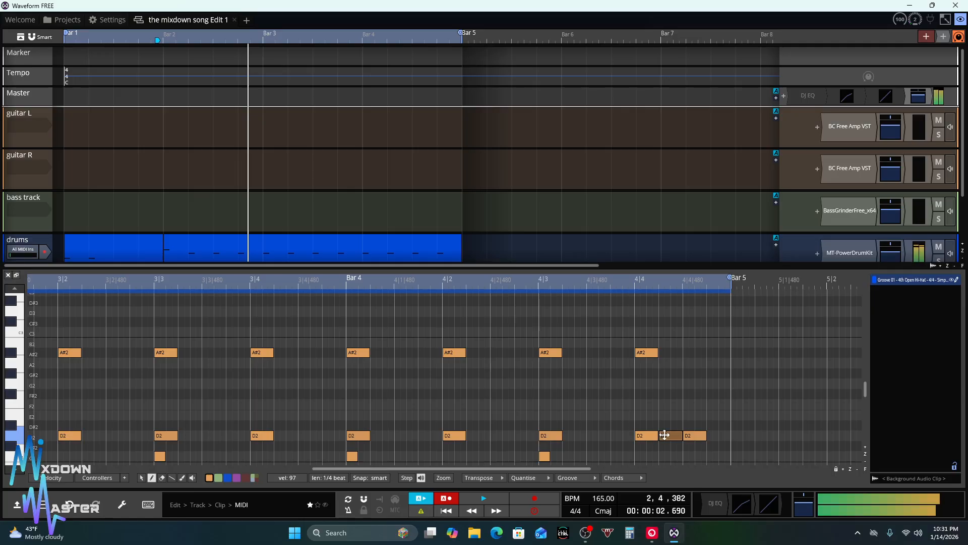
pyautogui.doubleClick(694, 436)
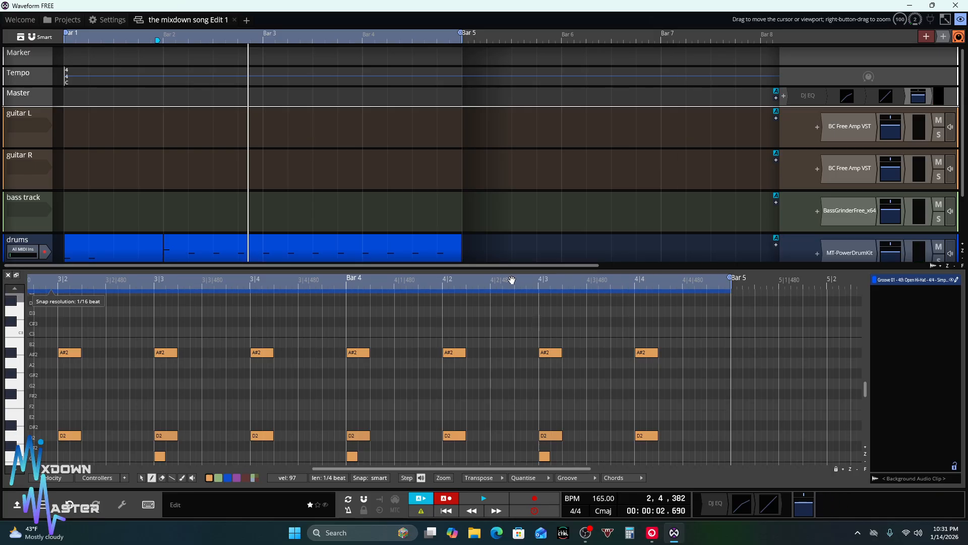
# Play the groove from beat 4 of Bar 2 through Bar 3 and sound the C2 key on the piano roll keyboard
pyautogui.press('space')
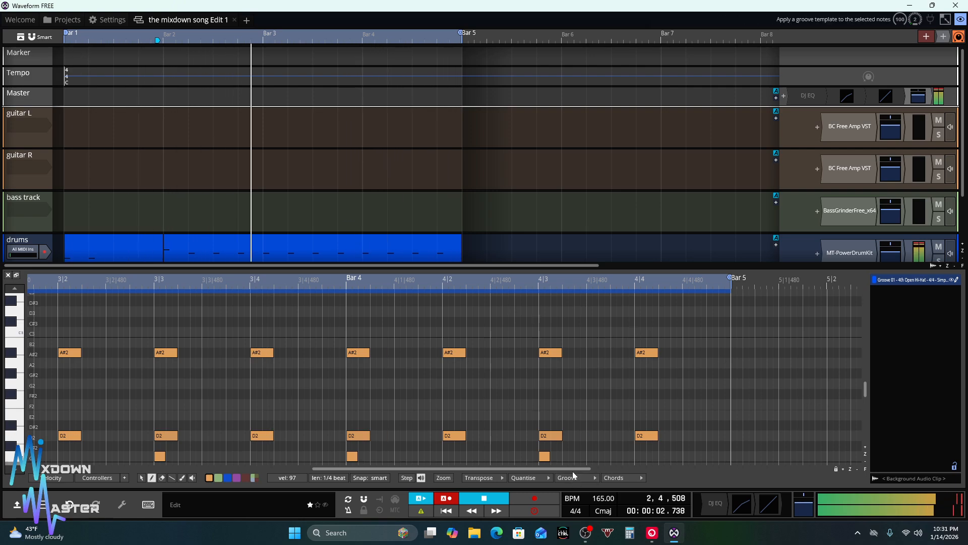
pyautogui.press('space')
pyautogui.moveTo(570, 467); pyautogui.dragTo(348, 469)
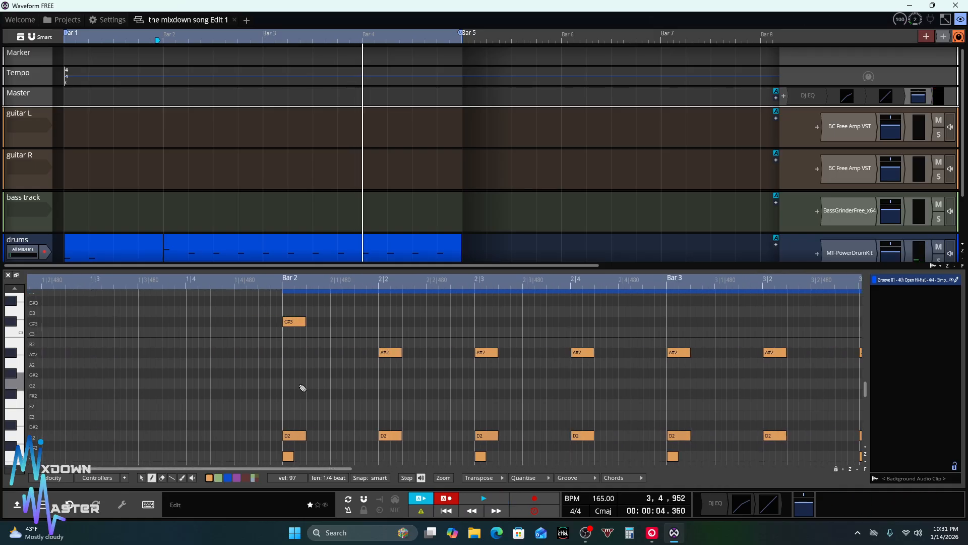
pyautogui.scroll(-3, 303, 387)
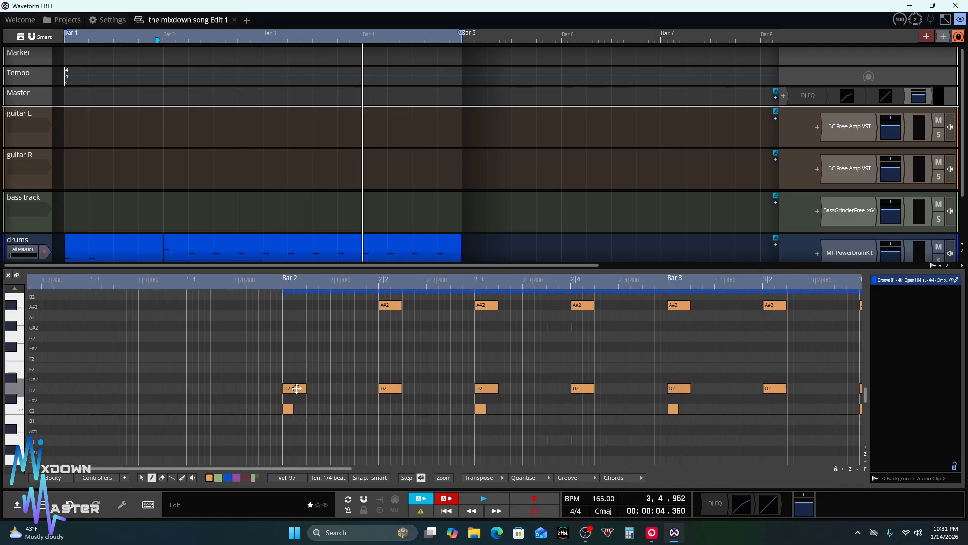
pyautogui.click(19, 406)
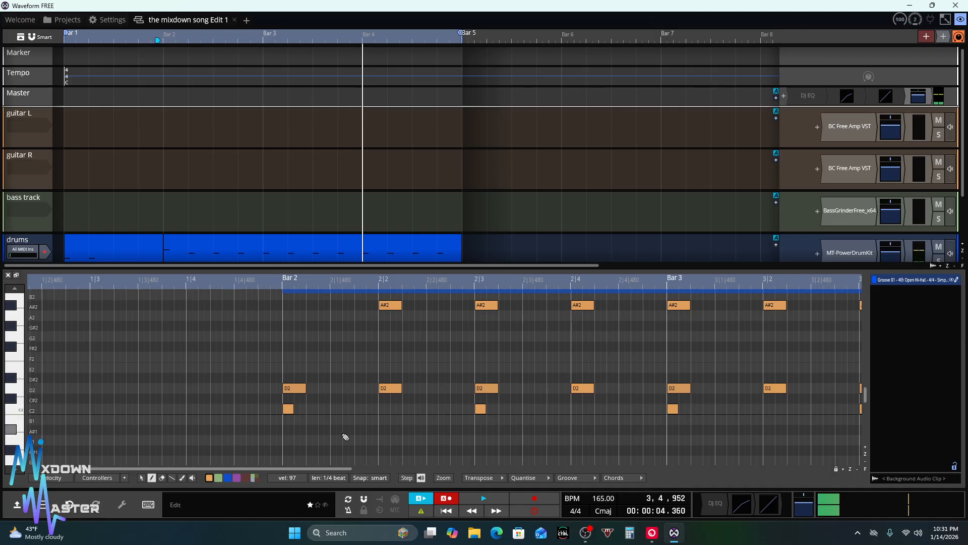
# Add a C2 note on the offbeat after beat 1 of Bar 2 and delete the C2 notes on beats 1 and 3
pyautogui.click(335, 409)
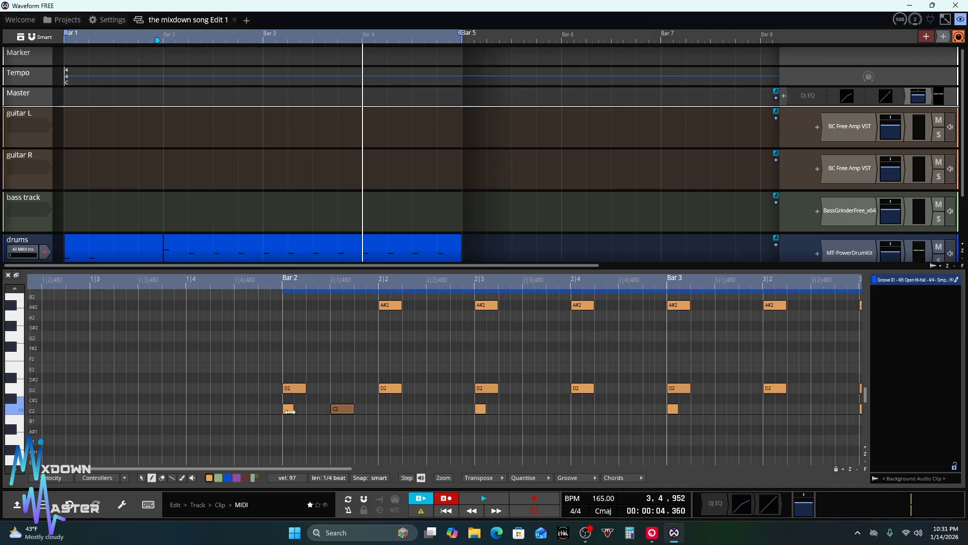
pyautogui.click(290, 410)
pyautogui.press('Delete')
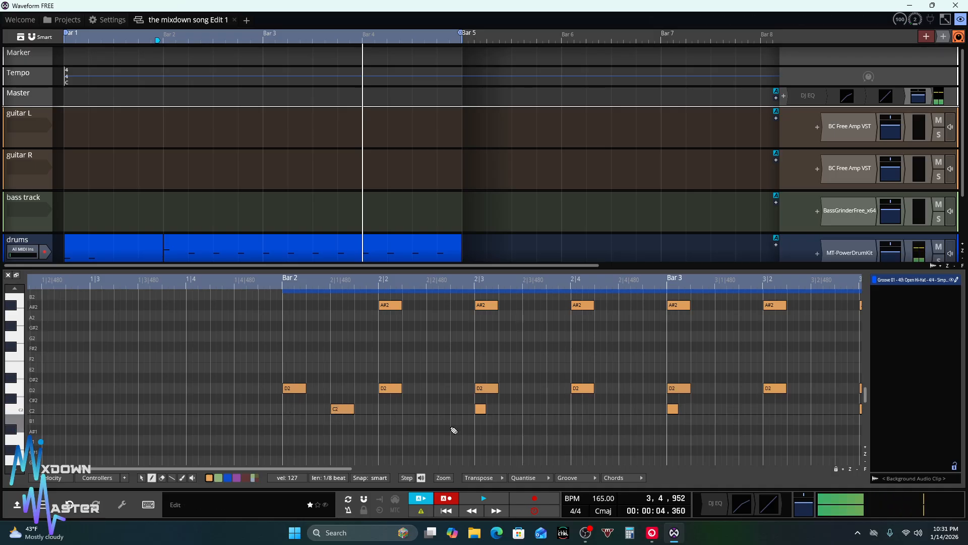
pyautogui.click(480, 410)
pyautogui.press('Delete')
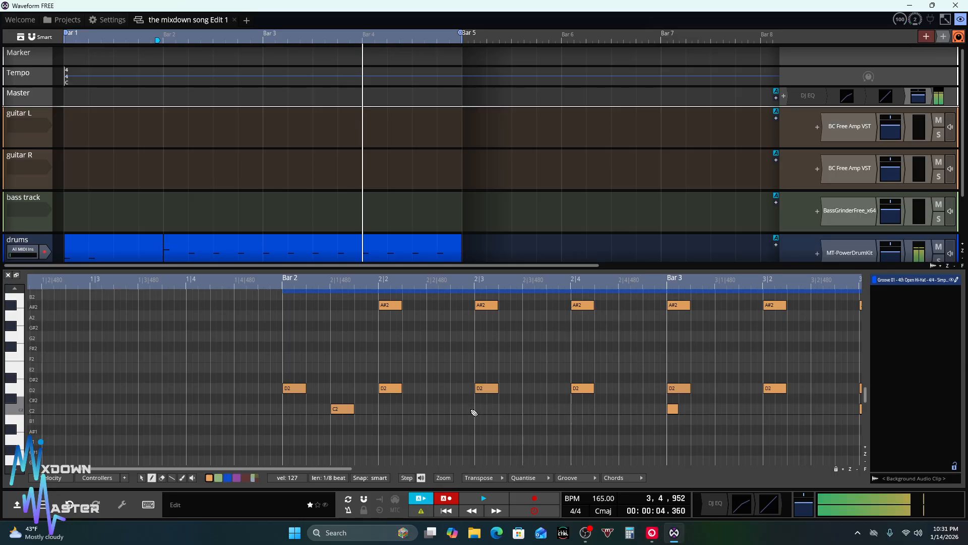
# Add 1/4-beat C2 notes on the offbeats after beats 2 and 3 of Bar 2, and shift Bar 3's first C2 to its offbeat
pyautogui.click(434, 409)
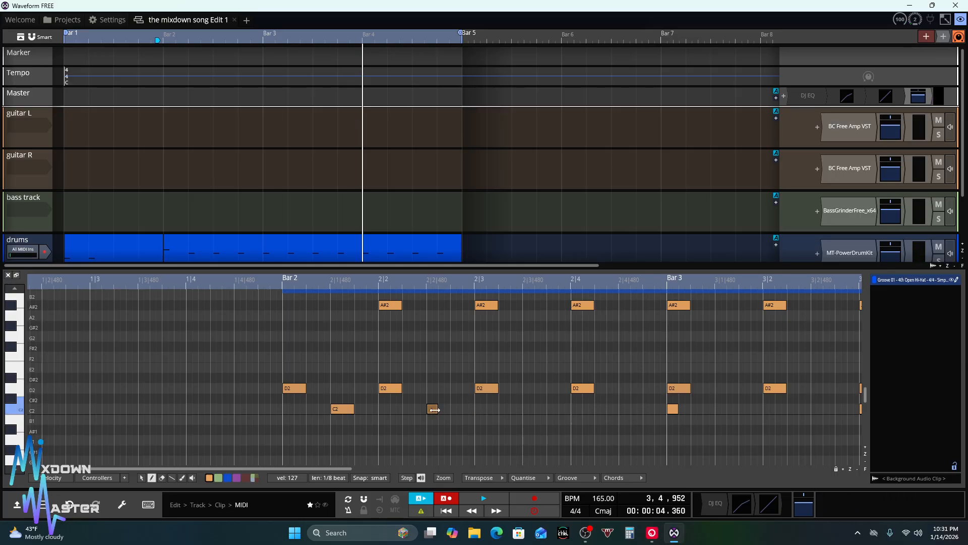
pyautogui.moveTo(435, 409); pyautogui.dragTo(447, 409)
pyautogui.click(528, 409)
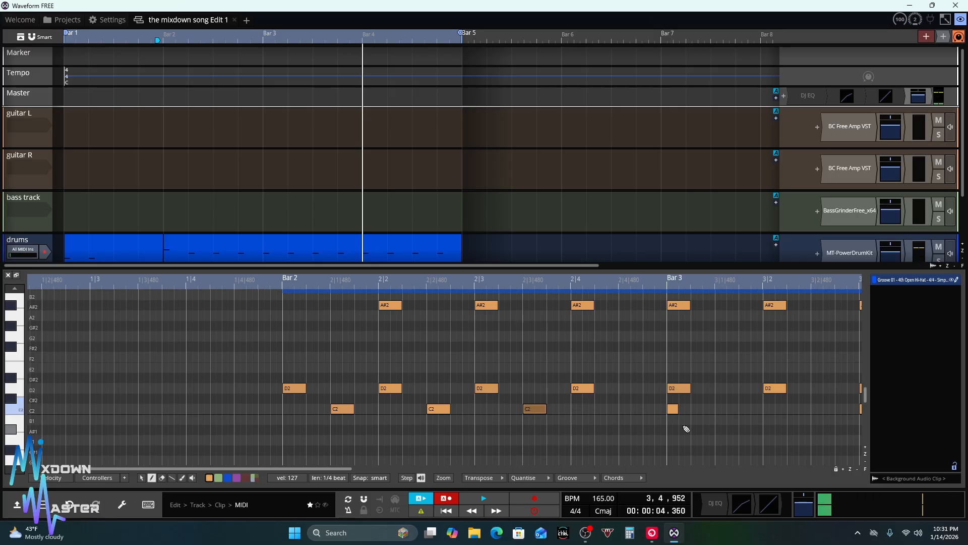
pyautogui.moveTo(673, 409); pyautogui.dragTo(739, 409)
pyautogui.moveTo(346, 469); pyautogui.dragTo(422, 467)
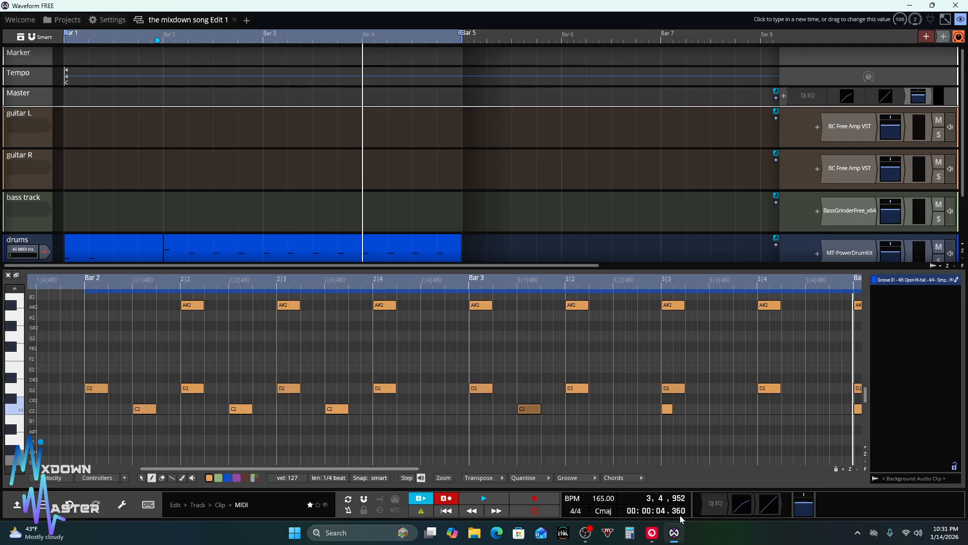
# Try note lengths of 12 beats and 2 beats for the C2 notes, undoing the 12-beat results in Bar 3
pyautogui.click(337, 480)
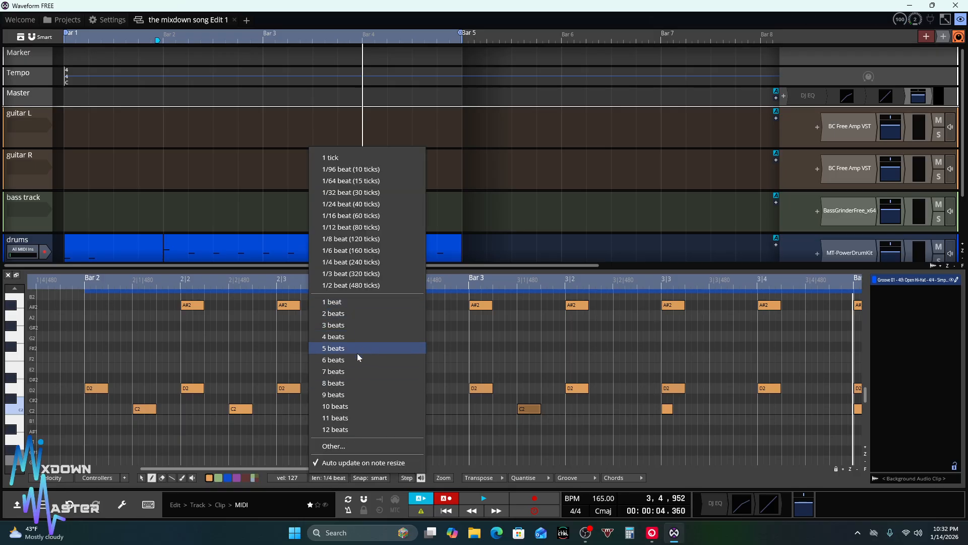
pyautogui.click(351, 429)
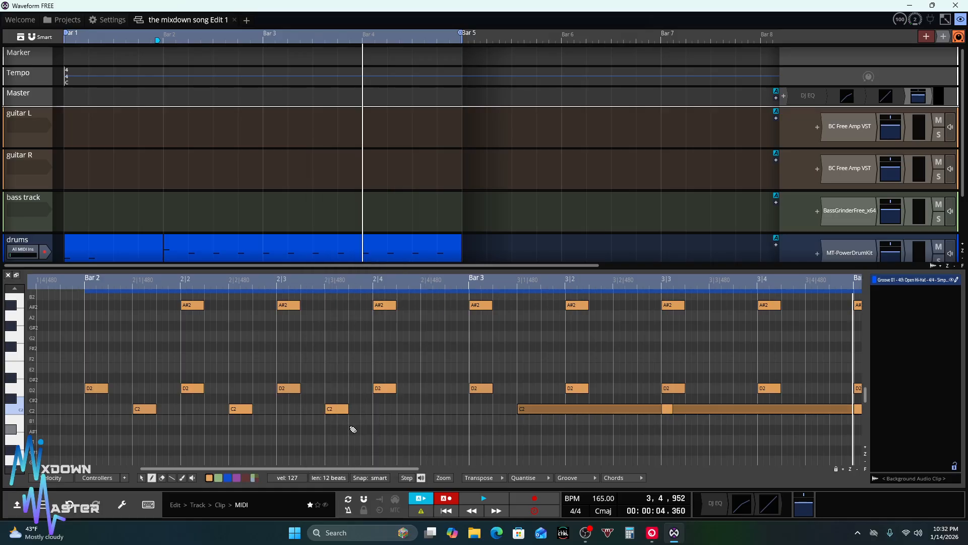
pyautogui.click(72, 507)
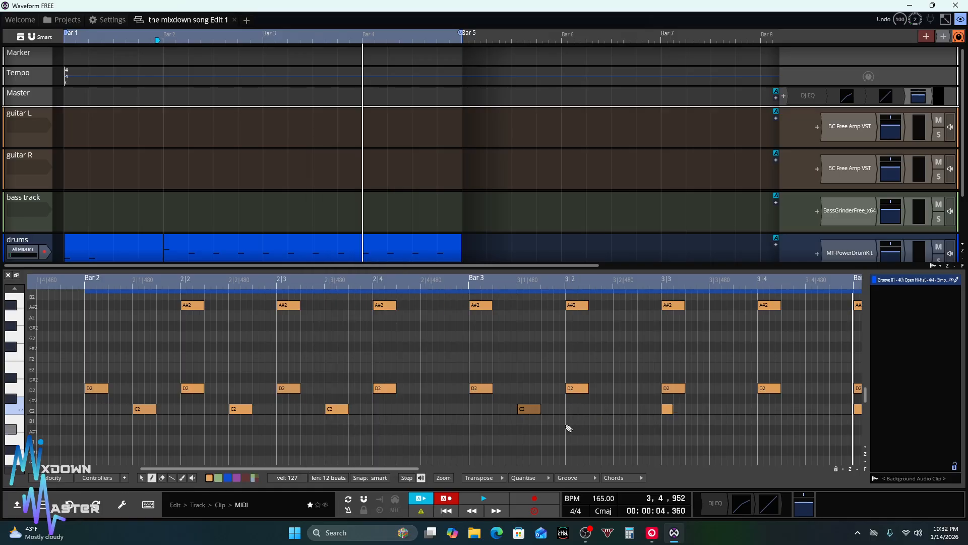
pyautogui.click(618, 410)
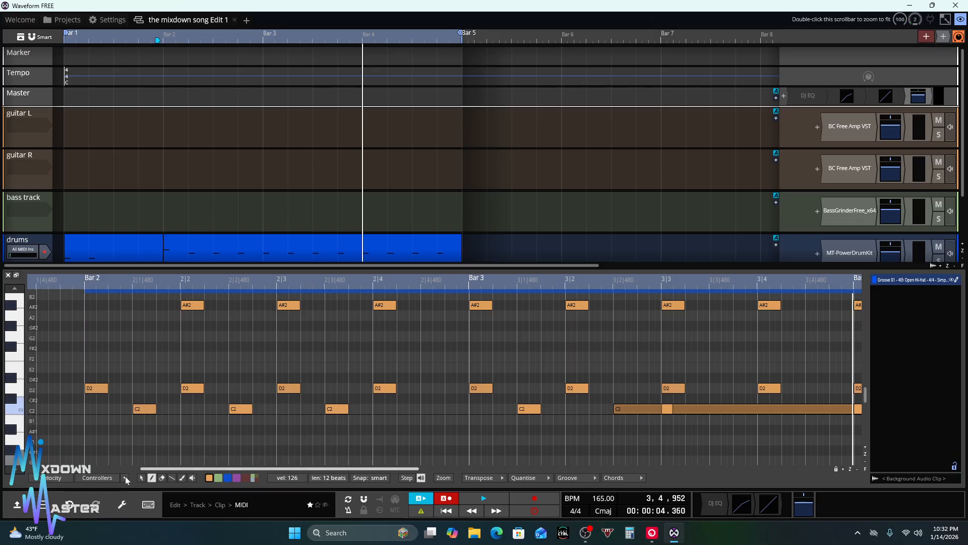
pyautogui.click(72, 507)
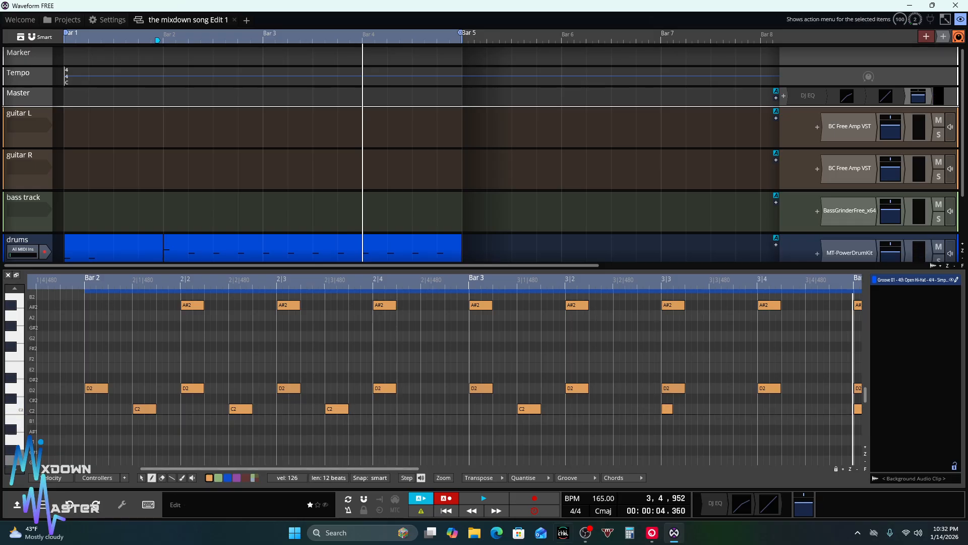
pyautogui.click(289, 478)
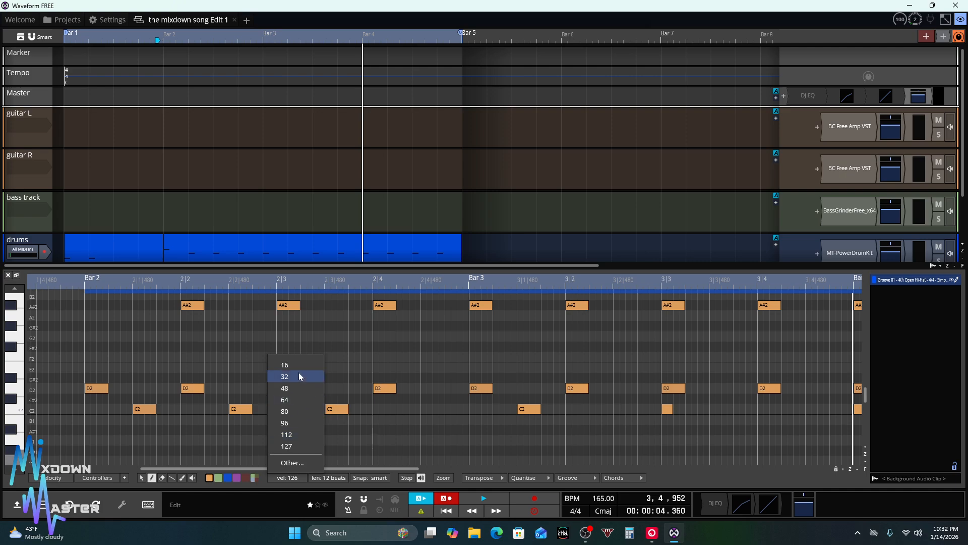
pyautogui.click(344, 479)
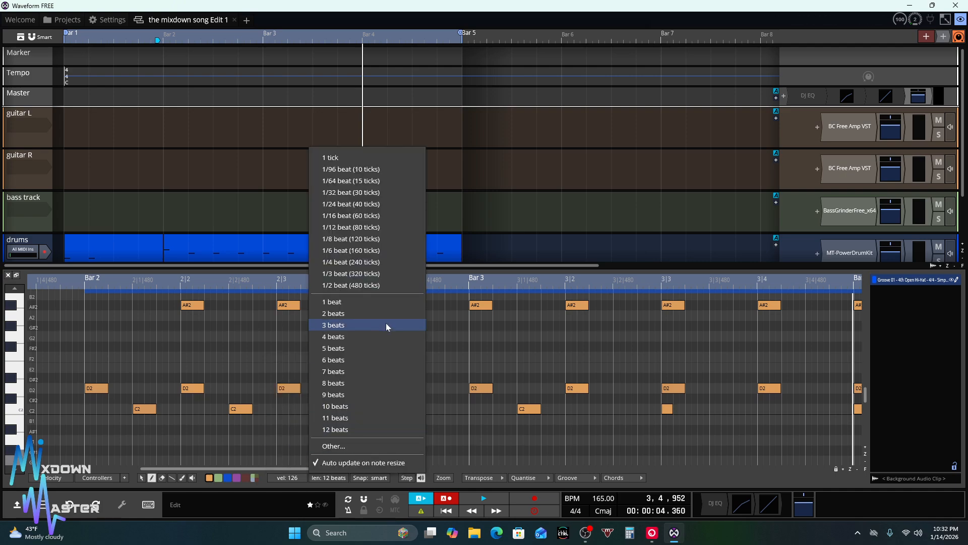
pyautogui.click(374, 316)
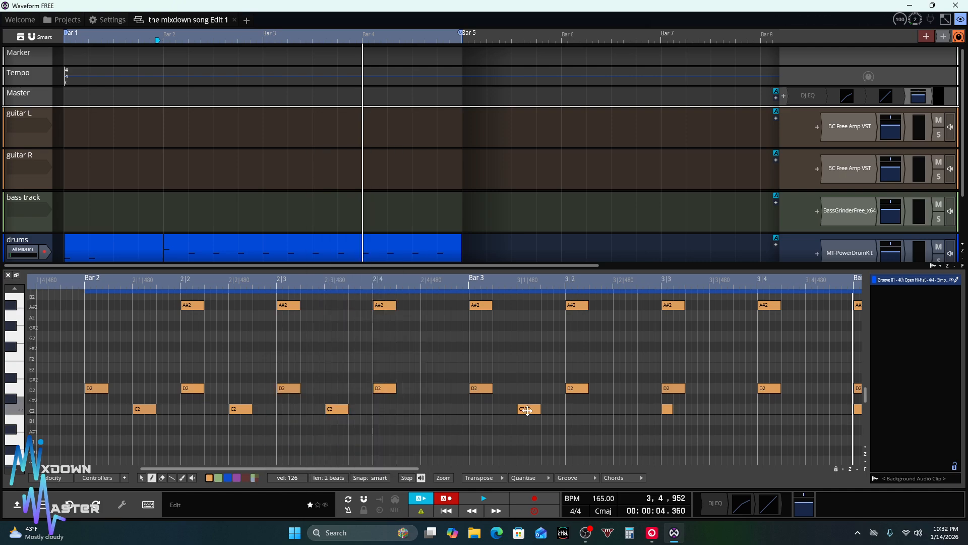
# Add a 1/4-beat C2 note after beat 2 of Bar 3 and replace the beat 3 C2 with a 1/4-beat note on its offbeat
pyautogui.click(622, 410)
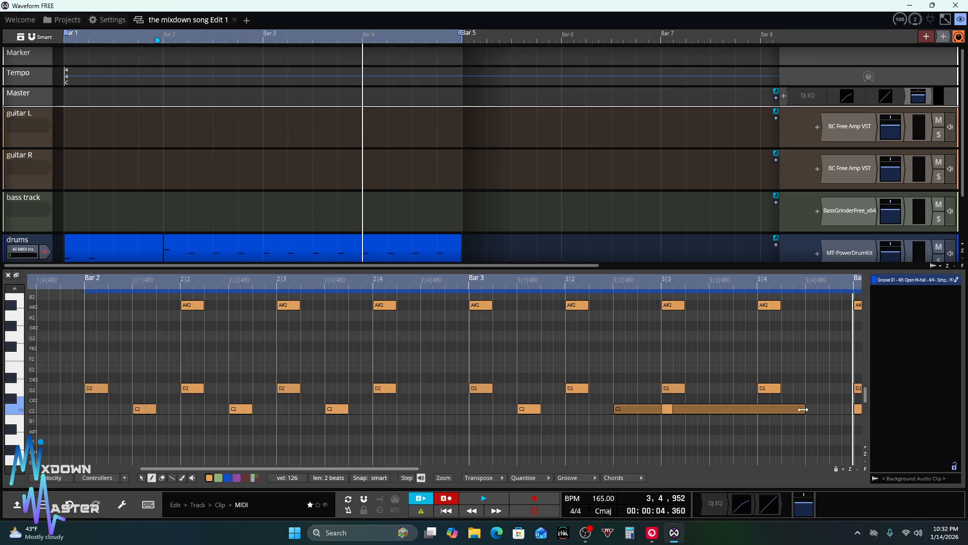
pyautogui.moveTo(803, 409); pyautogui.dragTo(660, 417)
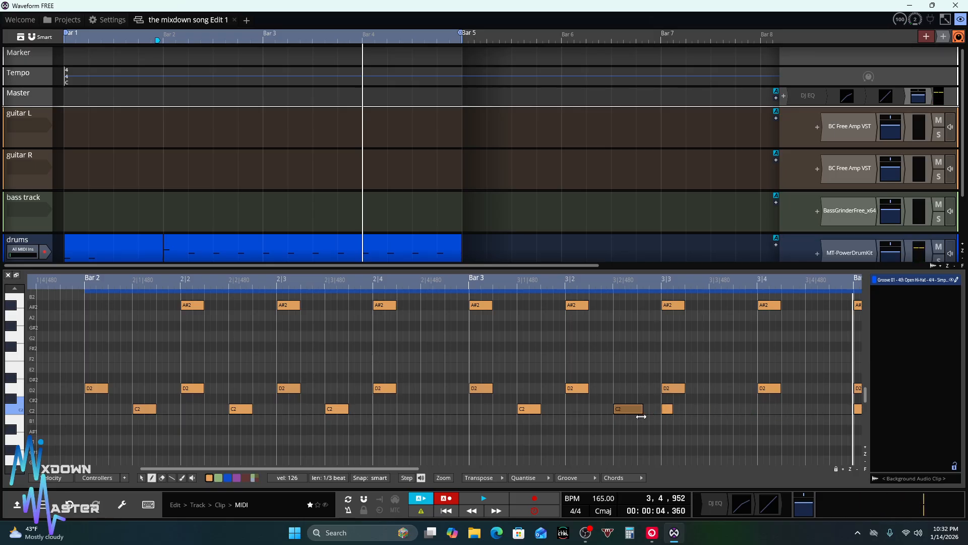
pyautogui.doubleClick(666, 410)
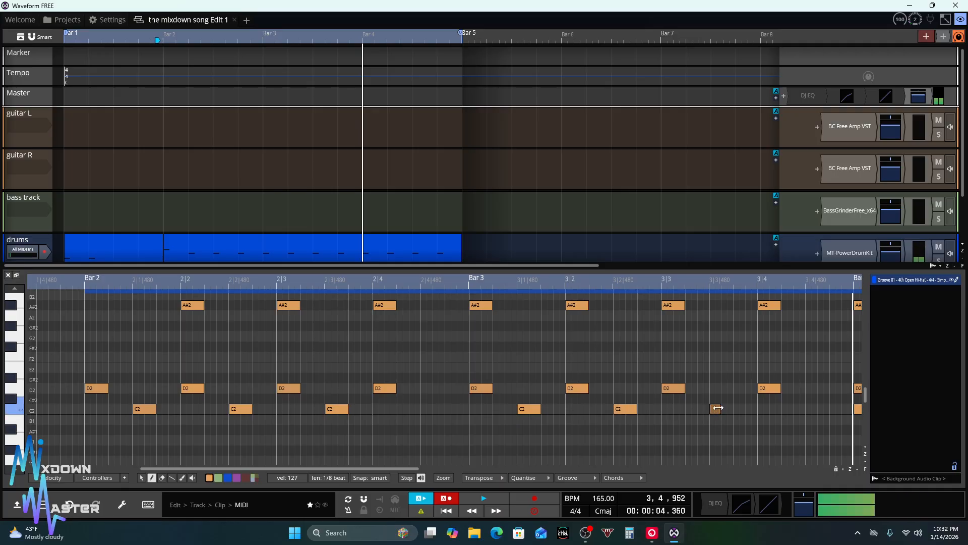
pyautogui.click(714, 409)
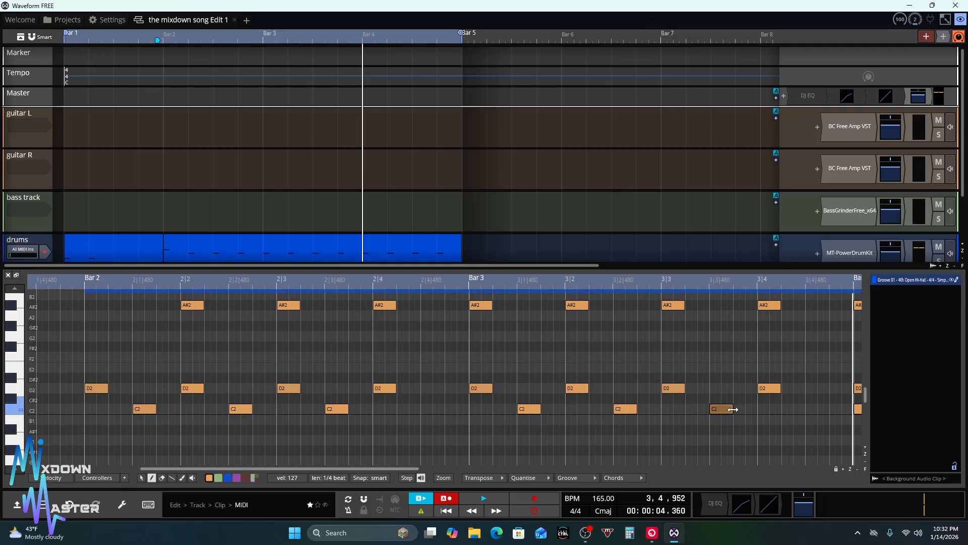
# Add 1/4-beat C2 notes on the offbeats after beat 4 of Bar 2 and beat 4 of Bar 3
pyautogui.moveTo(354, 467)
pyautogui.mouseDown()
pyautogui.moveTo(447, 466)
pyautogui.moveTo(367, 467)
pyautogui.mouseUp()
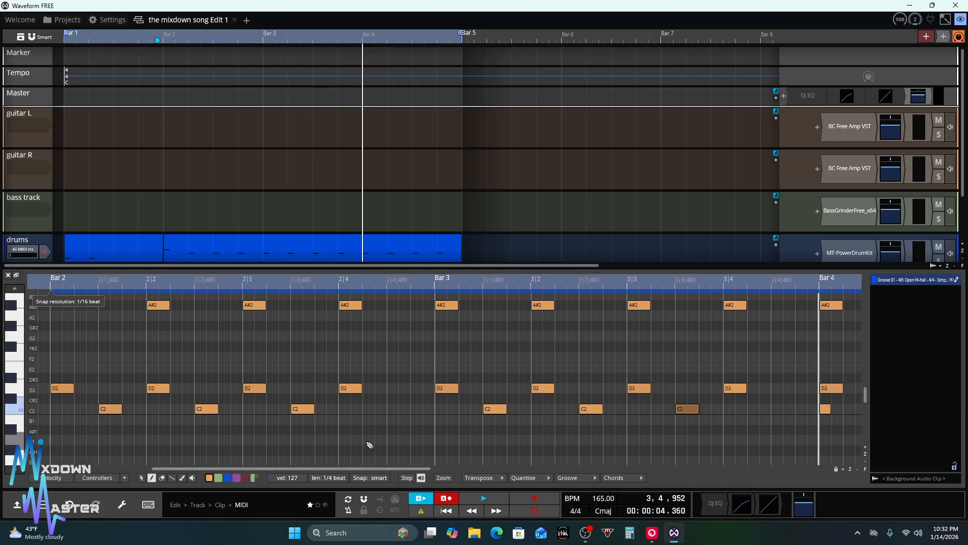
pyautogui.click(394, 411)
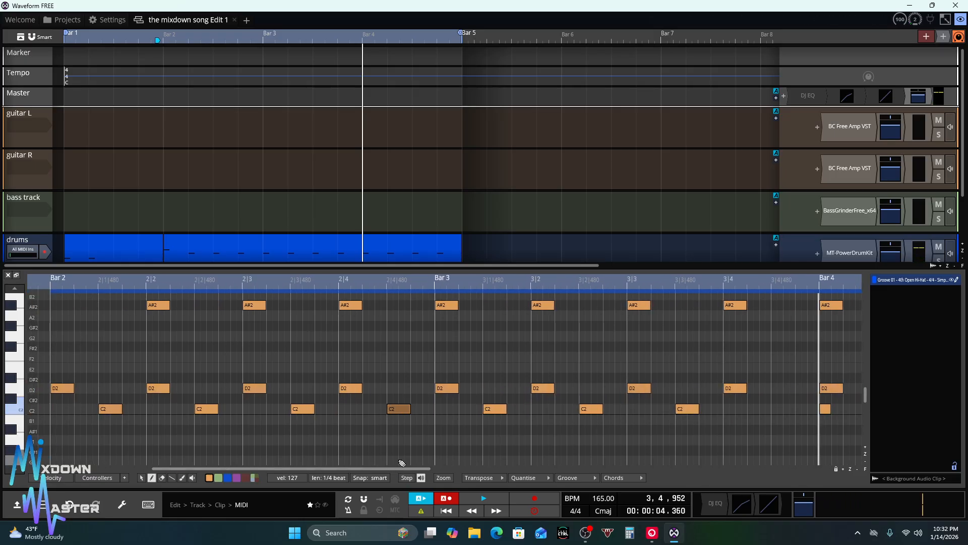
pyautogui.moveTo(385, 470); pyautogui.dragTo(507, 469)
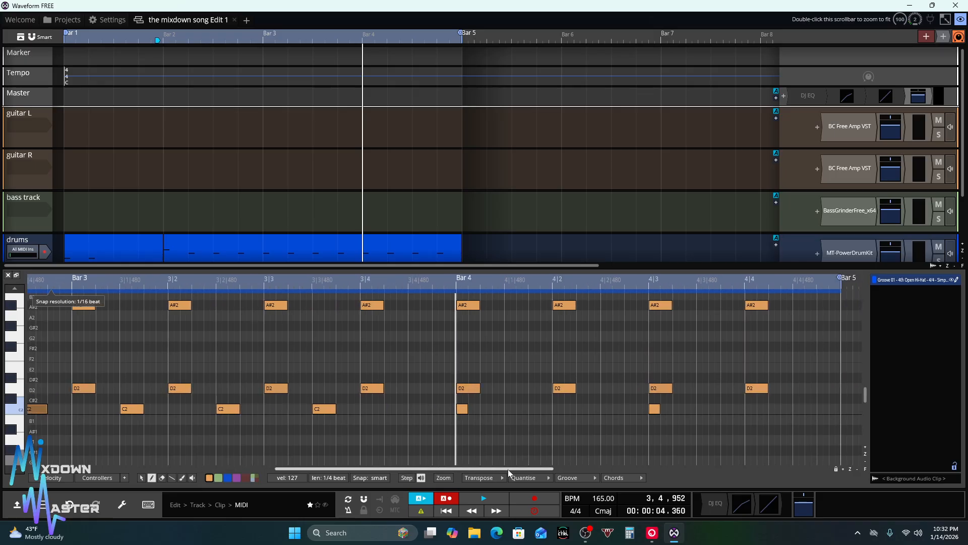
pyautogui.click(416, 411)
# Replace the C2 notes on beats 1 and 3 of Bar 4 with 1/4-beat C2 notes on the offbeats after beats 1, 2 and 3
pyautogui.doubleClick(463, 410)
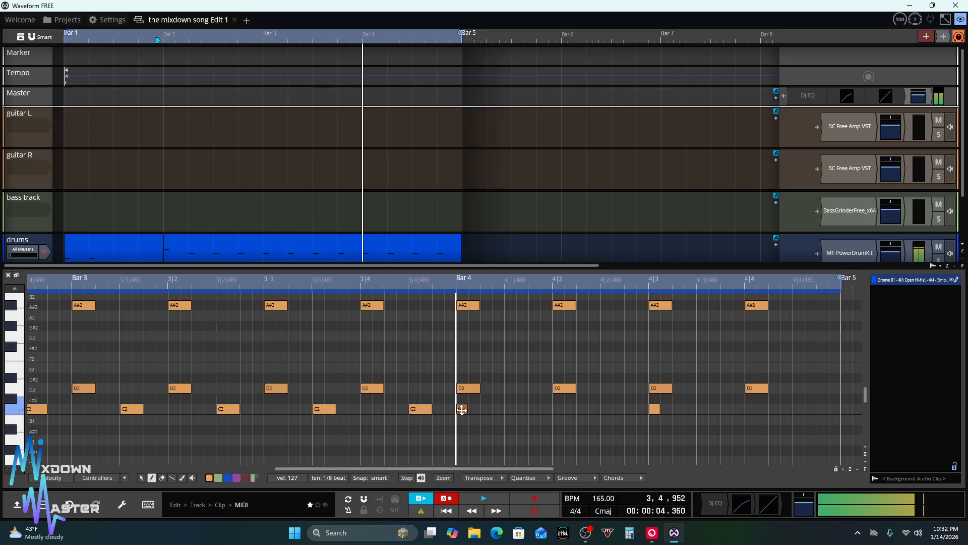
pyautogui.doubleClick(655, 411)
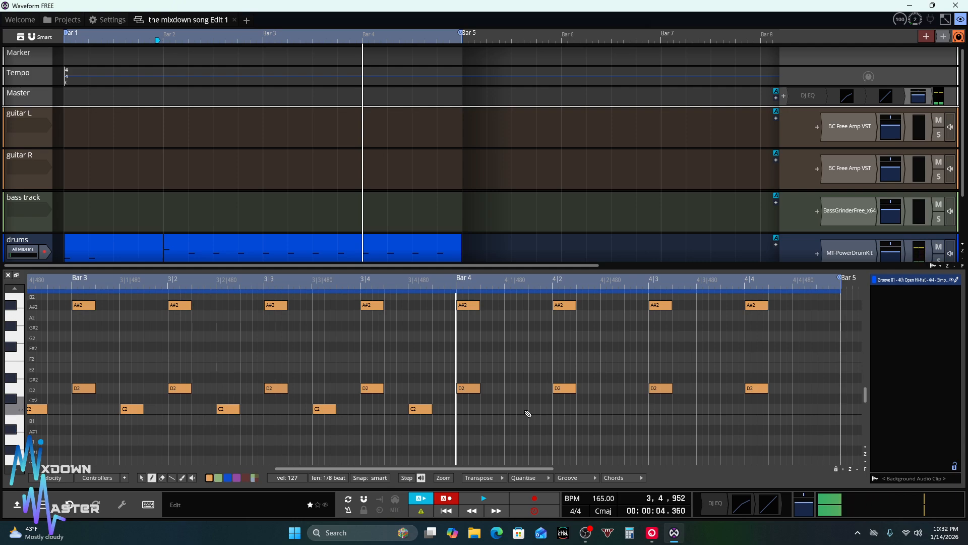
pyautogui.click(510, 411)
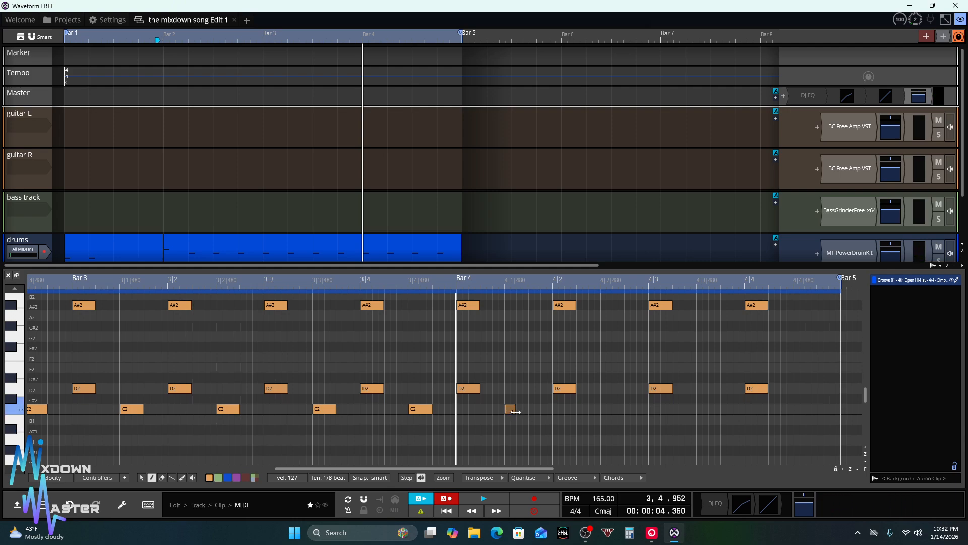
pyautogui.moveTo(516, 412); pyautogui.dragTo(528, 411)
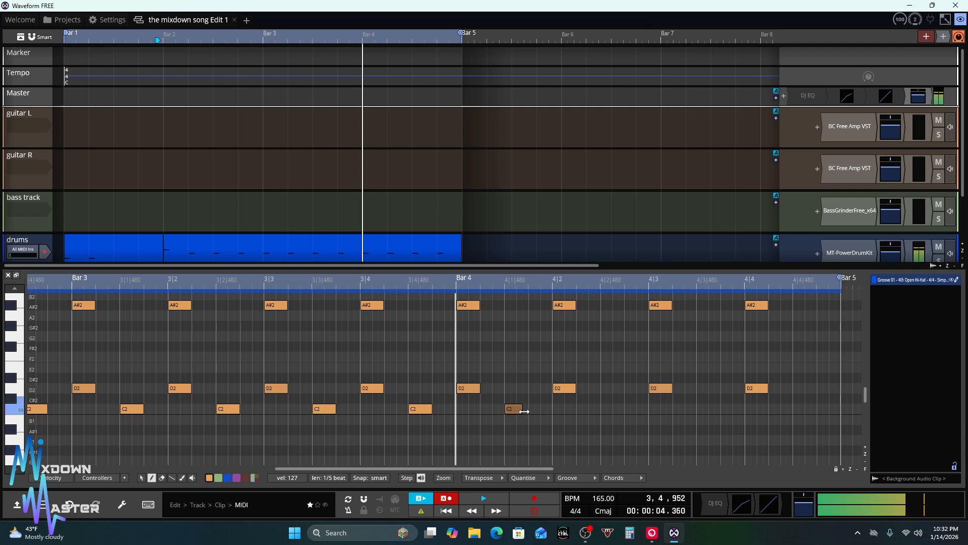
pyautogui.click(706, 414)
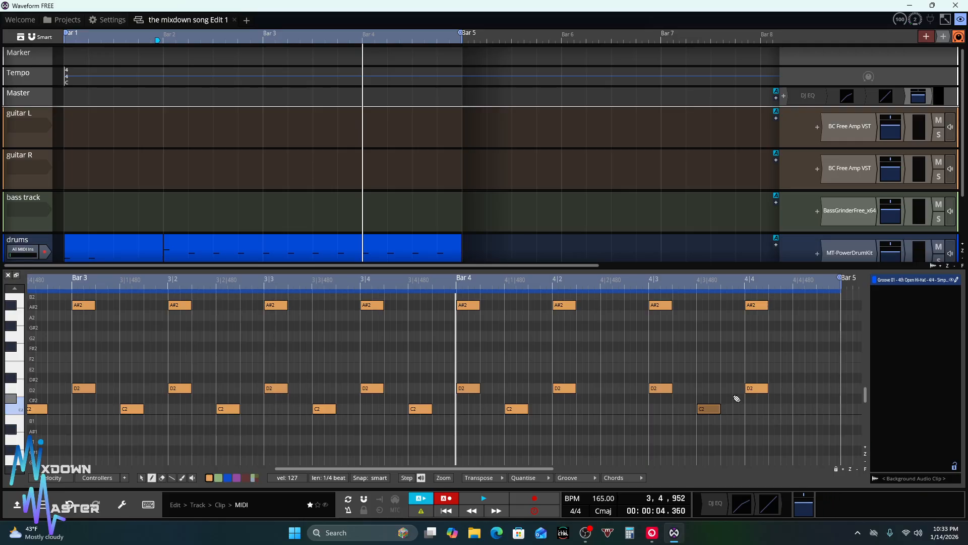
pyautogui.click(605, 412)
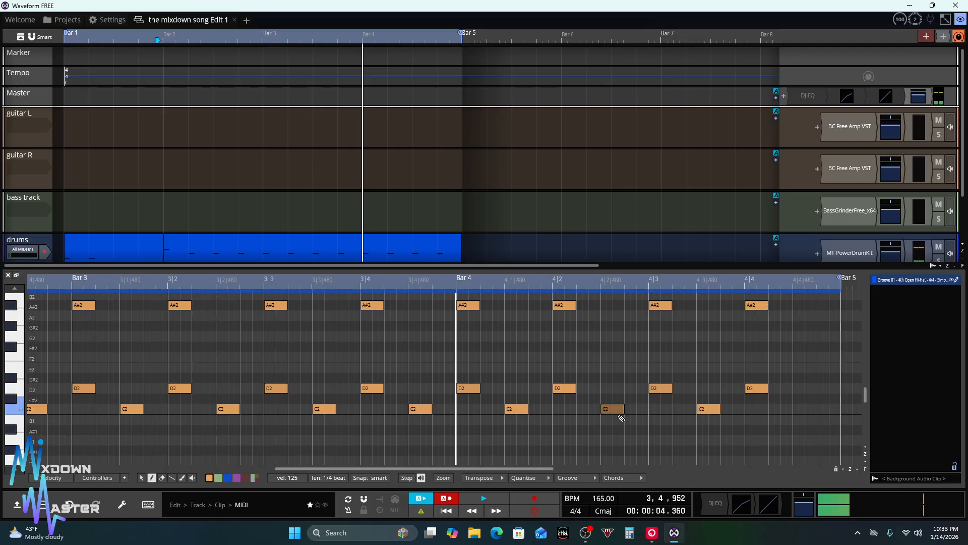
# Play back the edited groove, close the note editor and audition the drum clips in the arrangement
pyautogui.press('space')
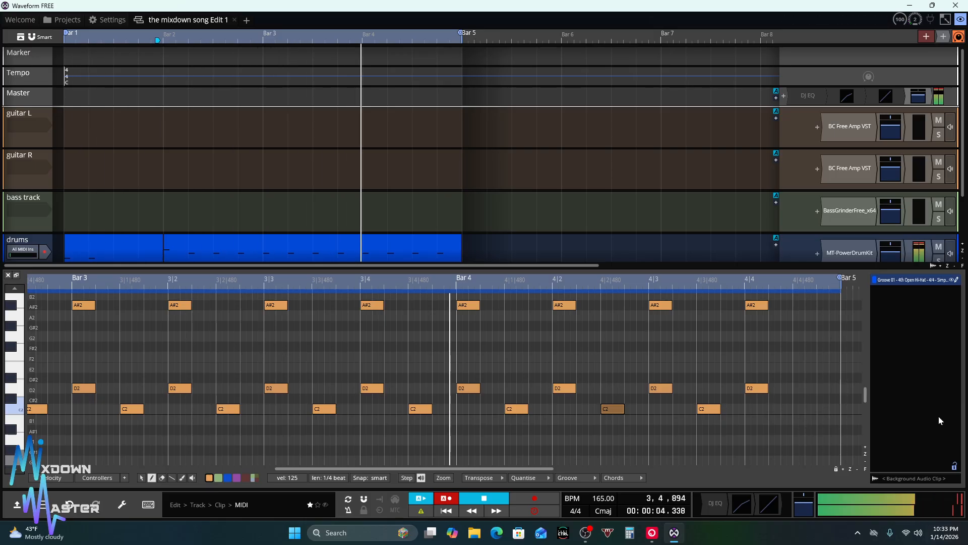
pyautogui.press('space')
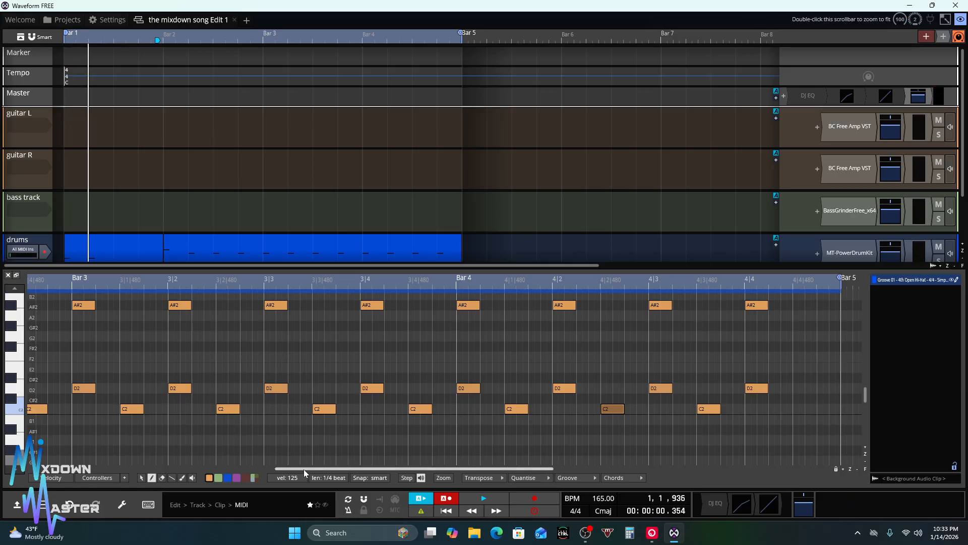
pyautogui.moveTo(304, 469); pyautogui.dragTo(131, 450)
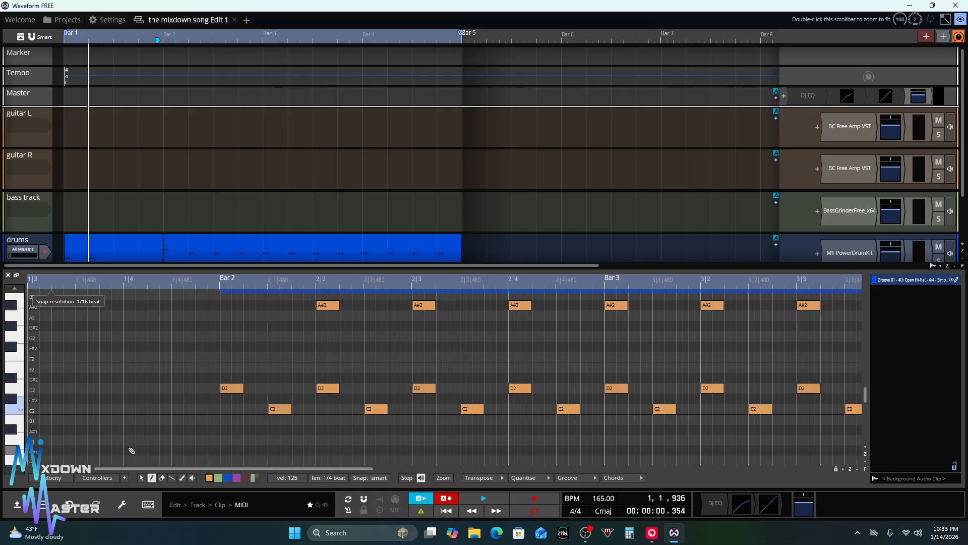
pyautogui.click(8, 277)
pyautogui.press('space')
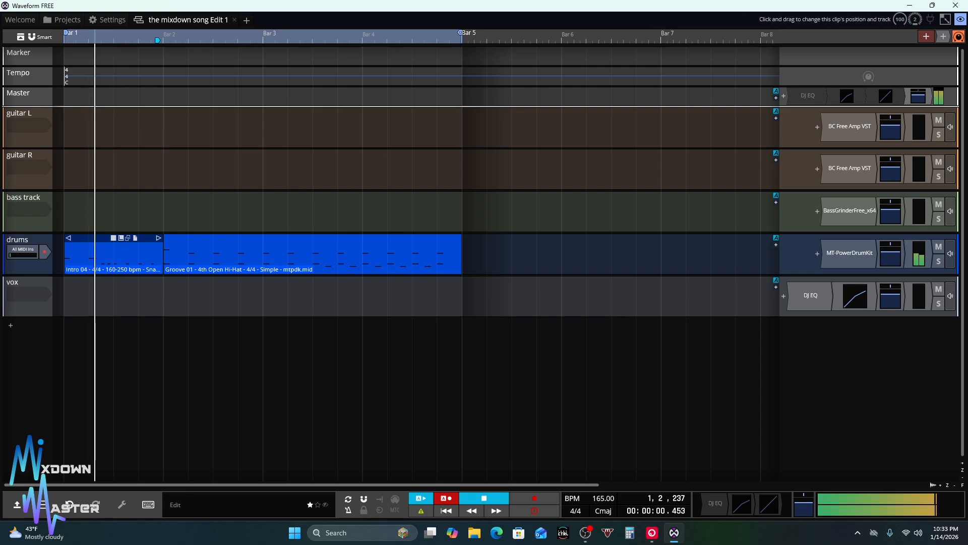
pyautogui.press('space')
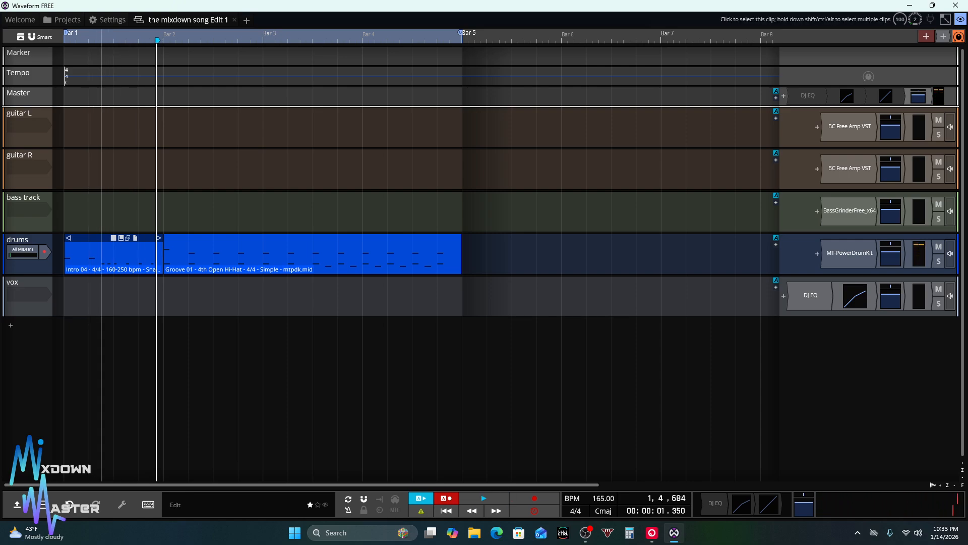
# Open the Intro 04 clip on the drums track in the note editor and audition it
pyautogui.doubleClick(102, 252)
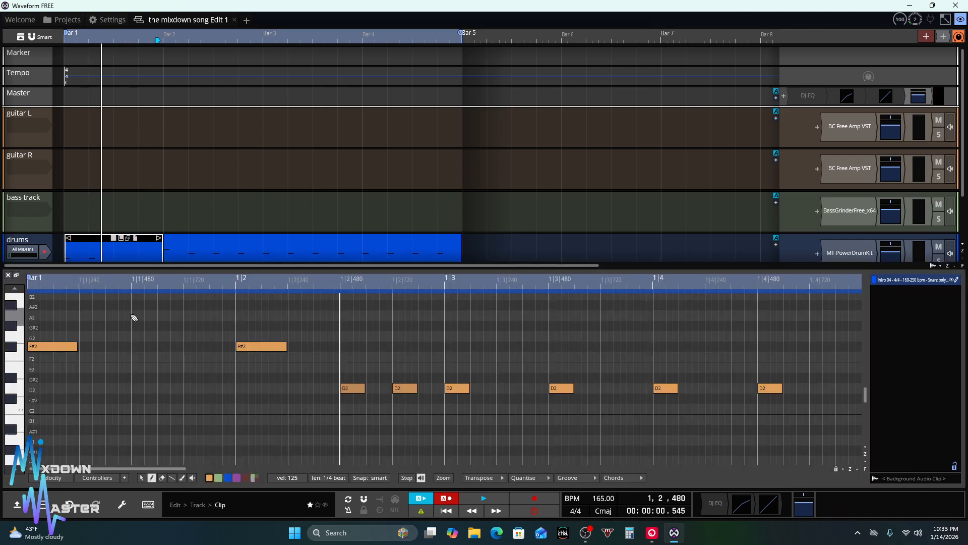
pyautogui.press('space')
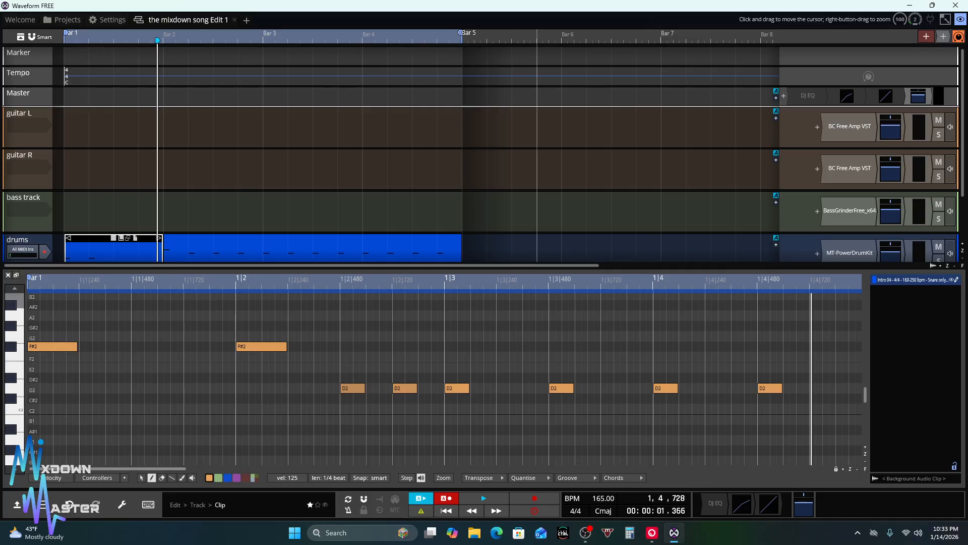
pyautogui.click(7, 279)
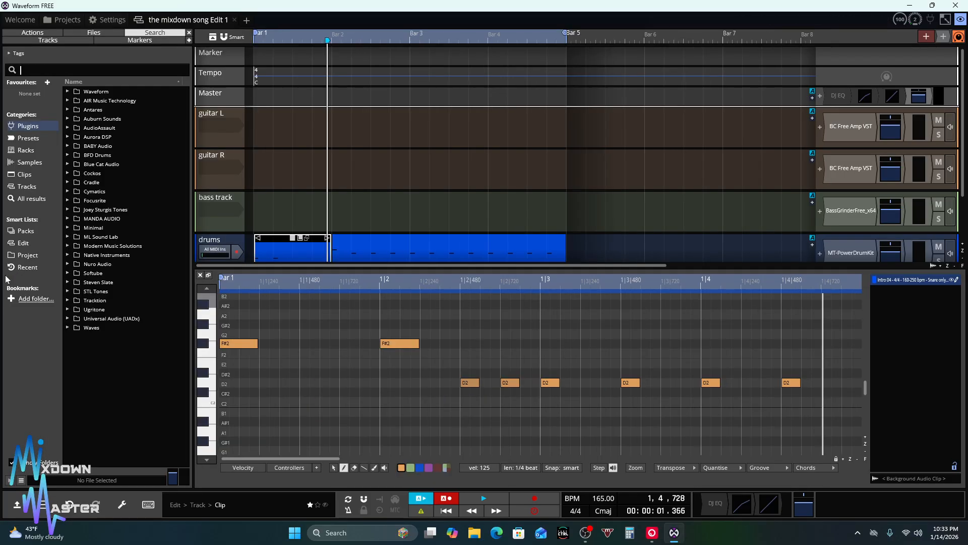
pyautogui.click(193, 269)
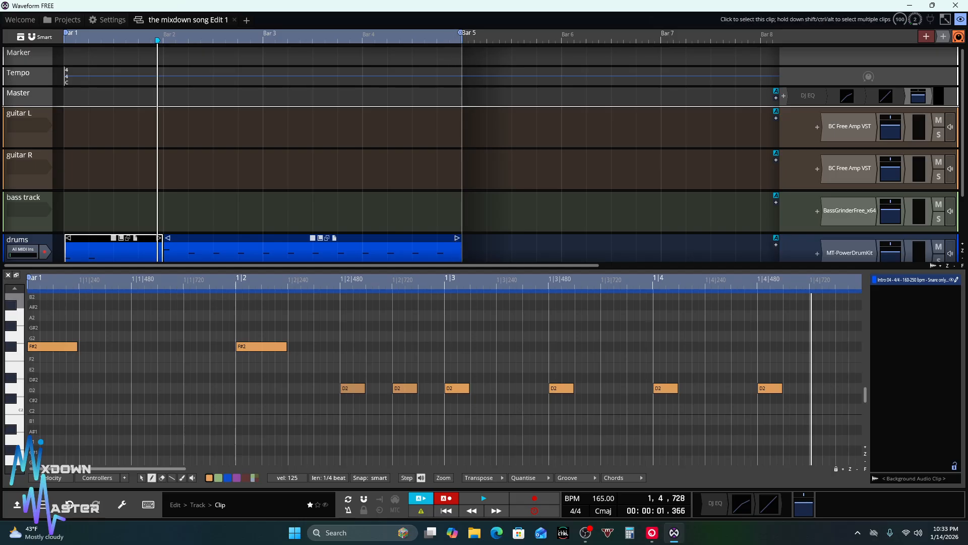
# Extend the Groove 01 clip on the drums track to Bar 6 and move the loop-out point to Bar 6
pyautogui.moveTo(458, 239); pyautogui.dragTo(555, 243)
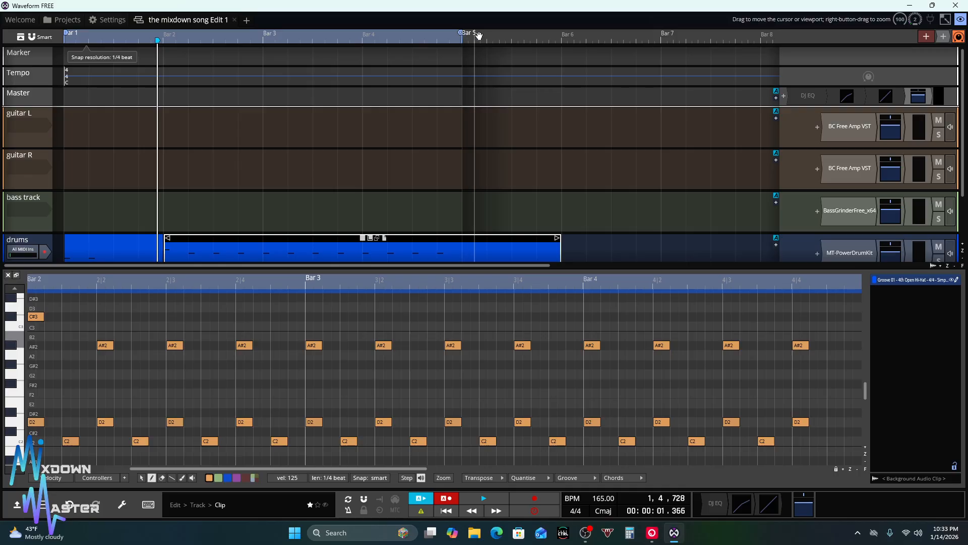
pyautogui.moveTo(463, 33); pyautogui.dragTo(580, 36)
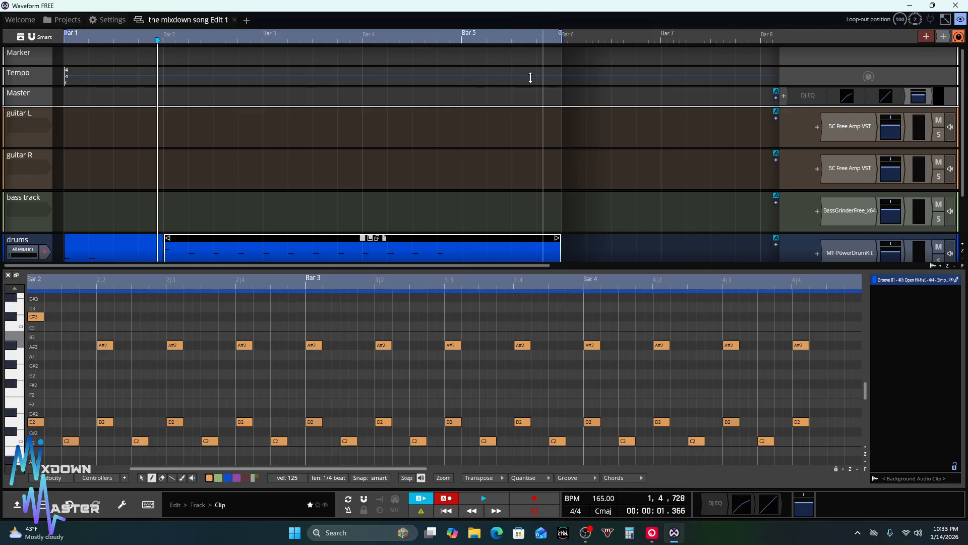
# Copy the six D2 notes of the snare fill in the Intro 04 clip
pyautogui.moveTo(327, 469); pyautogui.dragTo(205, 419)
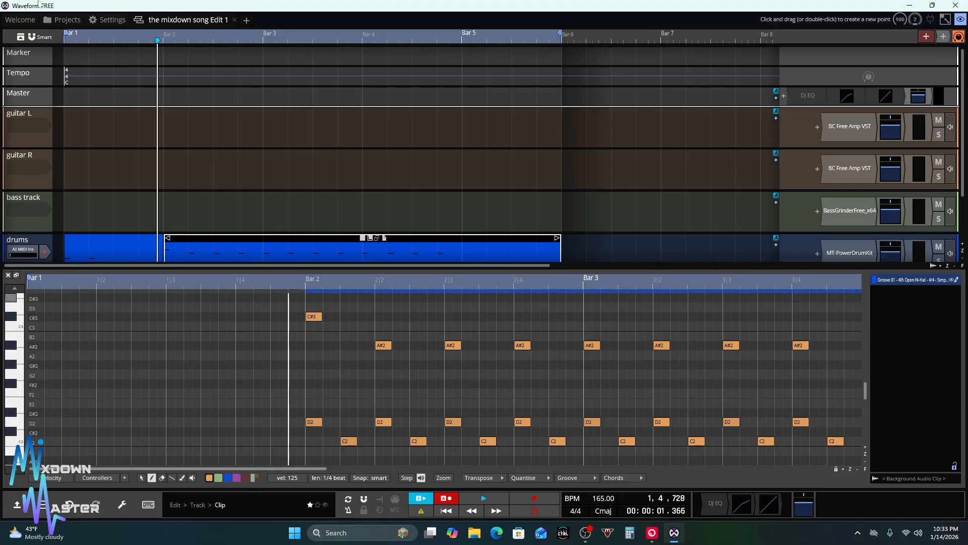
pyautogui.click(107, 250)
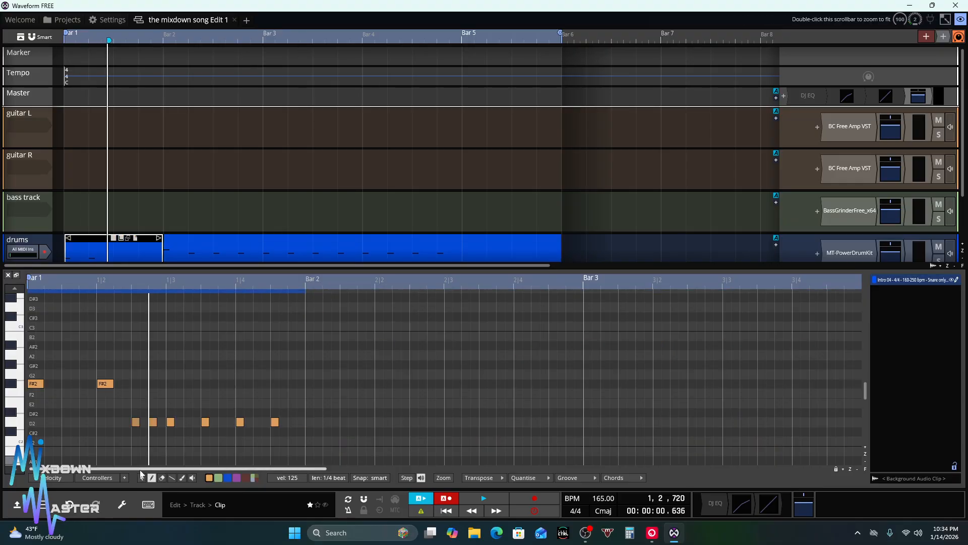
pyautogui.click(125, 422)
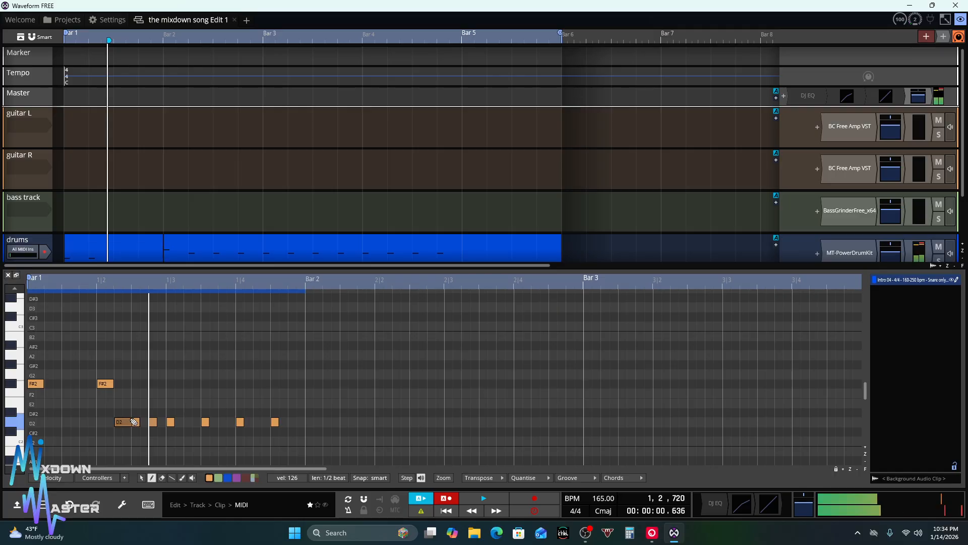
pyautogui.doubleClick(125, 422)
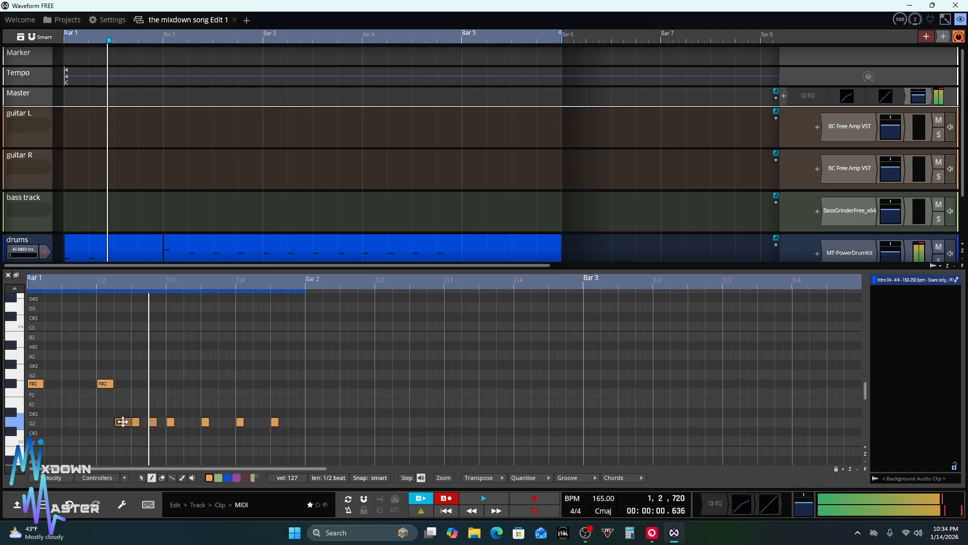
pyautogui.click(142, 478)
pyautogui.moveTo(123, 411); pyautogui.dragTo(260, 432)
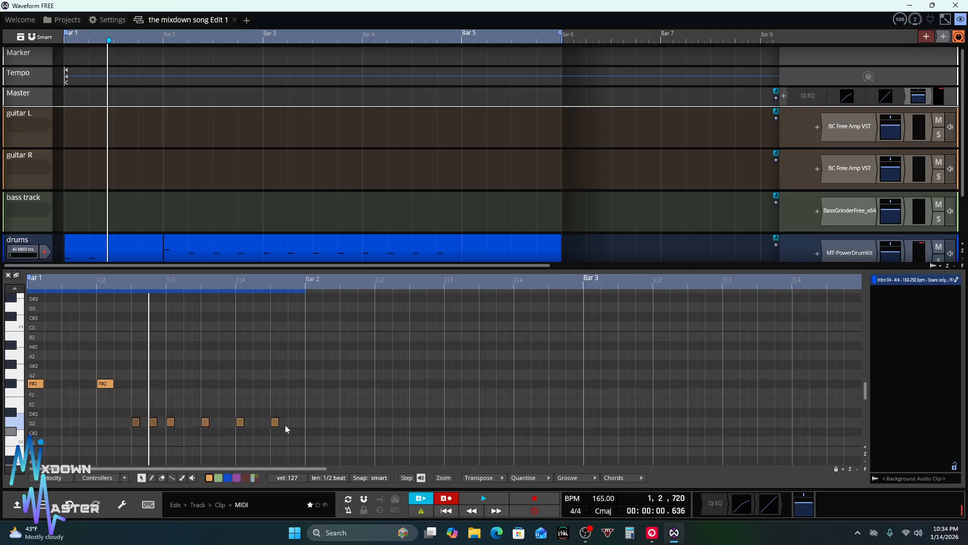
pyautogui.rightClick(275, 420)
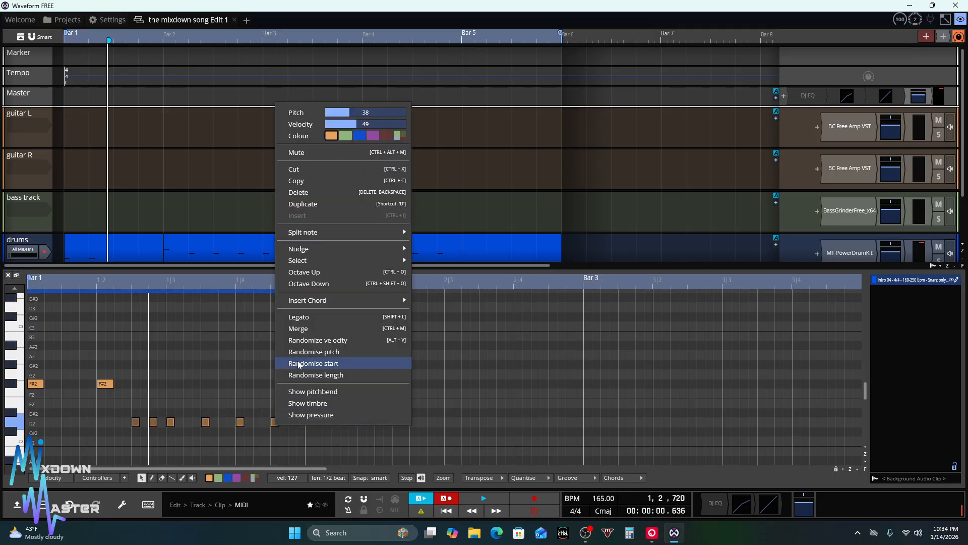
pyautogui.click(299, 181)
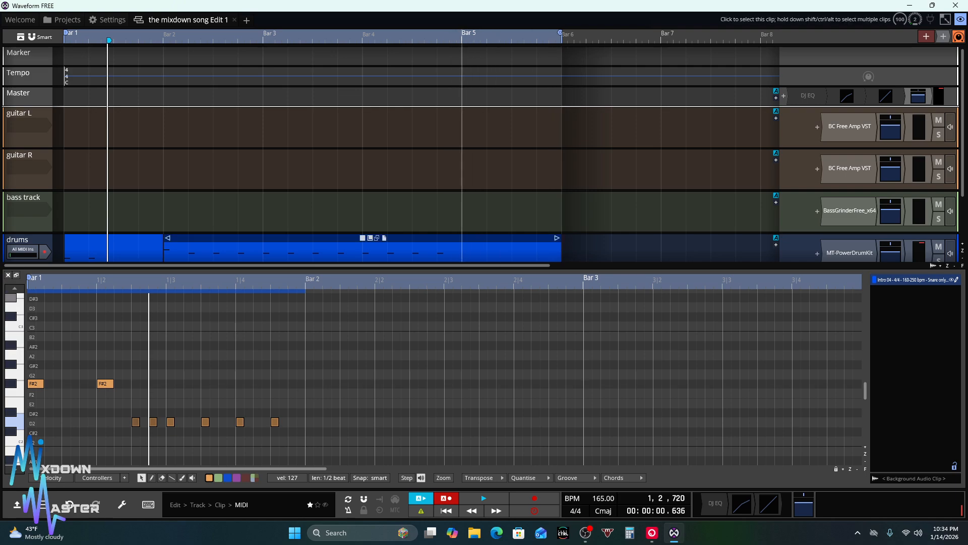
# Try to insert the copied snare notes into the Groove 01 clip at Bar 5
pyautogui.click(461, 248)
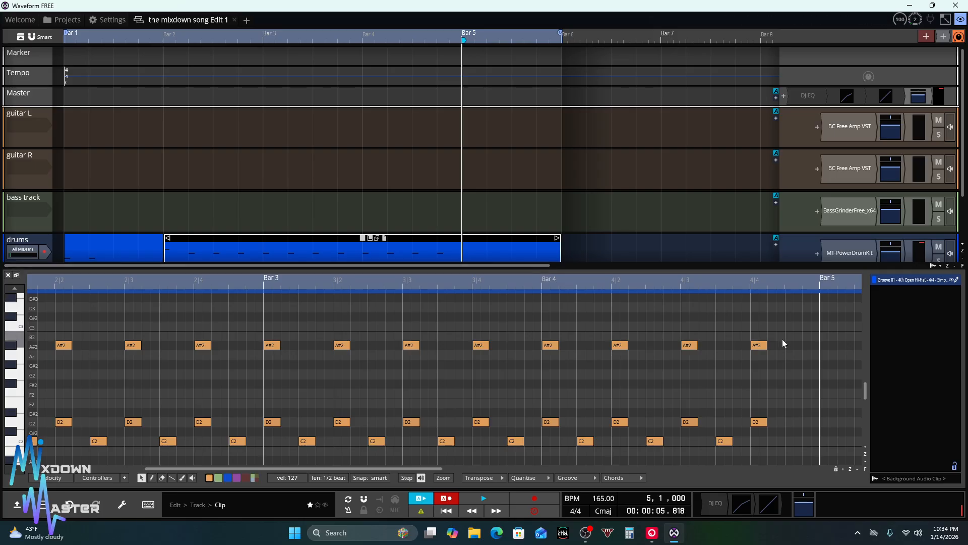
pyautogui.rightClick(836, 382)
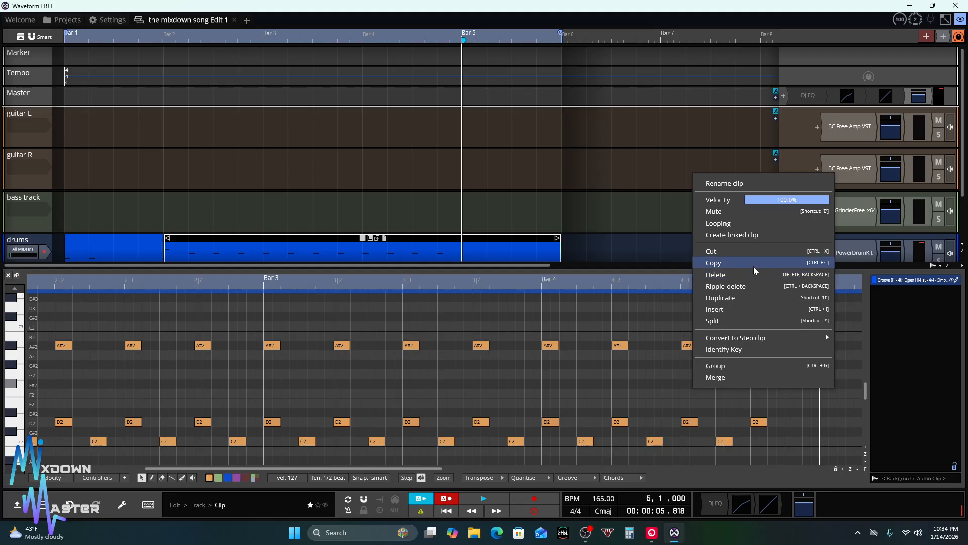
pyautogui.click(753, 314)
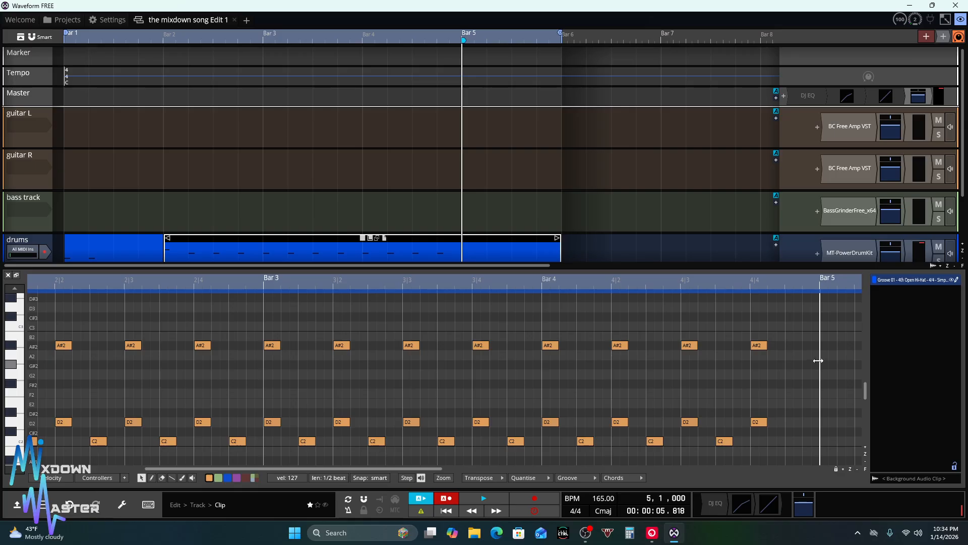
pyautogui.rightClick(803, 362)
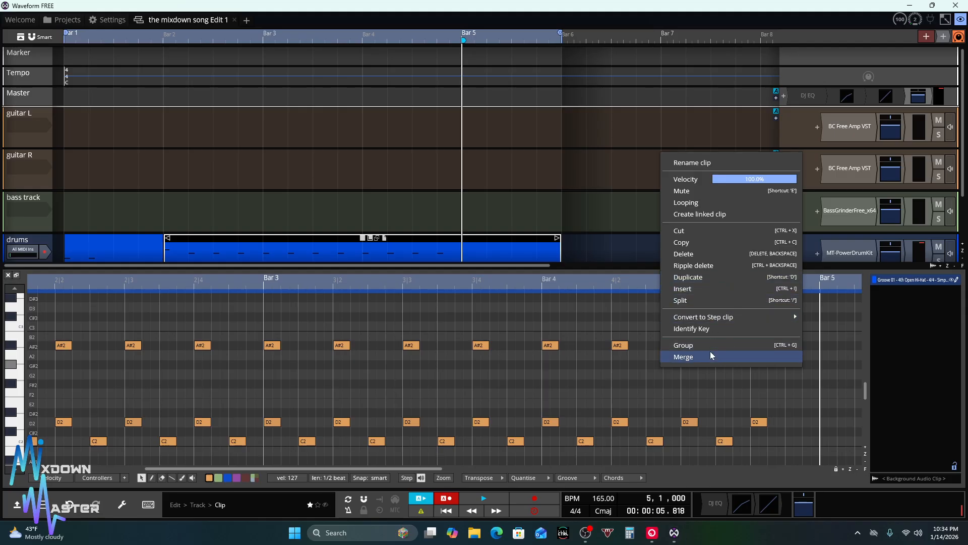
pyautogui.moveTo(722, 312)
# Copy the A#2 note on beat 2 of Bar 4 and check the groove clip's options for pasting it into the empty Bar 5
pyautogui.click(620, 343)
pyautogui.rightClick(620, 343)
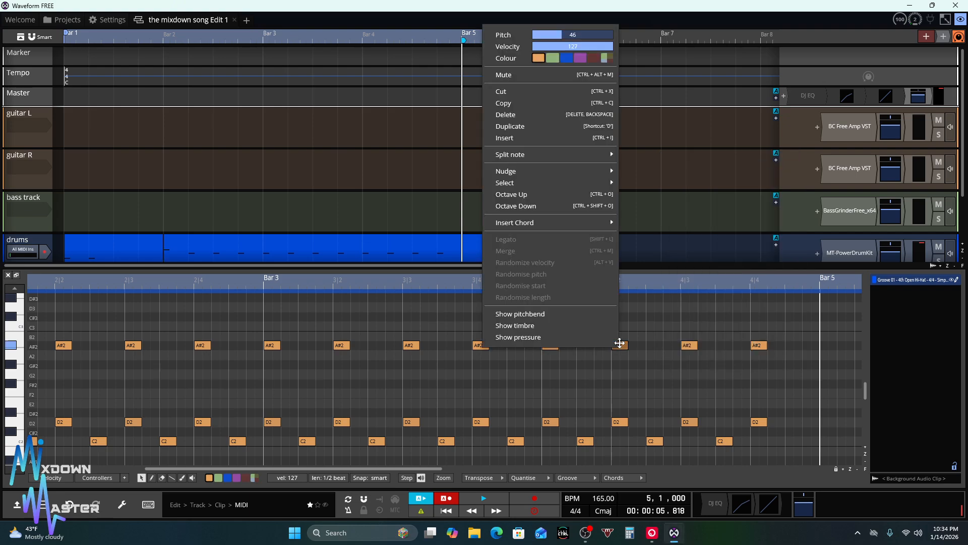
pyautogui.click(522, 102)
pyautogui.rightClick(794, 358)
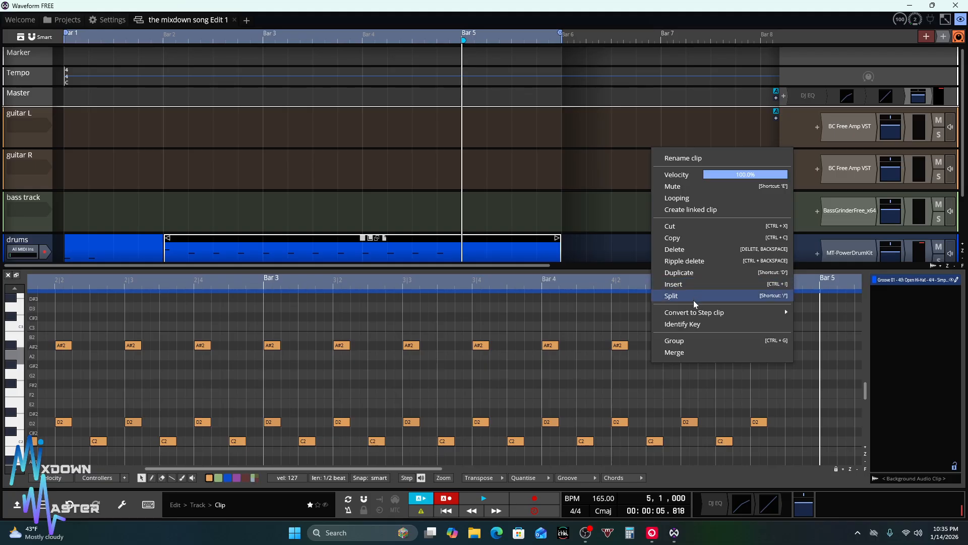
pyautogui.click(396, 471)
pyautogui.moveTo(396, 469); pyautogui.dragTo(570, 469)
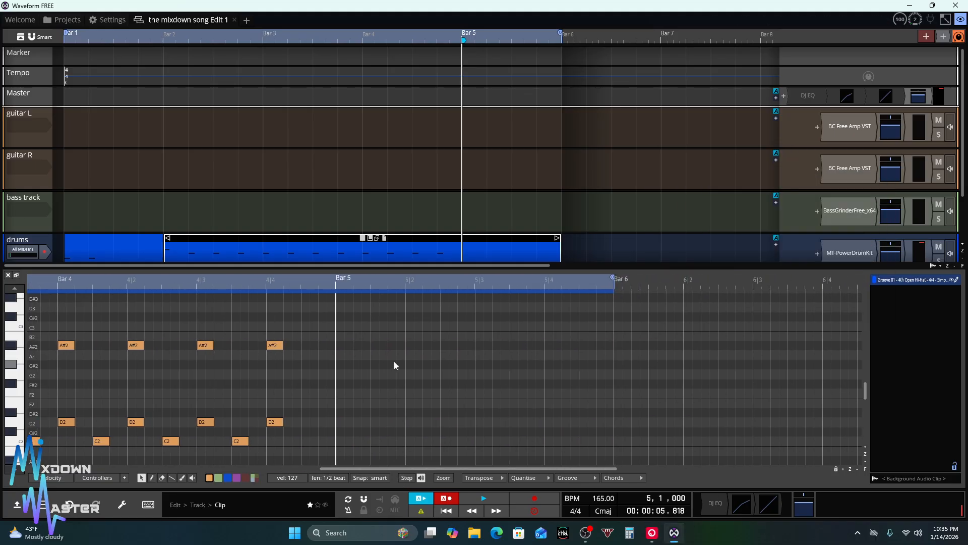
pyautogui.moveTo(414, 469); pyautogui.dragTo(124, 470)
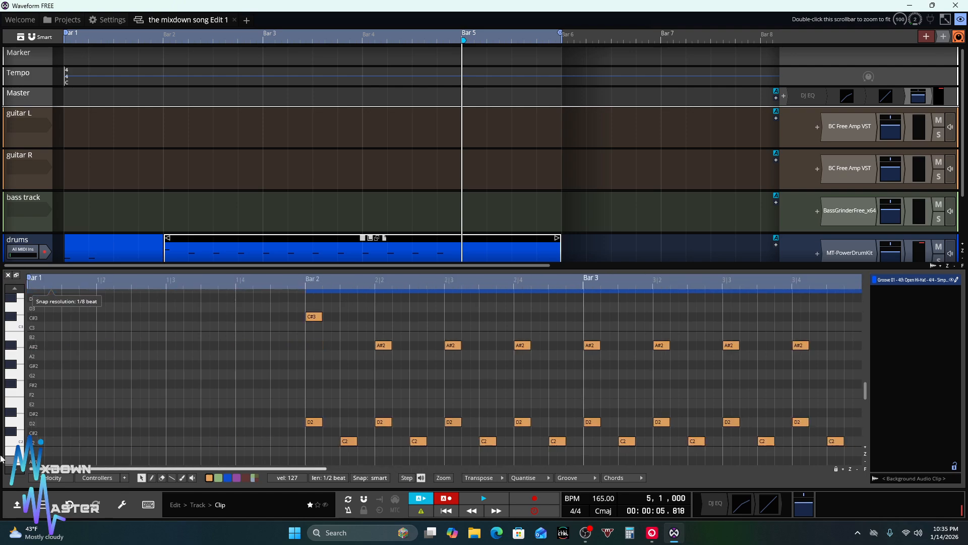
# Split the Intro 04 clip on the drums track at 1, 2, 480, where the D2 snare fill starts, with the MIDI editor closed
pyautogui.click(127, 249)
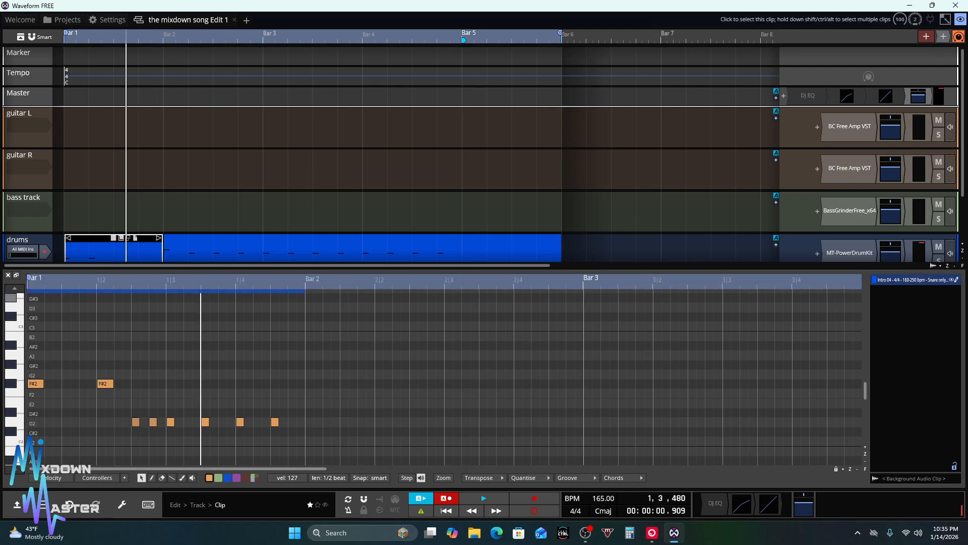
pyautogui.click(131, 284)
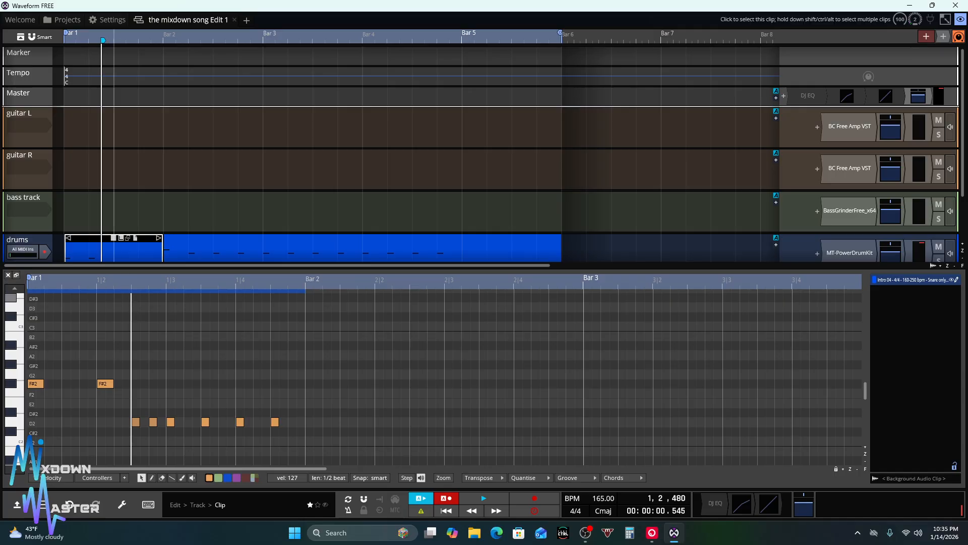
pyautogui.click(6, 275)
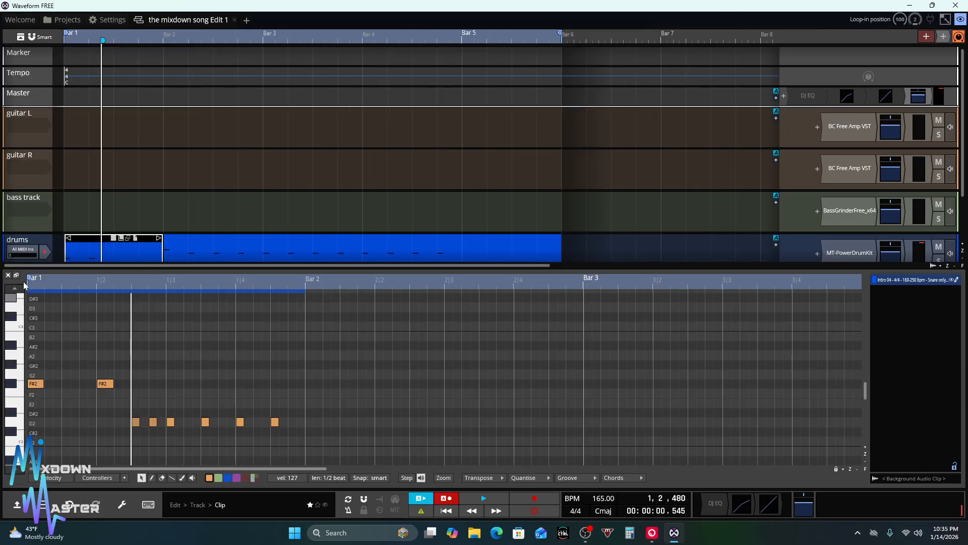
pyautogui.moveTo(7, 280)
pyautogui.moveTo(1, 211)
pyautogui.click(8, 276)
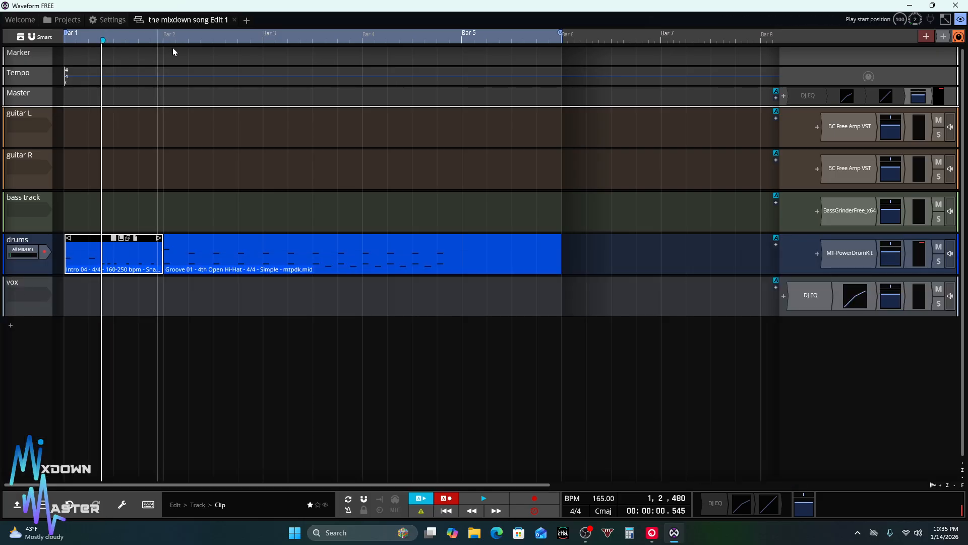
pyautogui.moveTo(168, 38); pyautogui.dragTo(316, 44)
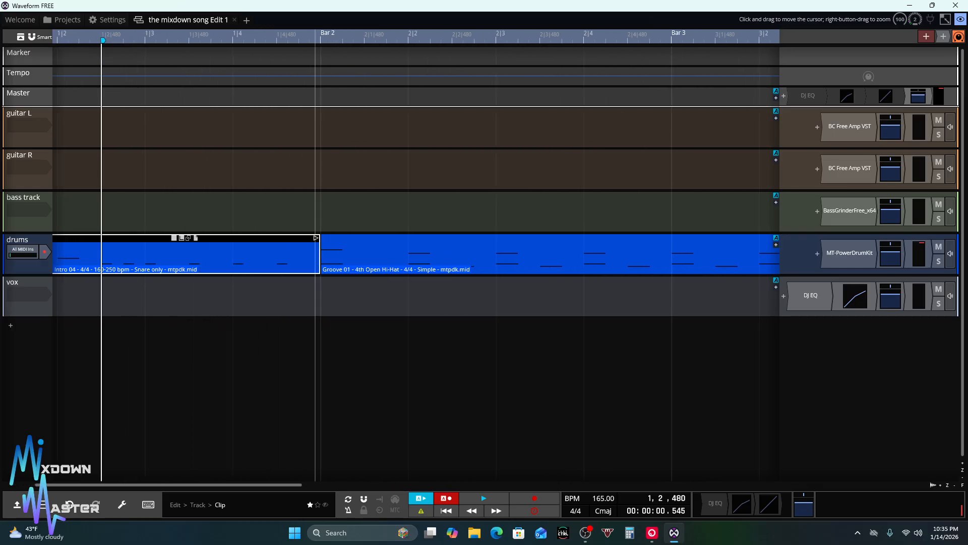
pyautogui.rightClick(102, 245)
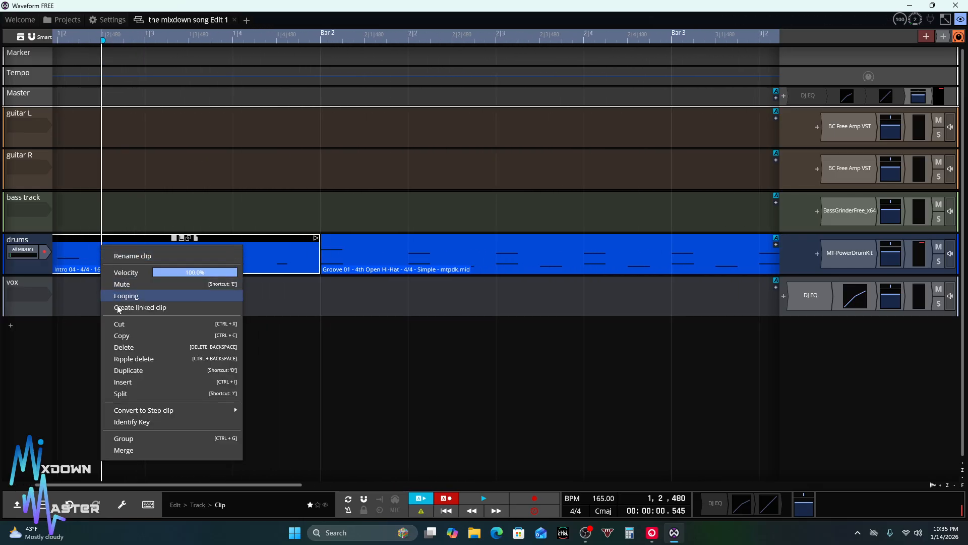
pyautogui.click(126, 399)
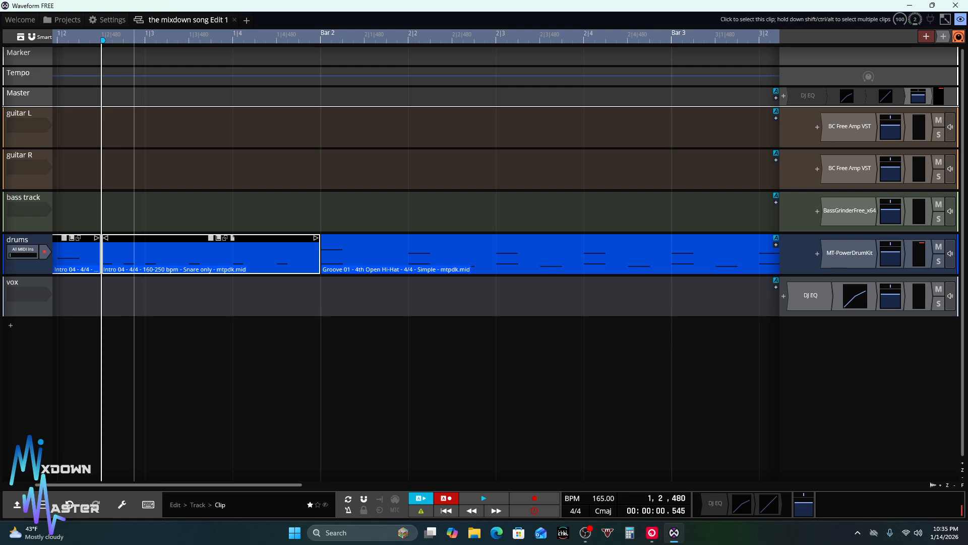
# Duplicate the snare-fill part of the Intro 04 clip and move the copy to Bar 6, after the Groove 01 clip
pyautogui.rightClick(133, 253)
pyautogui.click(105, 252)
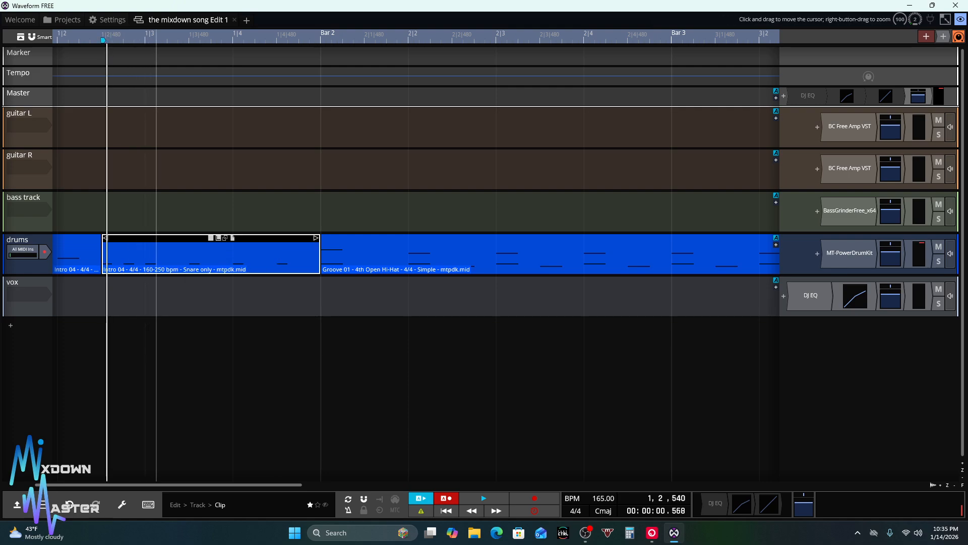
pyautogui.rightClick(154, 271)
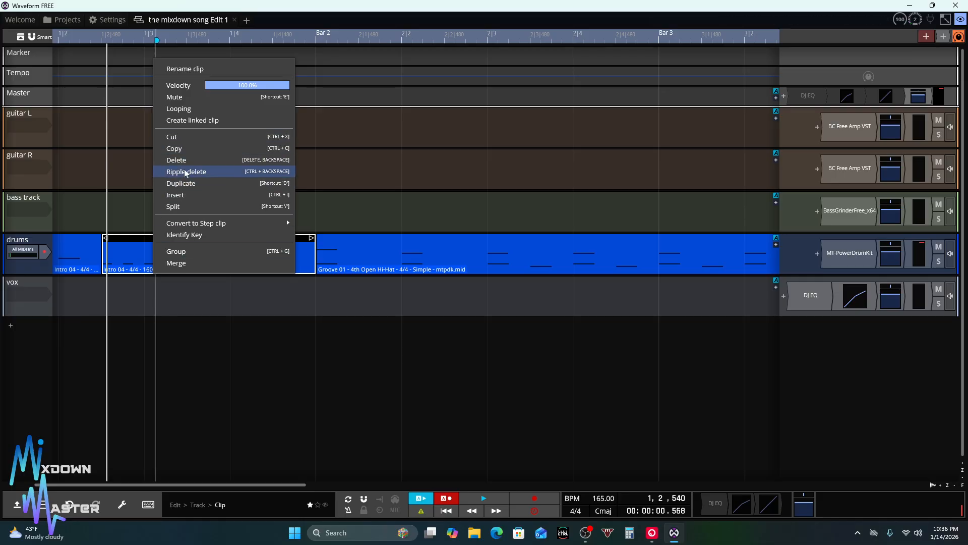
pyautogui.click(181, 183)
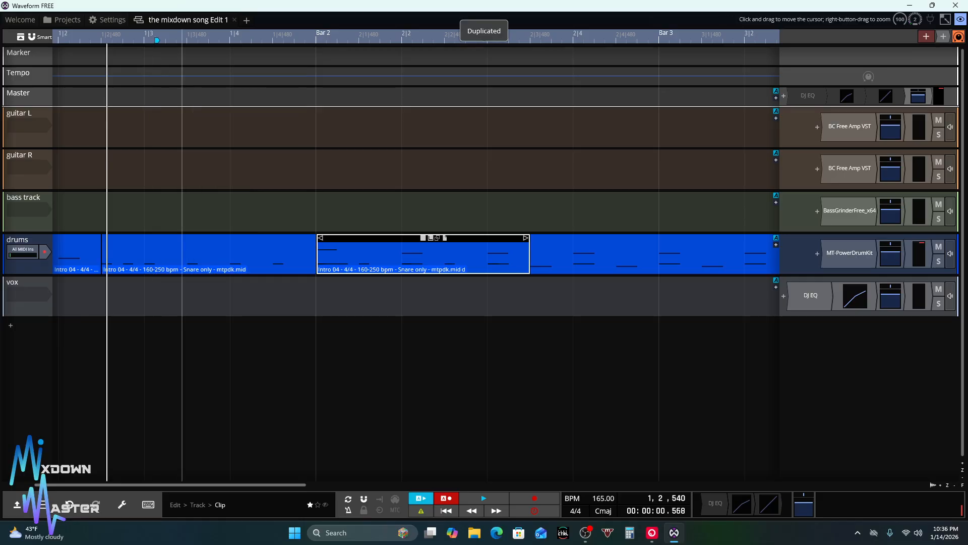
pyautogui.moveTo(381, 237); pyautogui.dragTo(400, 240)
pyautogui.moveTo(338, 31)
pyautogui.mouseDown()
pyautogui.moveTo(566, 51)
pyautogui.moveTo(551, 49)
pyautogui.mouseUp()
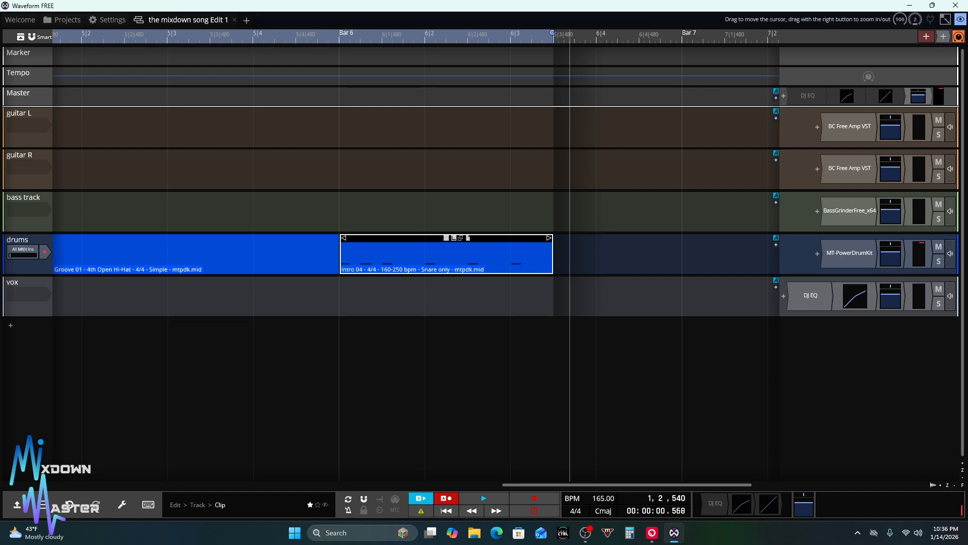
# Play back the drum part to hear the groove leading up to the copied snare fill
pyautogui.press('space')
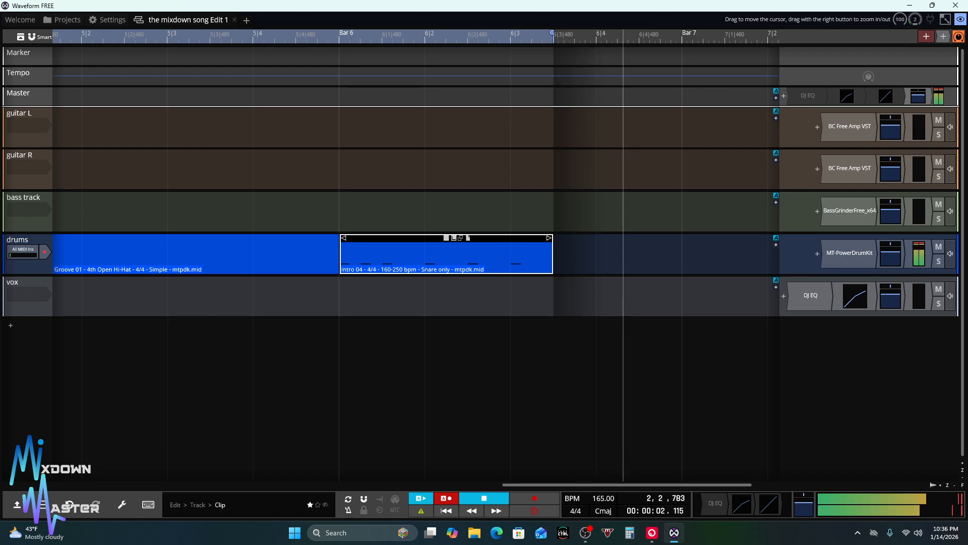
pyautogui.moveTo(621, 483); pyautogui.dragTo(546, 483)
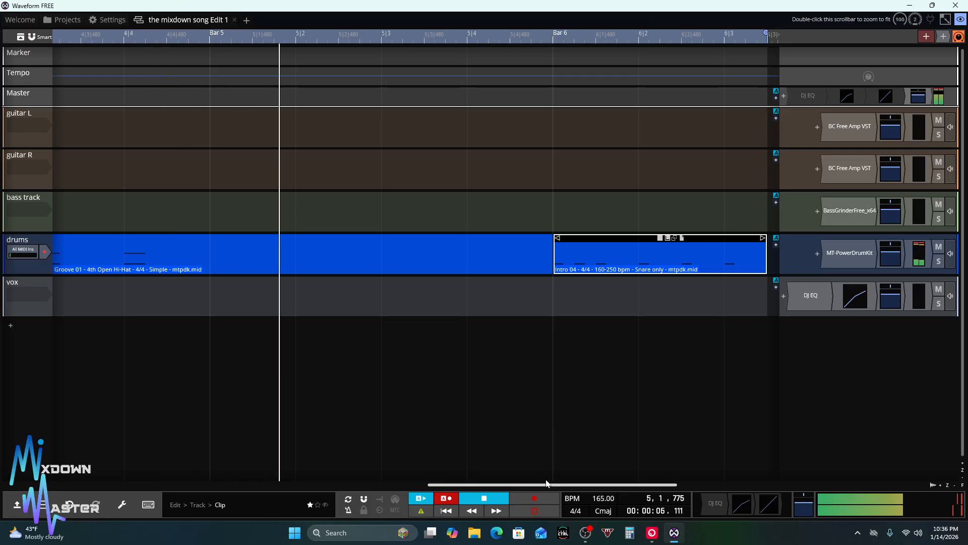
pyautogui.press('space')
# Trim the Groove 01 clip to 5, 2, 480, move the copied snare-fill clip against its end, and audition the transition
pyautogui.click(544, 252)
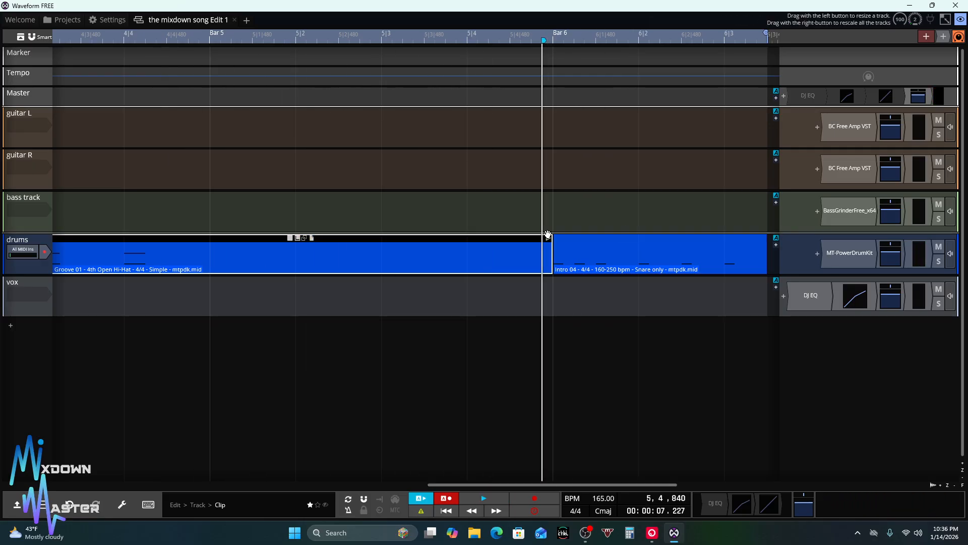
pyautogui.moveTo(546, 236); pyautogui.dragTo(293, 238)
pyautogui.moveTo(626, 238); pyautogui.dragTo(409, 247)
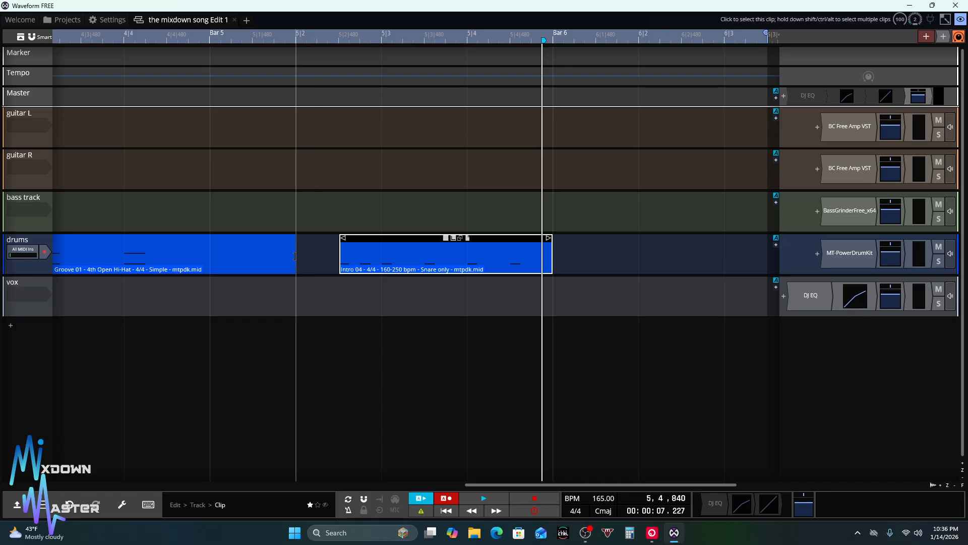
pyautogui.moveTo(291, 238); pyautogui.dragTo(334, 238)
pyautogui.press('space')
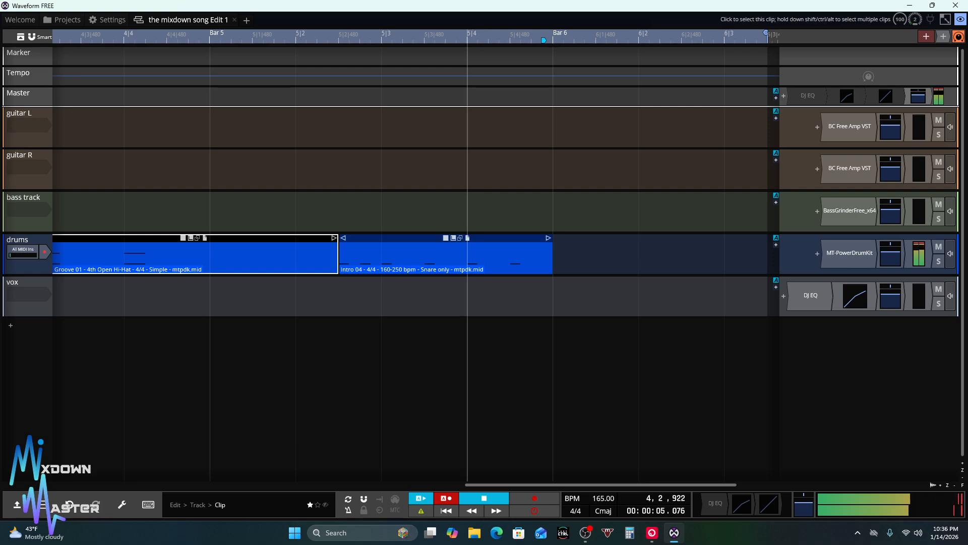
pyautogui.press('space')
# Show the MIDI editor for the Groove 01 clip and bring the empty start of Bar 5 into view
pyautogui.moveTo(510, 485); pyautogui.dragTo(372, 469)
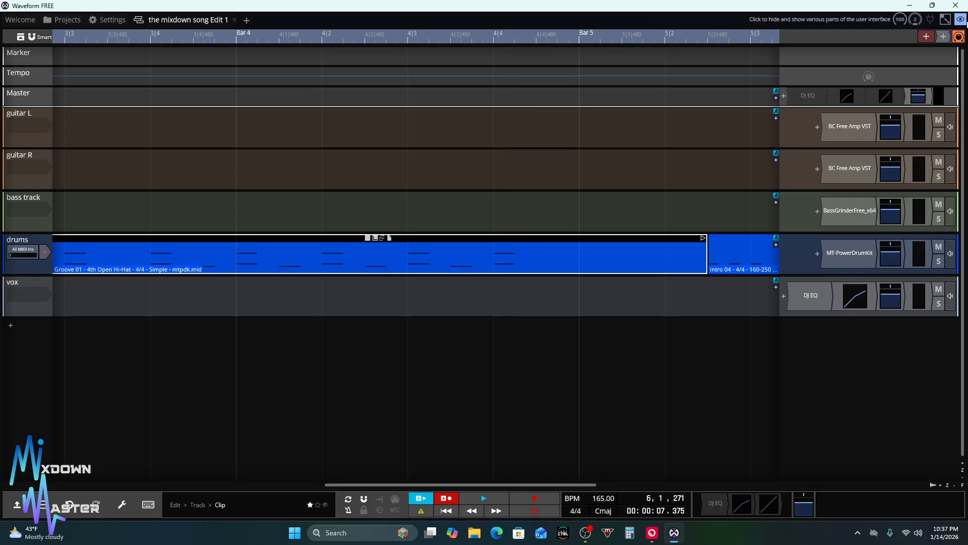
pyautogui.click(959, 21)
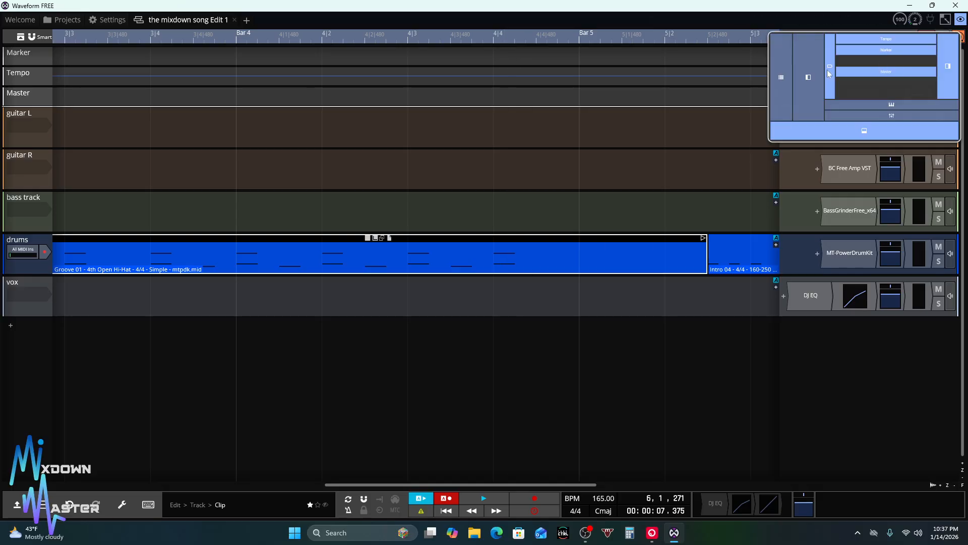
pyautogui.click(850, 107)
pyautogui.moveTo(311, 472); pyautogui.dragTo(419, 473)
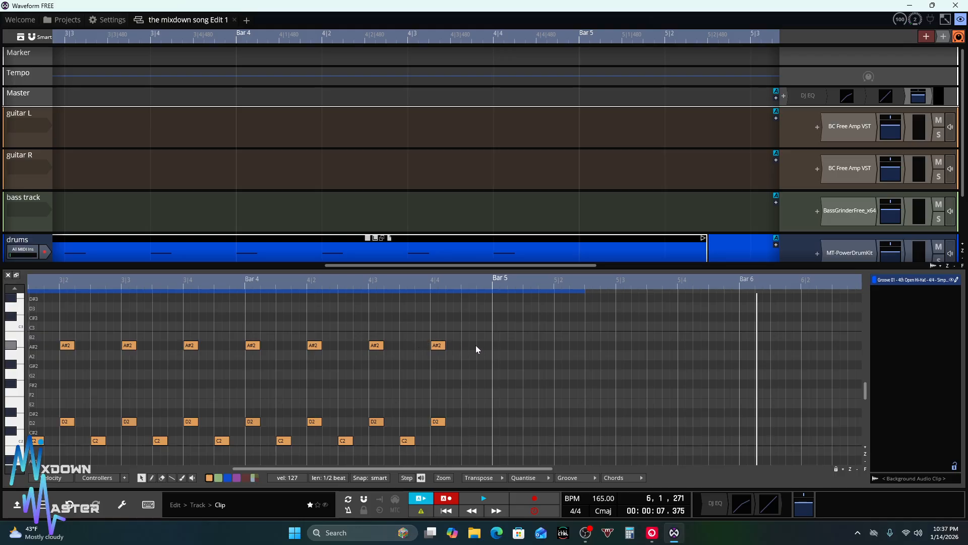
# Draw an A#2 note at the start of Bar 5 in the Groove 01 clip and shorten it to 1/4 beat
pyautogui.click(495, 343)
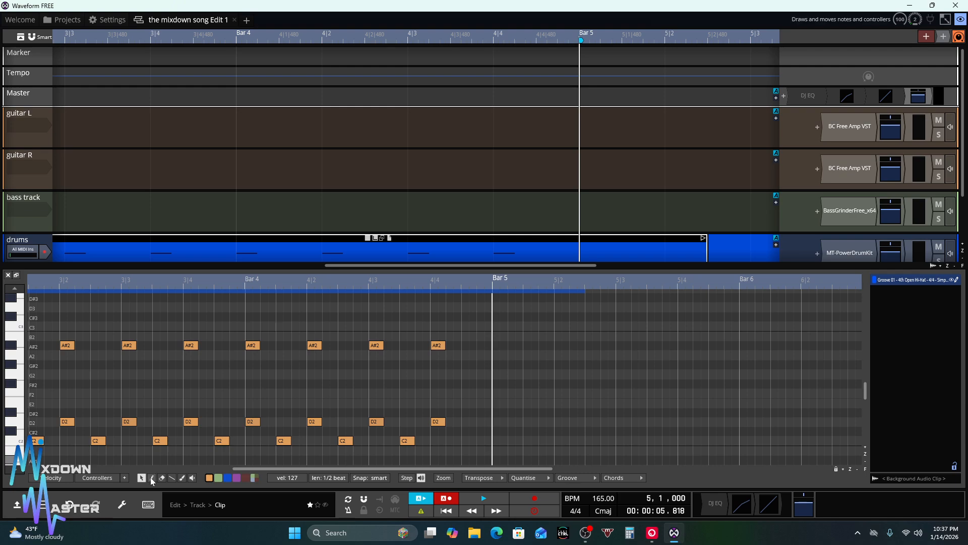
pyautogui.click(498, 345)
pyautogui.moveTo(504, 284); pyautogui.dragTo(531, 292)
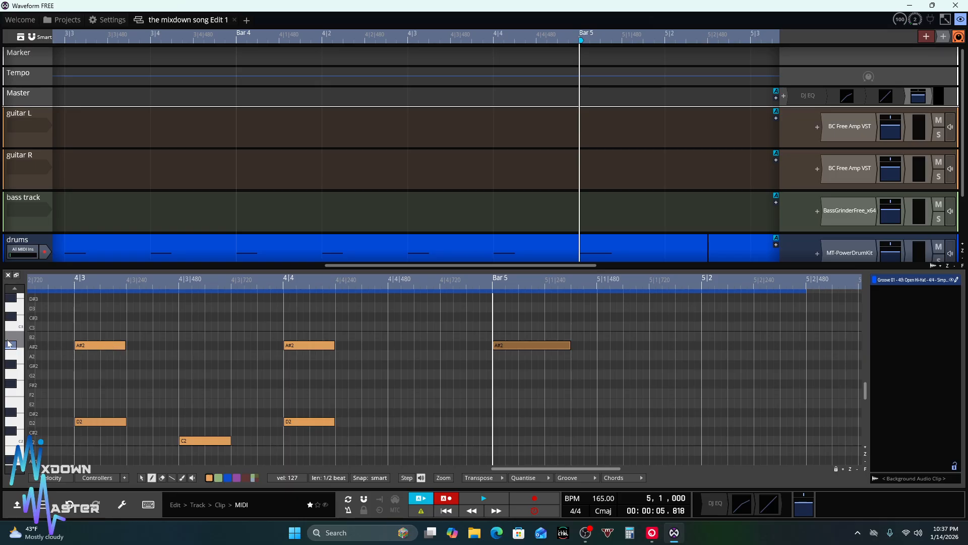
pyautogui.moveTo(11, 339); pyautogui.dragTo(23, 236)
pyautogui.scroll(5, 512, 442)
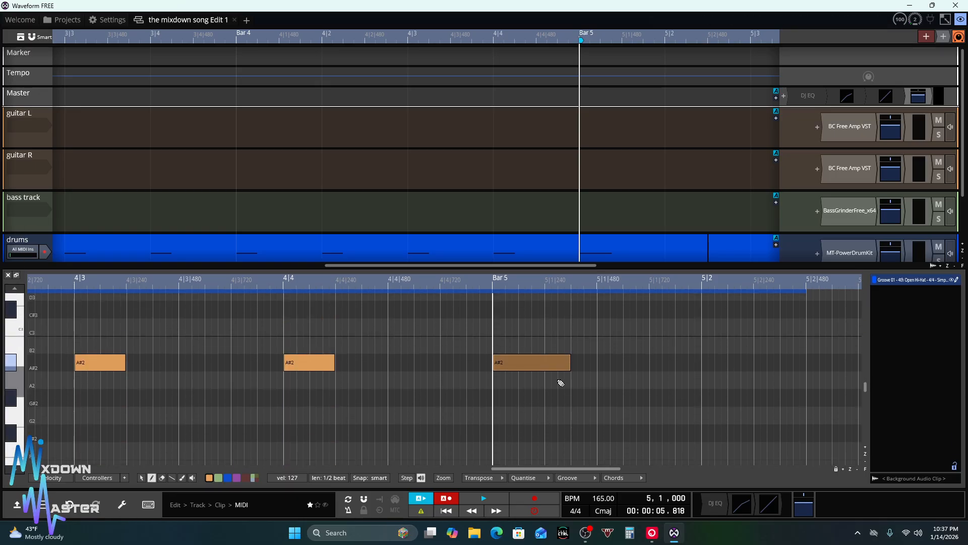
pyautogui.moveTo(568, 363); pyautogui.dragTo(541, 364)
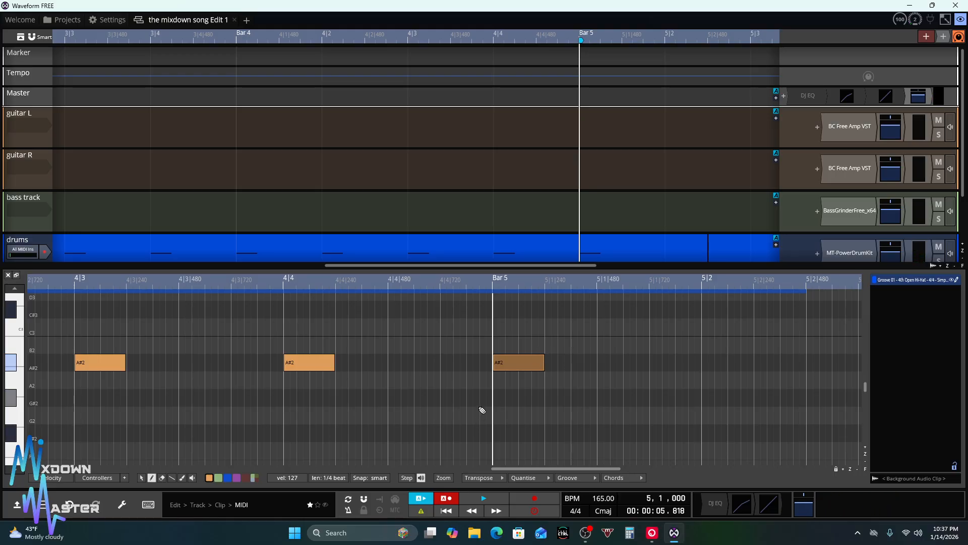
# Add a D2 note of 1/4 beat at the start of Bar 5, beneath the A#2 note
pyautogui.scroll(-4, 481, 410)
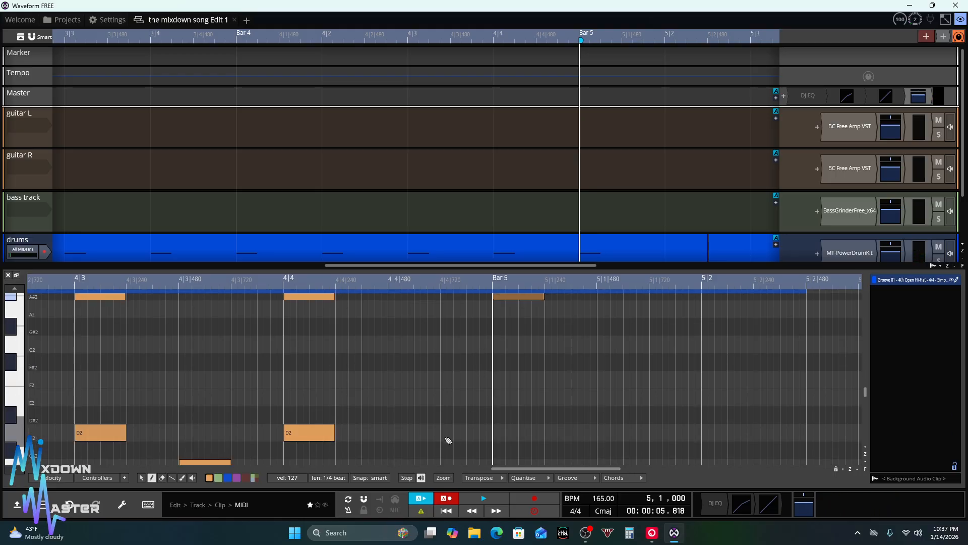
pyautogui.click(507, 435)
pyautogui.click(504, 432)
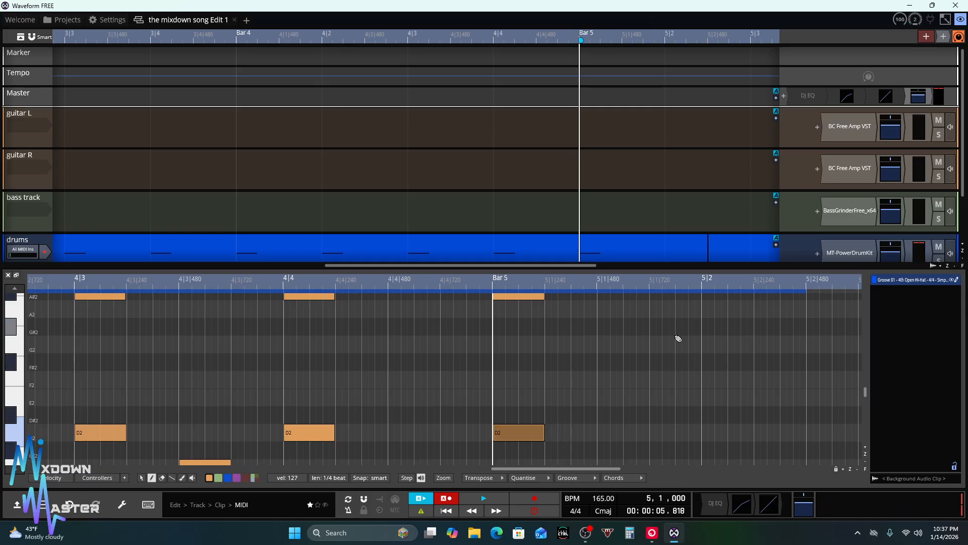
pyautogui.scroll(2, 595, 371)
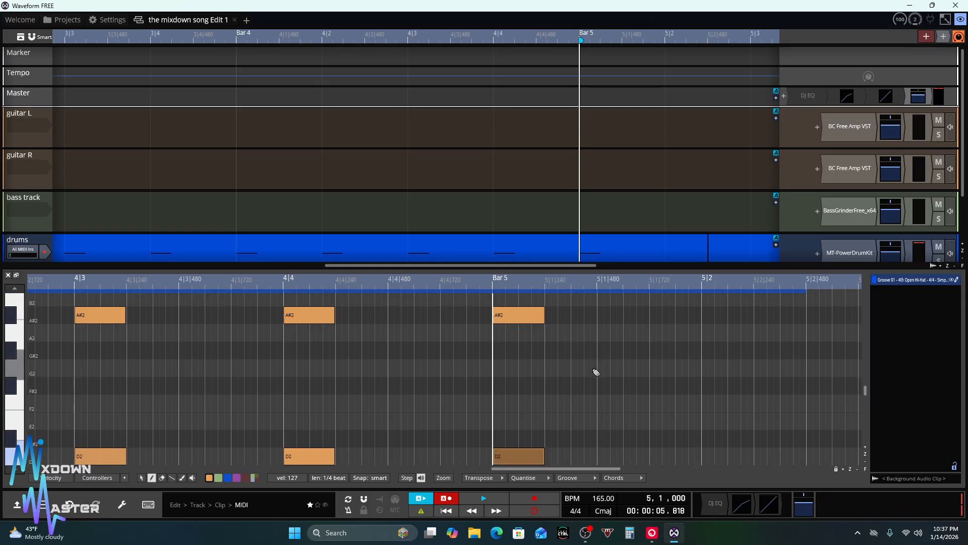
# Add an A#2 note at 5|2 and a D2 note about 5|2 in the drum groove clip
pyautogui.scroll(-1, 595, 371)
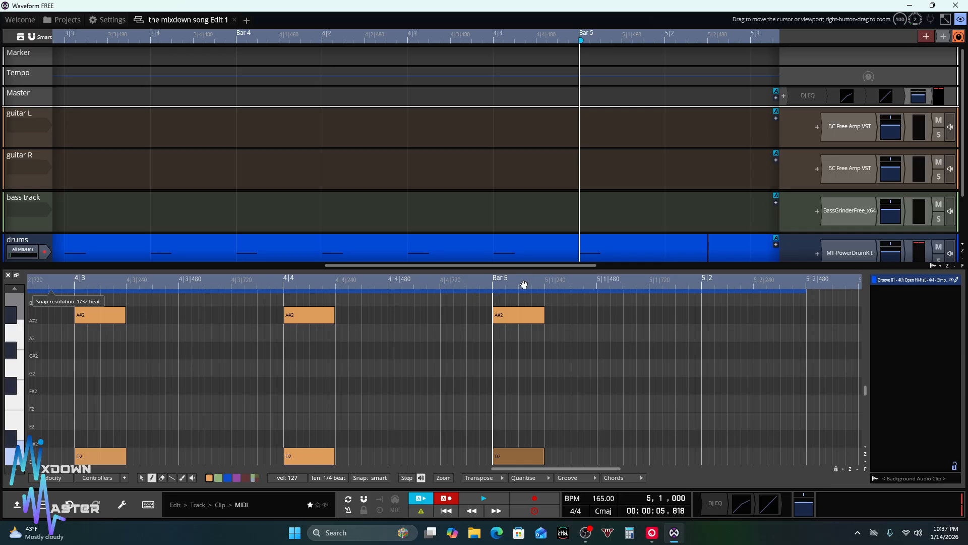
pyautogui.click(709, 313)
pyautogui.scroll(-1, 721, 363)
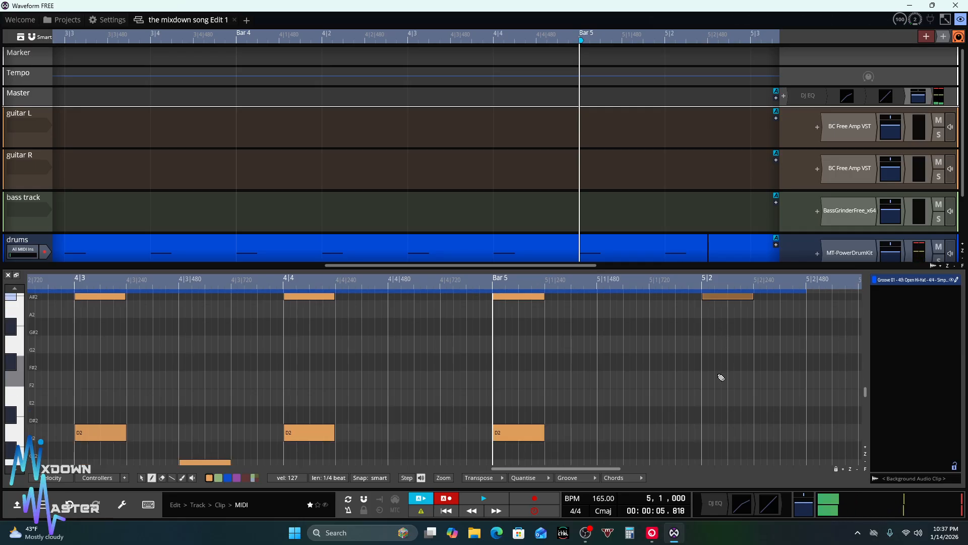
pyautogui.click(713, 438)
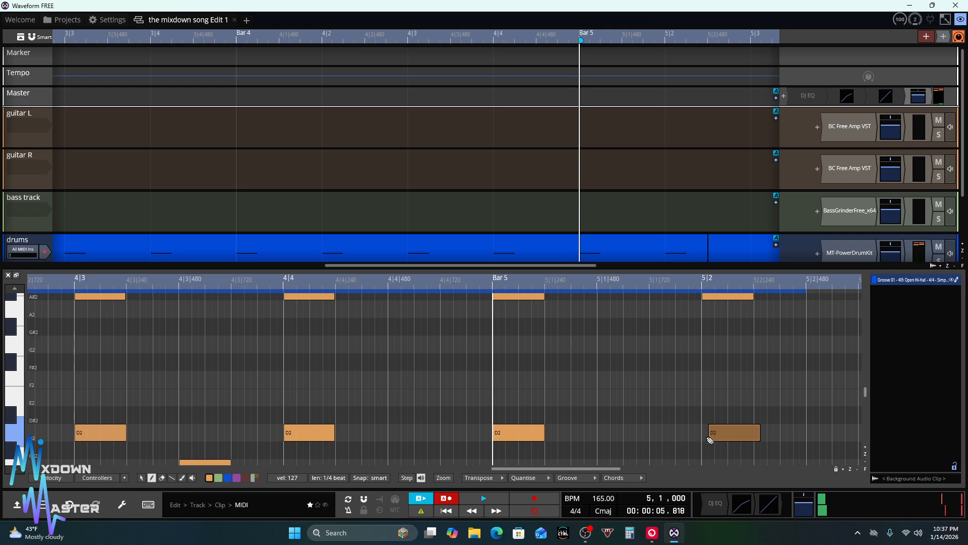
pyautogui.scroll(-3, 708, 438)
pyautogui.scroll(2, 709, 438)
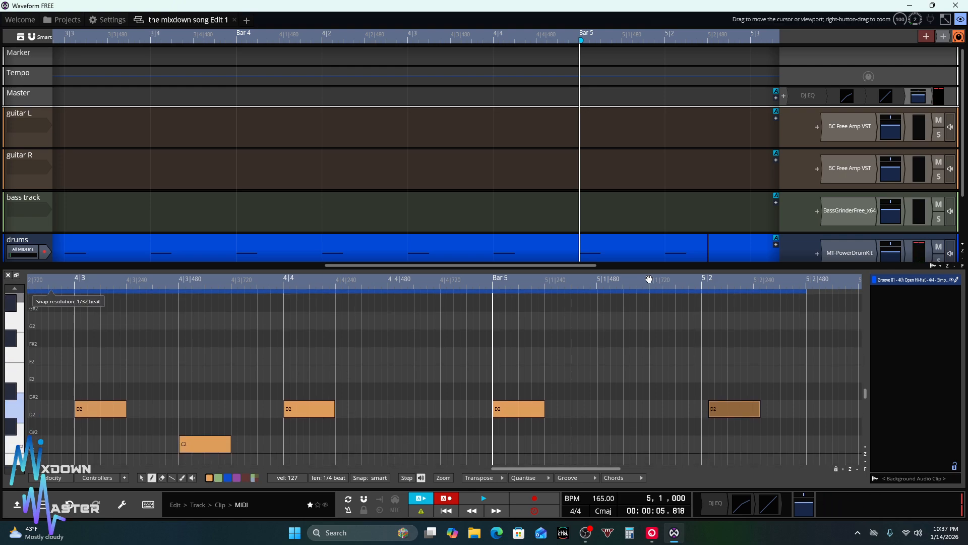
# Add C2 notes halfway between 4|4 and Bar 5 and halfway between Bar 5 and 5|2
pyautogui.moveTo(648, 285); pyautogui.dragTo(535, 292)
pyautogui.scroll(-6, 518, 362)
pyautogui.scroll(4, 518, 363)
pyautogui.scroll(4, 517, 364)
pyautogui.scroll(-4, 518, 364)
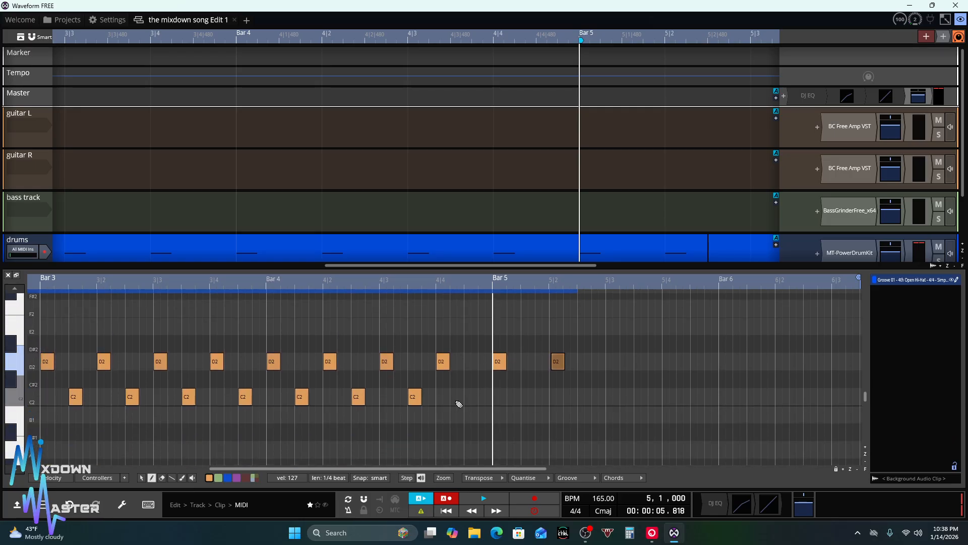
pyautogui.click(470, 403)
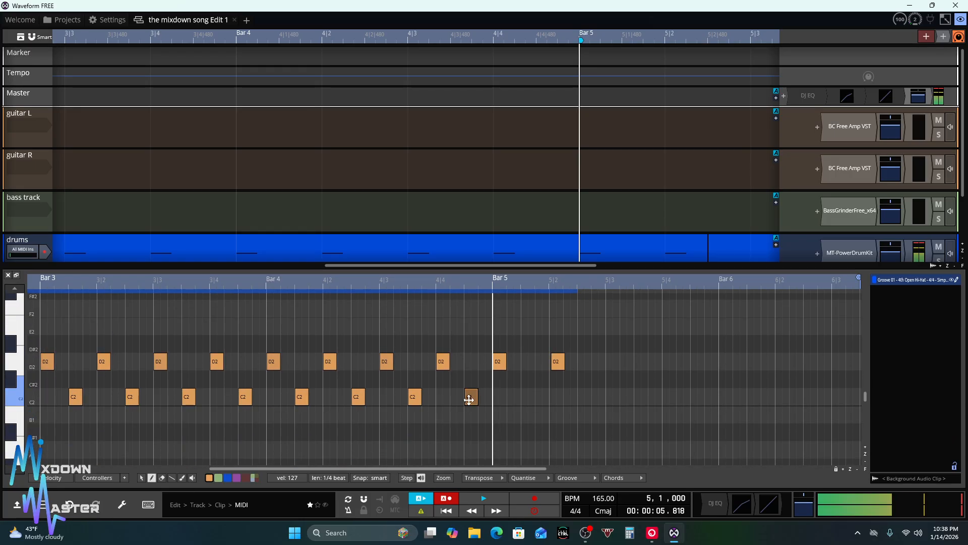
pyautogui.click(527, 401)
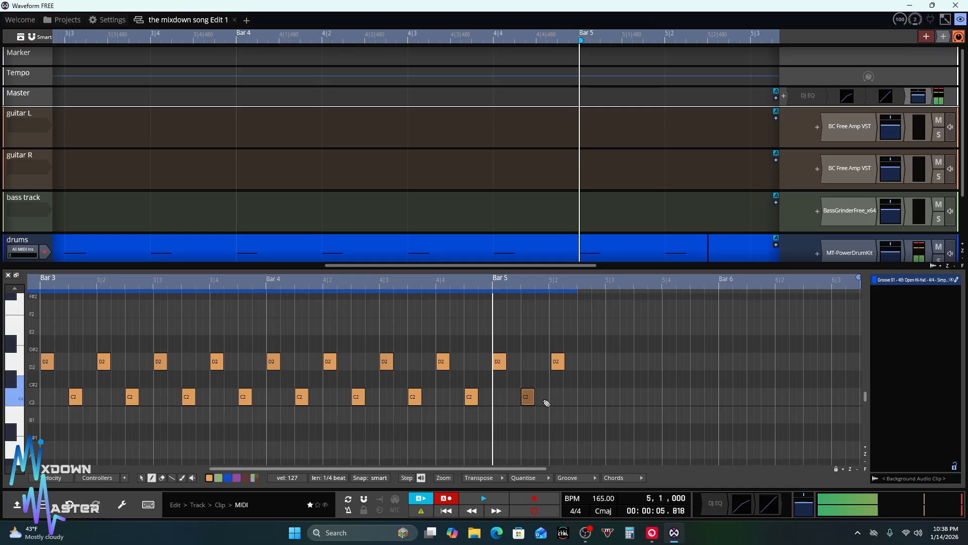
pyautogui.click(583, 403)
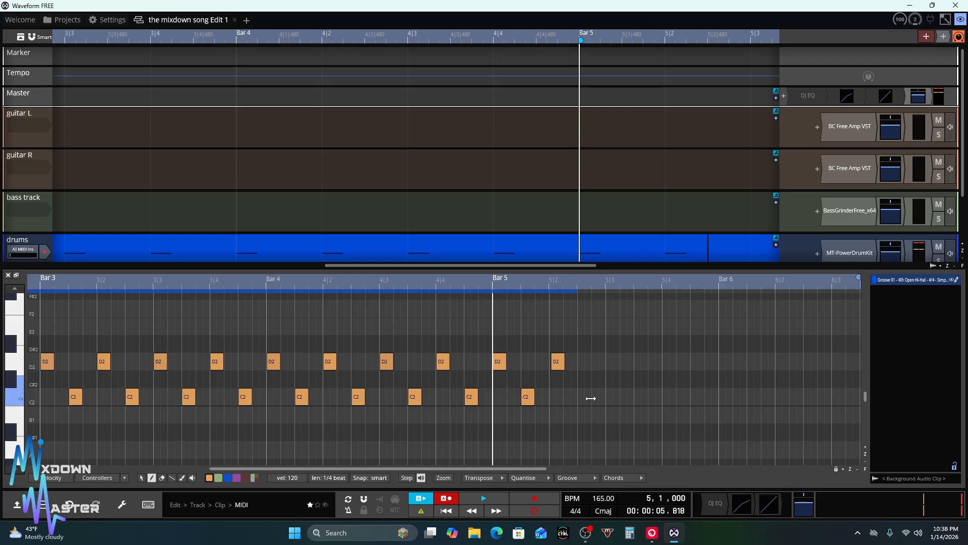
pyautogui.moveTo(581, 394); pyautogui.dragTo(546, 394)
pyautogui.doubleClick(564, 398)
pyautogui.click(583, 403)
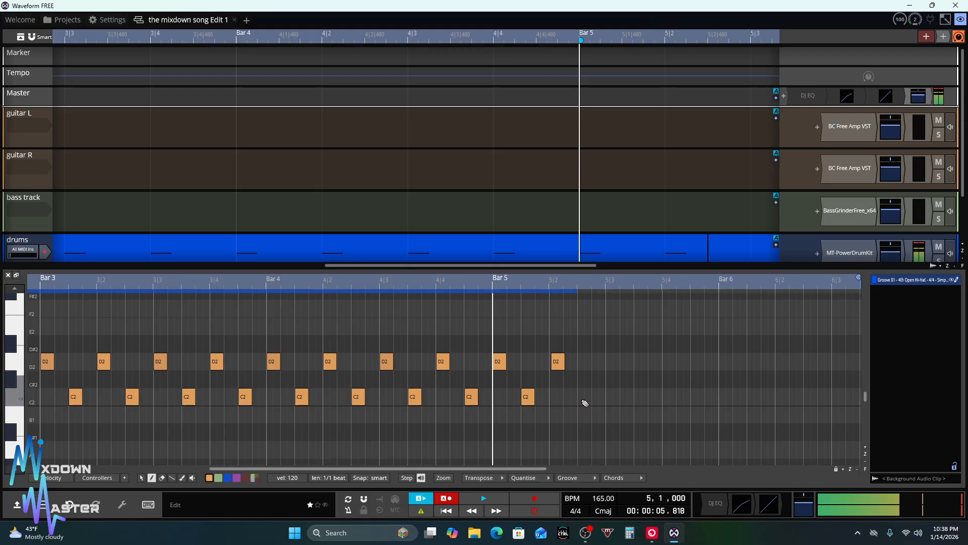
pyautogui.click(584, 402)
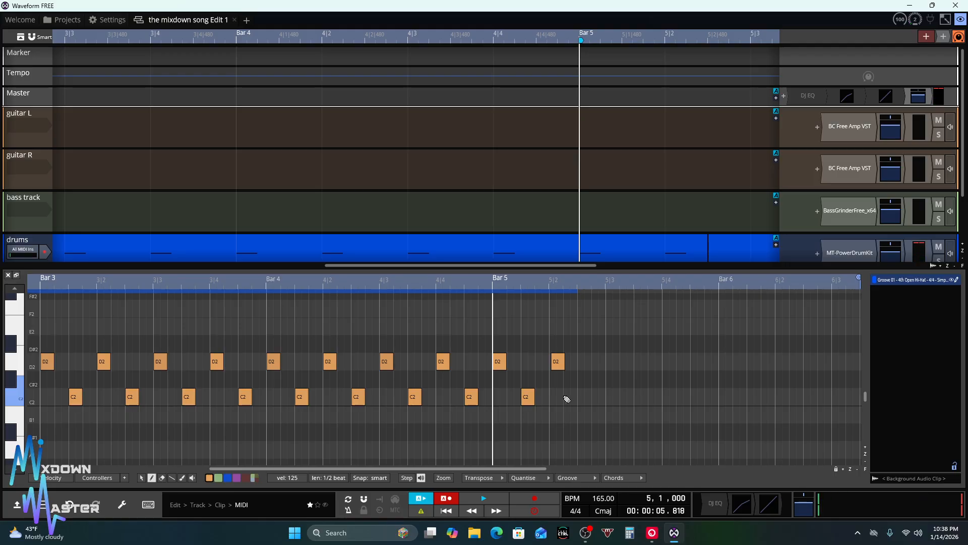
pyautogui.moveTo(577, 394); pyautogui.dragTo(528, 394)
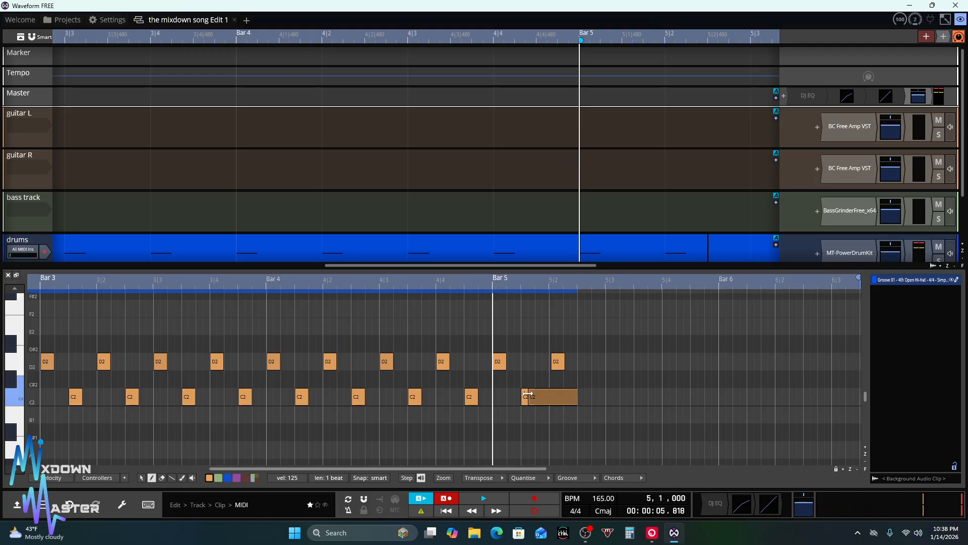
pyautogui.rightClick(564, 397)
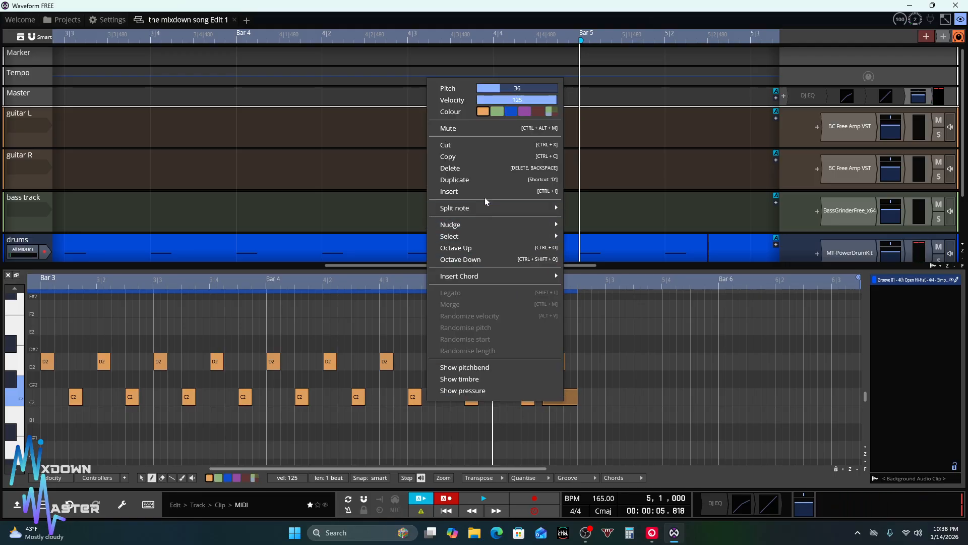
pyautogui.click(481, 180)
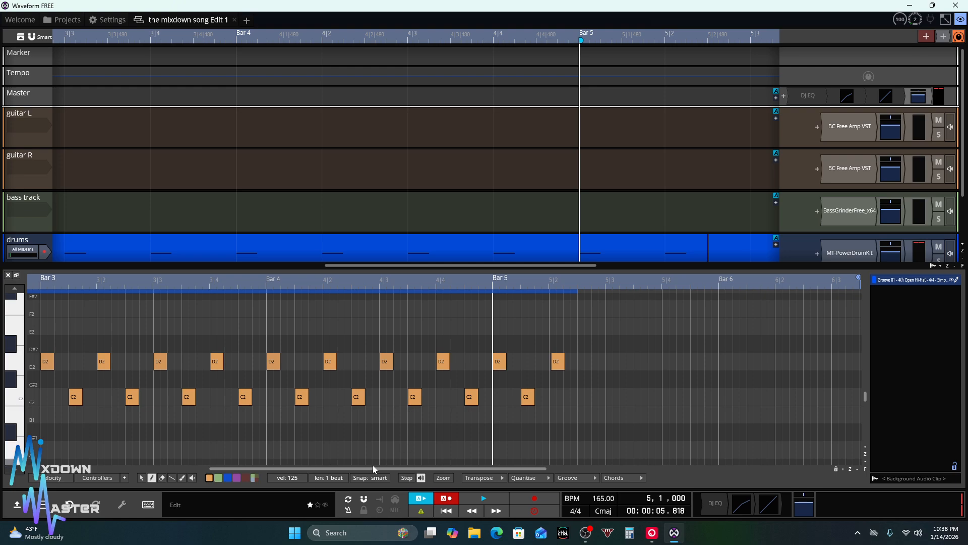
pyautogui.click(339, 480)
pyautogui.click(358, 311)
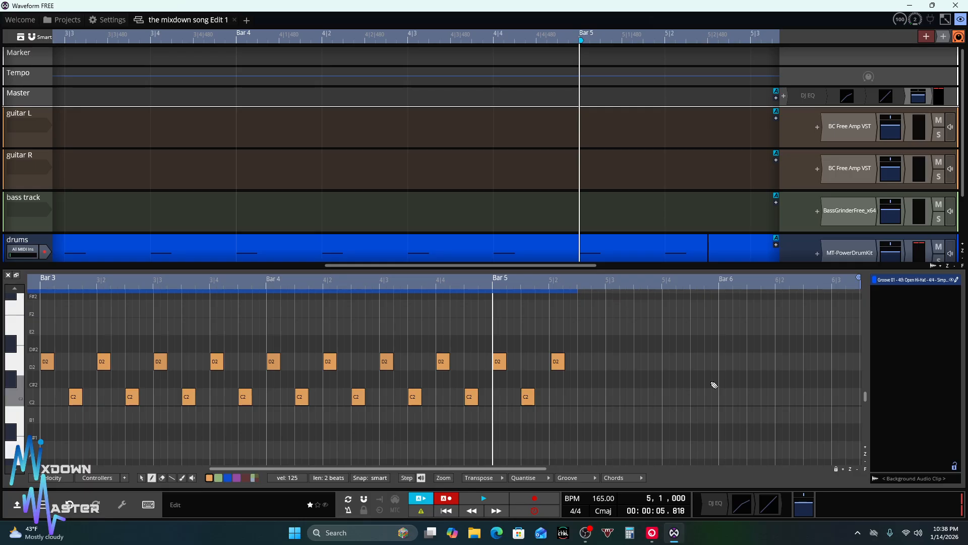
# Play the drum groove and add a D2 note halfway between 3|4 and Bar 4, directly above the C2 note
pyautogui.press('space')
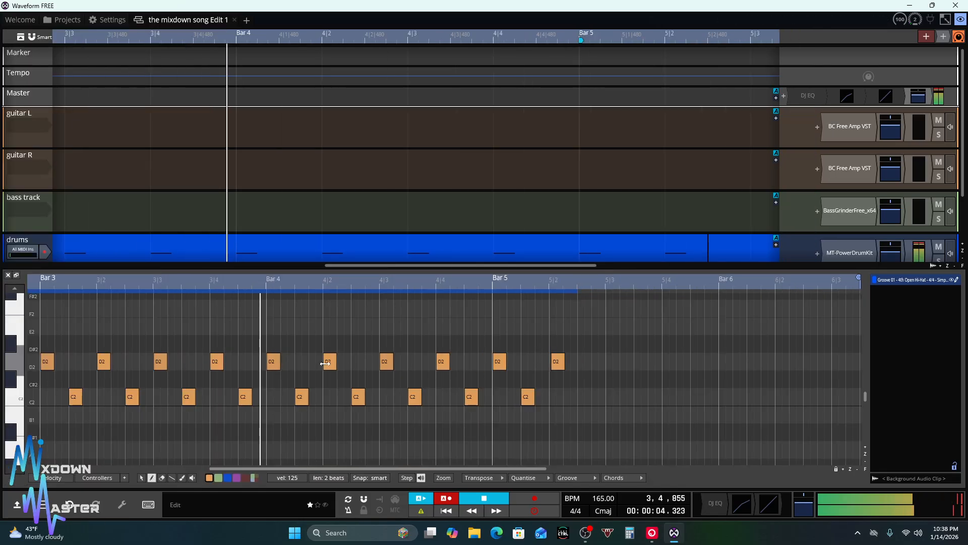
pyautogui.scroll(4, 267, 386)
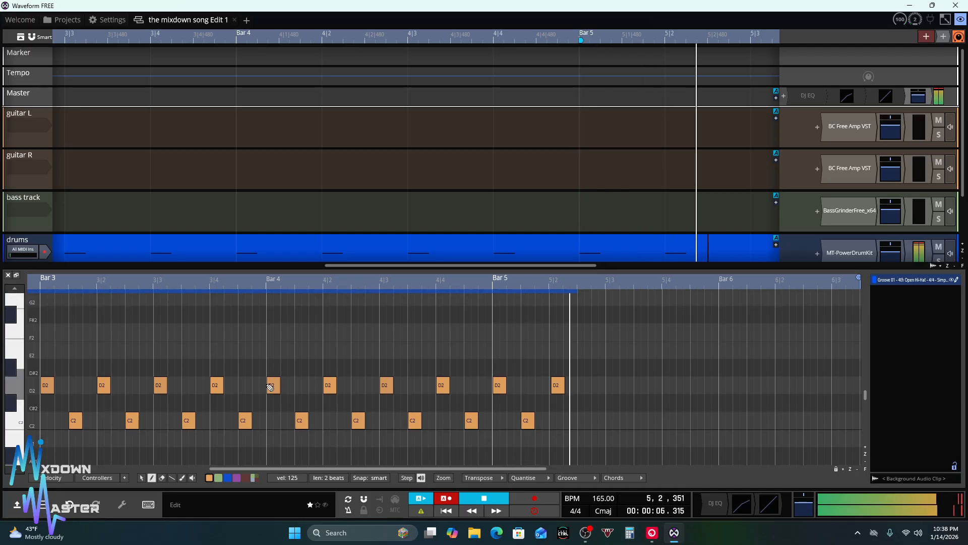
pyautogui.scroll(-3, 267, 387)
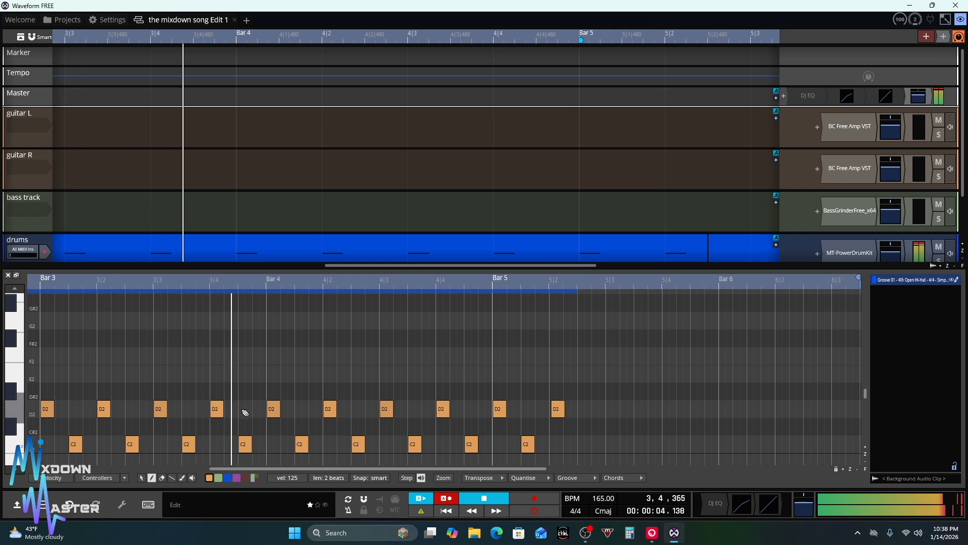
pyautogui.click(245, 413)
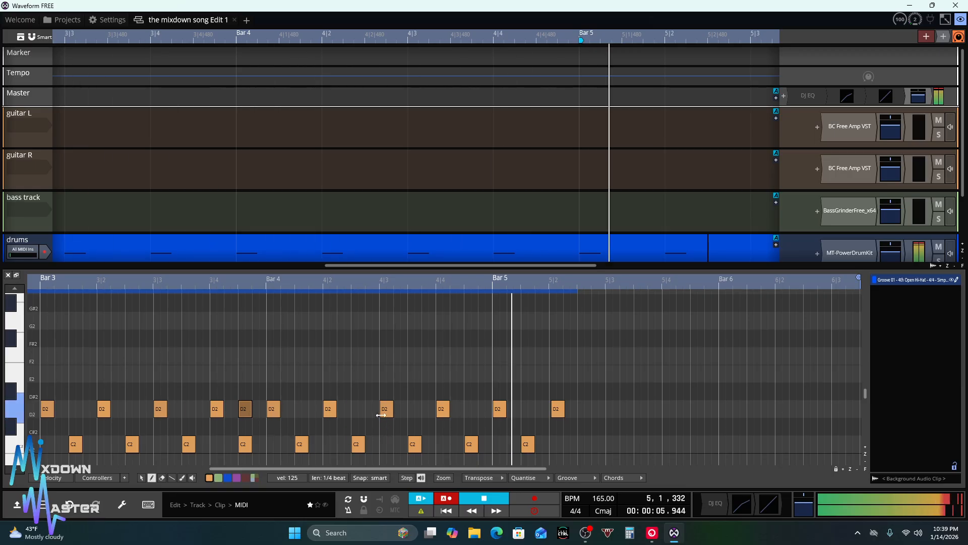
pyautogui.moveTo(449, 467); pyautogui.dragTo(474, 468)
pyautogui.scroll(-1, 492, 438)
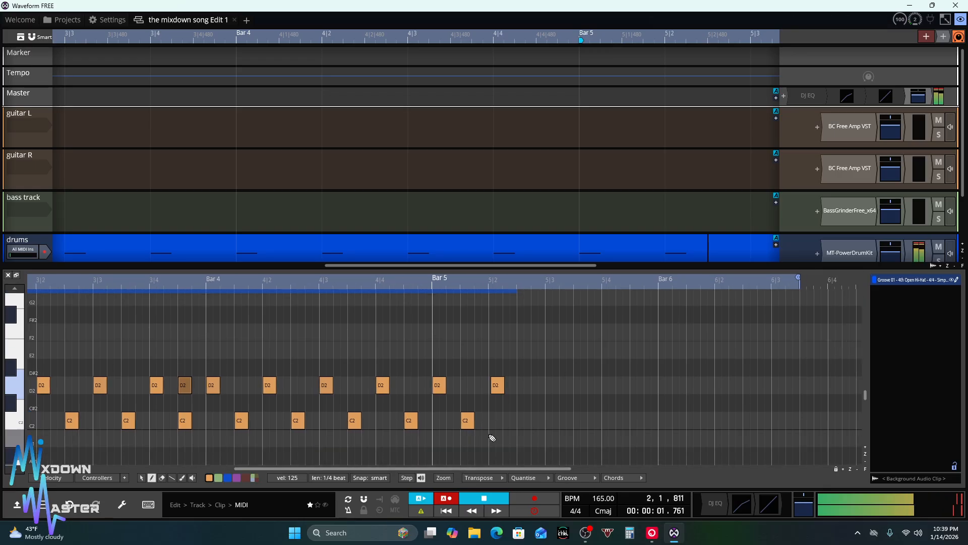
# Try lengths of 1/2 beat and 1/3 beat on the added D2 note, and set it back to 1/4 beat
pyautogui.click(317, 477)
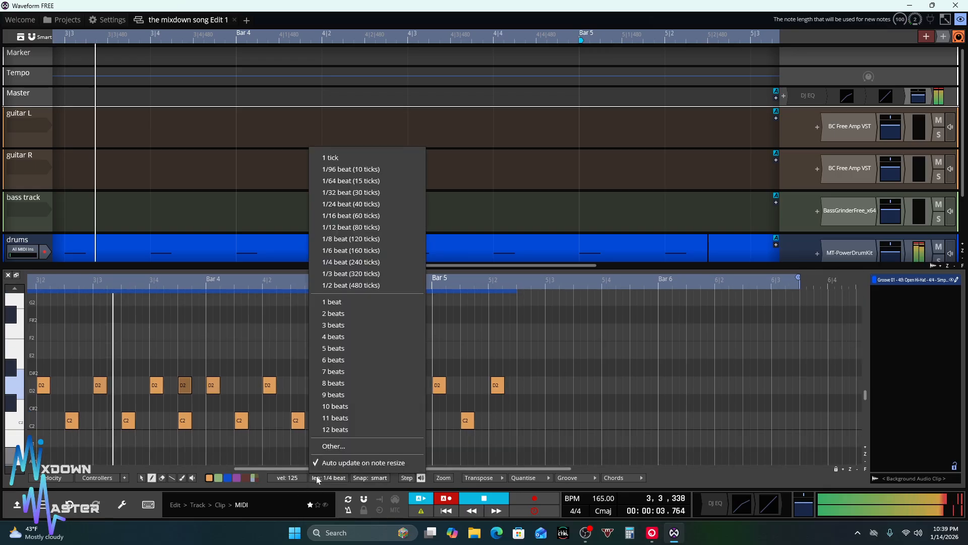
pyautogui.click(360, 301)
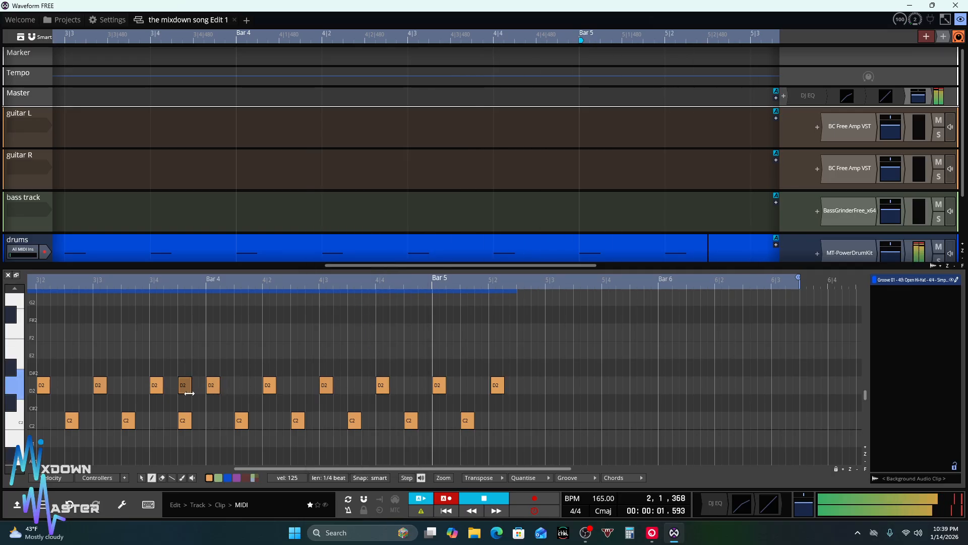
pyautogui.click(328, 478)
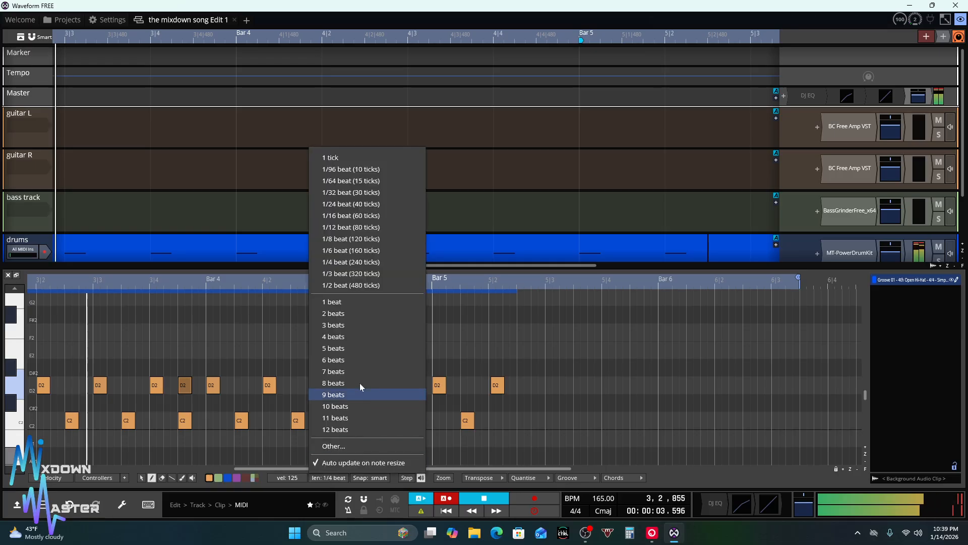
pyautogui.click(349, 286)
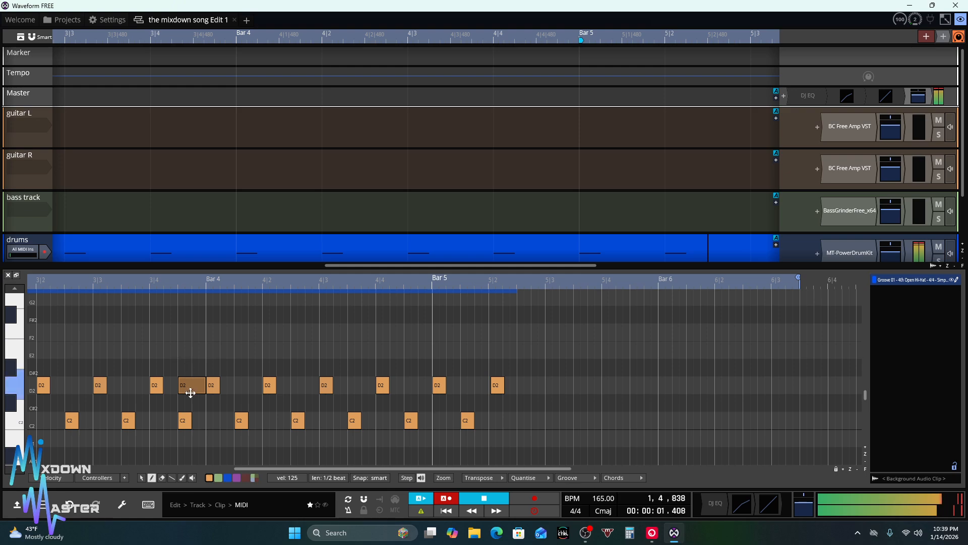
pyautogui.click(312, 479)
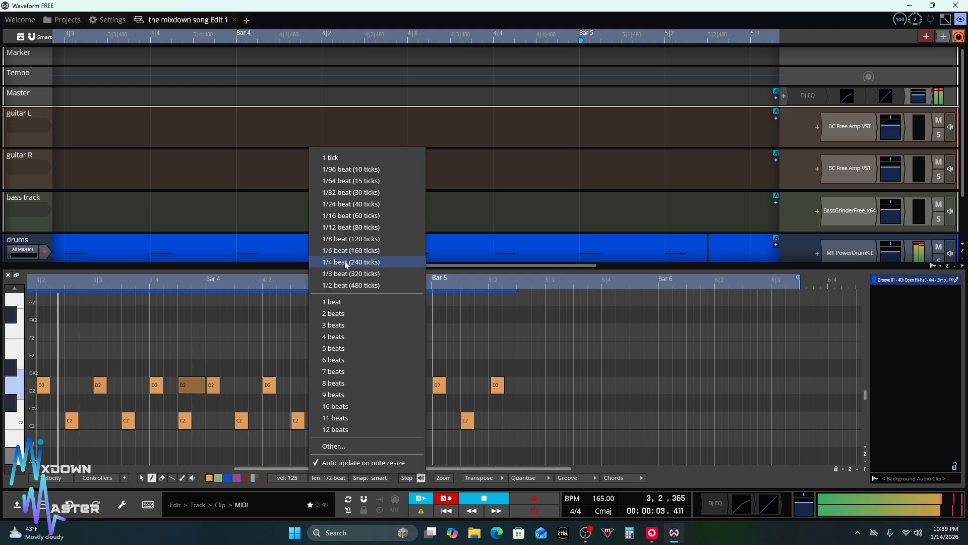
pyautogui.click(329, 275)
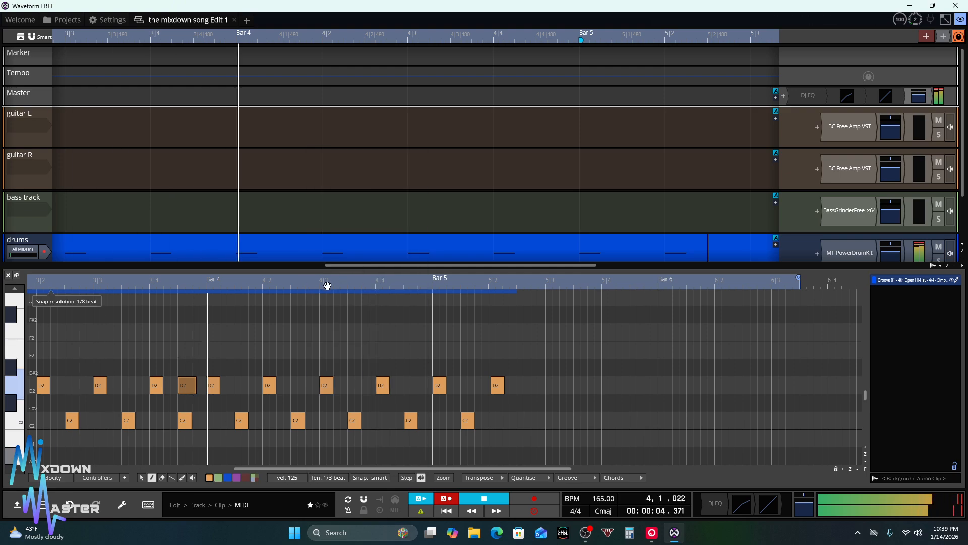
pyautogui.click(329, 477)
pyautogui.click(356, 260)
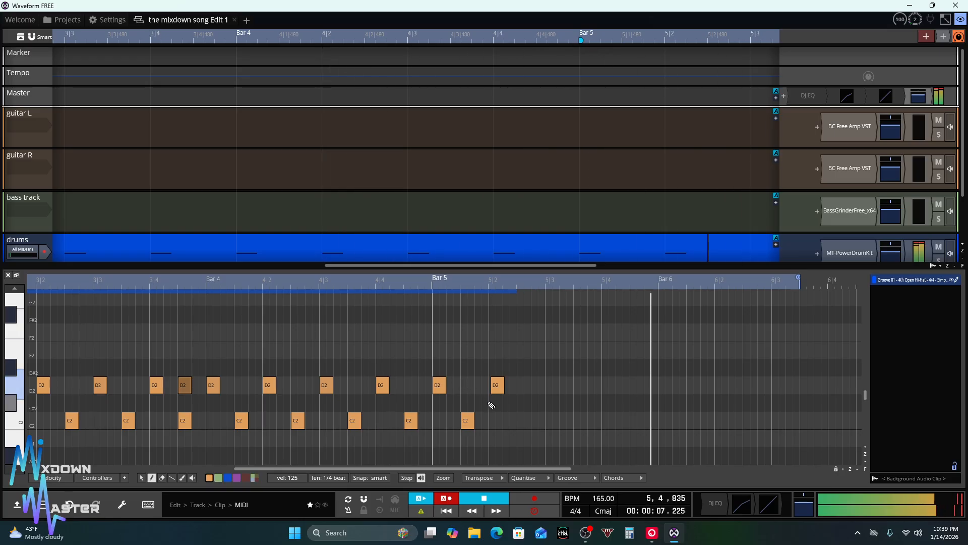
# Open the short Intro 04 snare-only clip at the end of the drums track for note editing
pyautogui.scroll(-2, 495, 410)
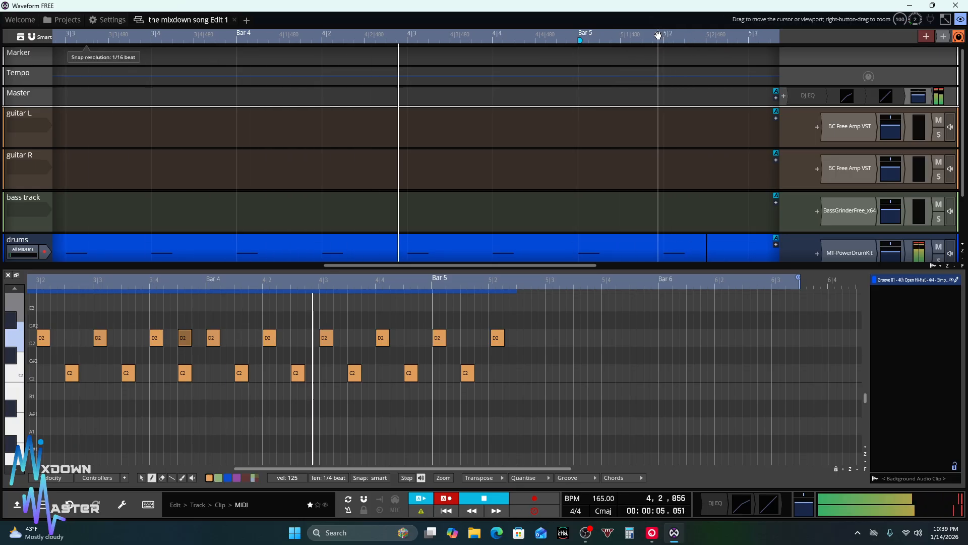
pyautogui.moveTo(662, 37); pyautogui.dragTo(453, 37)
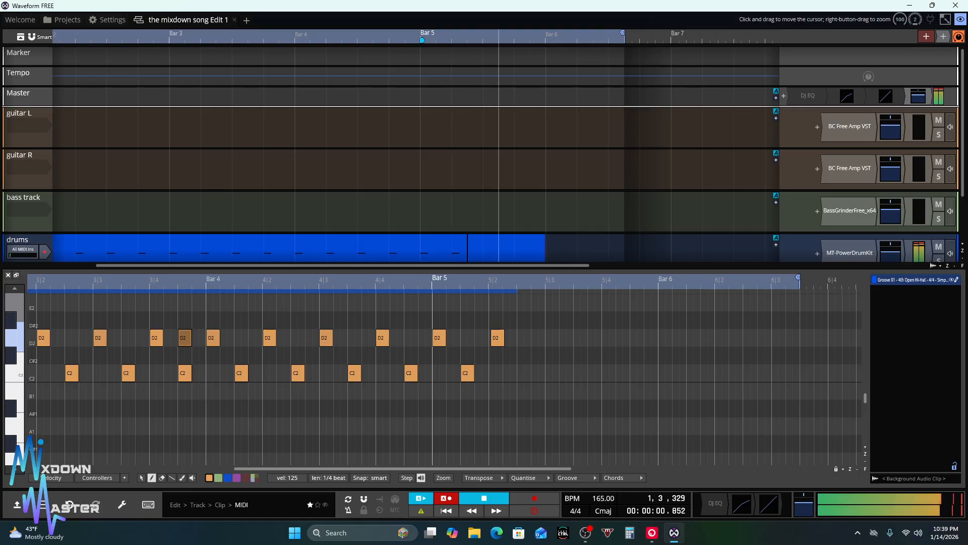
pyautogui.click(493, 241)
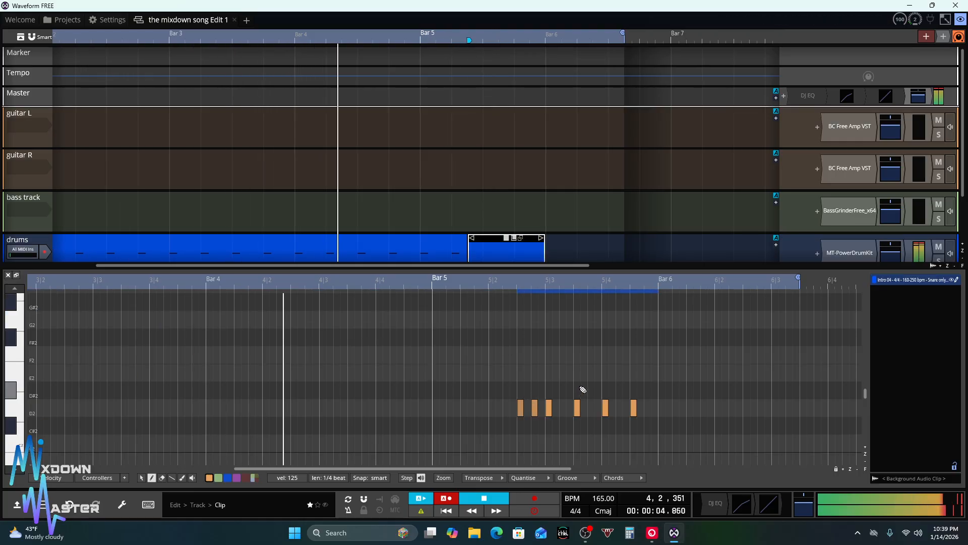
pyautogui.scroll(-2, 584, 382)
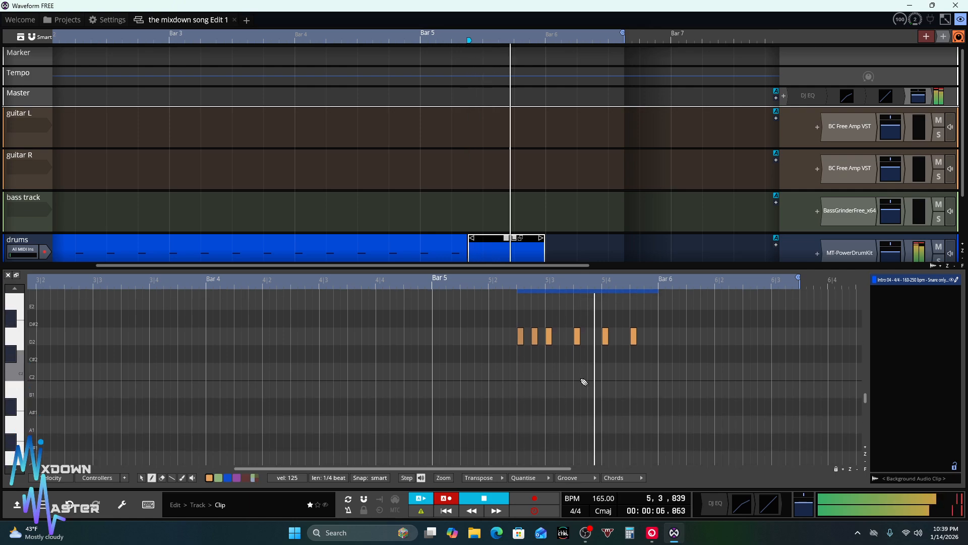
pyautogui.scroll(-1, 584, 382)
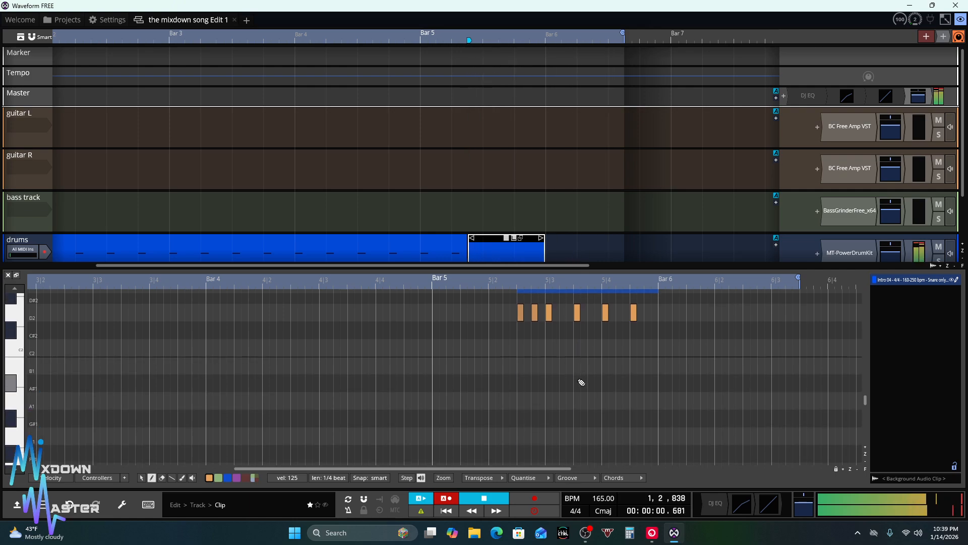
# Add five A#1 notes at half-beat intervals beneath the snare hits, from halfway between 5|2 and 5|3, and play the fill
pyautogui.click(17, 374)
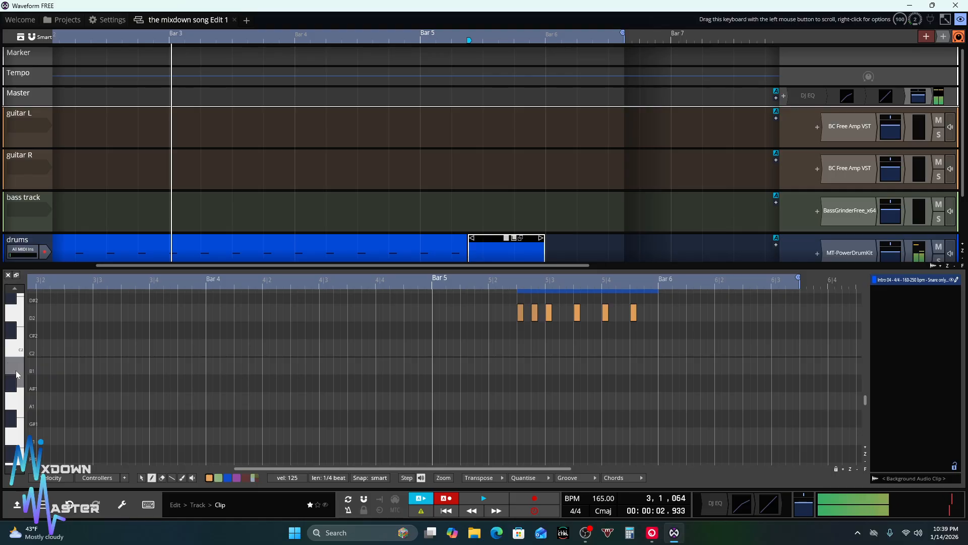
pyautogui.click(523, 386)
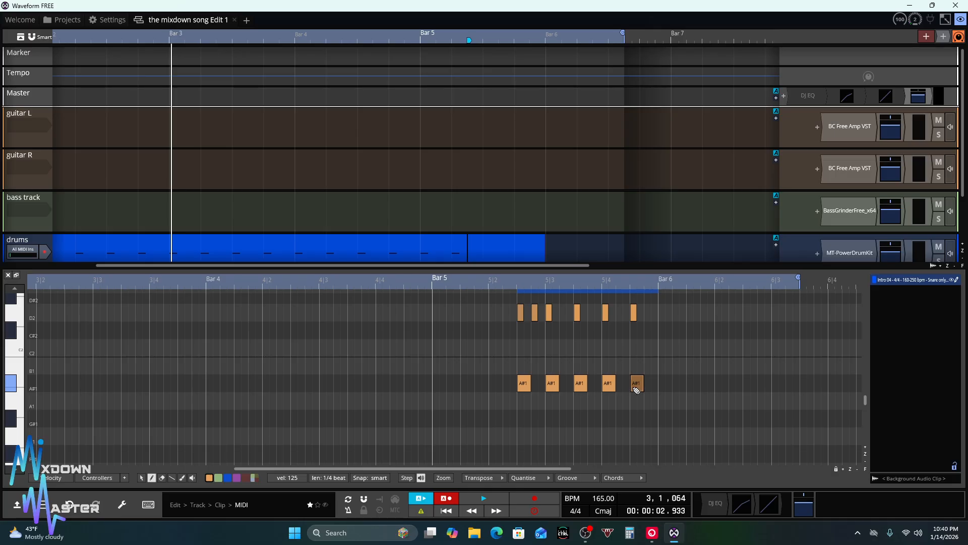
pyautogui.press('space')
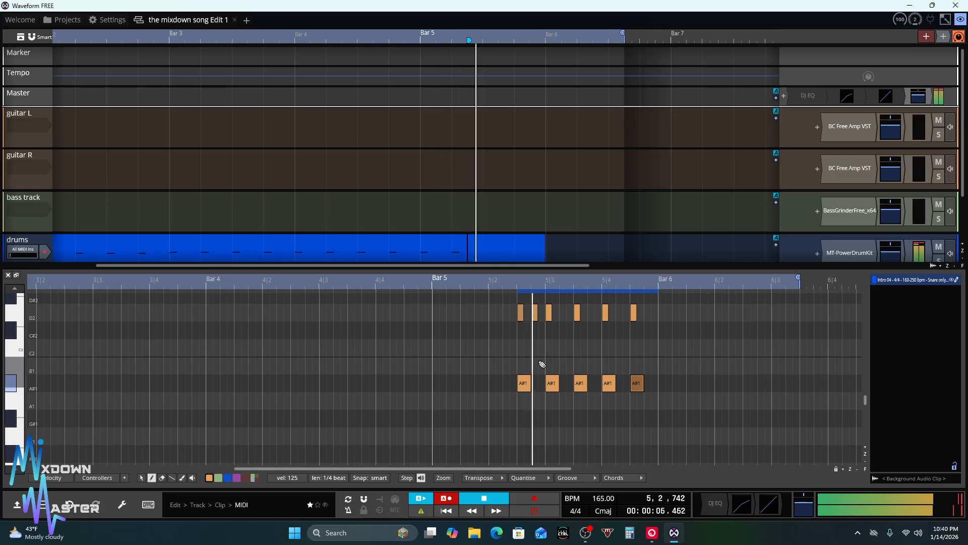
pyautogui.press('space')
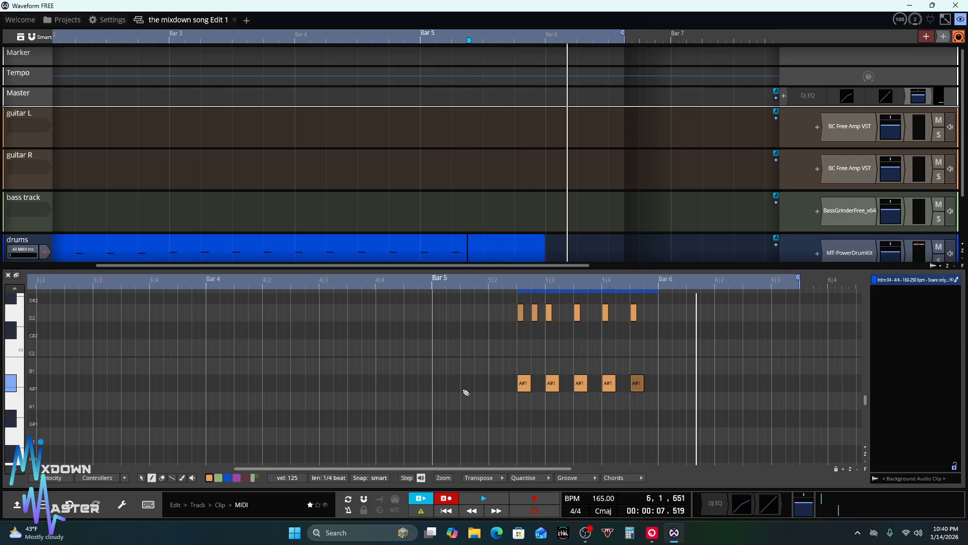
# Select the five A#1 notes in the snare fill, move them up one semitone to B1 and play the result
pyautogui.moveTo(668, 386); pyautogui.dragTo(519, 390)
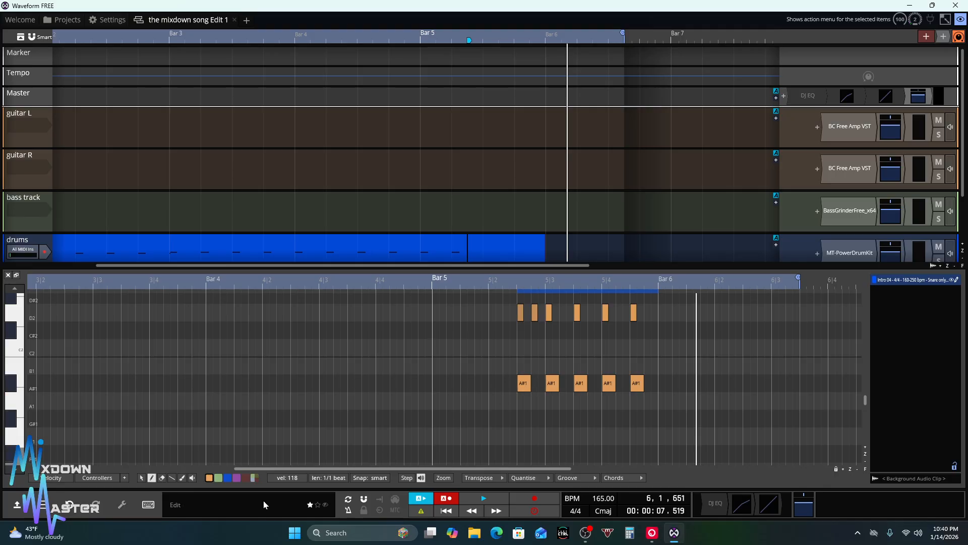
pyautogui.click(141, 478)
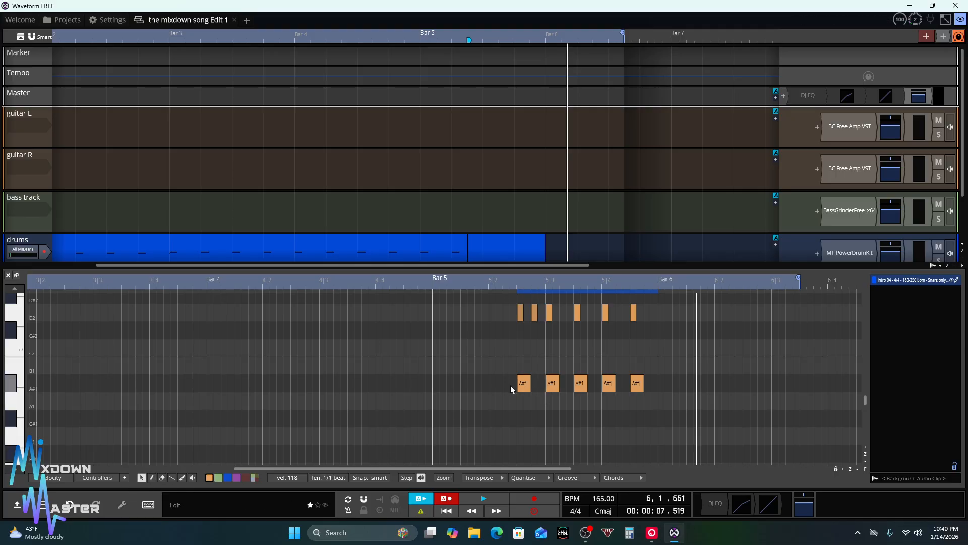
pyautogui.moveTo(589, 372); pyautogui.dragTo(688, 379)
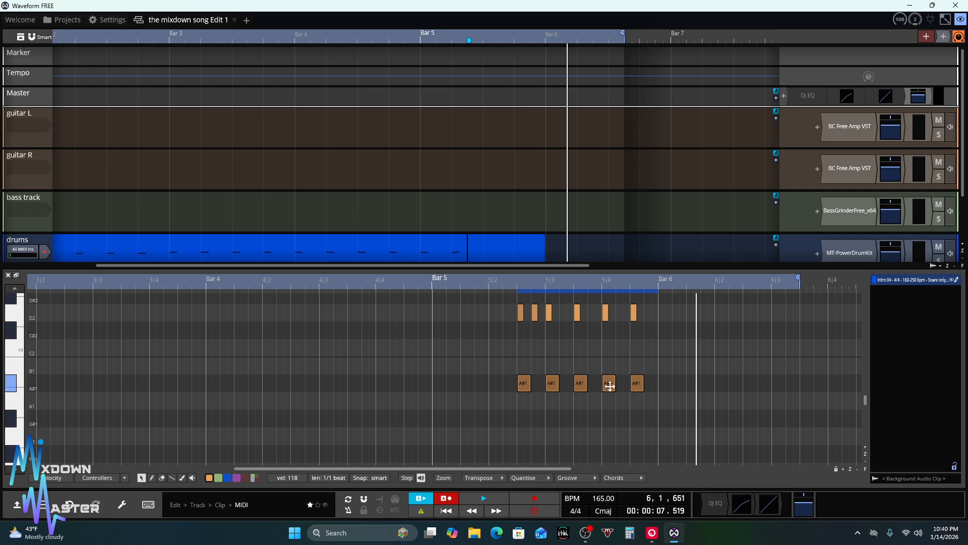
pyautogui.press('Up')
pyautogui.press('space')
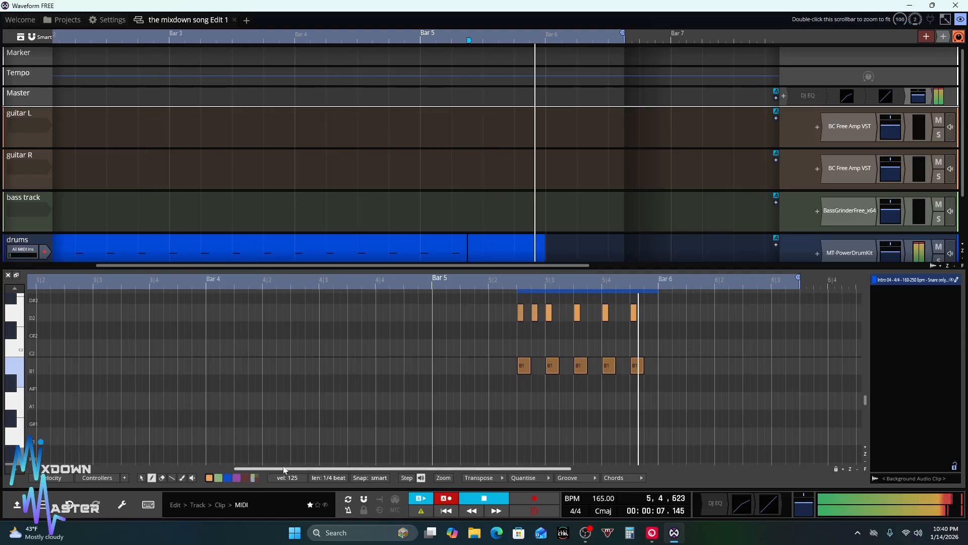
# Fill the gaps between the five B1 notes with four more 1/4-beat B1 notes
pyautogui.click(623, 366)
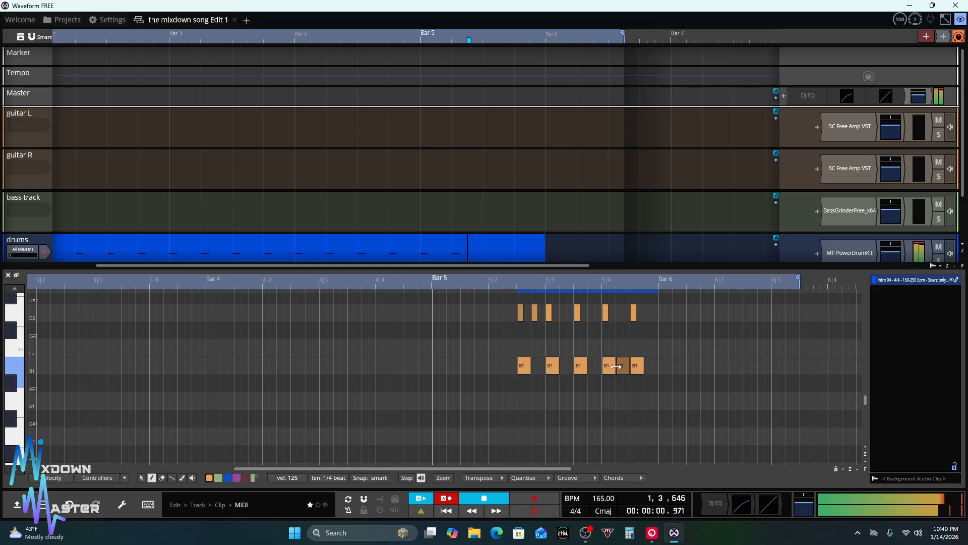
pyautogui.click(567, 367)
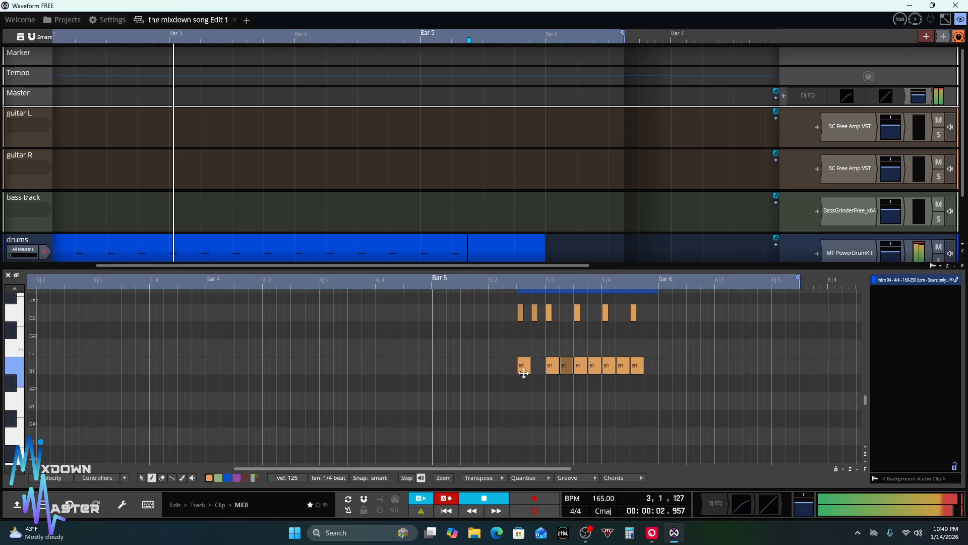
pyautogui.click(537, 367)
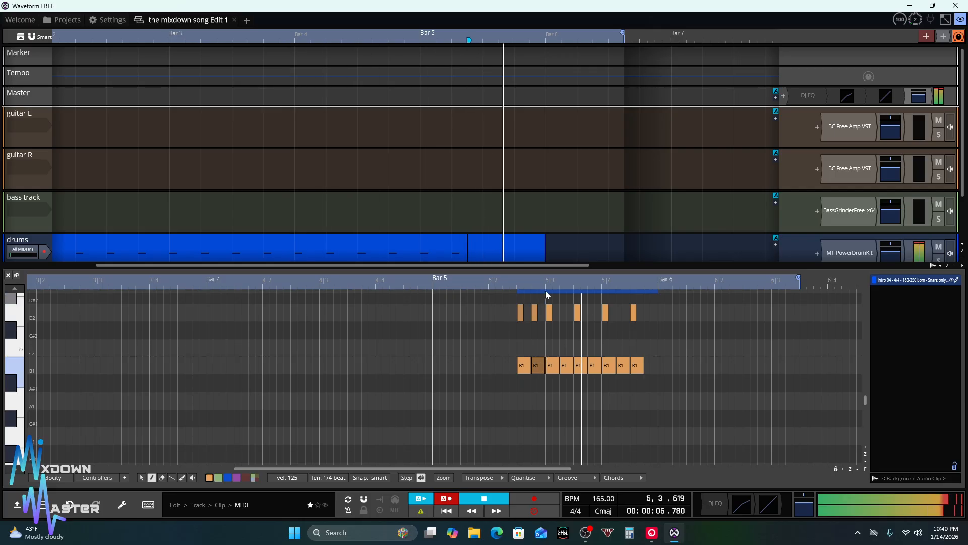
# Replace the short D2 note halfway between 5|3 and 5|4 with a 1/4-beat D2 note starting at the same position
pyautogui.moveTo(548, 282); pyautogui.dragTo(402, 306)
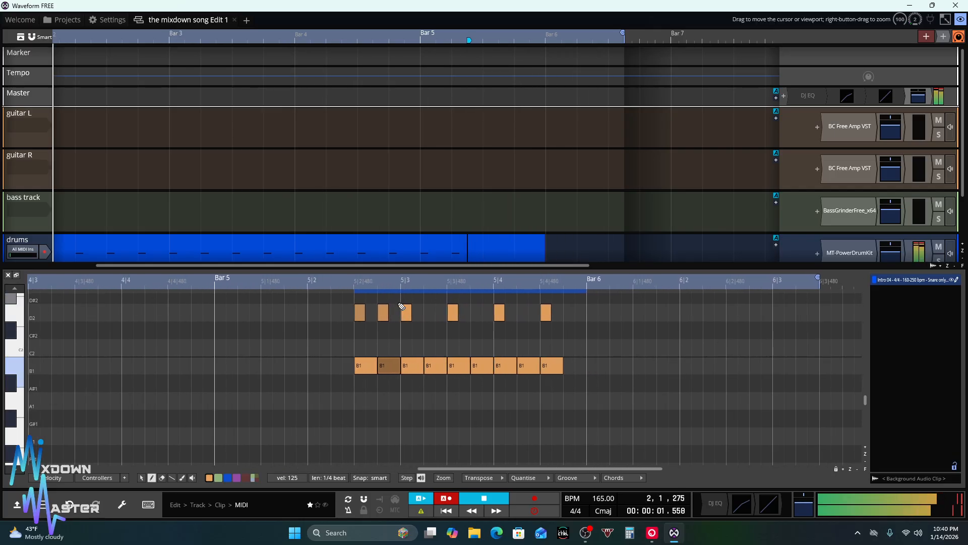
pyautogui.click(469, 319)
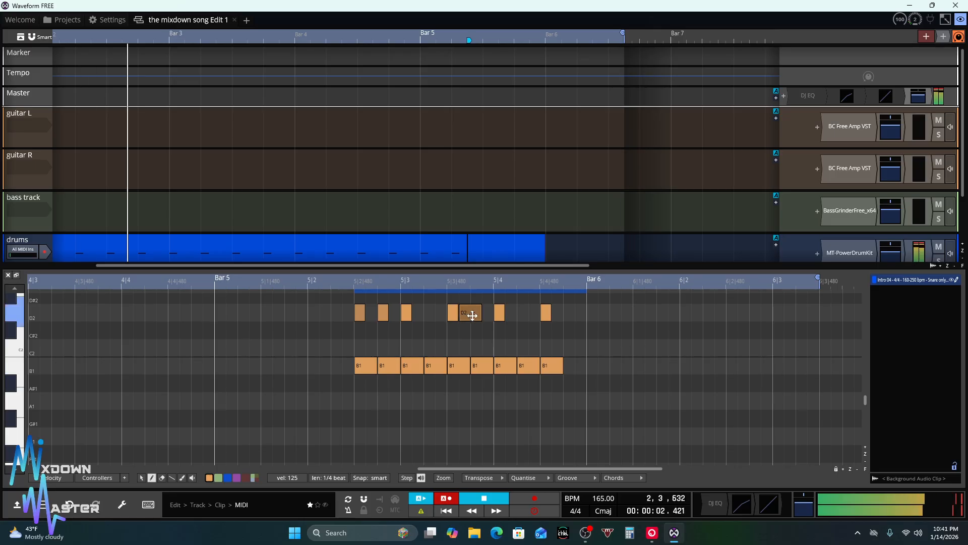
pyautogui.doubleClick(454, 317)
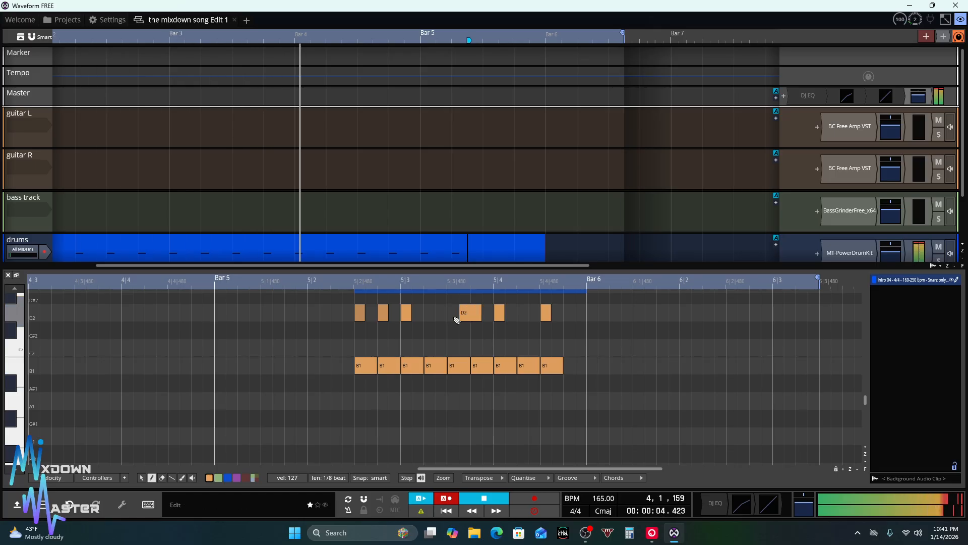
pyautogui.moveTo(471, 316); pyautogui.dragTo(460, 319)
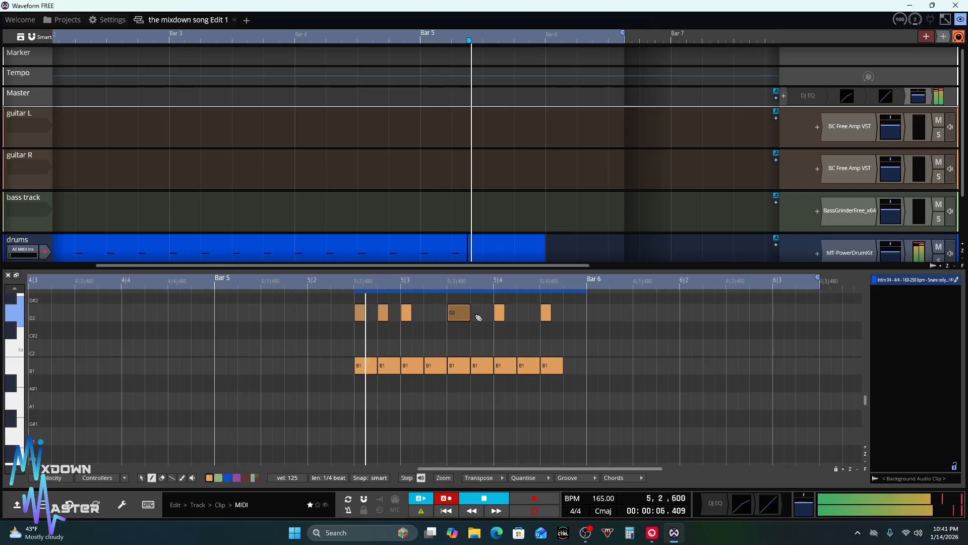
# Add D2 notes and lengthen the last two short ones for a continuous 1/4-beat run from a quarter beat after 5|3 to the last B1 note's end
pyautogui.click(479, 317)
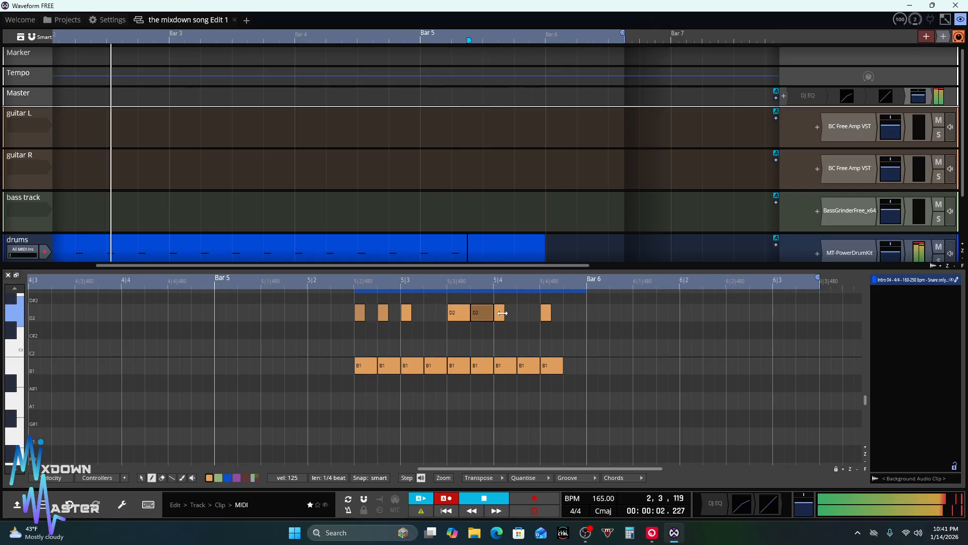
pyautogui.click(510, 317)
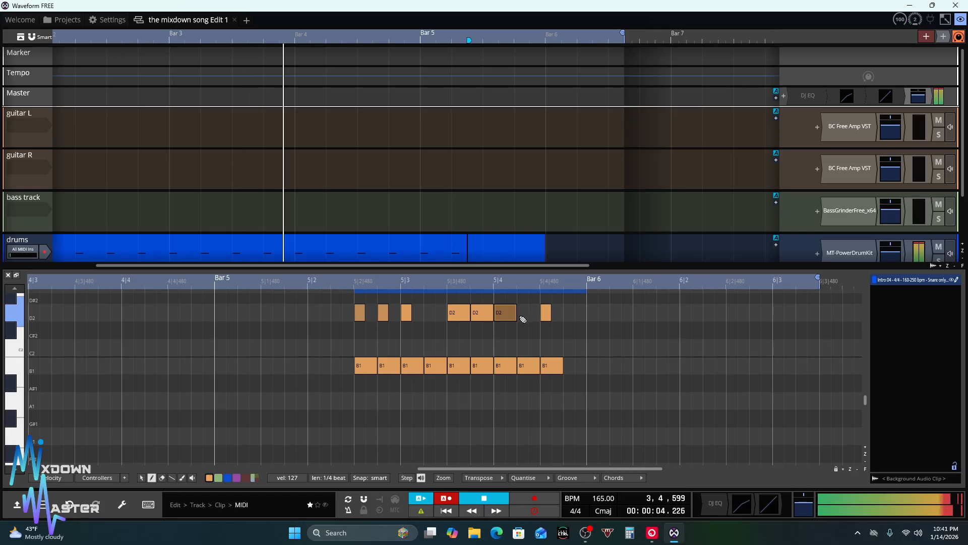
pyautogui.click(524, 315)
pyautogui.click(548, 315)
pyautogui.moveTo(551, 315); pyautogui.dragTo(562, 315)
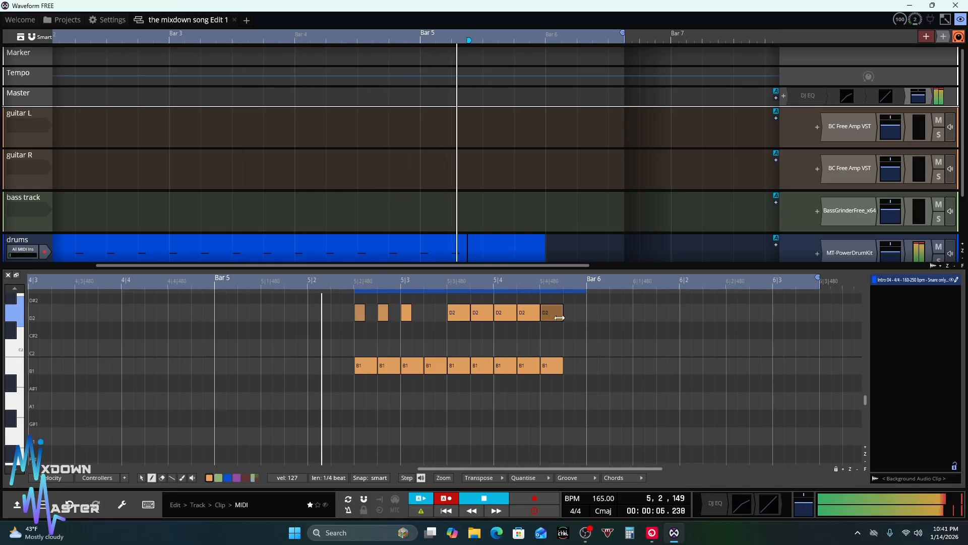
pyautogui.click(428, 317)
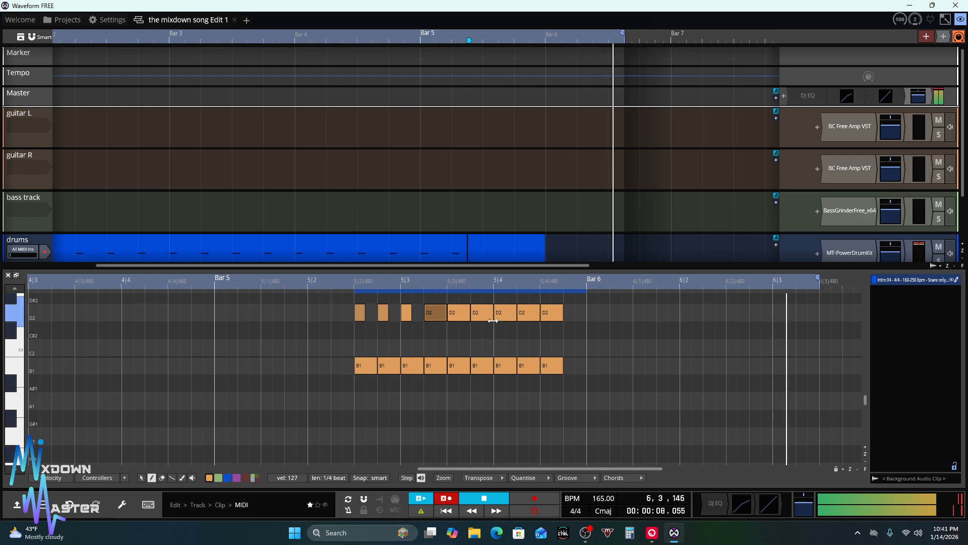
# Audition the drum sounds above the snare, then add A2 a quarter beat after 5|4 and G2 halfway between 5|4 and Bar 6
pyautogui.scroll(3, 506, 333)
pyautogui.press('space')
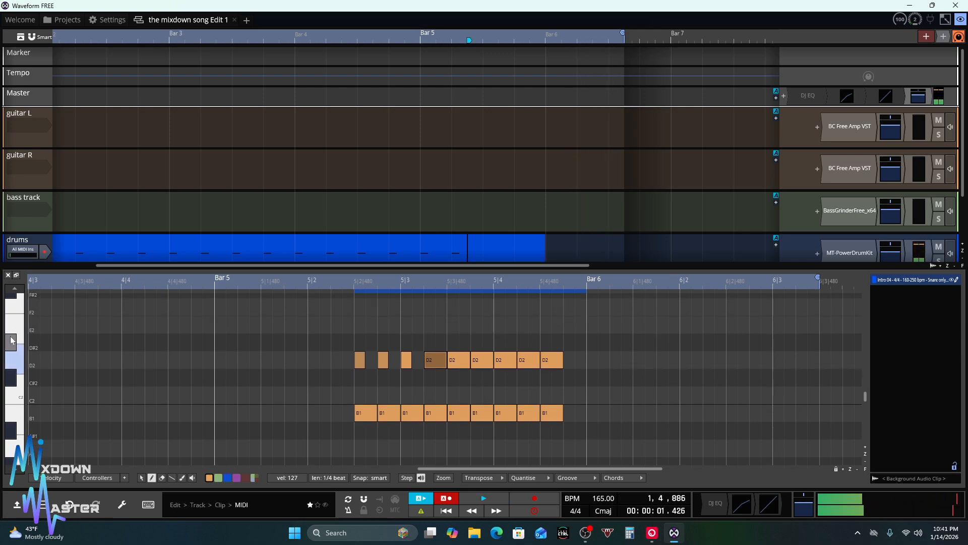
pyautogui.moveTo(15, 320); pyautogui.dragTo(18, 383)
pyautogui.click(17, 354)
pyautogui.click(17, 368)
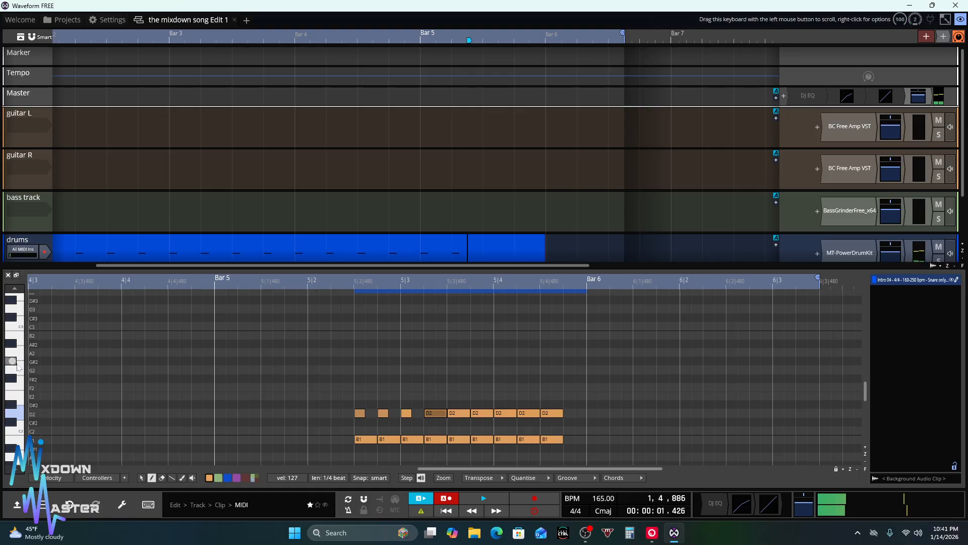
pyautogui.click(17, 365)
pyautogui.click(19, 356)
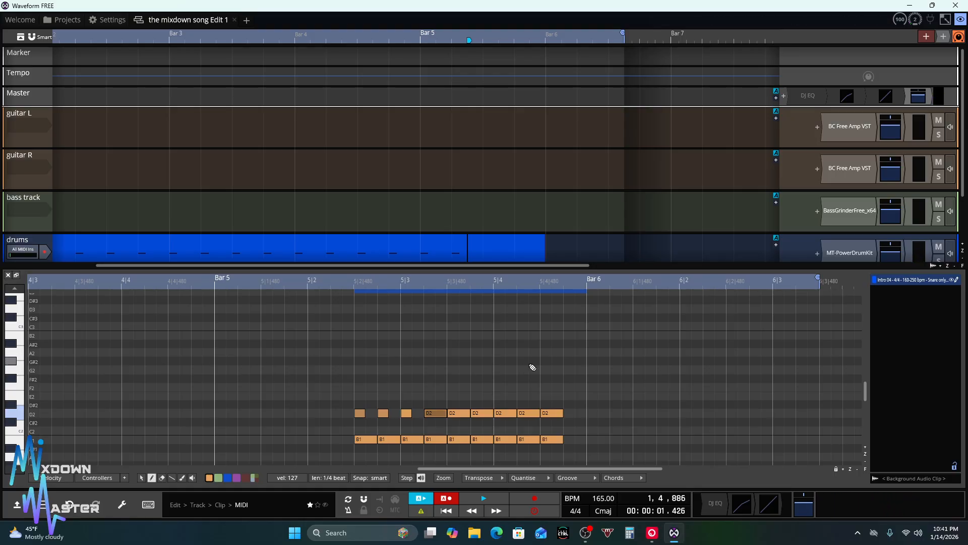
pyautogui.moveTo(527, 363); pyautogui.dragTo(525, 355)
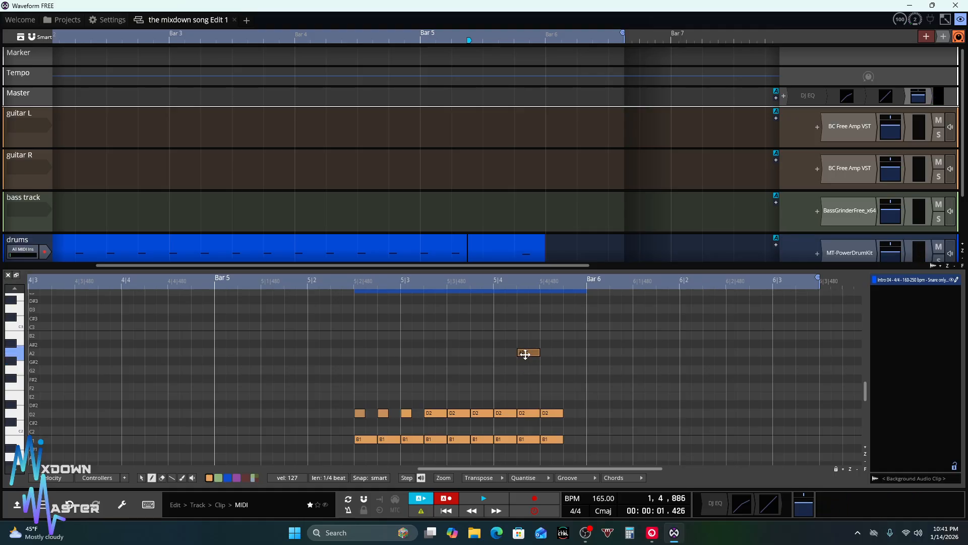
pyautogui.click(547, 374)
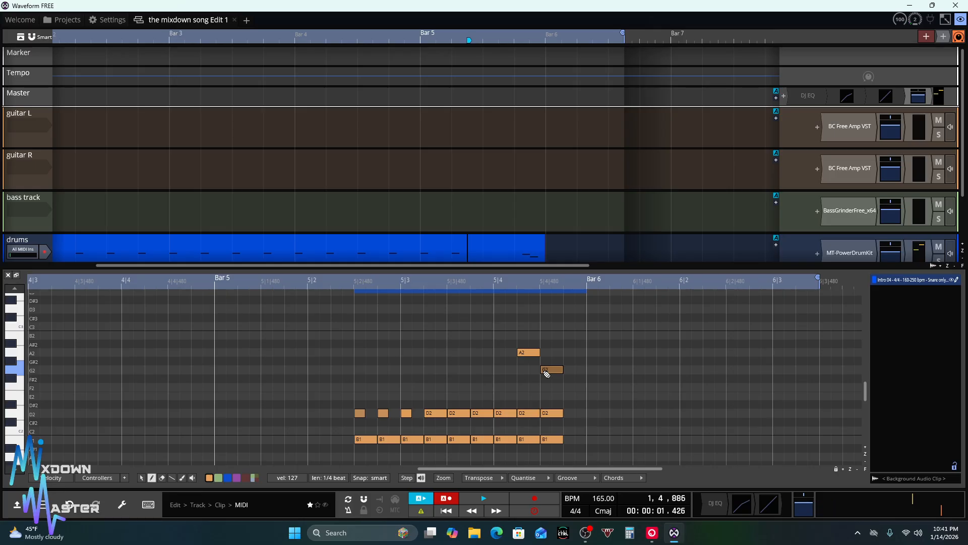
# Delete the two D2 notes directly beneath the A2 and G2 notes and play the fill
pyautogui.doubleClick(528, 412)
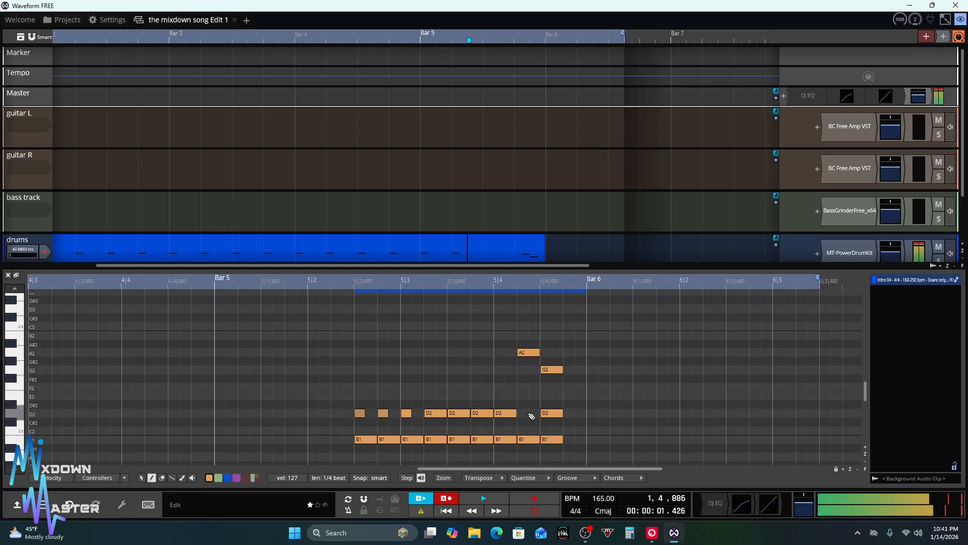
pyautogui.doubleClick(550, 413)
pyautogui.press('space')
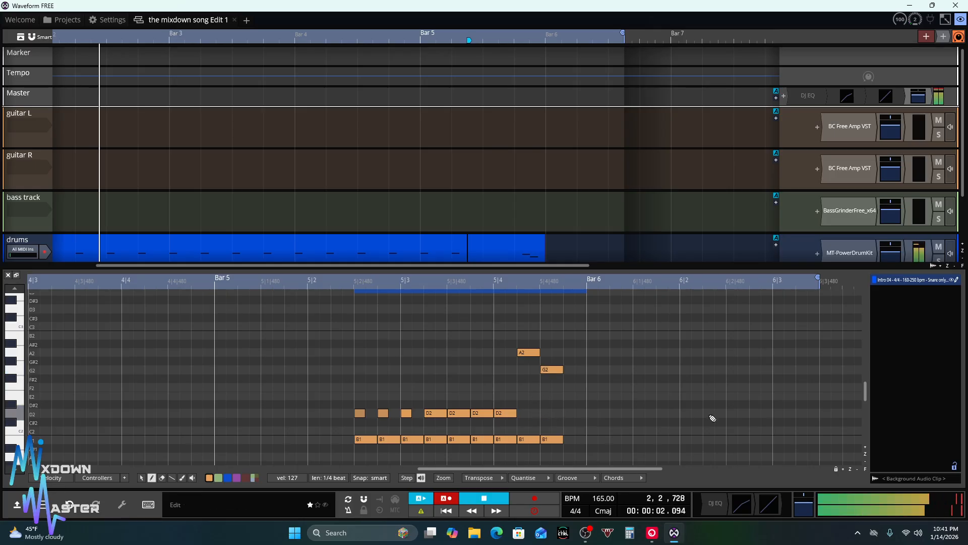
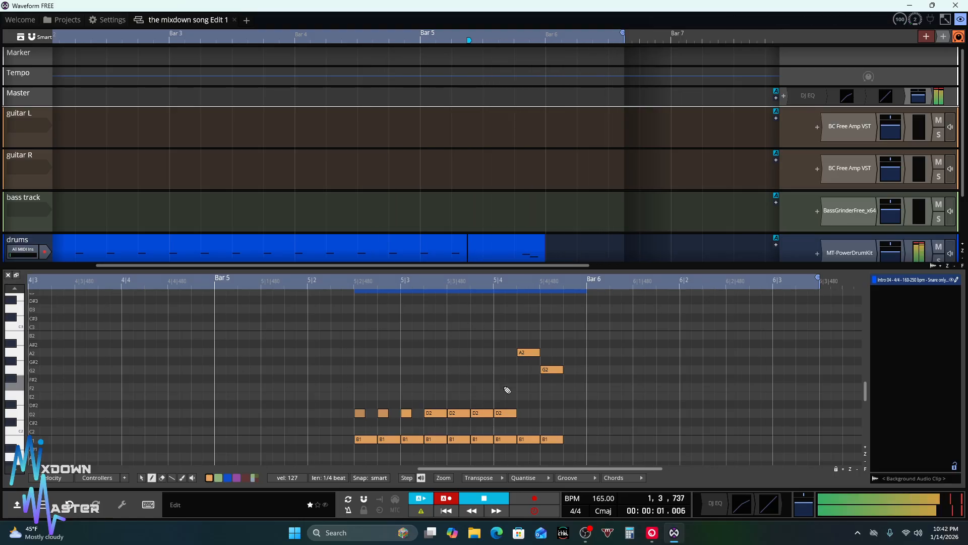
# Audition the D3 sound, add a D3 note at 5|4 and delete the D2 note beneath it
pyautogui.scroll(1, 507, 390)
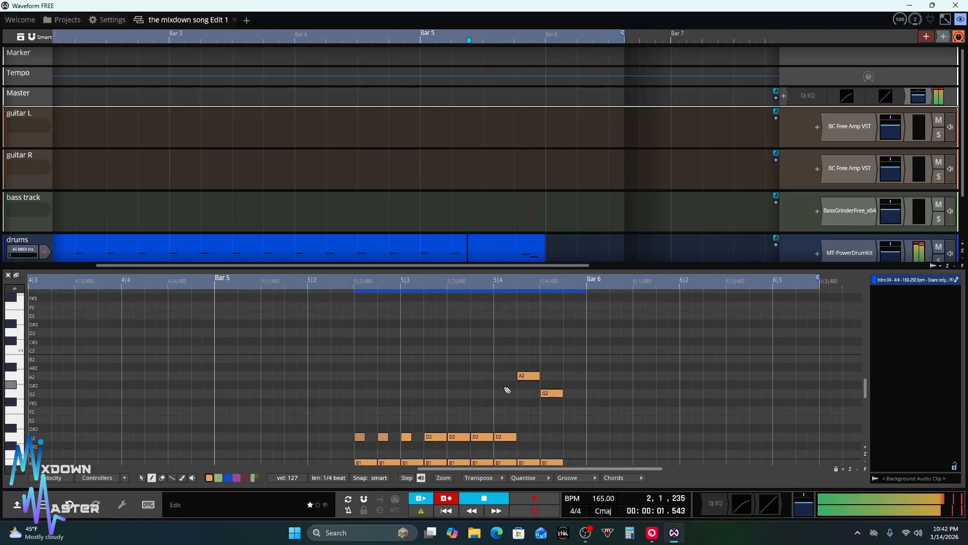
pyautogui.press('space')
pyautogui.click(18, 334)
pyautogui.click(17, 333)
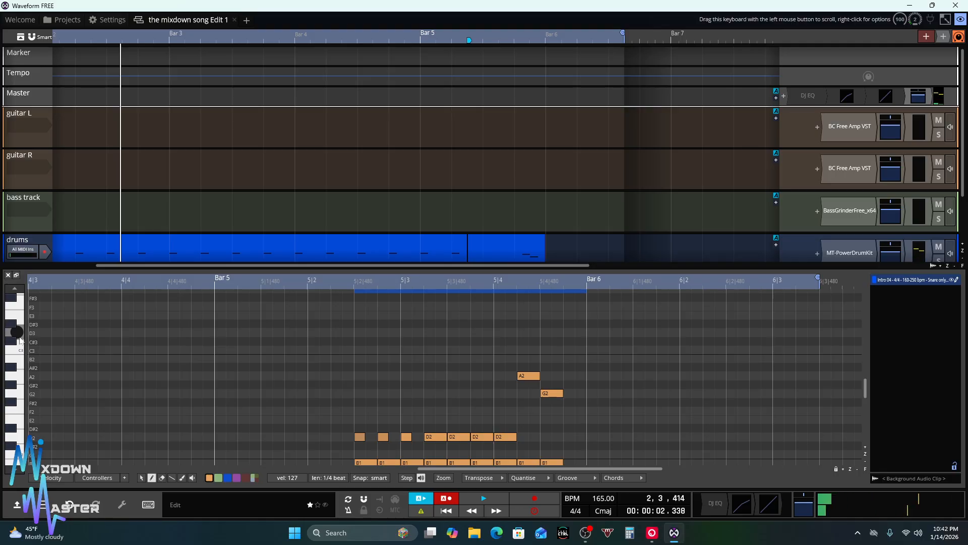
pyautogui.click(500, 343)
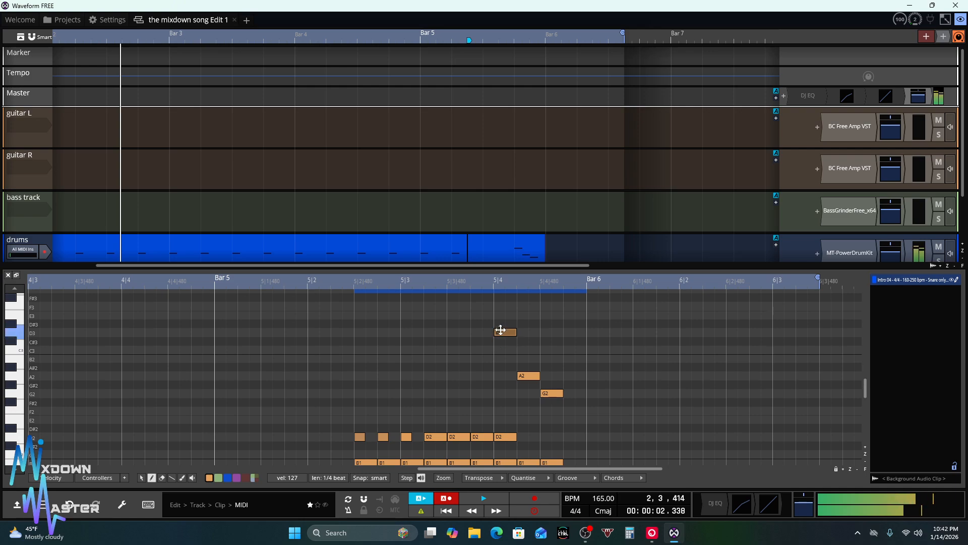
pyautogui.press('space')
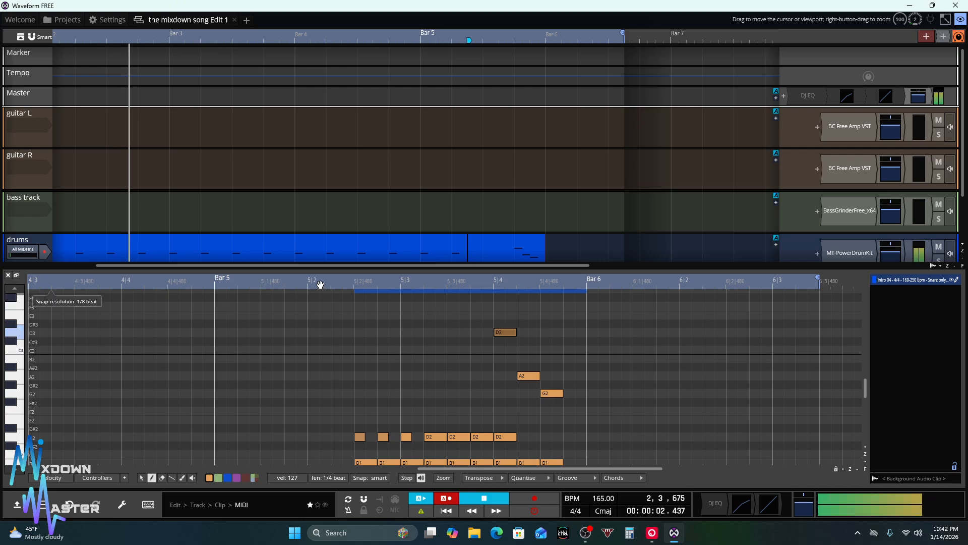
pyautogui.doubleClick(503, 438)
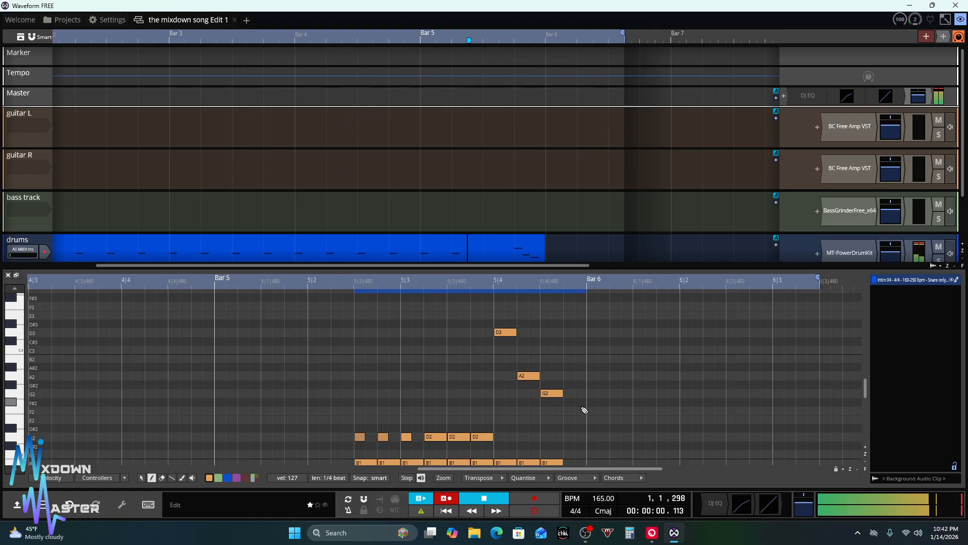
# Add a final B1 note ending at Bar 6, stop playback and close the note editor
pyautogui.scroll(-2, 585, 410)
pyautogui.click(567, 419)
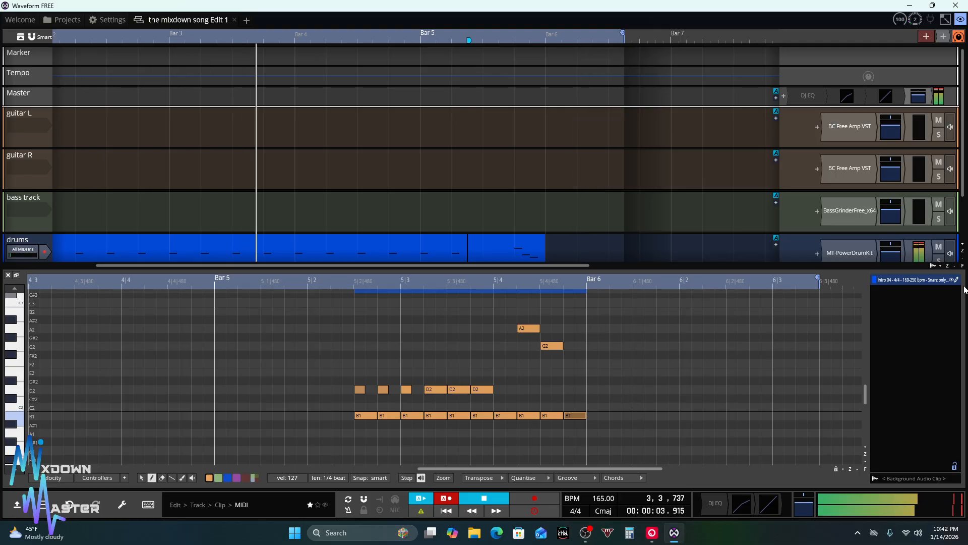
pyautogui.press('space')
pyautogui.click(7, 275)
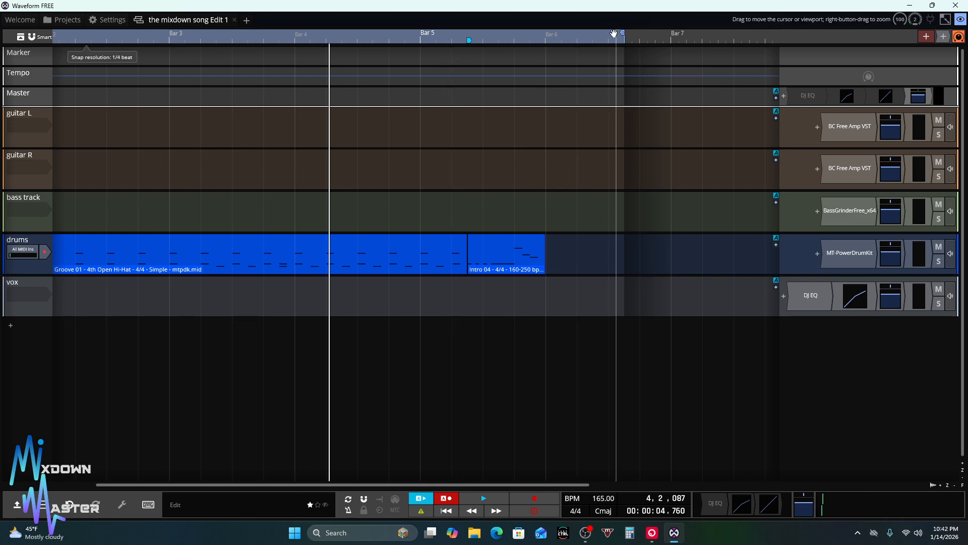
# Extend the end of the marked timeline range to Bar 11
pyautogui.moveTo(623, 37)
pyautogui.mouseDown()
pyautogui.moveTo(548, 31)
pyautogui.moveTo(492, 58)
pyautogui.moveTo(428, 62)
pyautogui.moveTo(560, 34)
pyautogui.moveTo(741, 43)
pyautogui.moveTo(706, 42)
pyautogui.mouseUp()
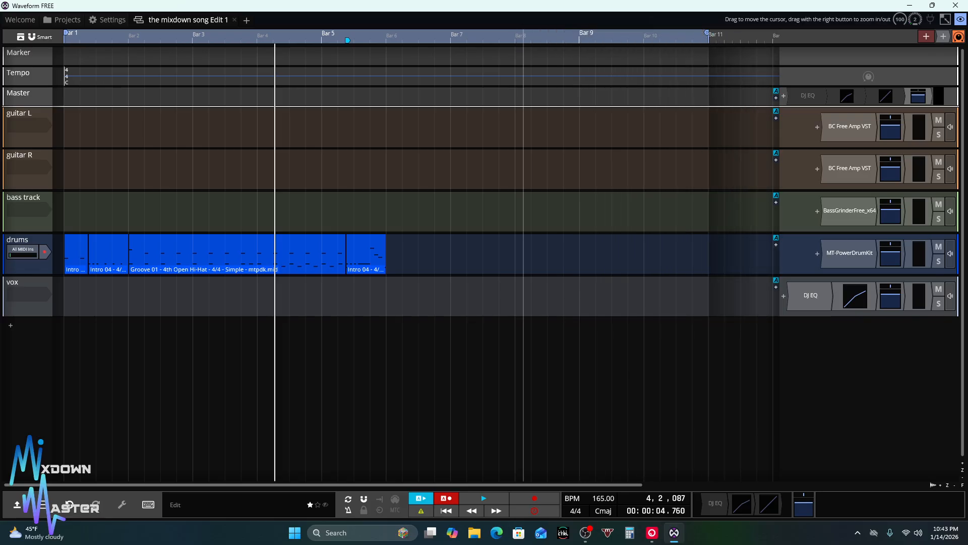
pyautogui.hscroll(1, 494, 485)
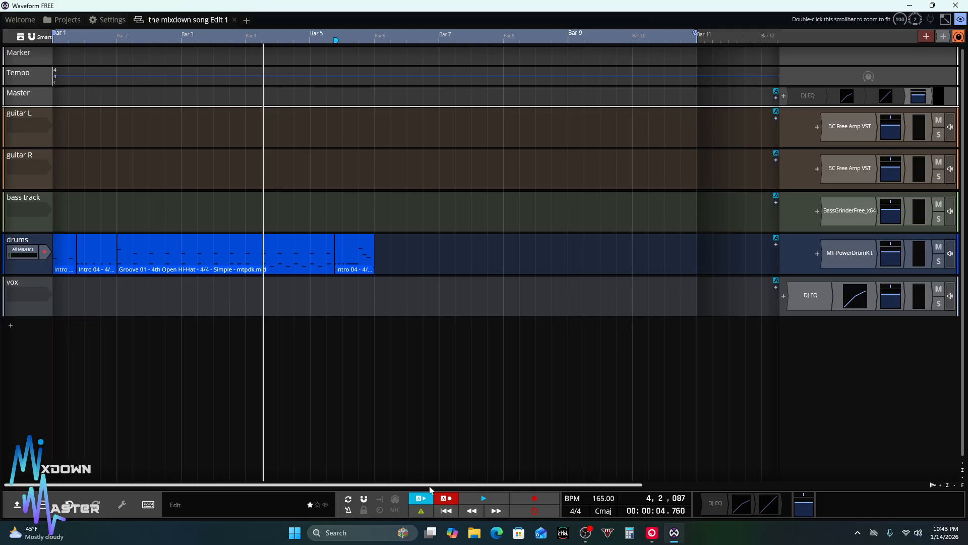
pyautogui.hscroll(1, 473, 485)
pyautogui.hscroll(-1, 473, 485)
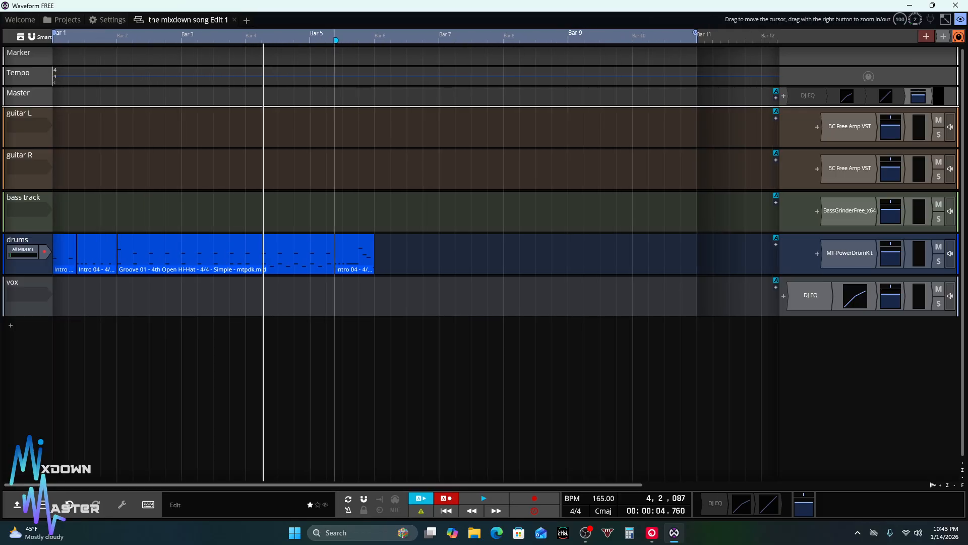
# Duplicate the Groove 01 open hi-hat clip on the drums track
pyautogui.rightClick(200, 242)
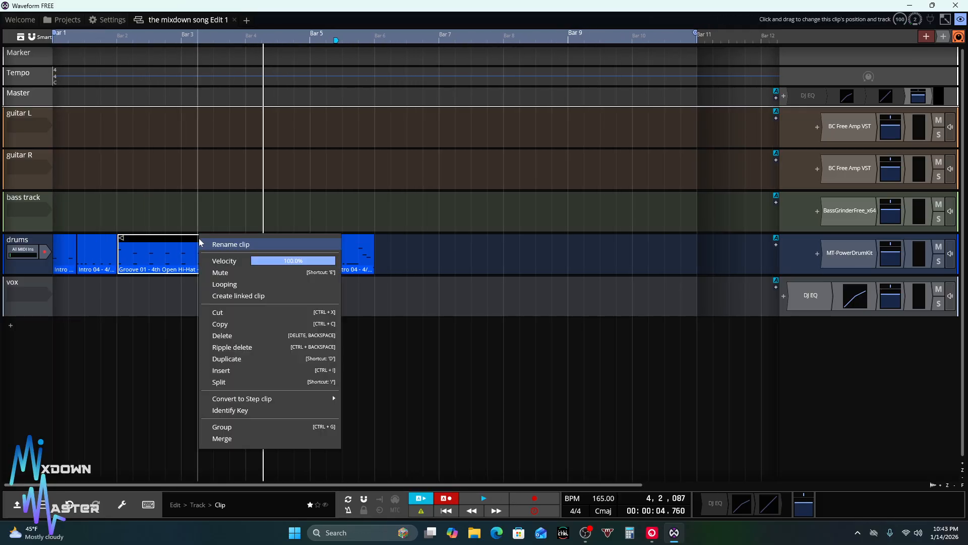
pyautogui.click(224, 358)
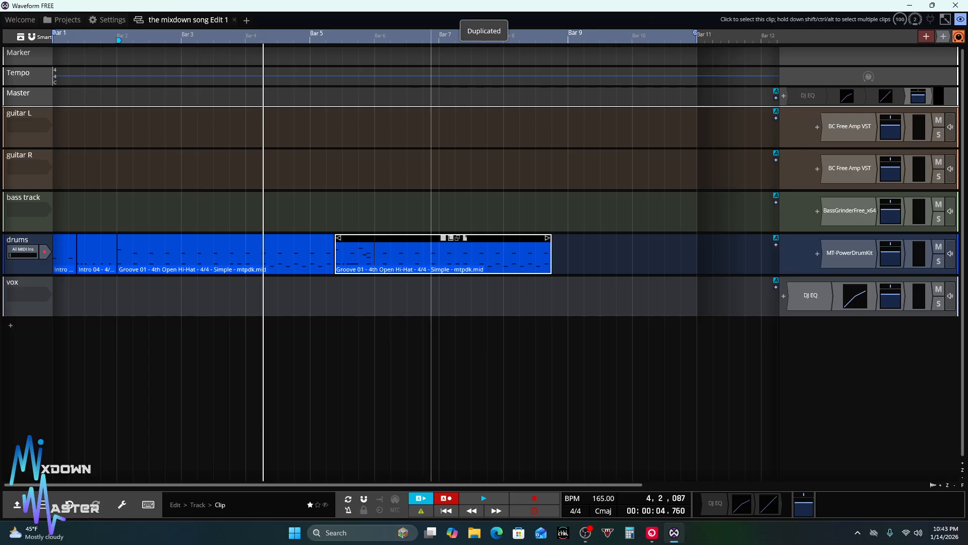
# Move the duplicated Groove 01 clip to start at Bar 6, right after the fill, and play back the transition
pyautogui.moveTo(415, 239); pyautogui.dragTo(456, 244)
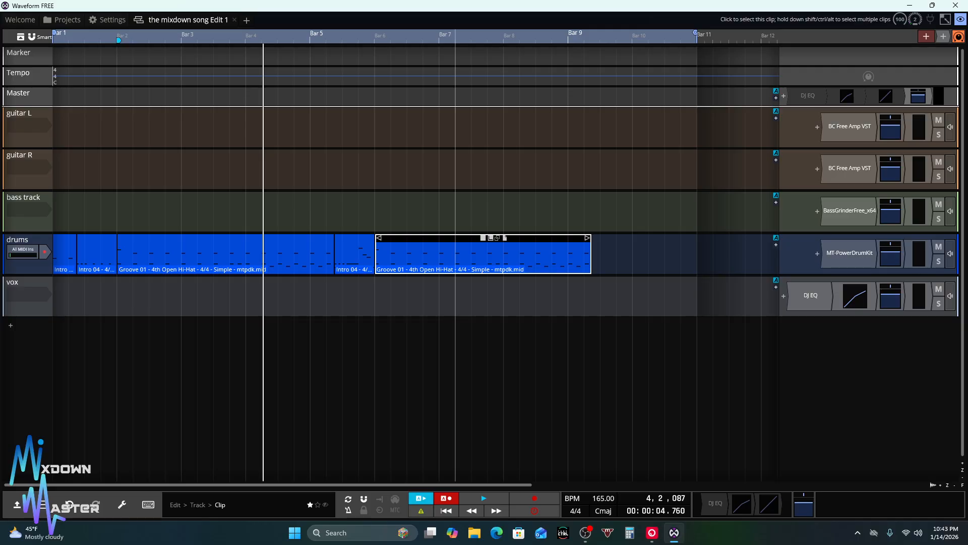
pyautogui.press('space')
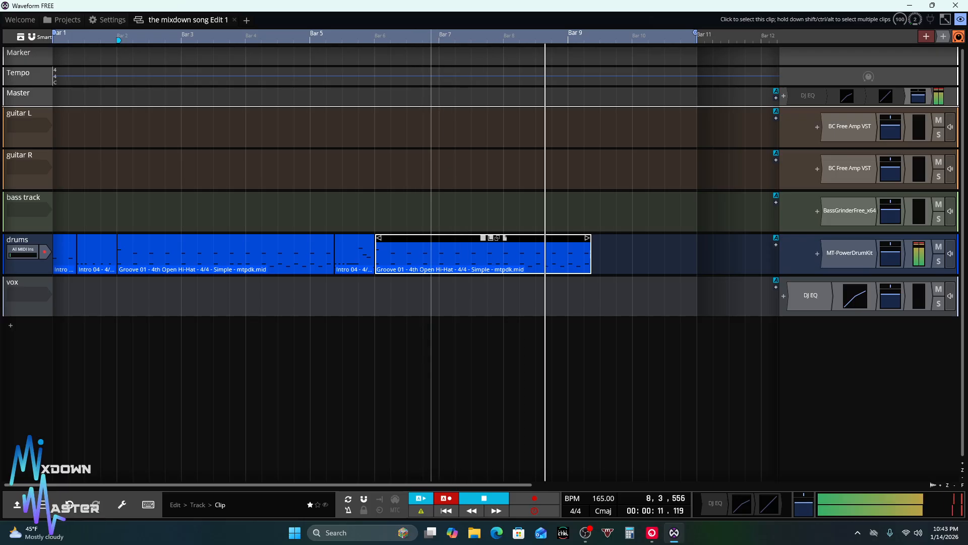
pyautogui.press('space')
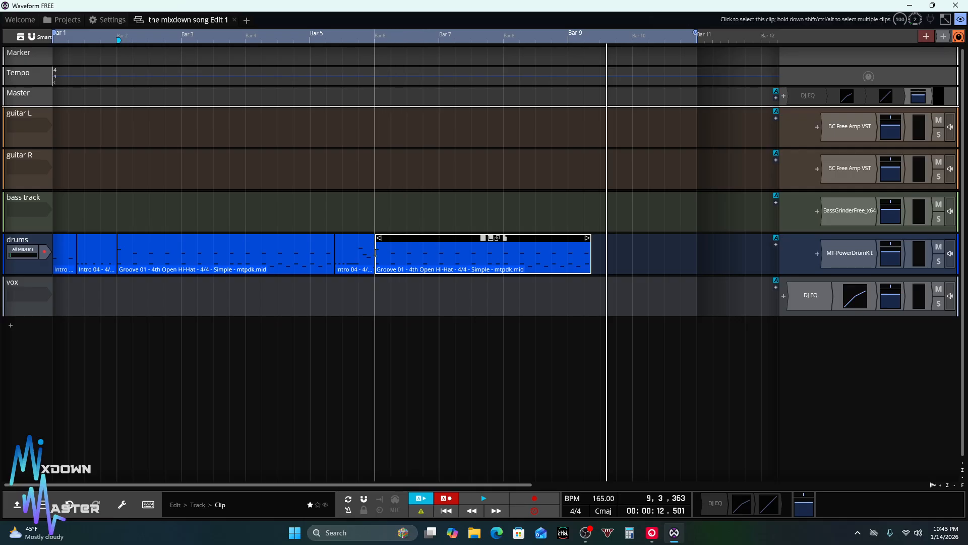
# Trim one beat off the start of the second Groove 01 clip and move it back to Bar 6
pyautogui.moveTo(381, 253); pyautogui.dragTo(392, 253)
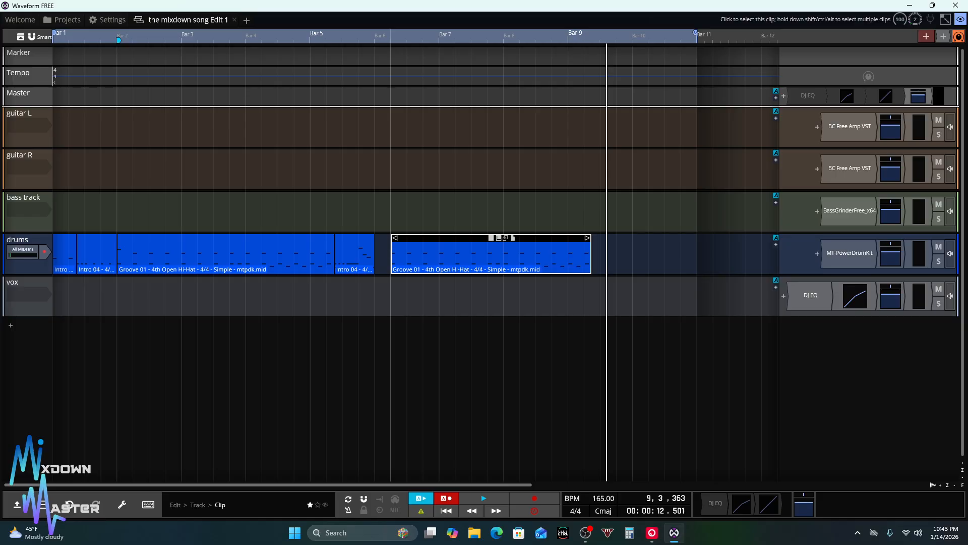
pyautogui.moveTo(446, 238); pyautogui.dragTo(424, 242)
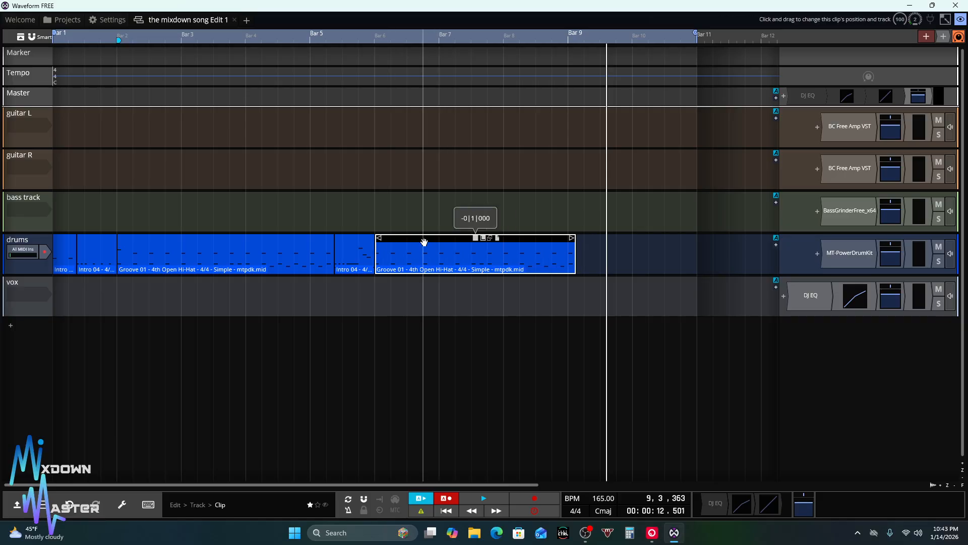
# Play the drums from the song's beginning through the fill to check the transition into the trimmed groove
pyautogui.click(447, 514)
pyautogui.press('space')
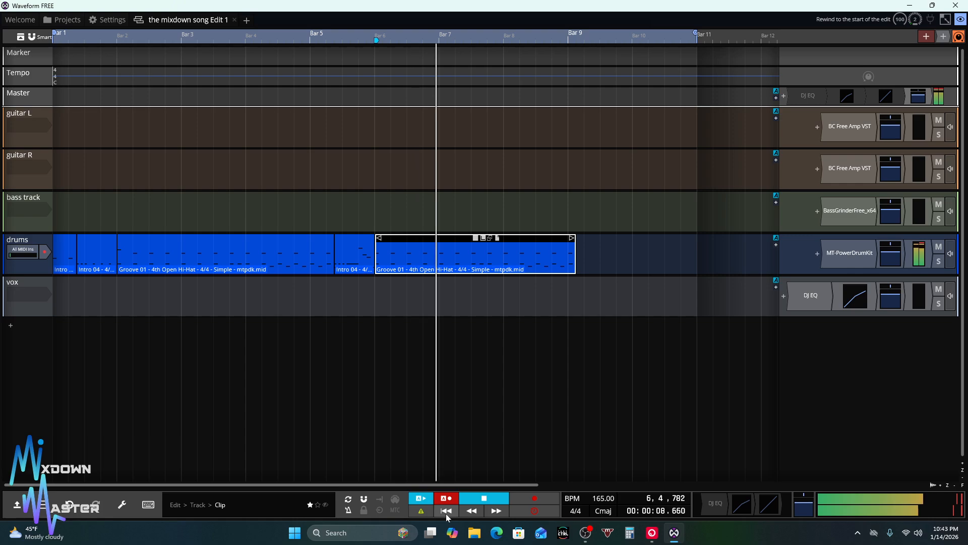
pyautogui.click(444, 513)
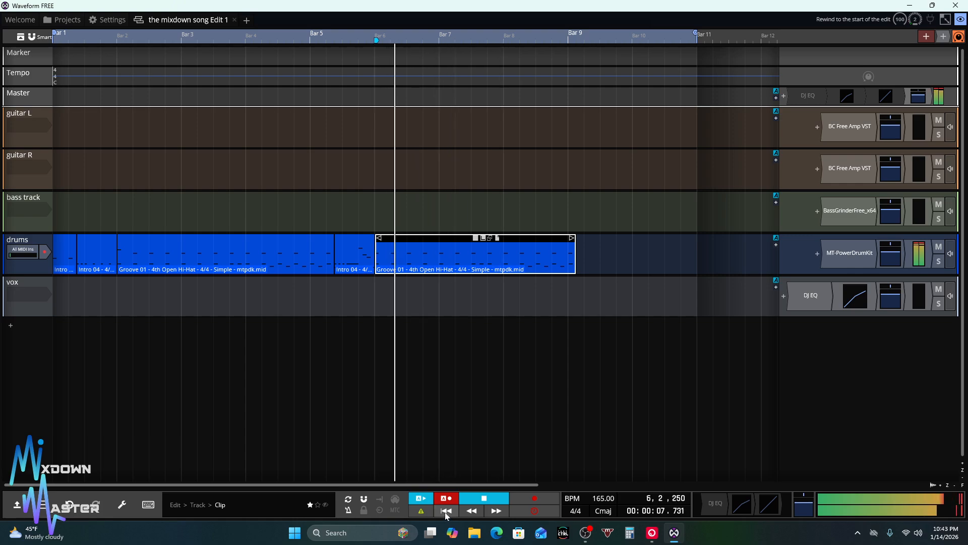
pyautogui.press('space')
pyautogui.click(445, 513)
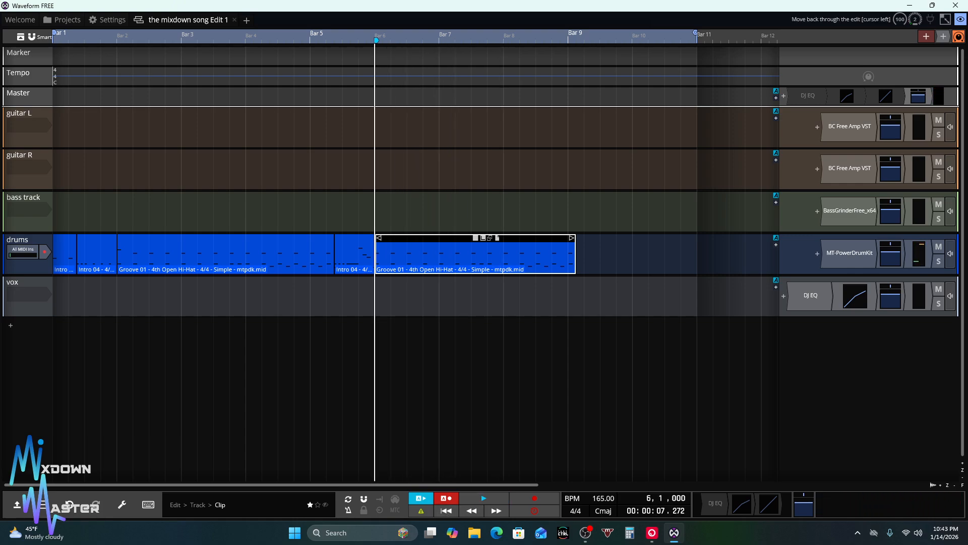
pyautogui.click(464, 512)
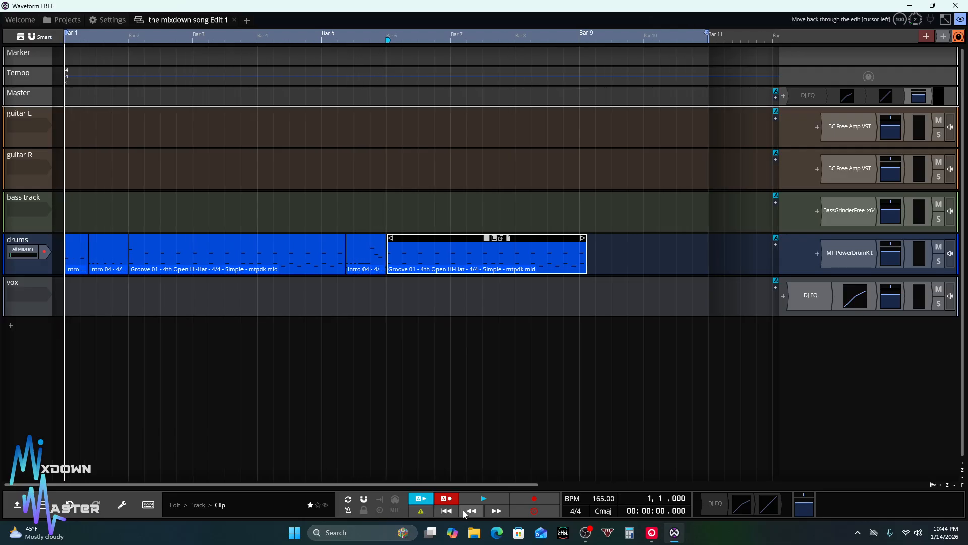
pyautogui.press('space')
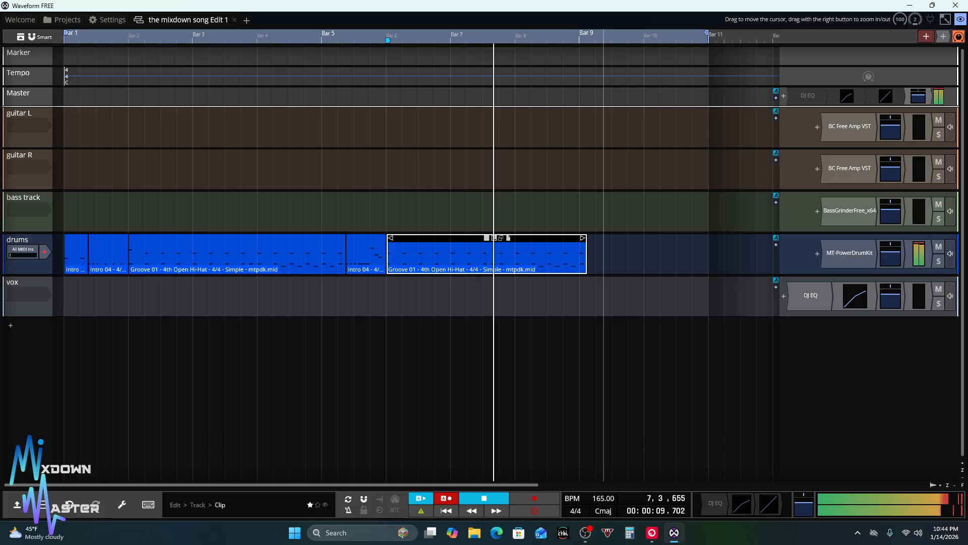
pyautogui.press('space')
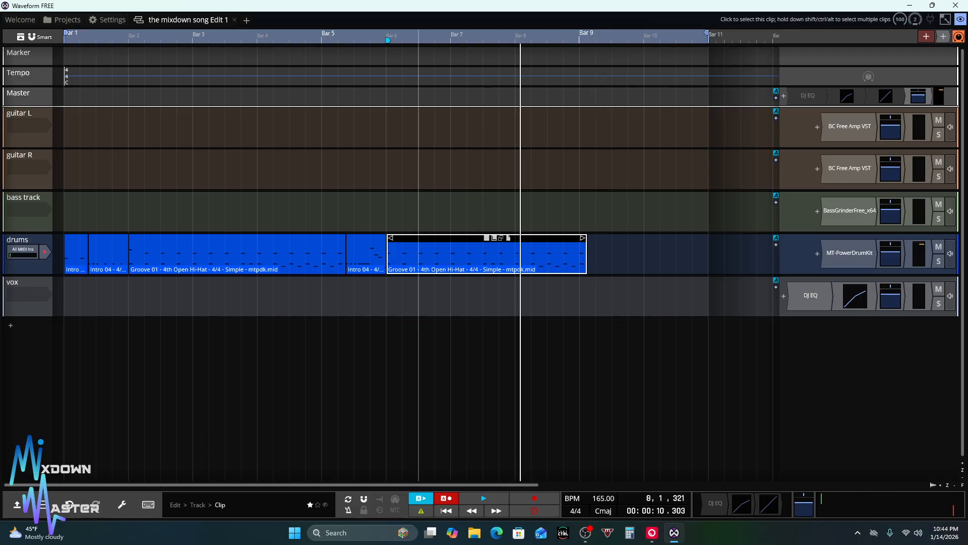
# Try the trimmed groove clip one beat later, play from just before Bar 3, and return the clip to Bar 6
pyautogui.moveTo(414, 239); pyautogui.dragTo(428, 239)
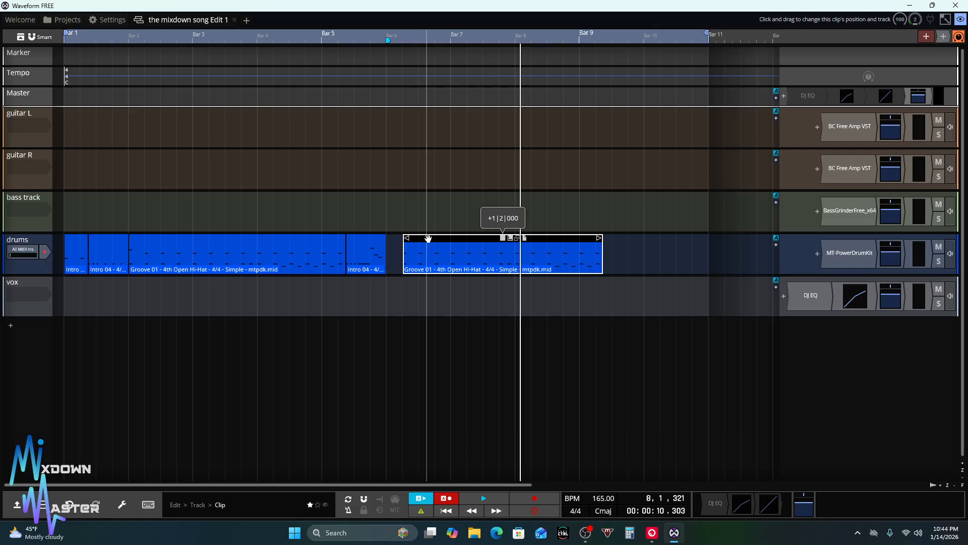
pyautogui.click(184, 39)
pyautogui.press('space')
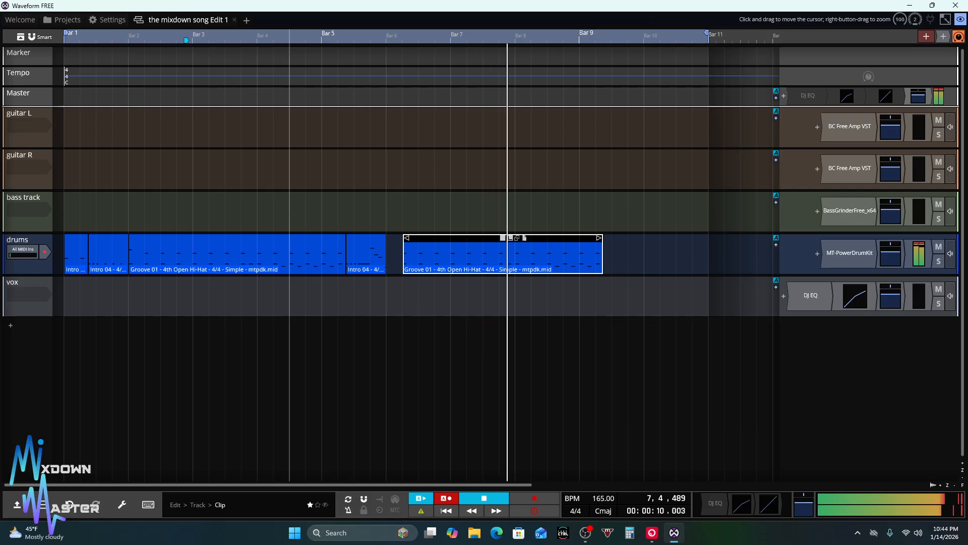
pyautogui.press('space')
pyautogui.moveTo(449, 240); pyautogui.dragTo(427, 240)
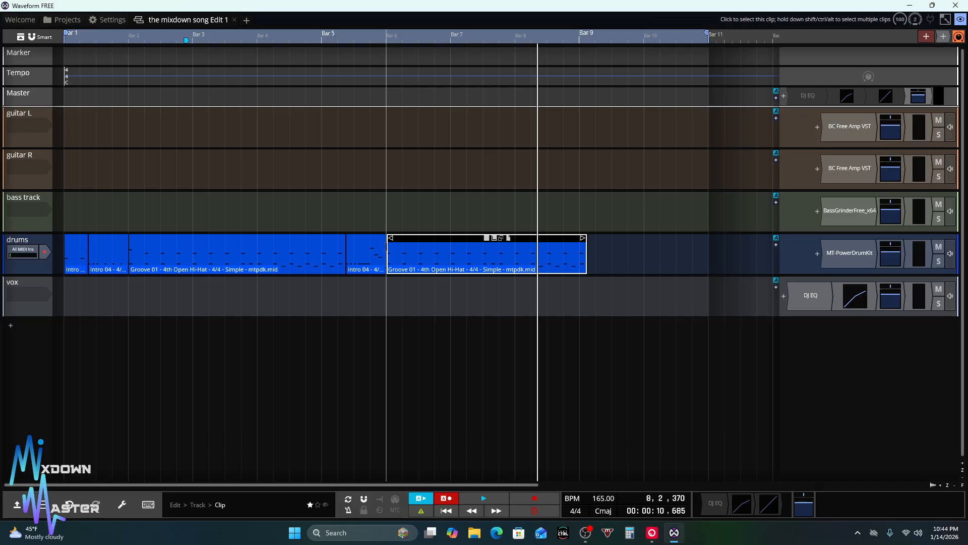
# Trim a further half beat off the start of the second groove clip and move it back to Bar 6
pyautogui.moveTo(388, 246); pyautogui.dragTo(393, 247)
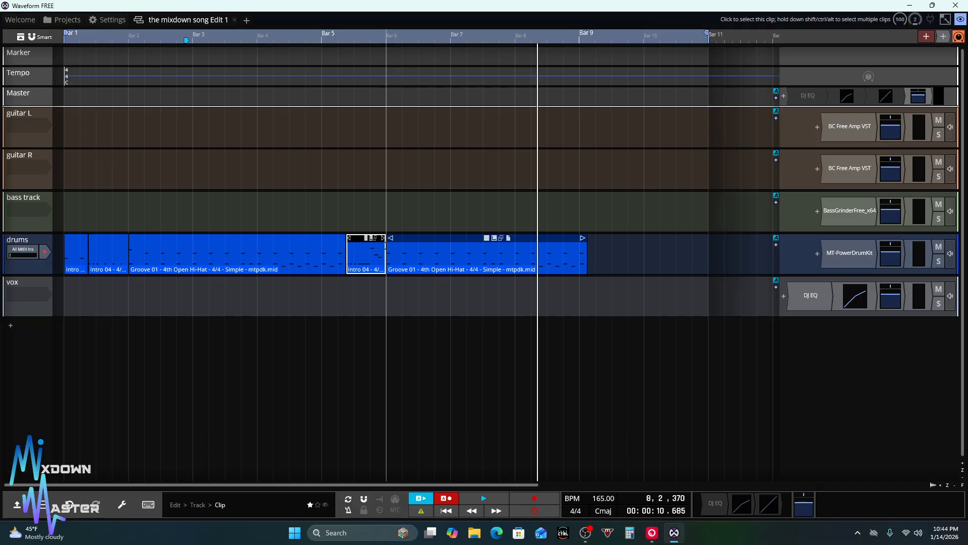
pyautogui.click(396, 242)
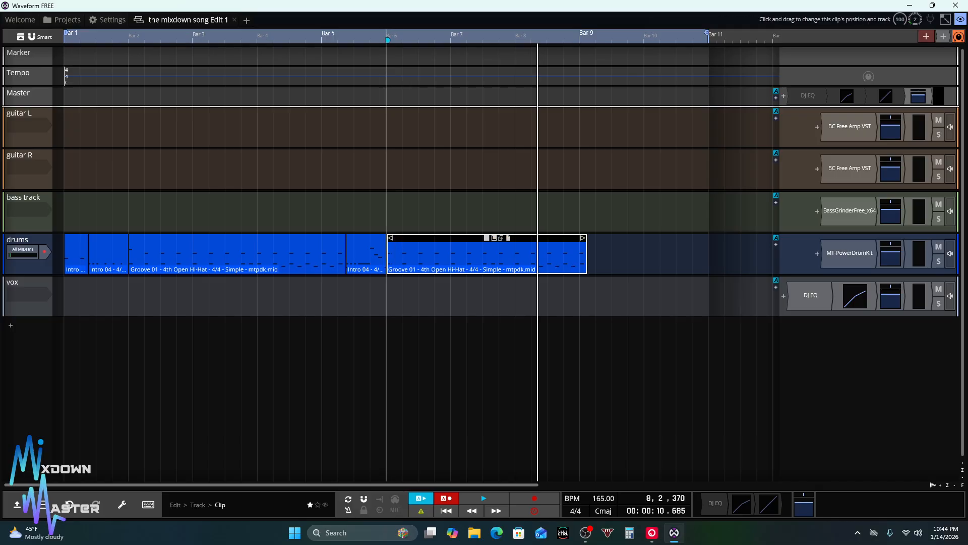
pyautogui.moveTo(387, 247); pyautogui.dragTo(398, 247)
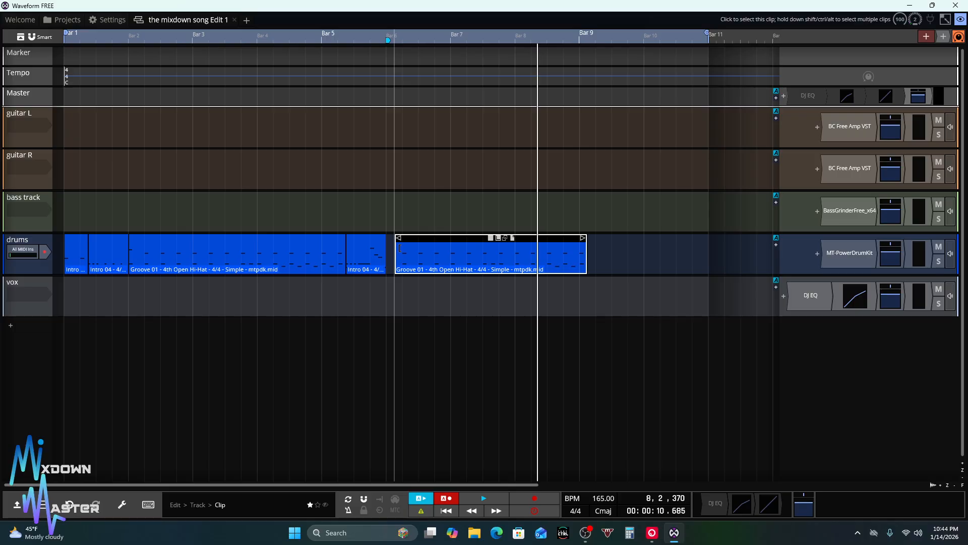
pyautogui.moveTo(411, 242); pyautogui.dragTo(404, 239)
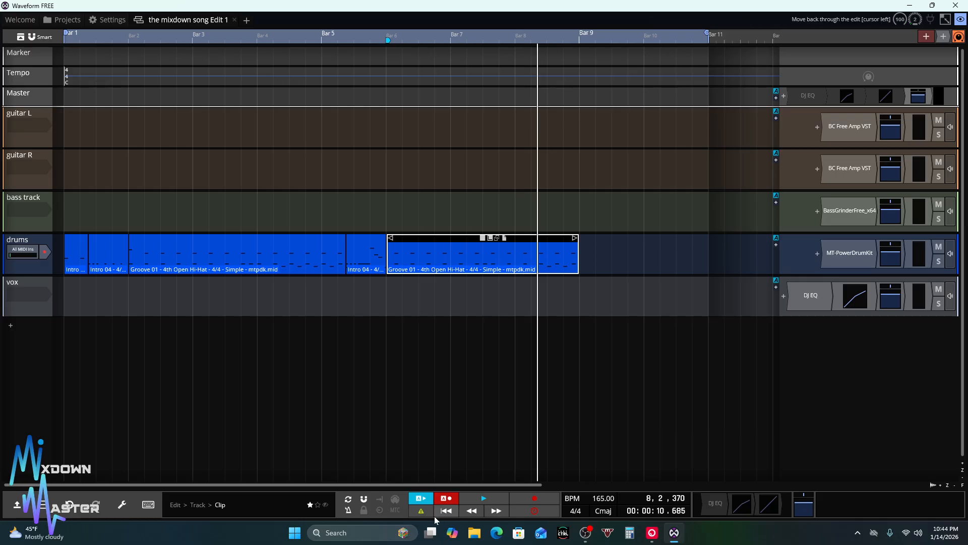
# Play the drums from the beginning to check the groove entry at Bar 6
pyautogui.click(446, 511)
pyautogui.click(446, 510)
pyautogui.press('space')
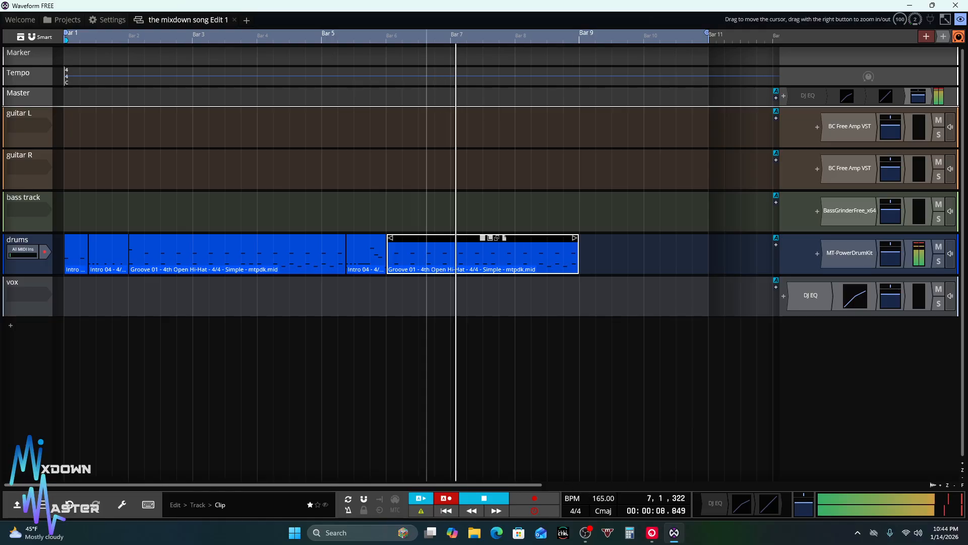
pyautogui.press('space')
# Trim another half beat off the second groove clip's start, realign it to Bar 6 and listen to the transition
pyautogui.moveTo(386, 252); pyautogui.dragTo(405, 244)
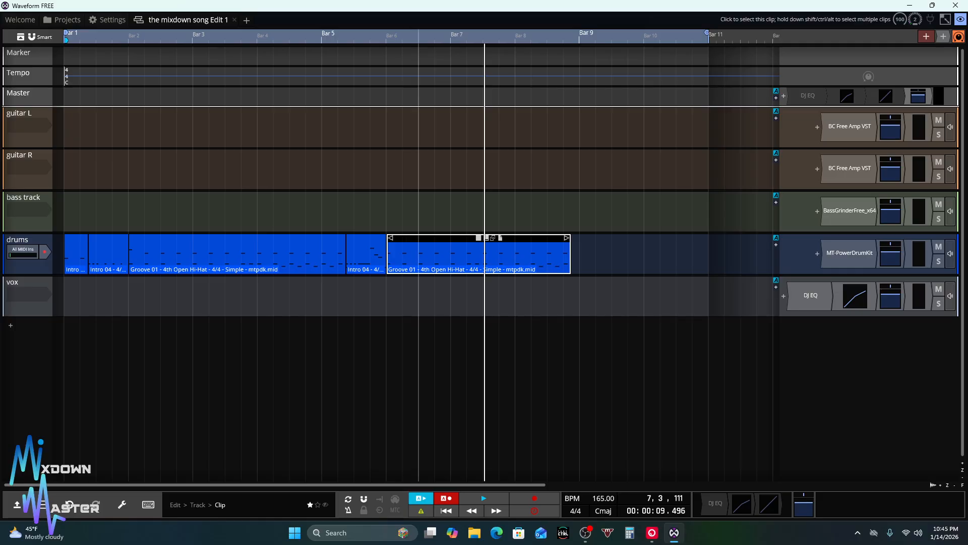
pyautogui.press('space')
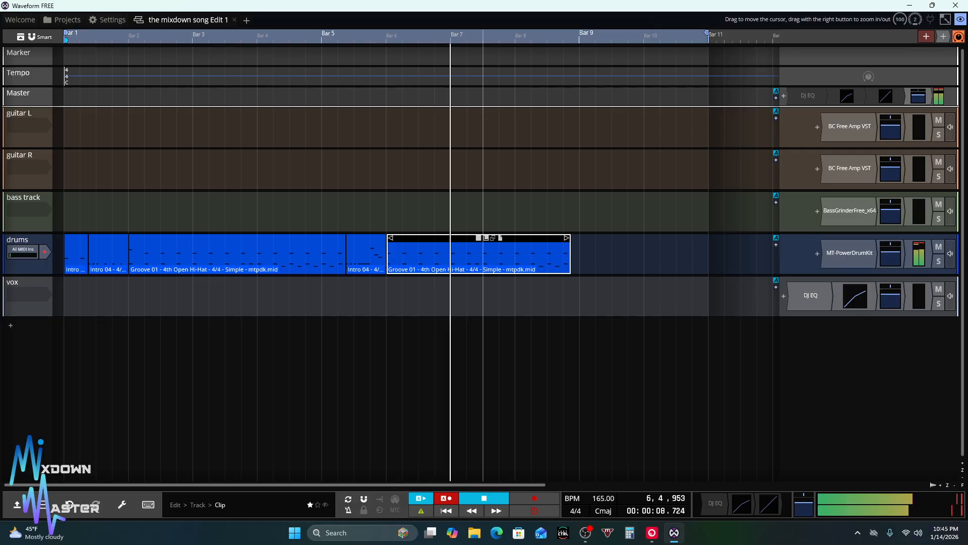
pyautogui.press('space')
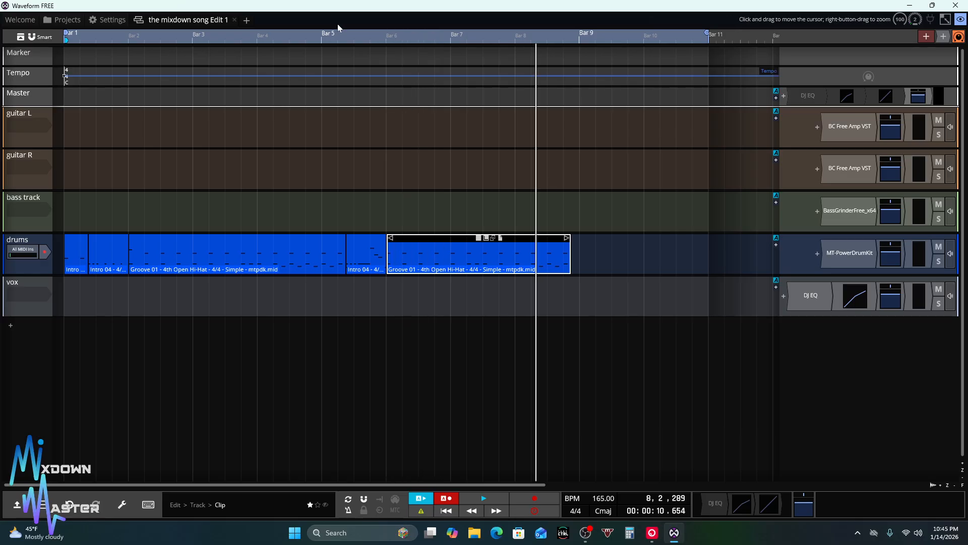
pyautogui.click(305, 37)
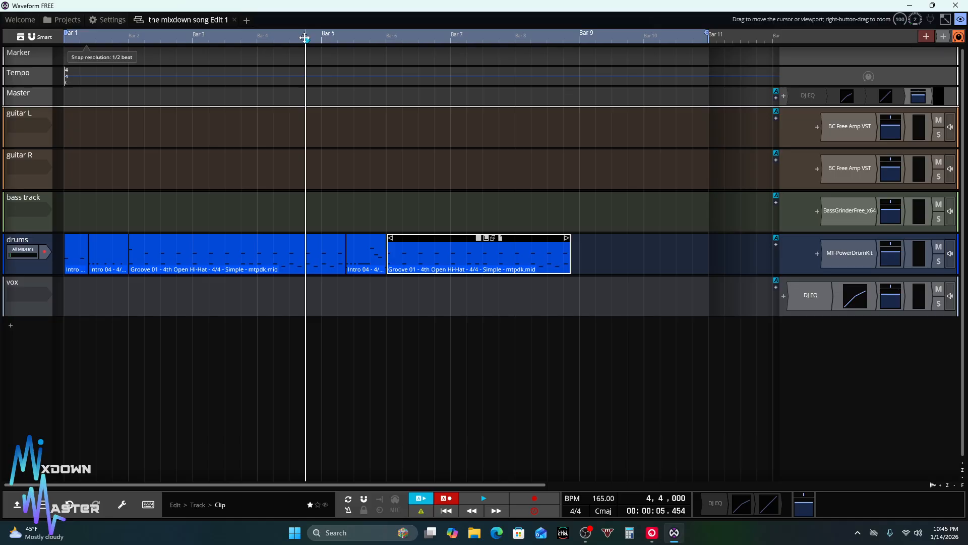
pyautogui.press('space')
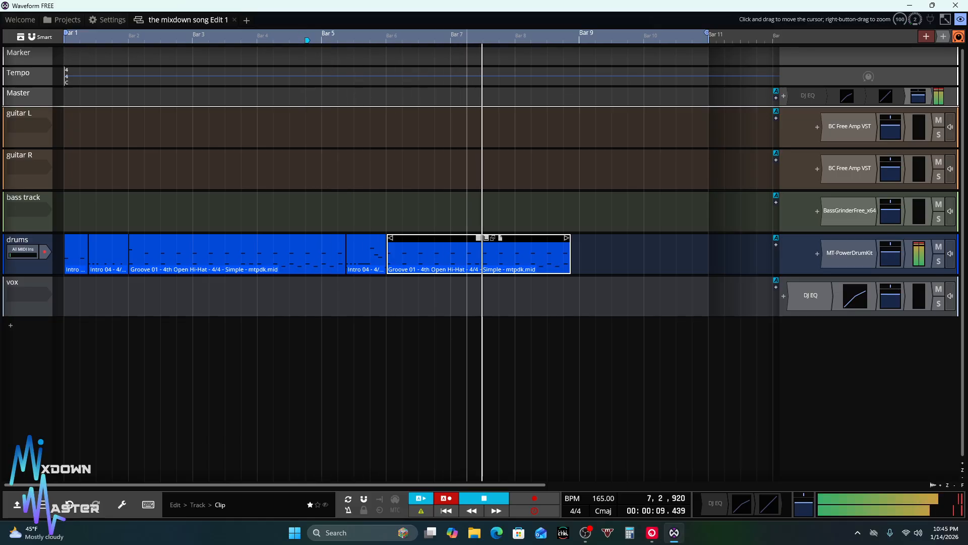
pyautogui.press('space')
# Shift the second groove clip one beat later, extend its start back to Bar 6, and play from around Bar 4
pyautogui.moveTo(450, 240)
pyautogui.mouseDown()
pyautogui.moveTo(509, 237)
pyautogui.moveTo(468, 243)
pyautogui.mouseUp()
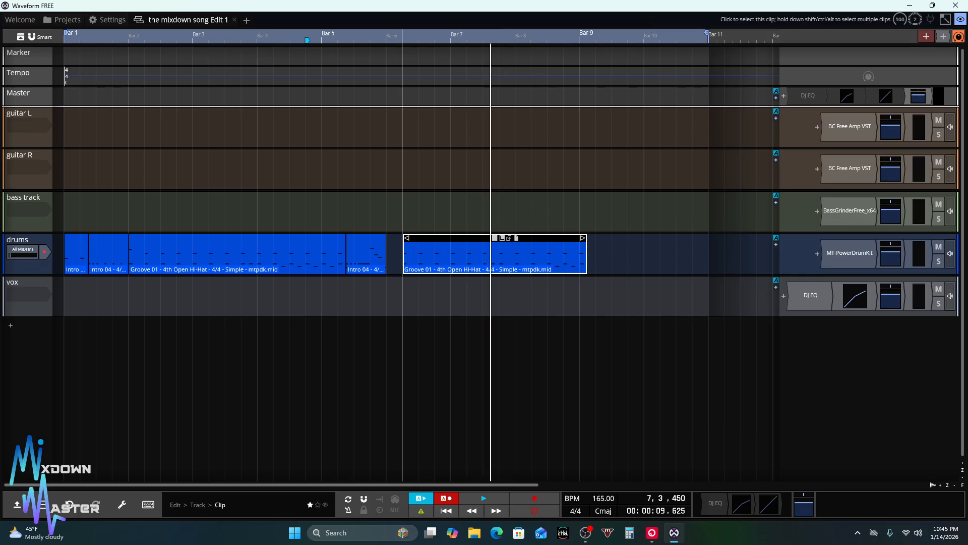
pyautogui.moveTo(400, 250); pyautogui.dragTo(385, 254)
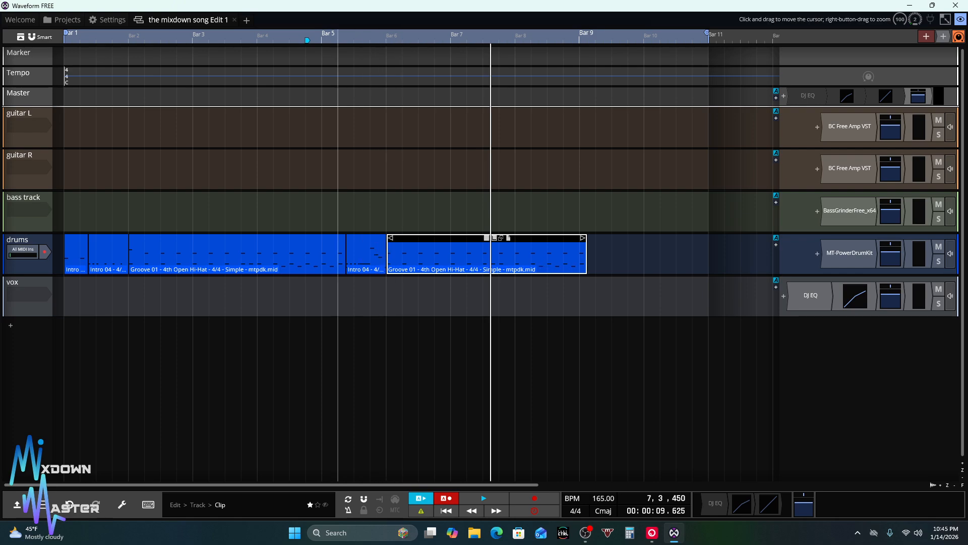
pyautogui.click(265, 42)
pyautogui.press('space')
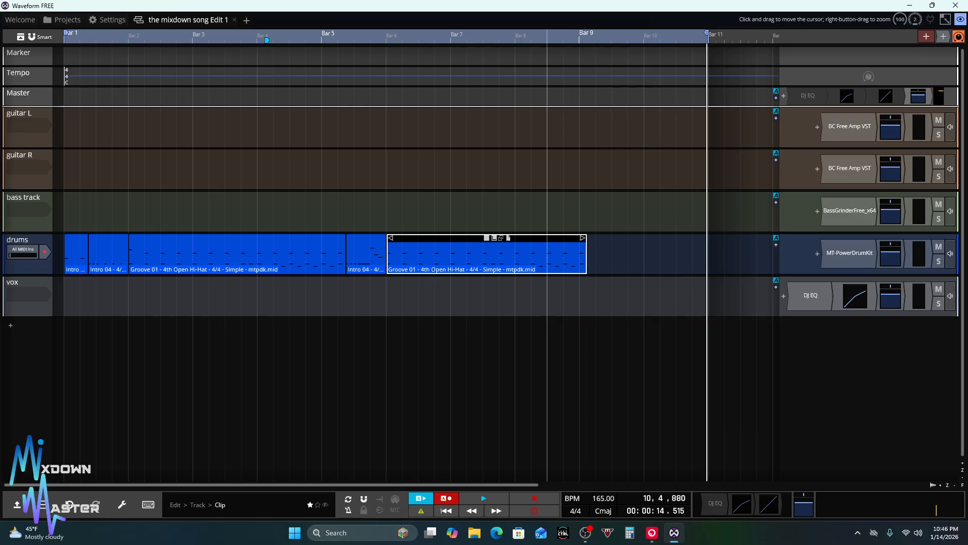
# Delete the trimmed duplicate Groove 01 clip after the fill on the drums track
pyautogui.rightClick(533, 242)
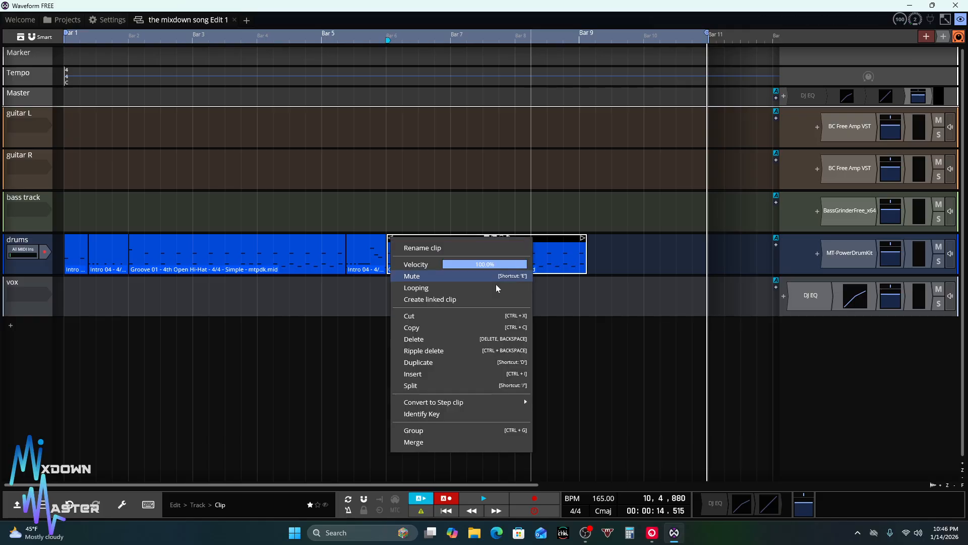
pyautogui.click(437, 342)
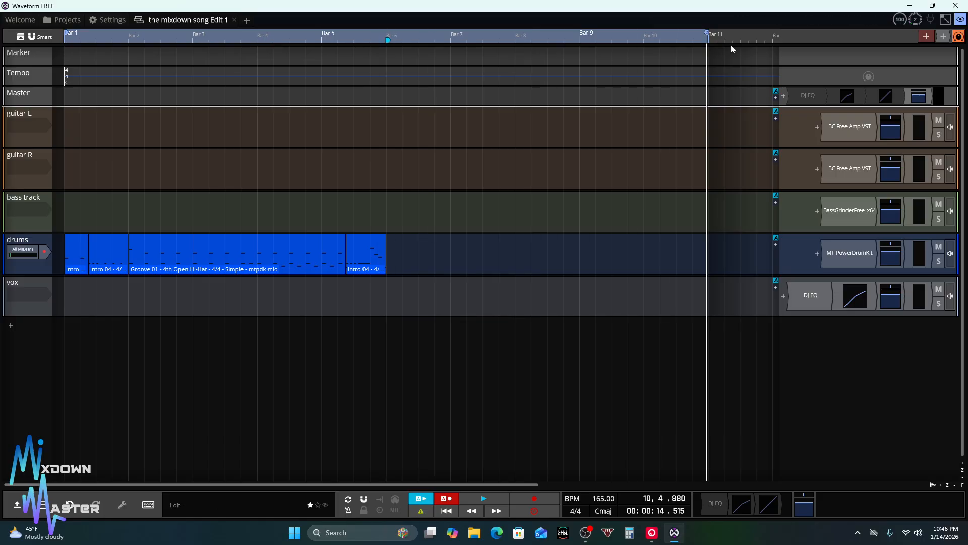
# Extend the end of the marked timeline range to Bar 12
pyautogui.moveTo(707, 34)
pyautogui.mouseDown()
pyautogui.moveTo(429, 72)
pyautogui.moveTo(243, 82)
pyautogui.mouseUp()
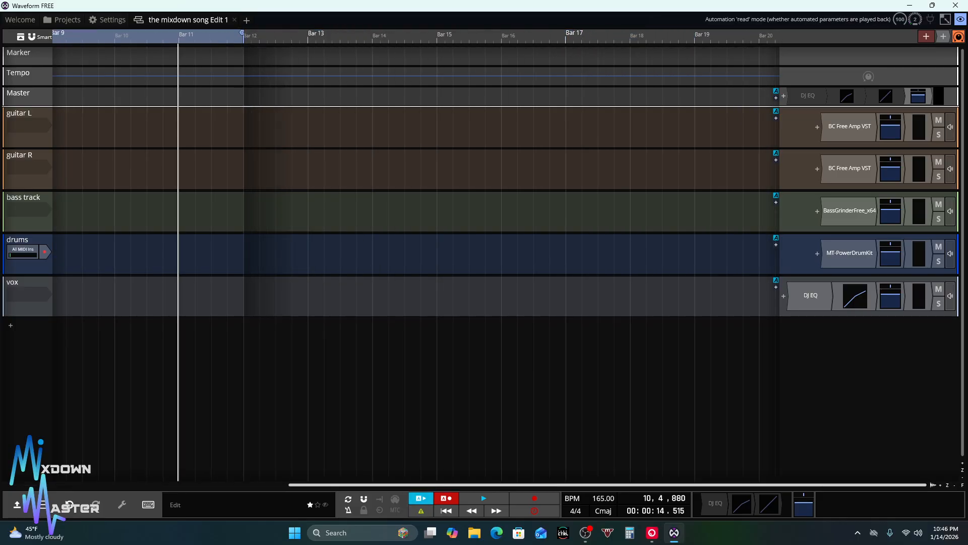
pyautogui.moveTo(418, 486); pyautogui.dragTo(133, 486)
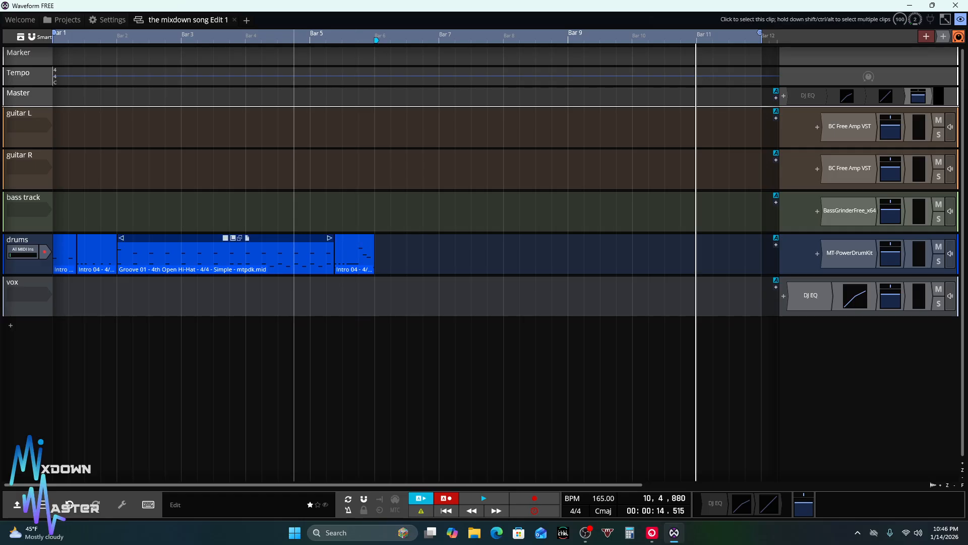
# Duplicate the original Groove 01 open hi-hat clip and move the copy to start at Bar 6
pyautogui.rightClick(282, 237)
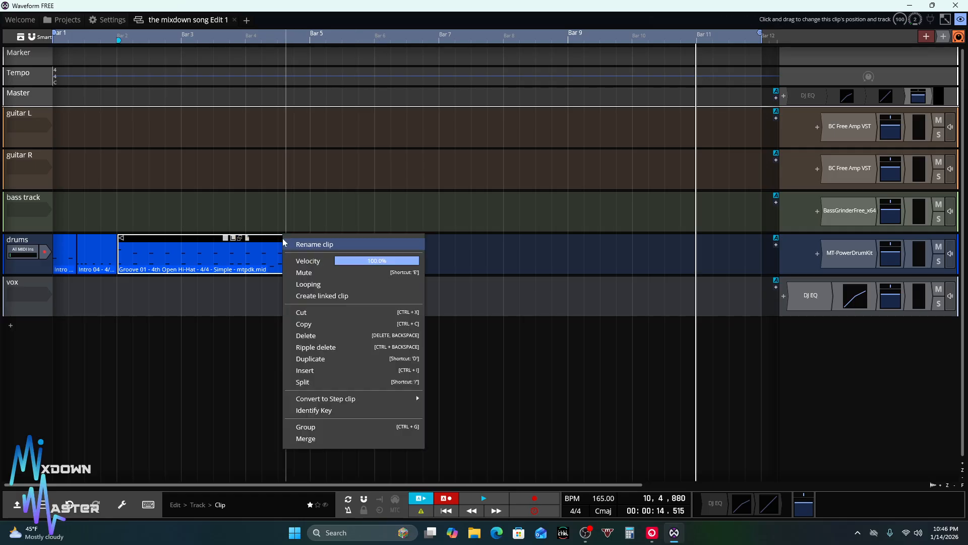
pyautogui.click(311, 359)
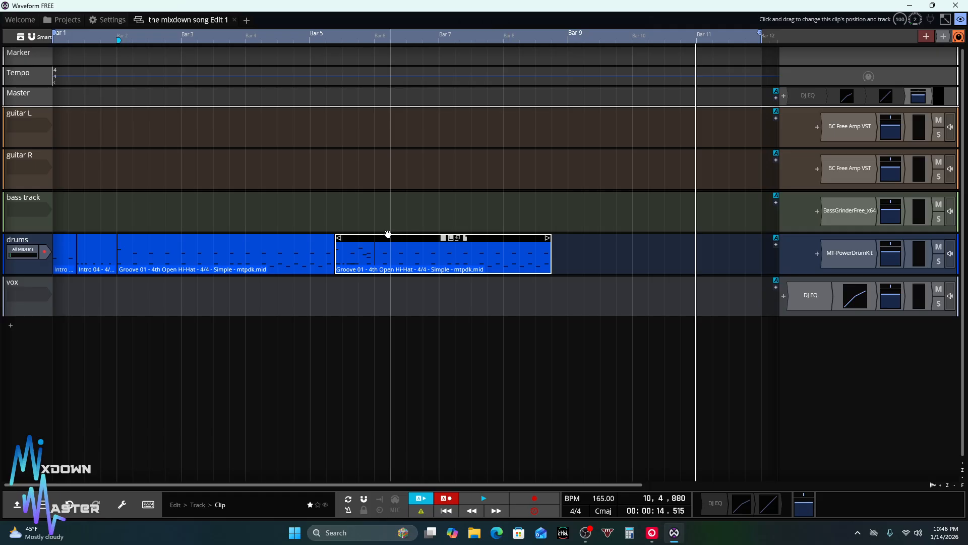
pyautogui.moveTo(386, 238); pyautogui.dragTo(429, 247)
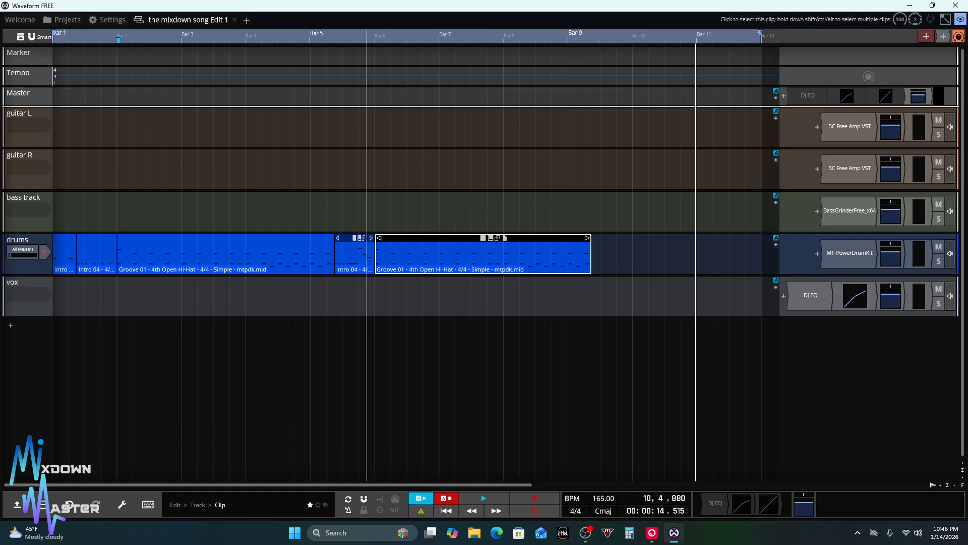
# Duplicate the Intro 04 fill clip before Bar 6 and move the copy to the end of the second Groove 01 clip
pyautogui.rightClick(352, 241)
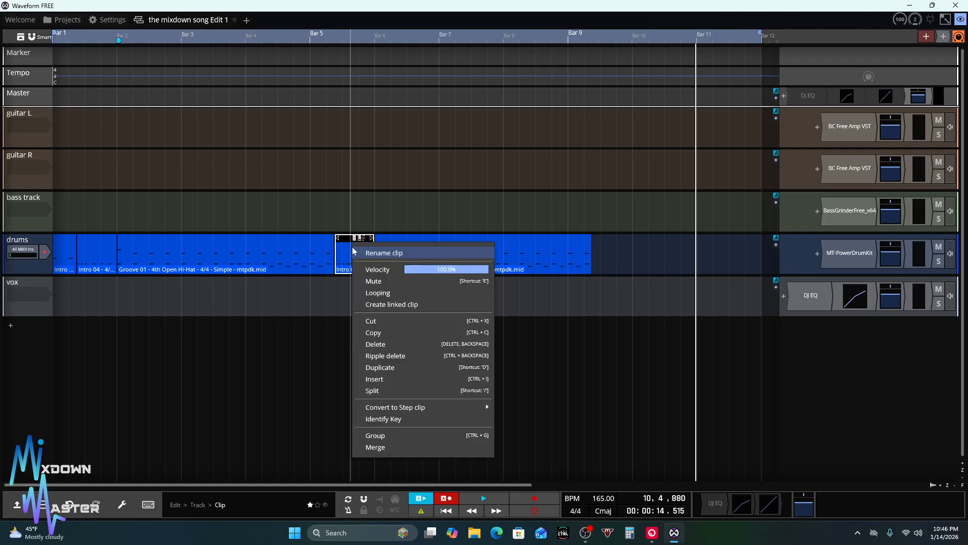
pyautogui.click(384, 368)
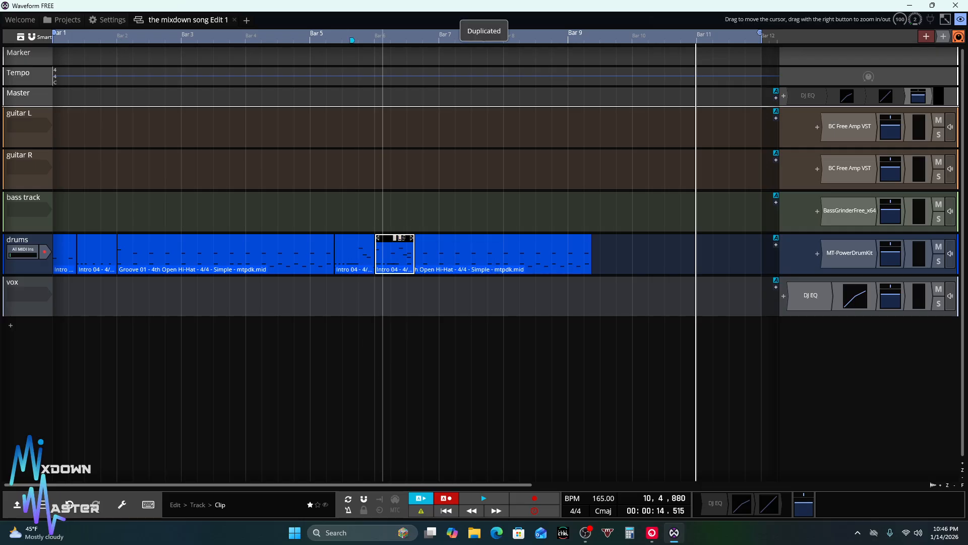
pyautogui.moveTo(384, 239); pyautogui.dragTo(606, 239)
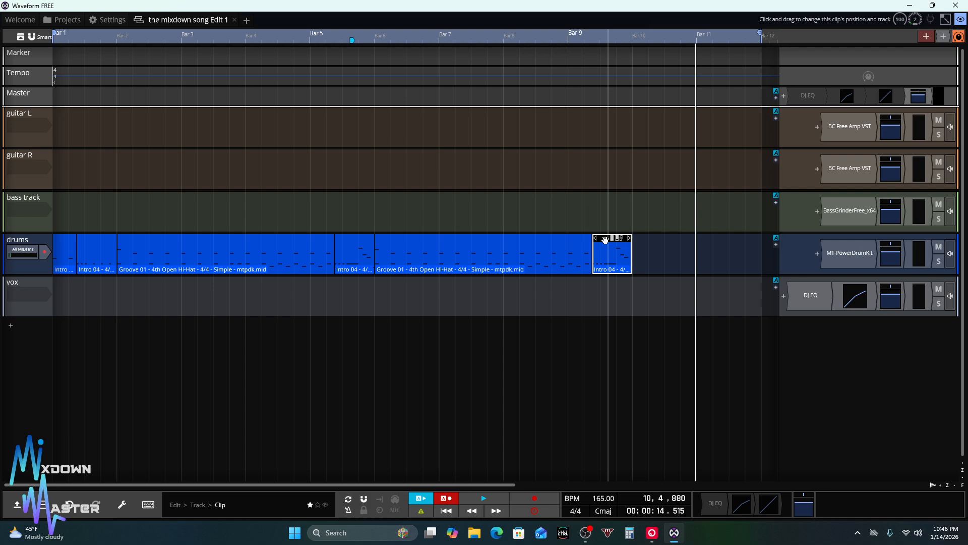
# Shorten the marked timeline range to end at Bar 10 and play the drums arrangement
pyautogui.moveTo(515, 37)
pyautogui.mouseDown()
pyautogui.moveTo(475, 20)
pyautogui.moveTo(494, 69)
pyautogui.moveTo(596, 76)
pyautogui.moveTo(572, 83)
pyautogui.mouseUp()
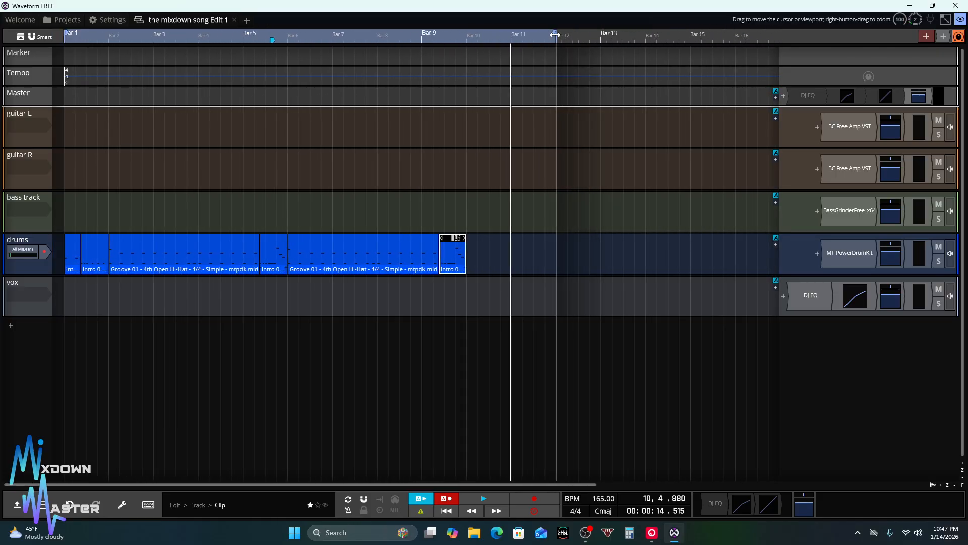
pyautogui.moveTo(550, 35); pyautogui.dragTo(465, 35)
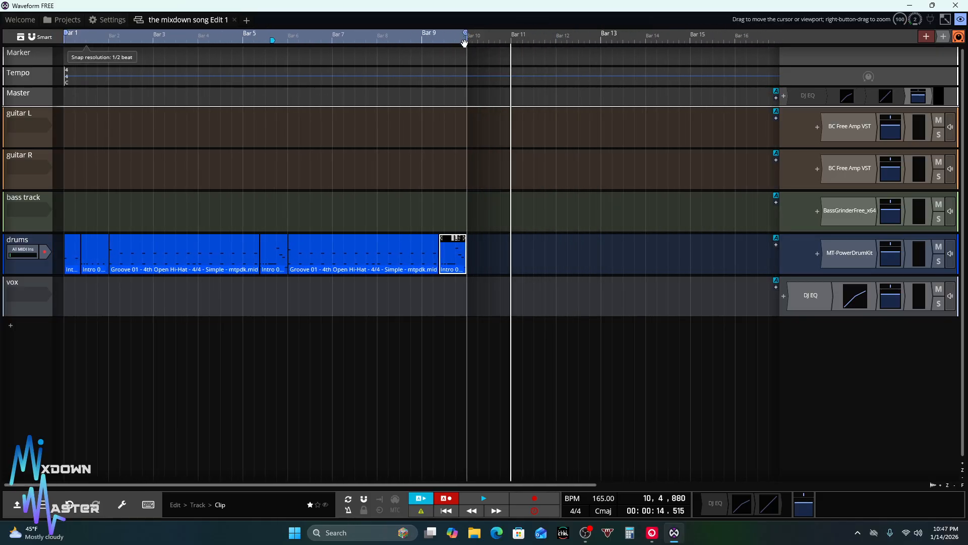
pyautogui.press('space')
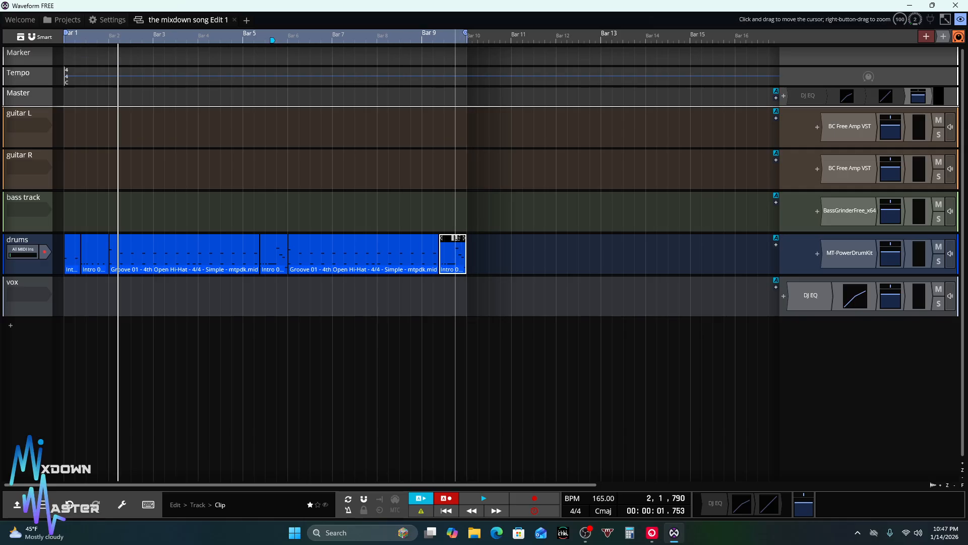
# Set the marked timeline range to run from Bar 6 to Bar 14
pyautogui.moveTo(464, 35)
pyautogui.mouseDown()
pyautogui.moveTo(617, 35)
pyautogui.moveTo(439, 40)
pyautogui.moveTo(467, 52)
pyautogui.moveTo(478, 36)
pyautogui.moveTo(645, 46)
pyautogui.mouseUp()
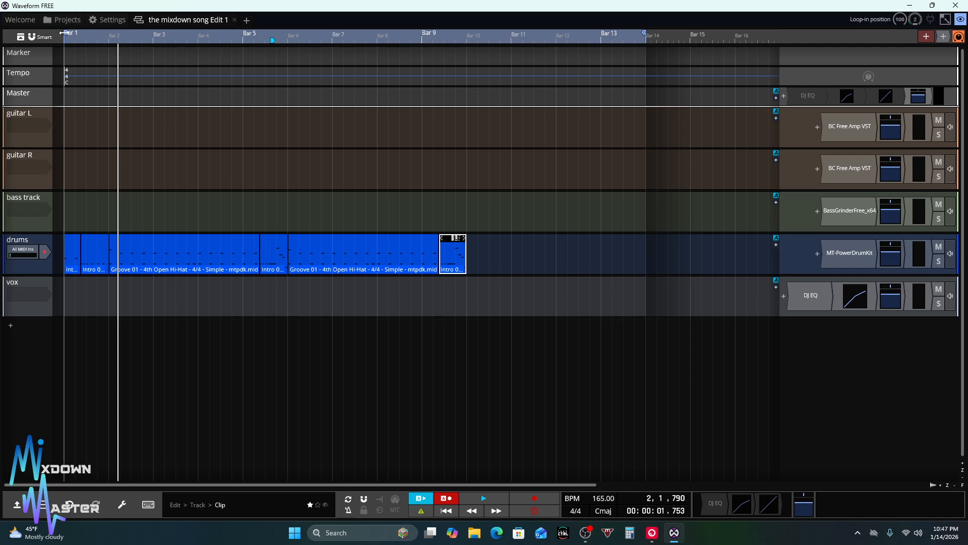
pyautogui.moveTo(67, 34)
pyautogui.mouseDown()
pyautogui.moveTo(378, 41)
pyautogui.moveTo(459, 58)
pyautogui.moveTo(452, 68)
pyautogui.moveTo(288, 64)
pyautogui.moveTo(296, 65)
pyautogui.mouseUp()
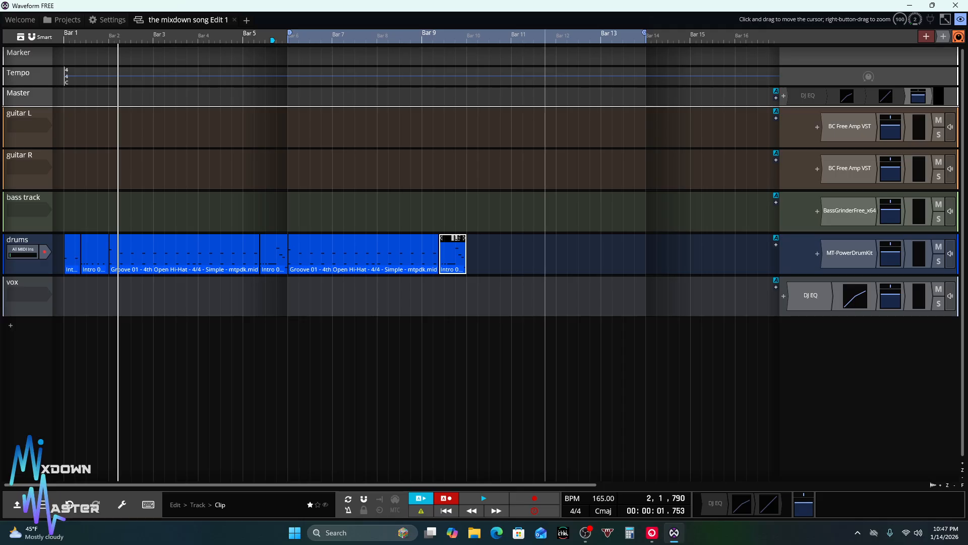
# Open MT-PowerDrumKit from the drums track and audition 8th Open Hi-Hat Grooves 02, 03, 13, 26, 21 and 17 in the 60-150 bpm style list
pyautogui.doubleClick(862, 260)
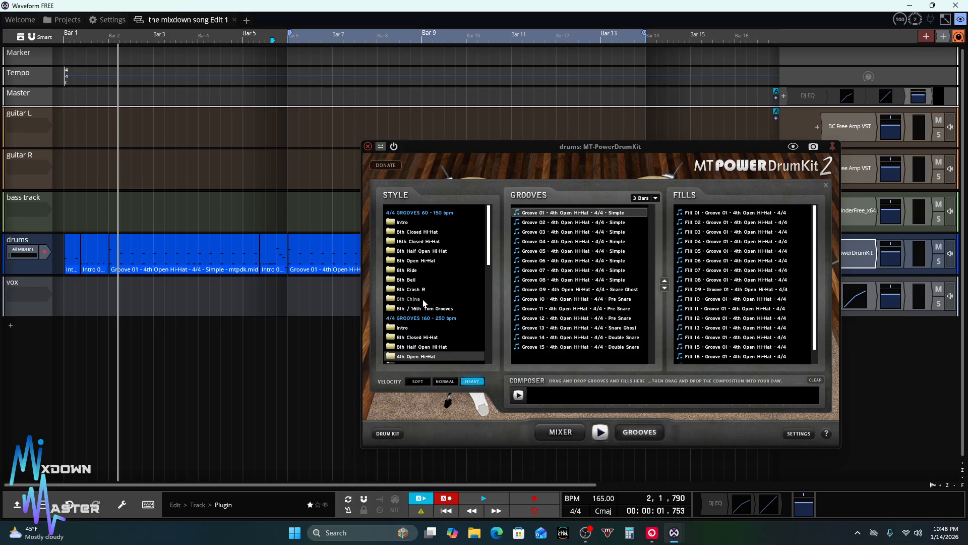
pyautogui.click(428, 262)
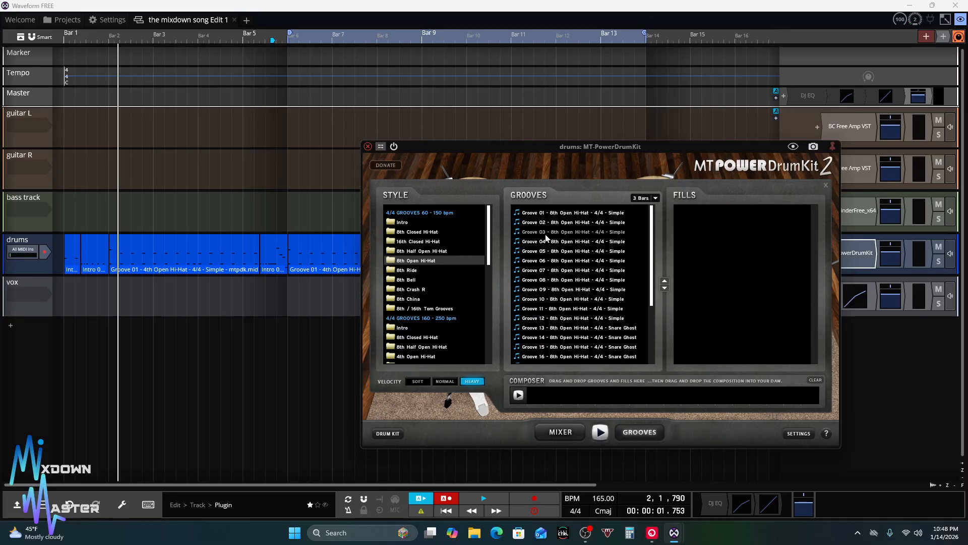
pyautogui.click(570, 220)
pyautogui.click(601, 432)
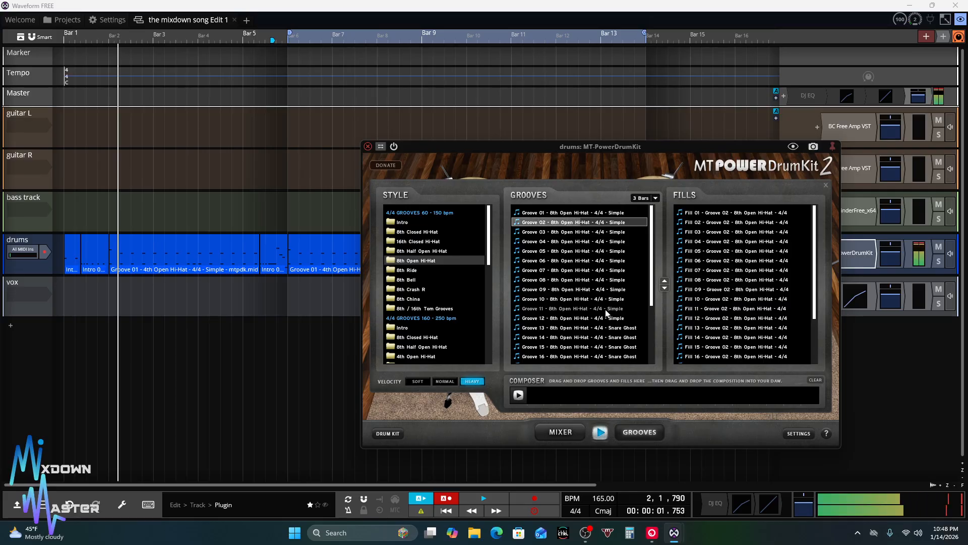
pyautogui.click(572, 233)
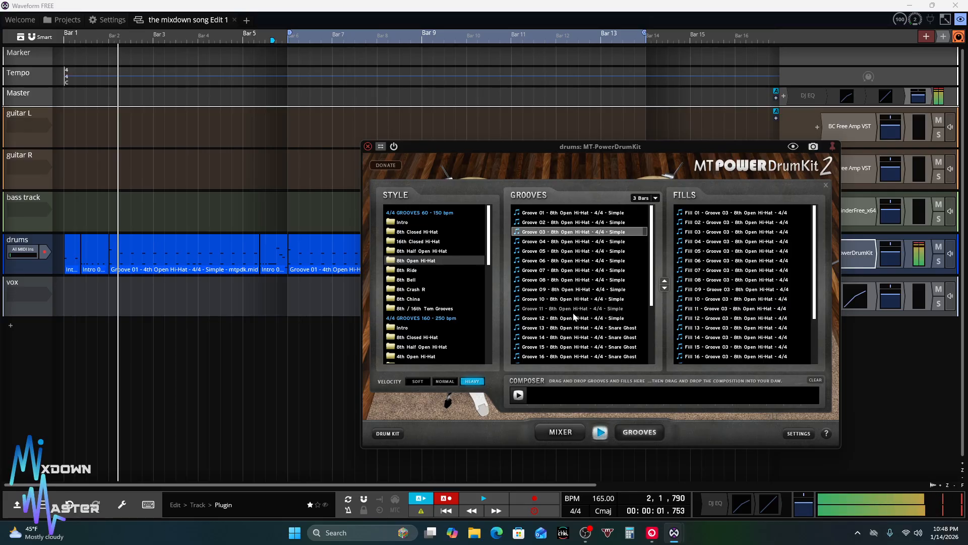
pyautogui.click(572, 327)
pyautogui.scroll(-3, 570, 334)
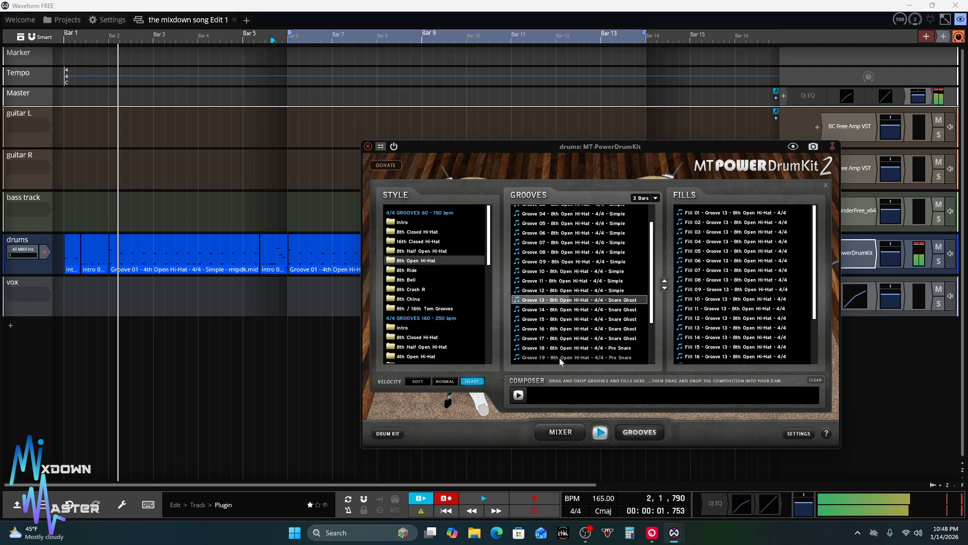
pyautogui.scroll(-7, 558, 358)
pyautogui.click(558, 356)
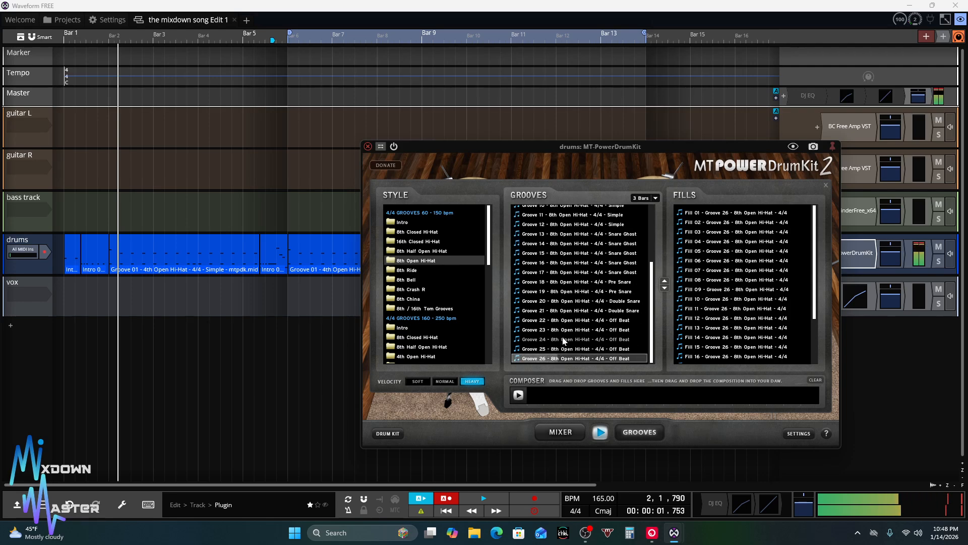
pyautogui.click(567, 312)
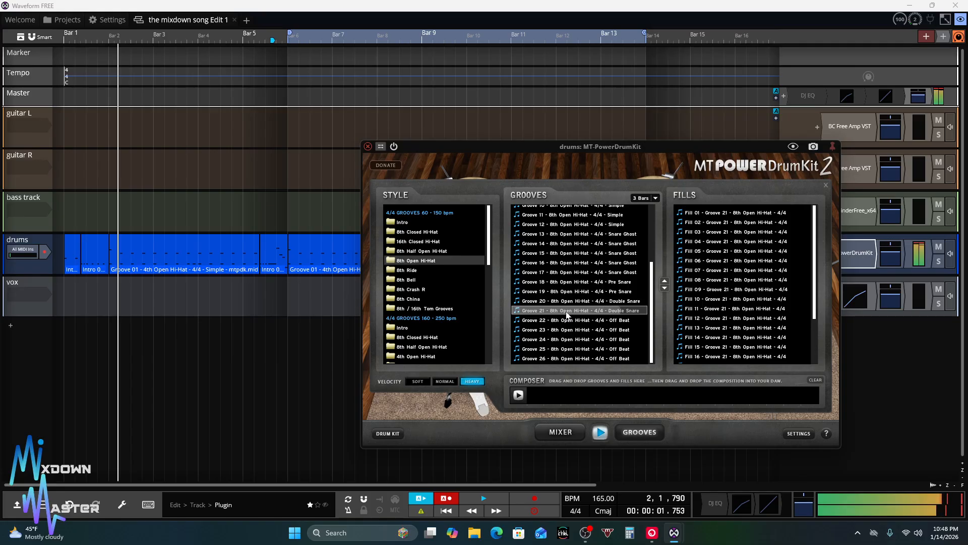
pyautogui.click(569, 275)
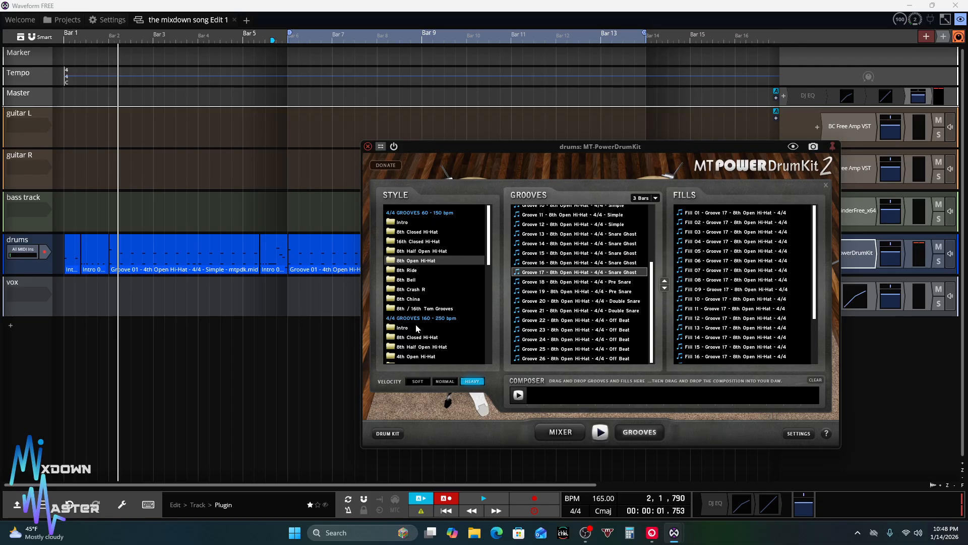
# Audition Groove 01 of the 4th Half Open Hi-Hat style in the 160-250 bpm grooves
pyautogui.scroll(-3, 416, 324)
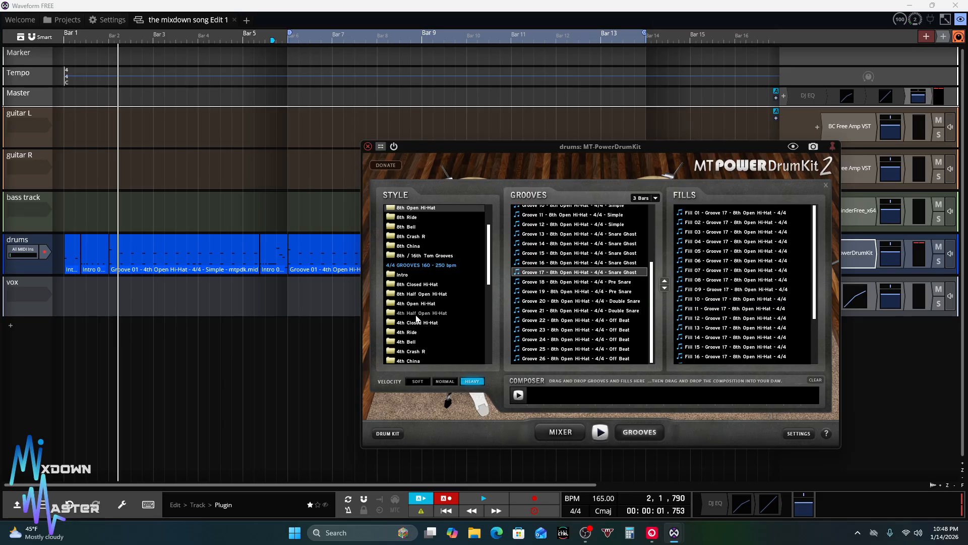
pyautogui.click(417, 314)
pyautogui.click(558, 214)
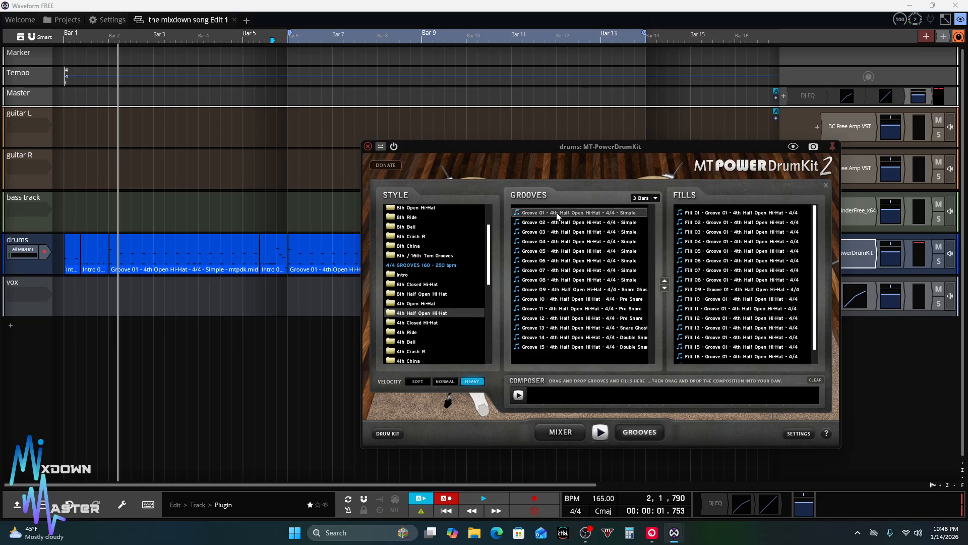
pyautogui.click(602, 433)
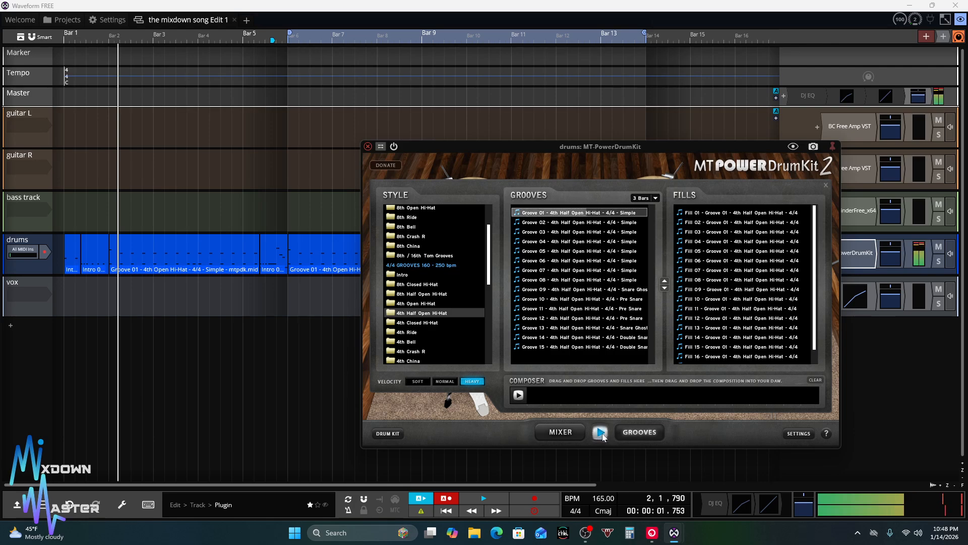
pyautogui.click(603, 437)
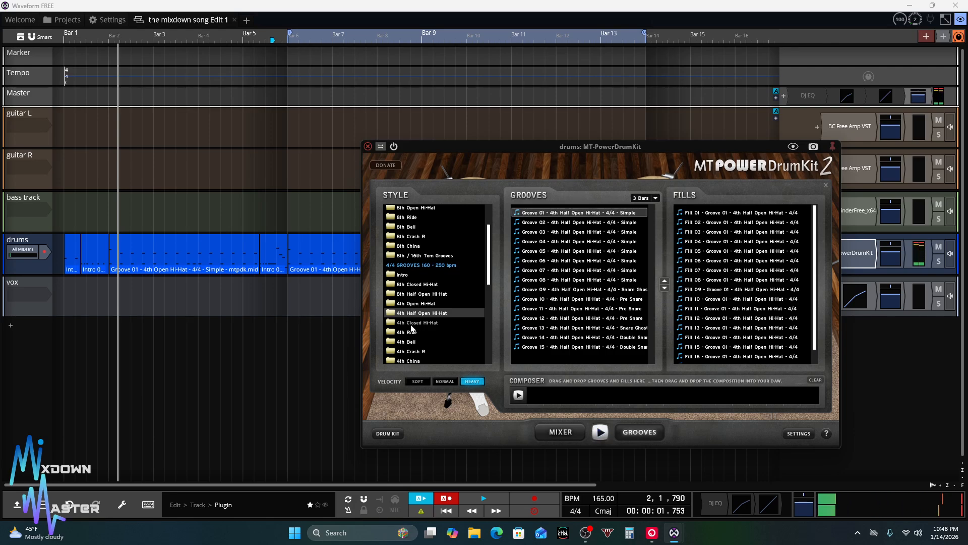
# Audition Grooves 01, 07, 10 to 14 and 03 to 05 of the 160-250 bpm 4th Open Hi-Hat style
pyautogui.click(411, 303)
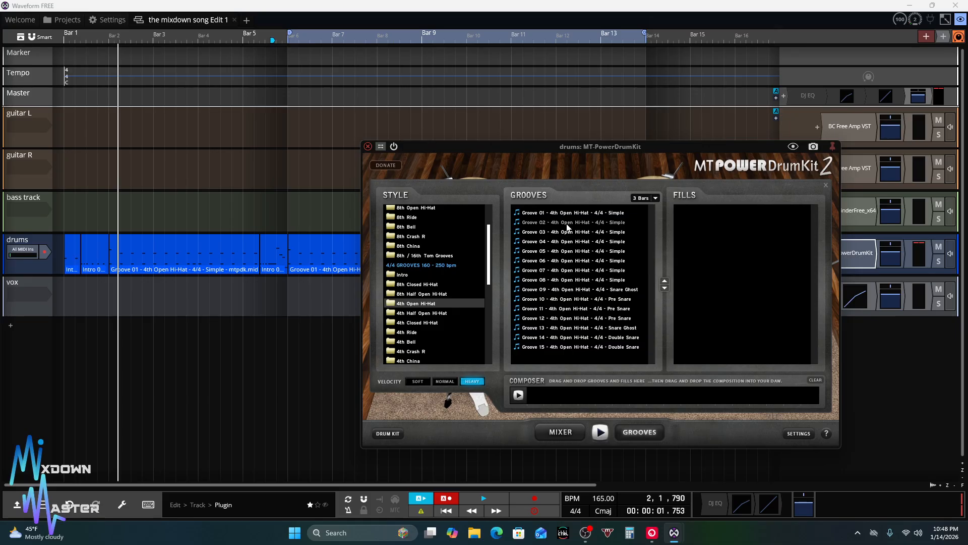
pyautogui.click(601, 432)
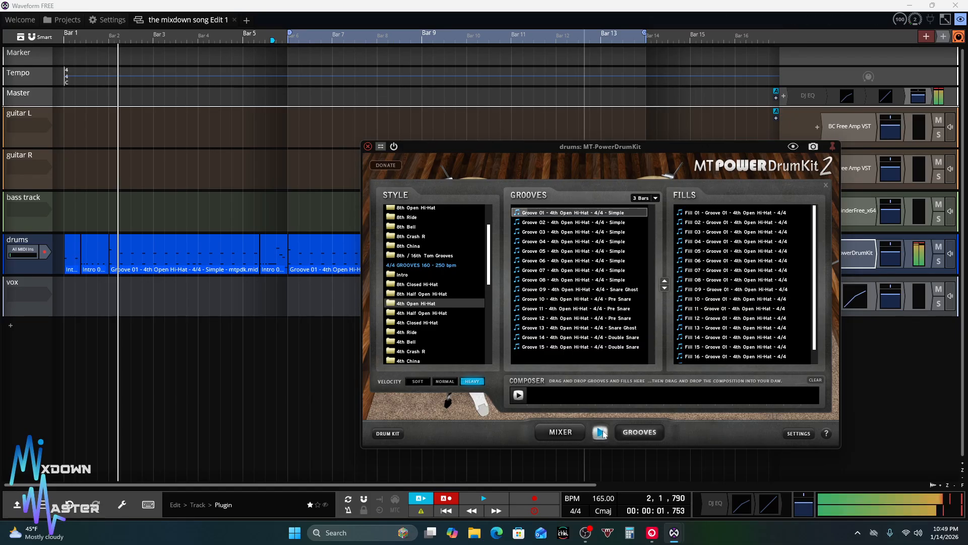
pyautogui.click(584, 270)
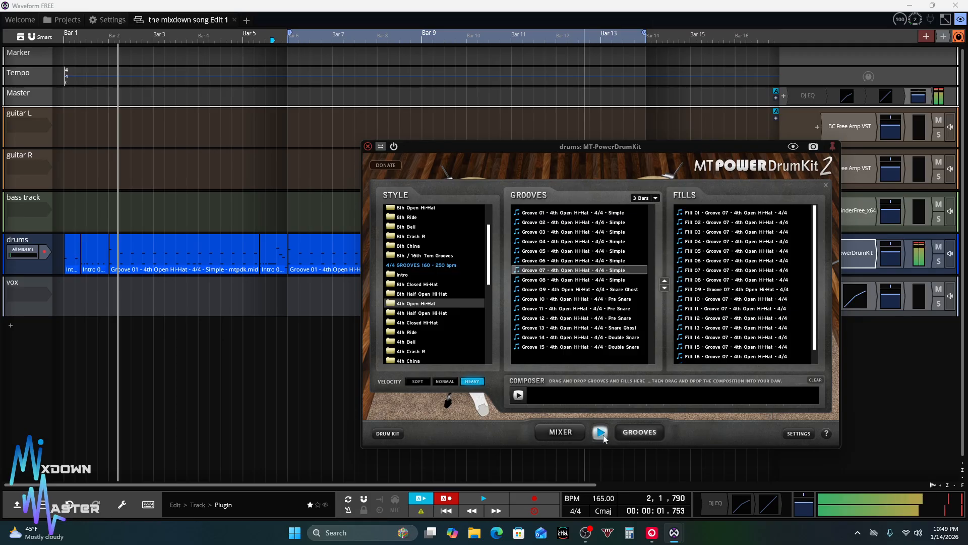
pyautogui.click(555, 301)
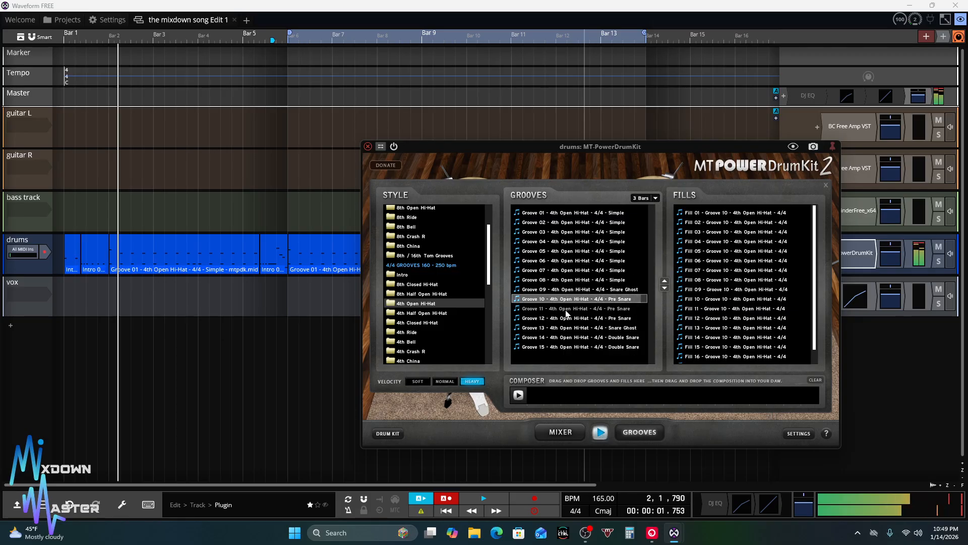
pyautogui.click(565, 310)
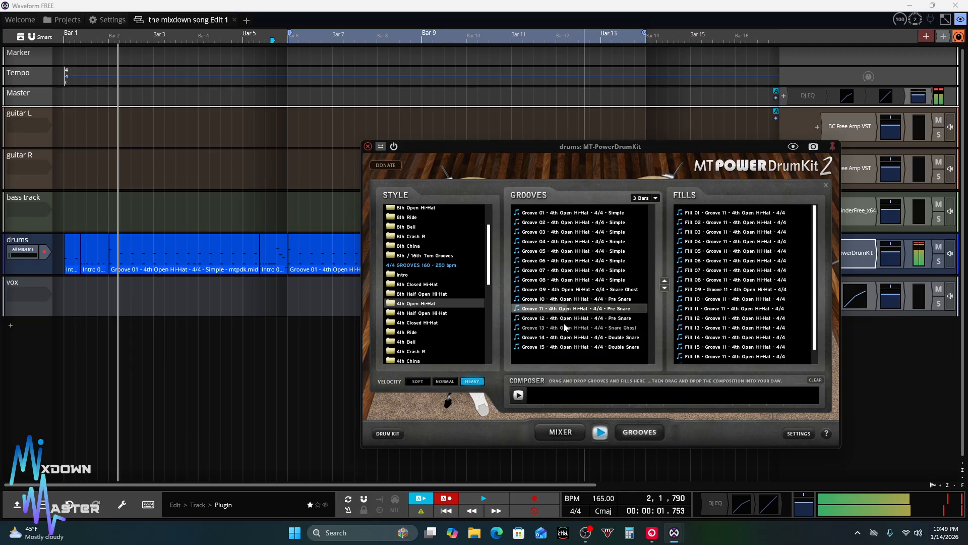
pyautogui.click(566, 321)
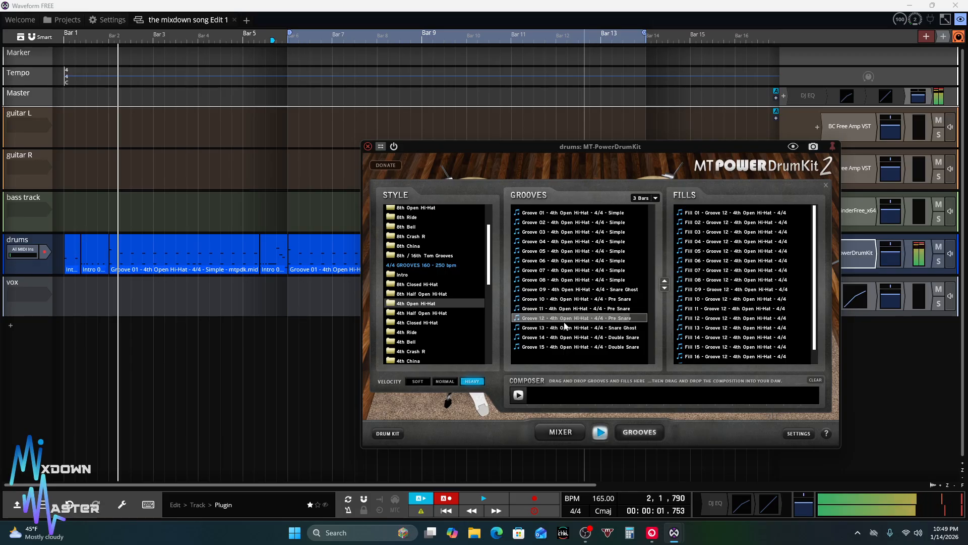
pyautogui.click(565, 329)
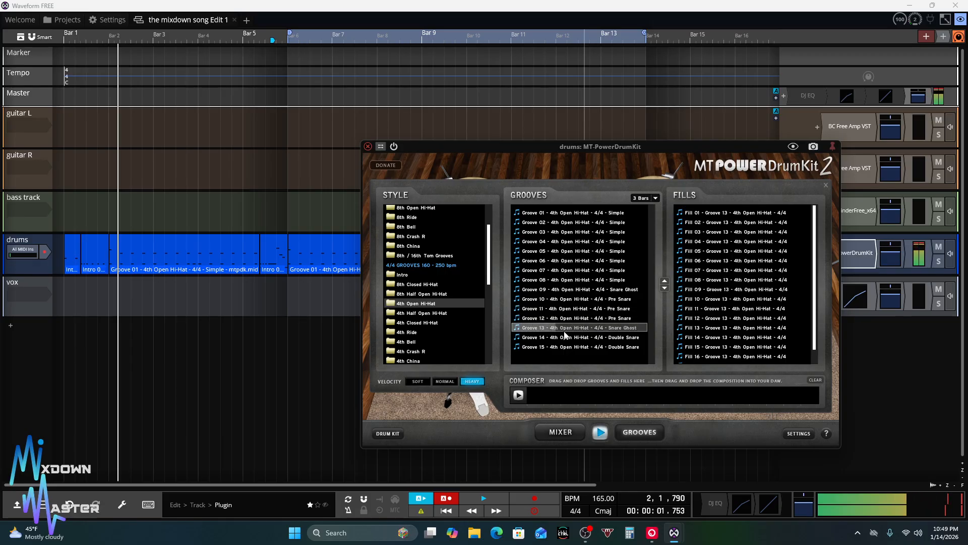
pyautogui.click(567, 338)
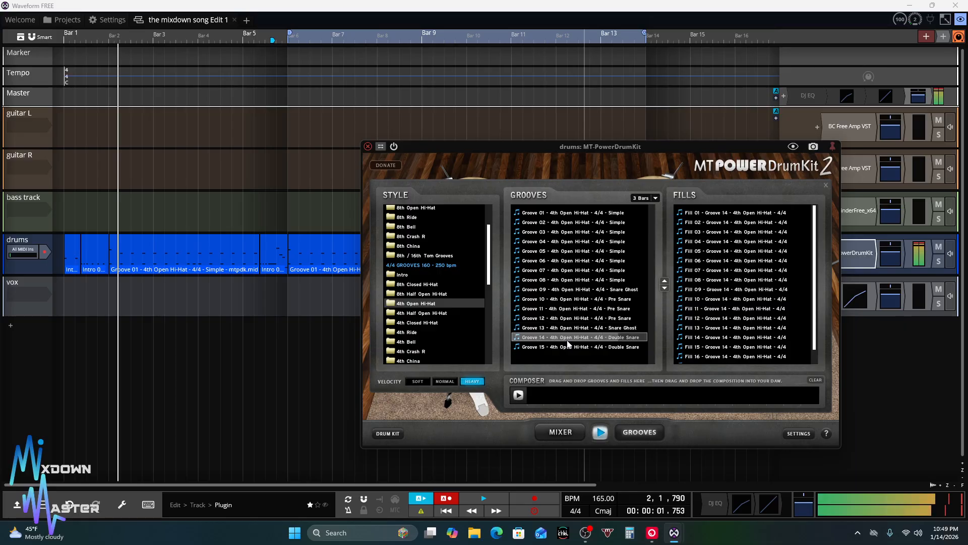
pyautogui.click(572, 252)
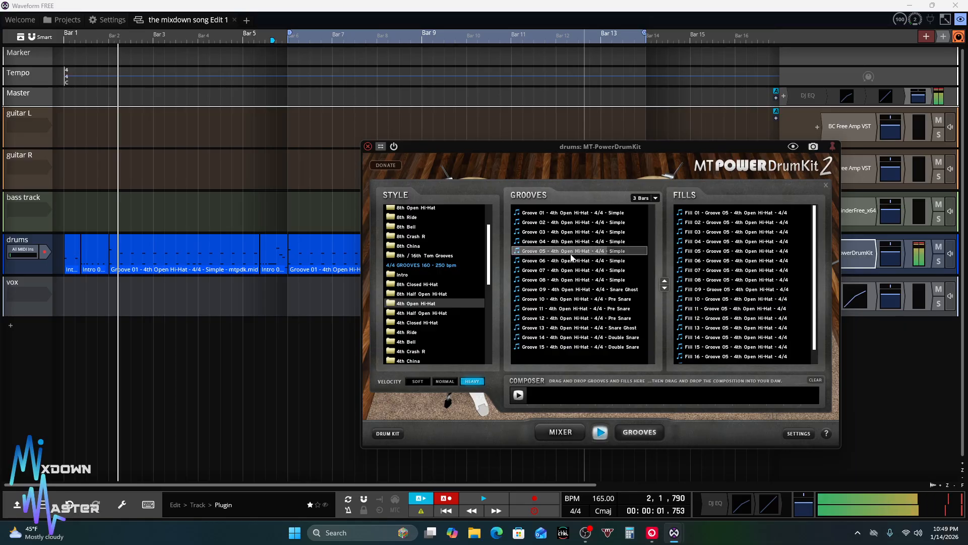
pyautogui.click(571, 244)
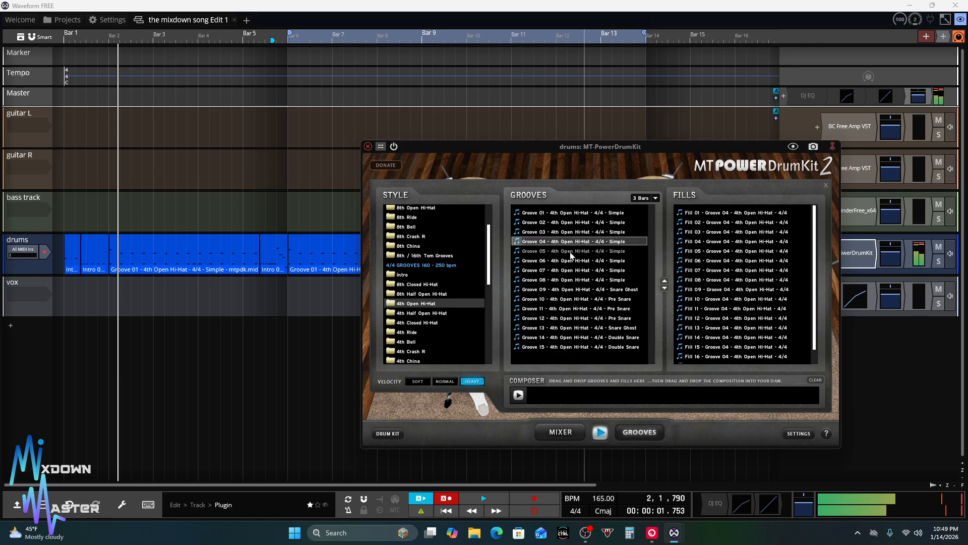
pyautogui.click(567, 233)
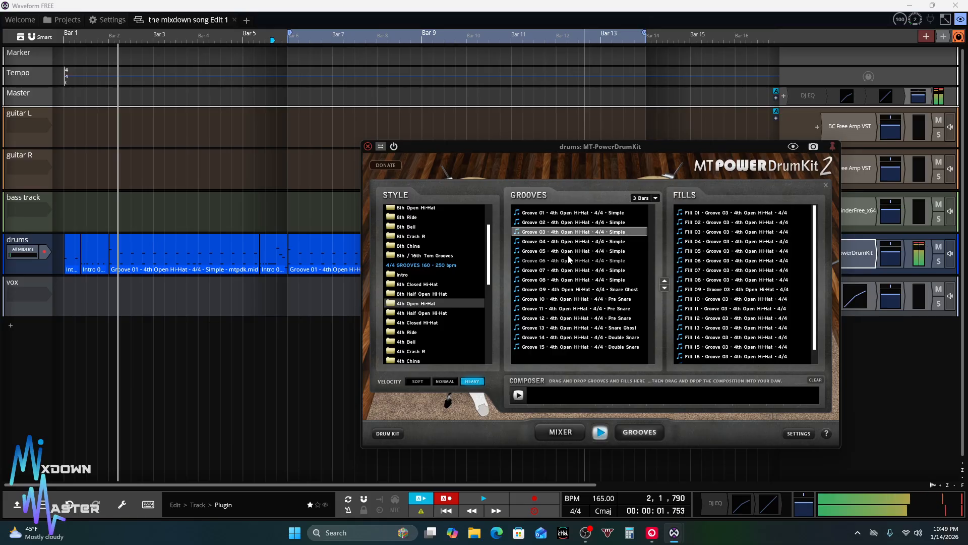
# Add Groove 05 - 4th Open Hi-Hat to the drums track at Bar 10, ignoring its tempo changes, and move the plugin window clear of the clip's end
pyautogui.click(569, 254)
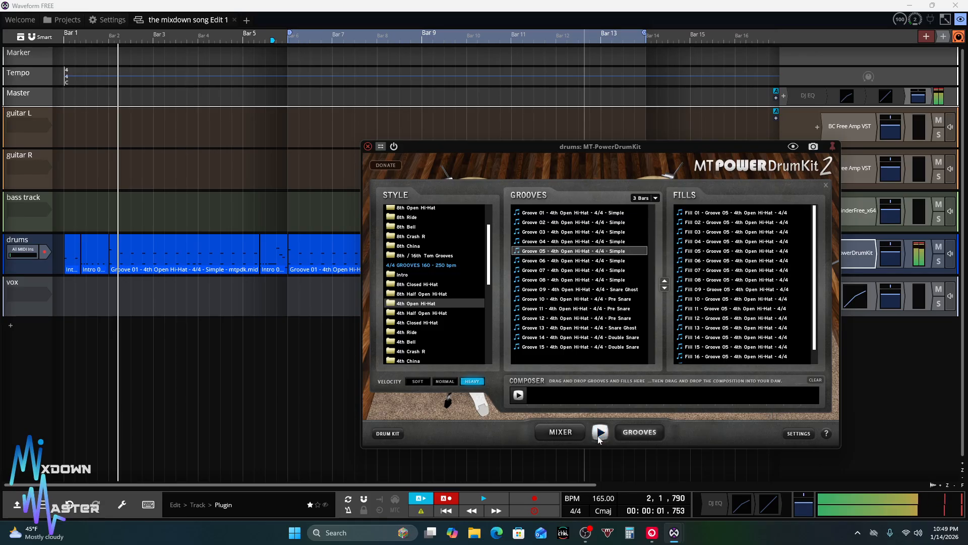
pyautogui.moveTo(594, 147); pyautogui.dragTo(760, 128)
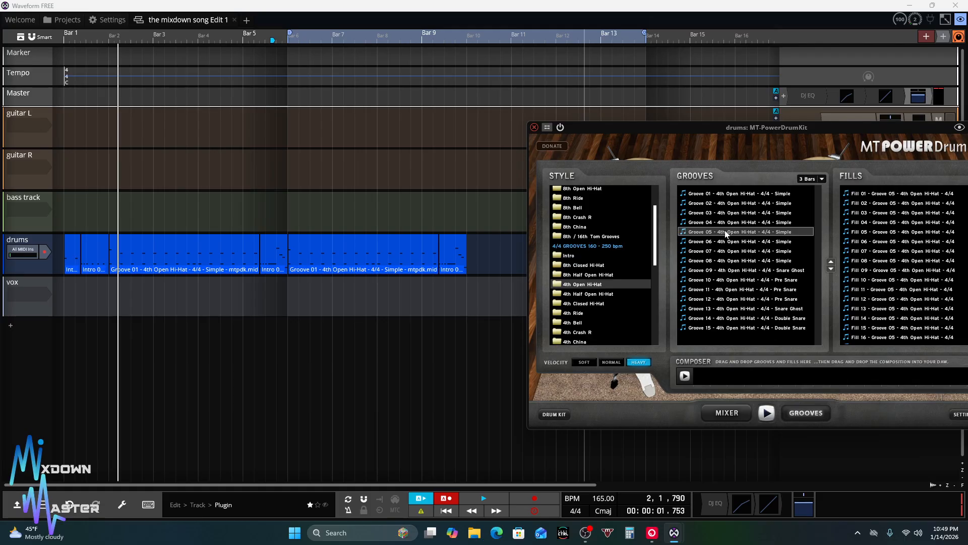
pyautogui.moveTo(585, 254); pyautogui.dragTo(469, 255)
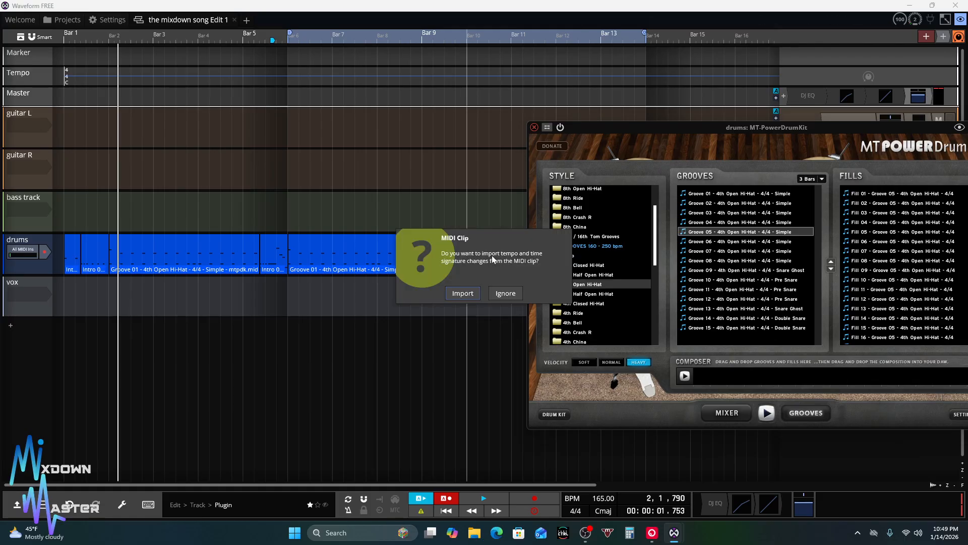
pyautogui.click(501, 297)
pyautogui.moveTo(719, 129); pyautogui.dragTo(269, 147)
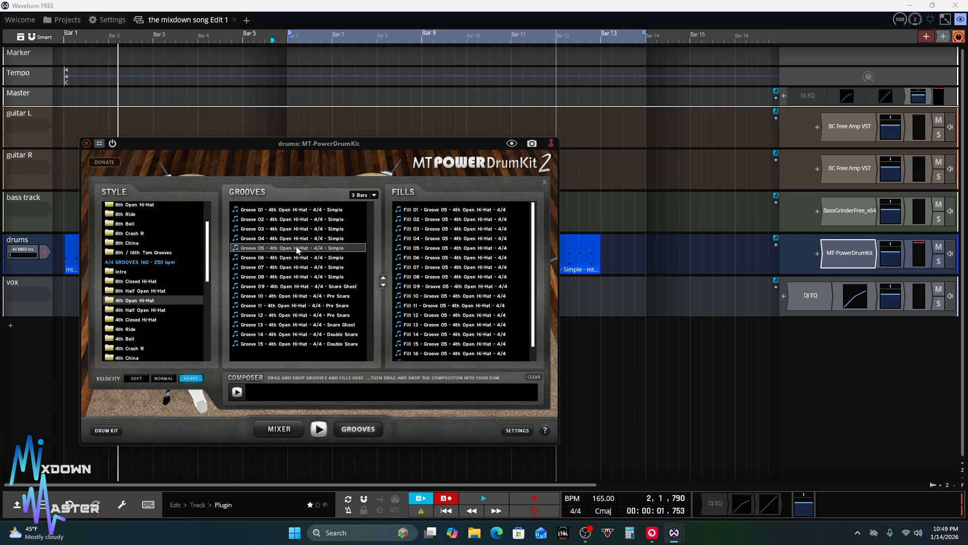
# Arrange Groove 05 followed by Fill 01 of the 4th Open Hi-Hat style in the MT-PowerDrumKit composer and play the composition
pyautogui.moveTo(275, 392); pyautogui.dragTo(274, 392)
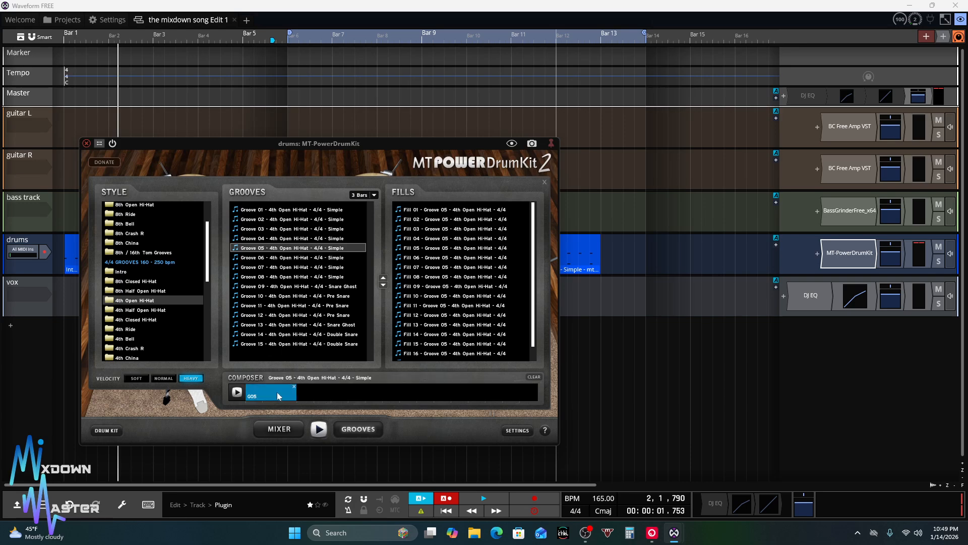
pyautogui.click(466, 209)
pyautogui.moveTo(352, 386); pyautogui.dragTo(343, 392)
pyautogui.click(235, 397)
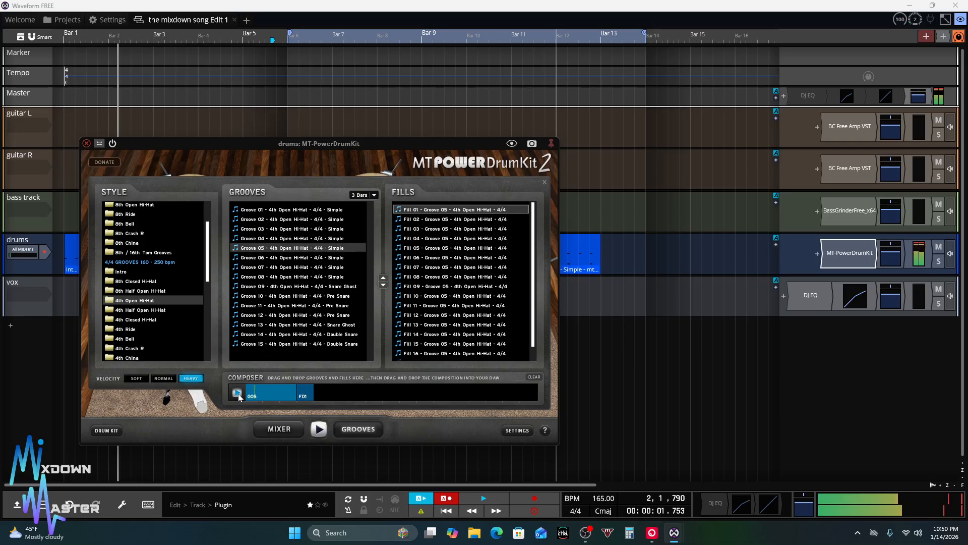
# Replace Fill 01 in the composer with Fill 02 - Groove 05 and play the groove-and-fill composition
pyautogui.click(469, 219)
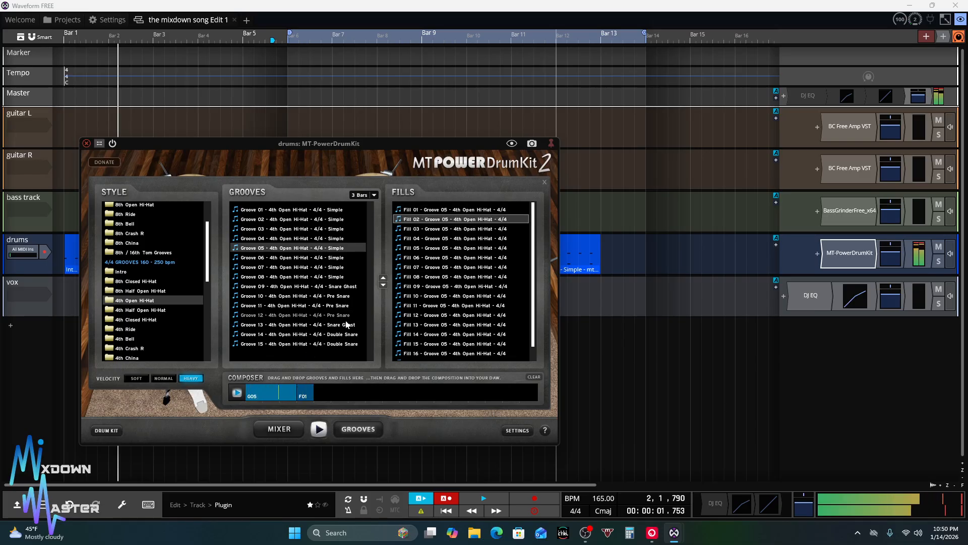
pyautogui.click(311, 388)
pyautogui.moveTo(311, 395); pyautogui.dragTo(312, 394)
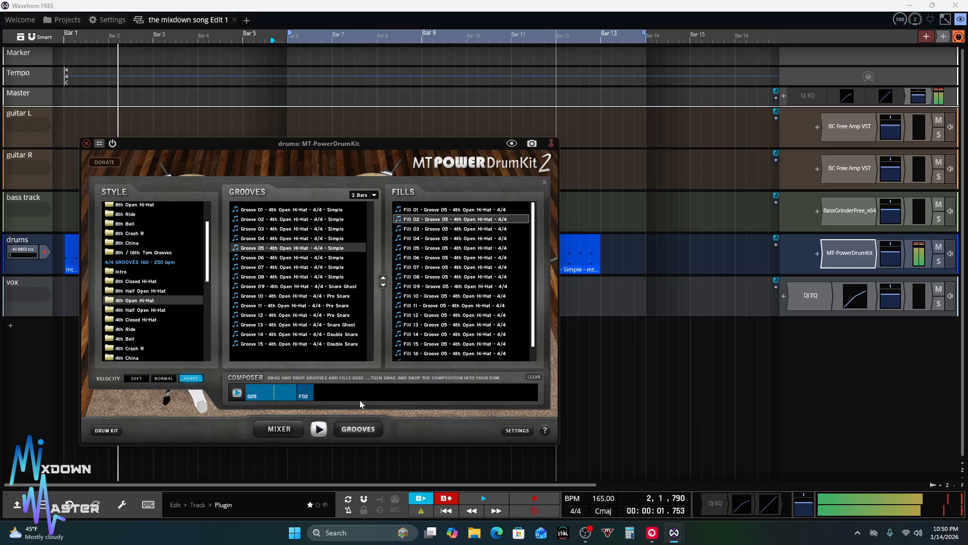
pyautogui.click(236, 391)
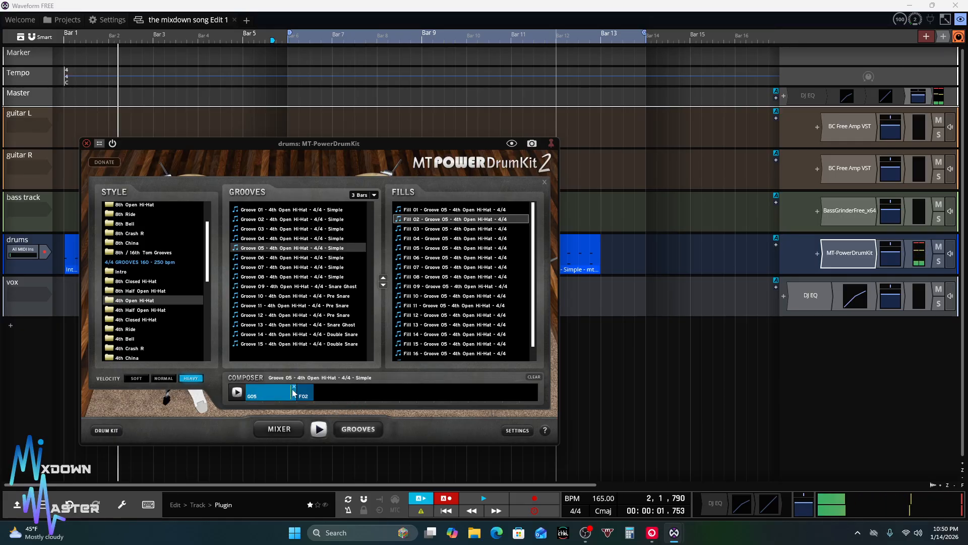
pyautogui.moveTo(359, 382); pyautogui.dragTo(373, 355)
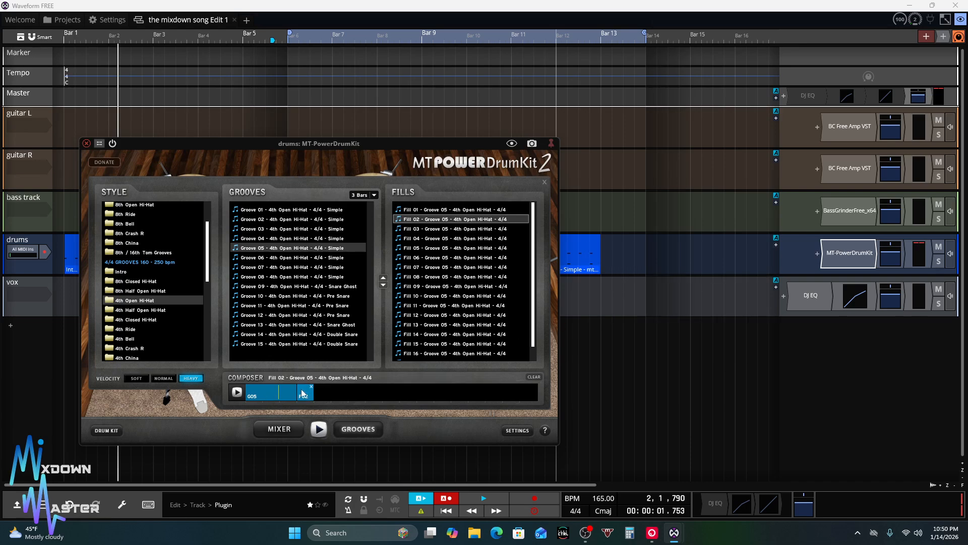
pyautogui.moveTo(306, 396); pyautogui.dragTo(430, 347)
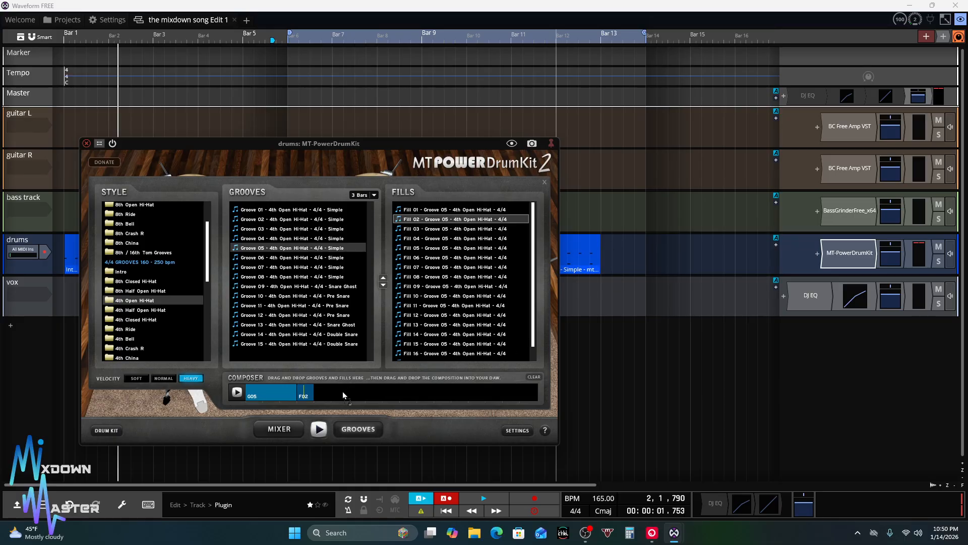
# Try adding the composer's composition to the drums track at about Bar 14, ignoring its tempo changes, and delete that clip
pyautogui.moveTo(343, 391); pyautogui.dragTo(650, 258)
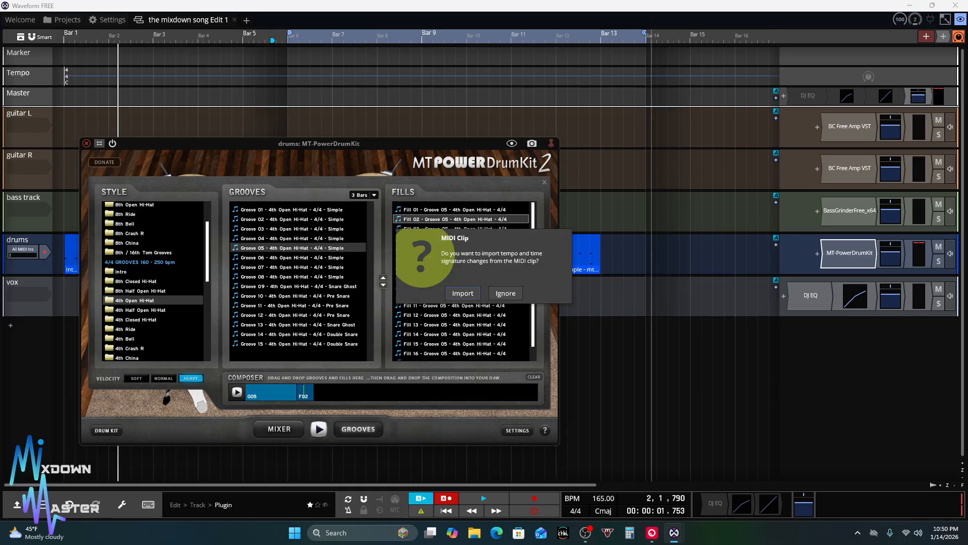
pyautogui.click(506, 293)
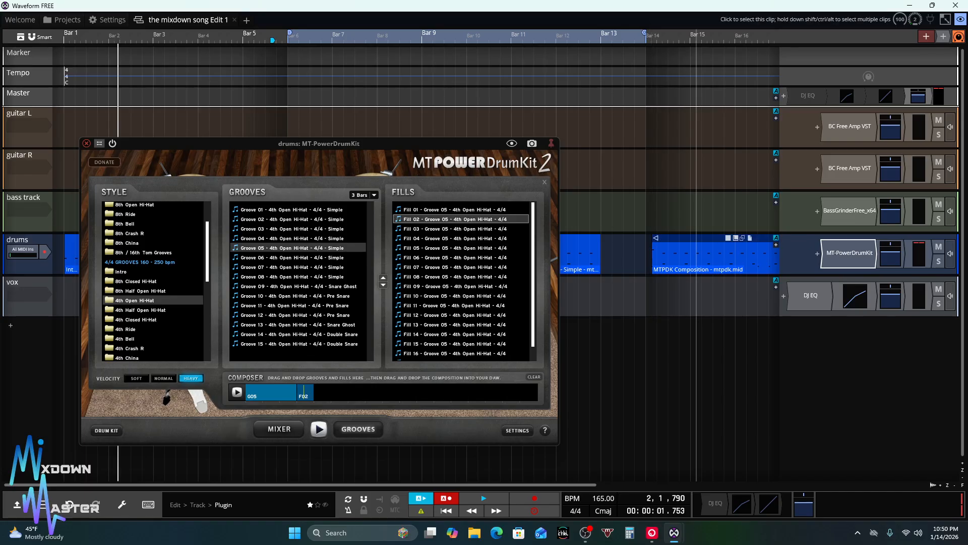
pyautogui.rightClick(696, 257)
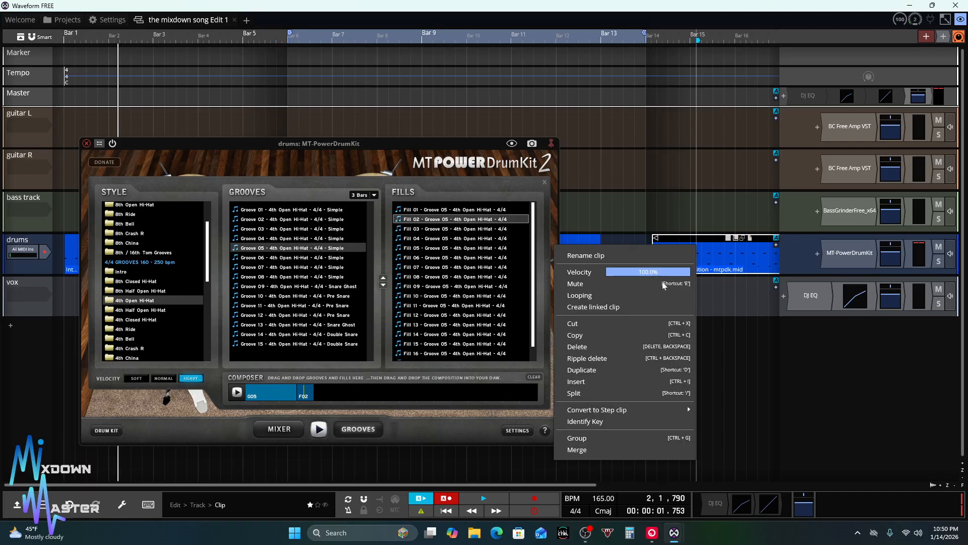
pyautogui.click(613, 345)
# Add Fill 02 - Groove 05 to the drums track at Bar 13, ignoring its tempo changes, and close the plugin window
pyautogui.moveTo(449, 222); pyautogui.dragTo(604, 260)
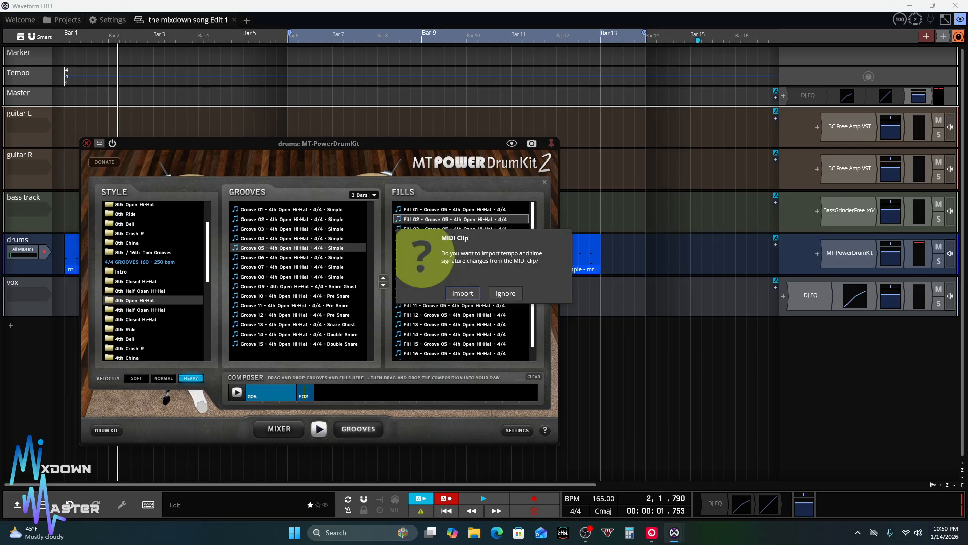
pyautogui.click(506, 294)
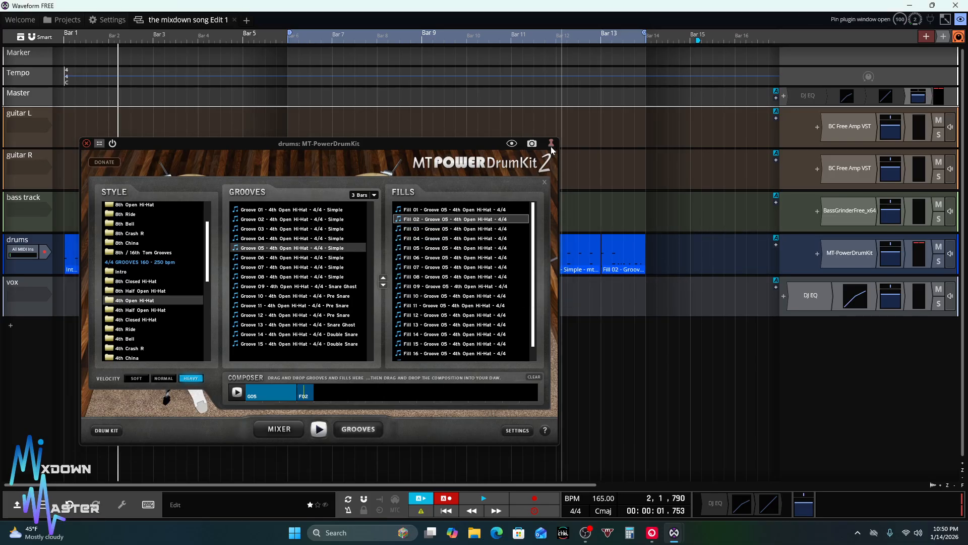
pyautogui.click(86, 144)
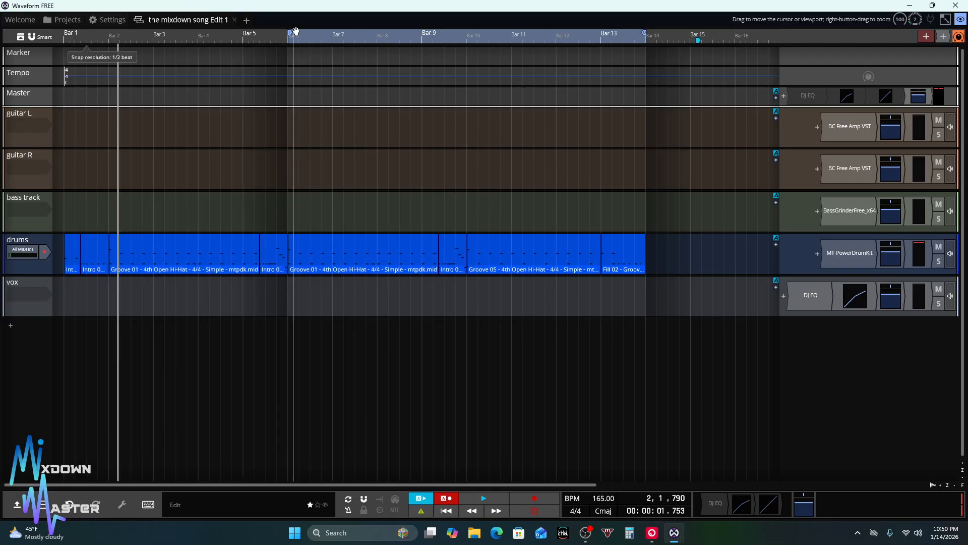
# Move the loop-in position to Bar 1 and play back the drums track from the start
pyautogui.moveTo(291, 33); pyautogui.dragTo(20, 38)
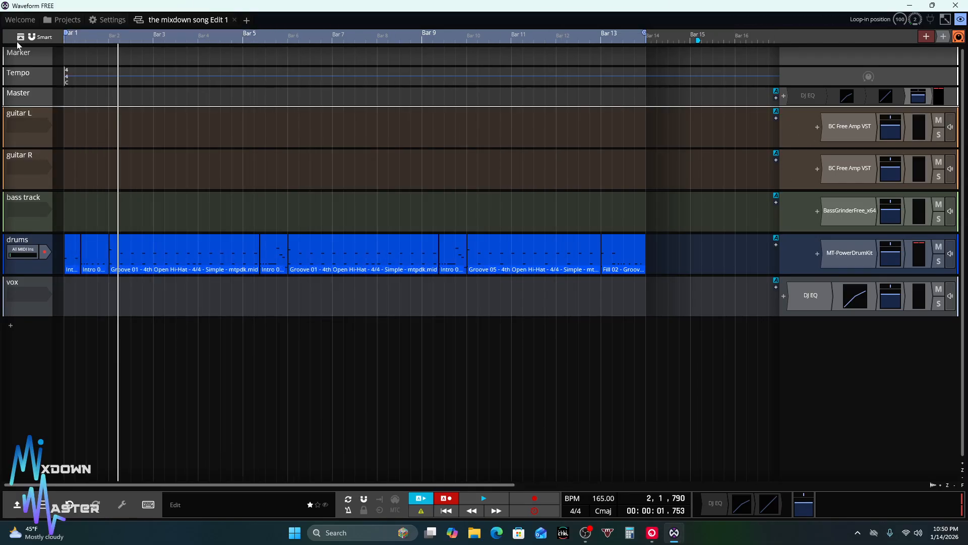
pyautogui.press('space')
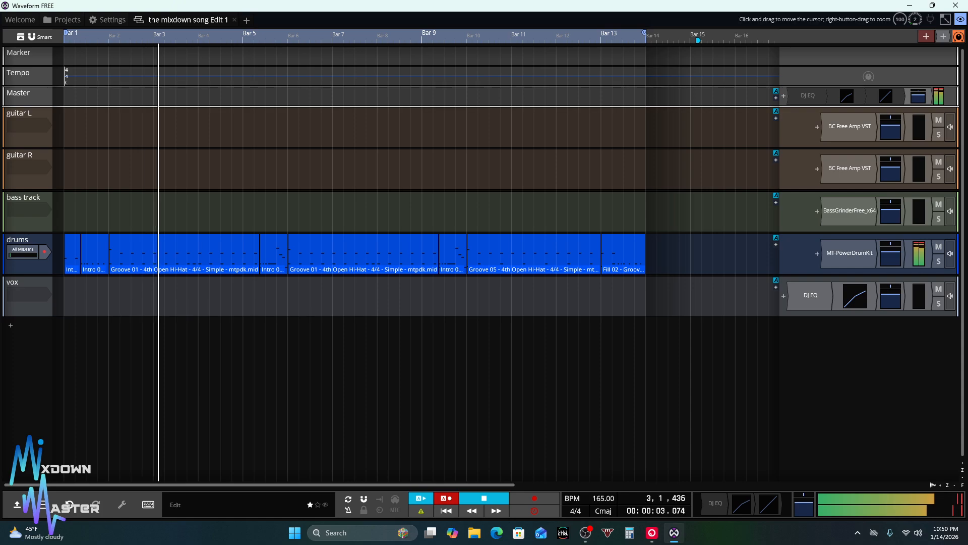
pyautogui.press('Home')
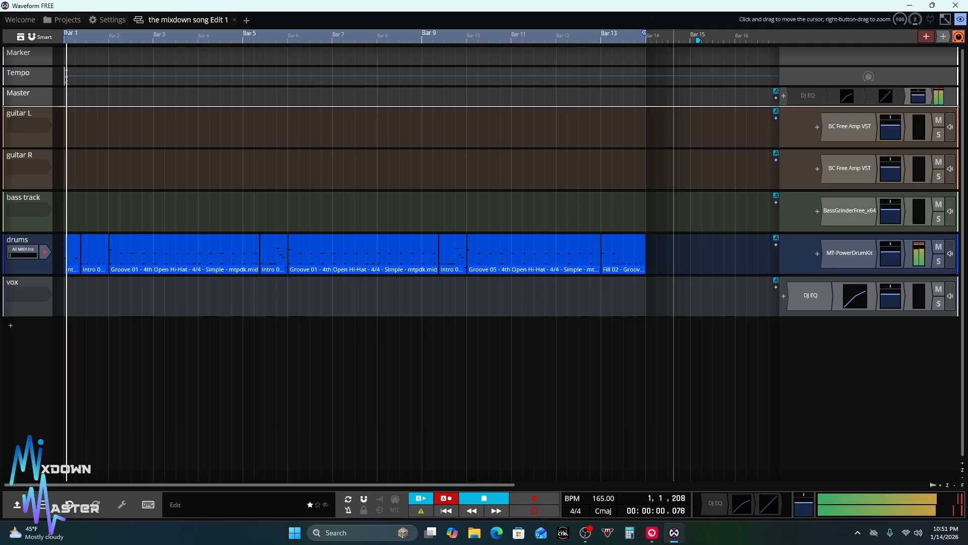
pyautogui.press('space')
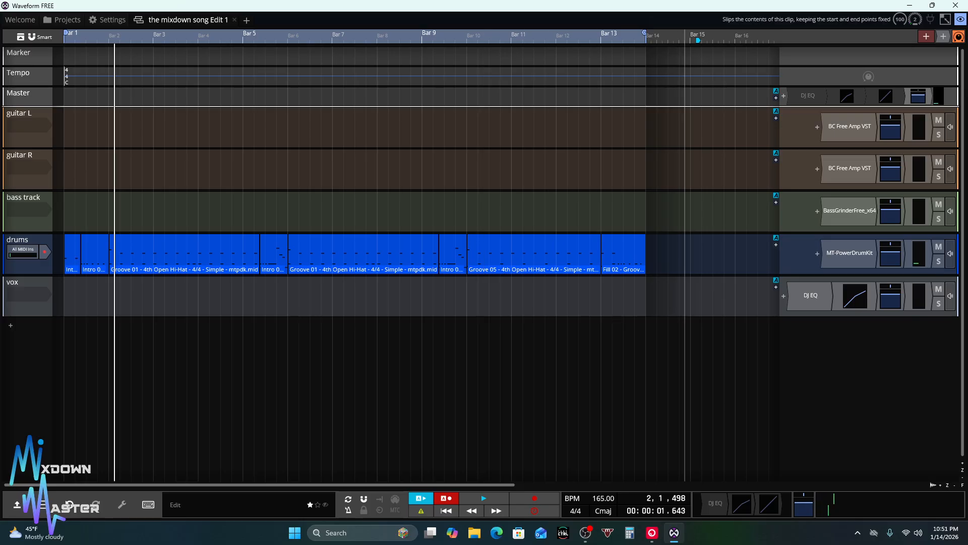
# Duplicate the Groove 05 clip on the drums track and place the copy at Bar 14
pyautogui.rightClick(528, 250)
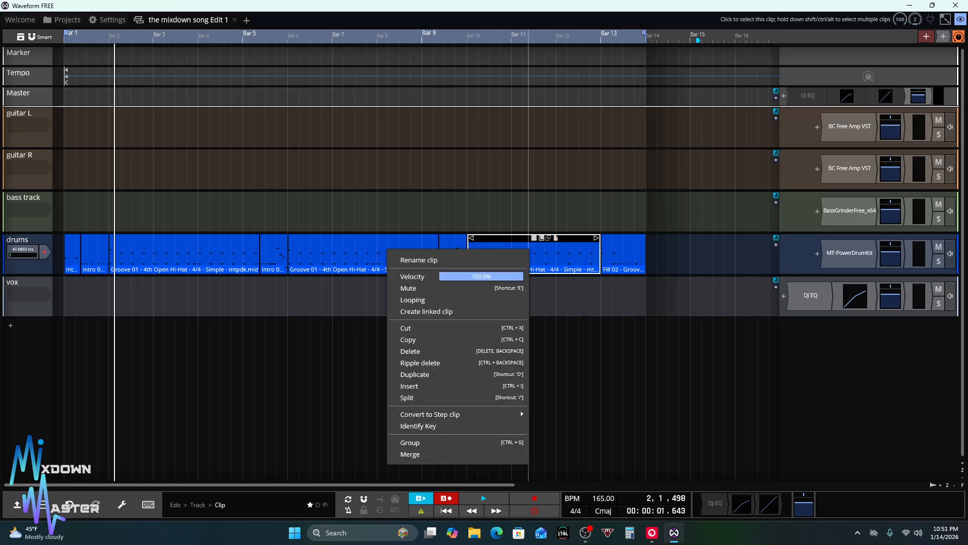
pyautogui.click(439, 373)
pyautogui.moveTo(648, 241); pyautogui.dragTo(692, 241)
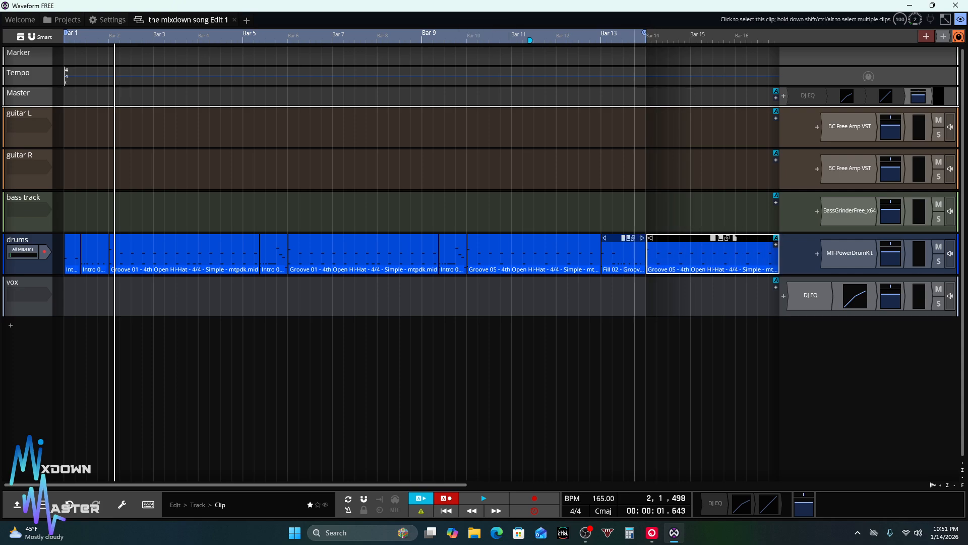
# Duplicate the Fill 02 clip at Bar 13 and place the copy at Bar 17, directly after the second Groove 05 clip
pyautogui.rightClick(624, 252)
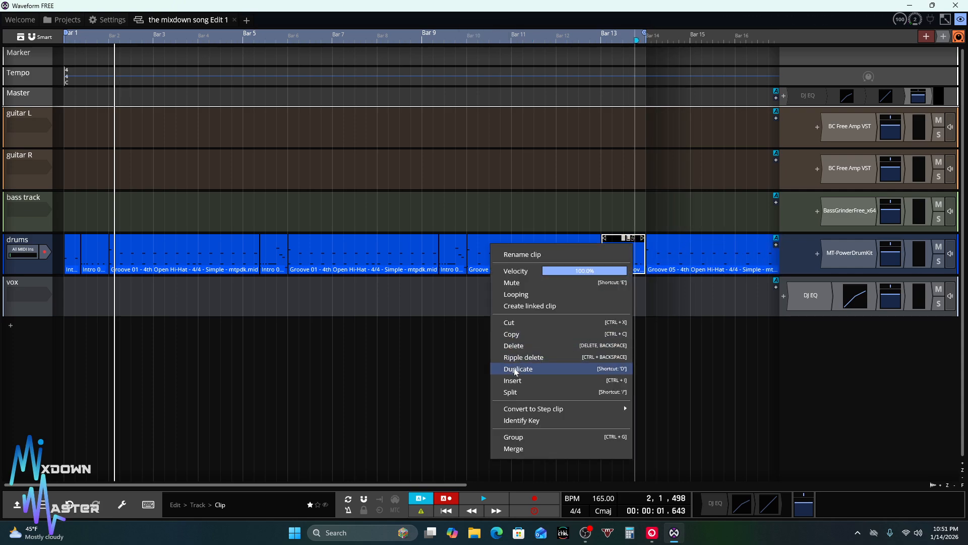
pyautogui.click(565, 372)
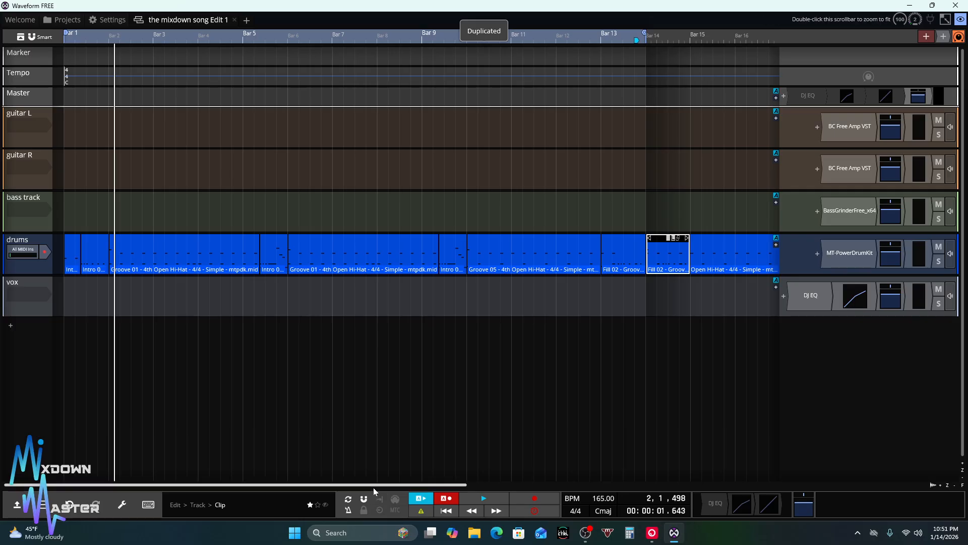
pyautogui.moveTo(377, 487); pyautogui.dragTo(516, 487)
pyautogui.moveTo(459, 239); pyautogui.dragTo(567, 244)
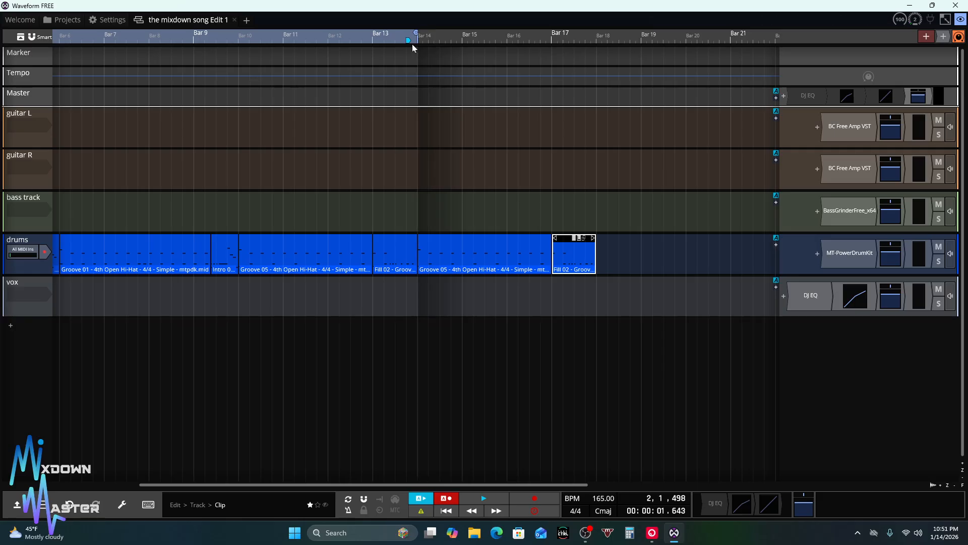
# Extend the loop-out position to the end of the Fill 02 clip at Bar 18 and enlarge the track heights
pyautogui.moveTo(413, 49); pyautogui.dragTo(592, 61)
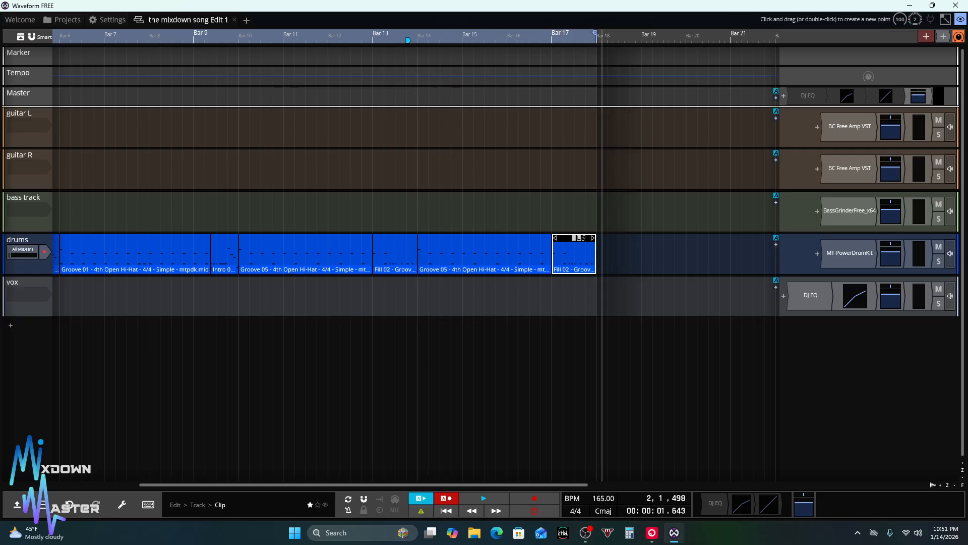
pyautogui.moveTo(465, 41); pyautogui.dragTo(313, 8)
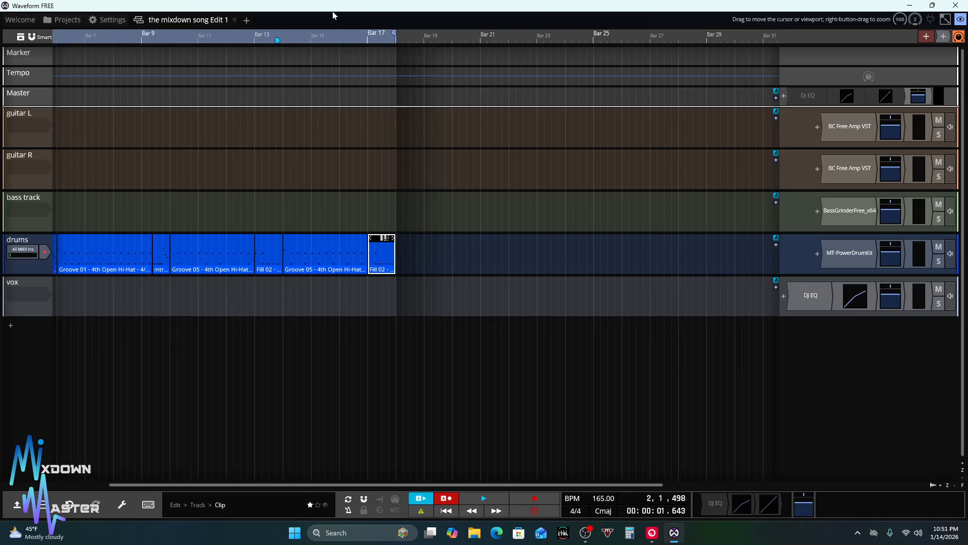
pyautogui.click(963, 486)
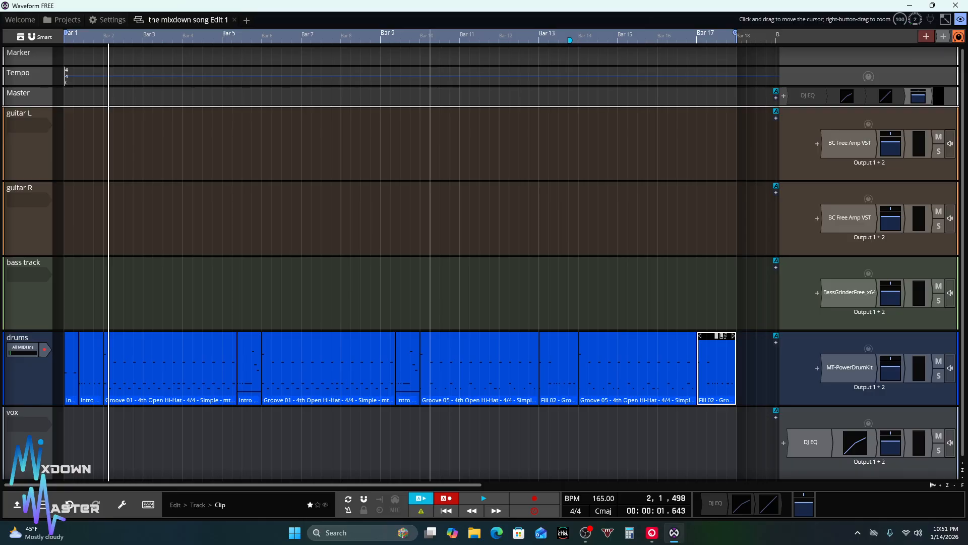
# Return the playback cursor to the start of the song and briefly play the drums
pyautogui.click(569, 37)
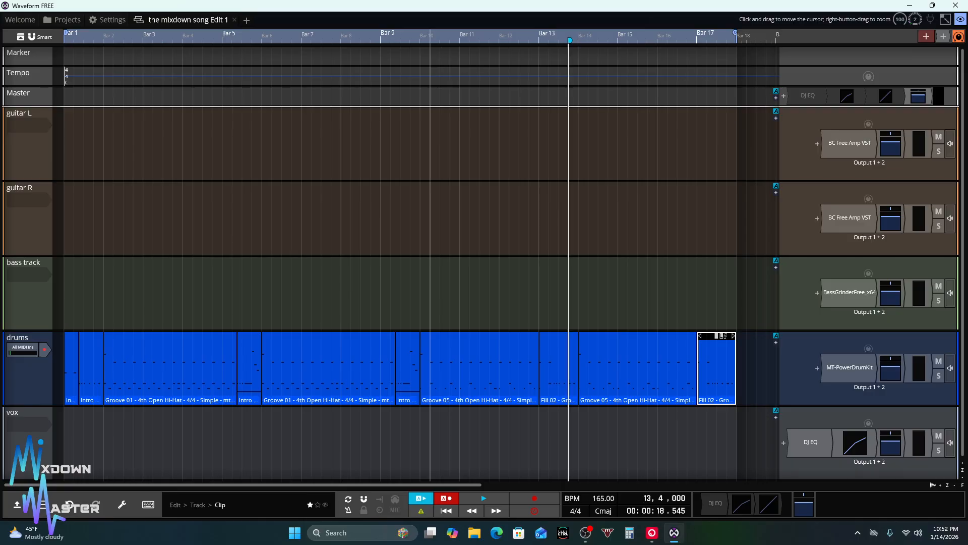
pyautogui.click(442, 513)
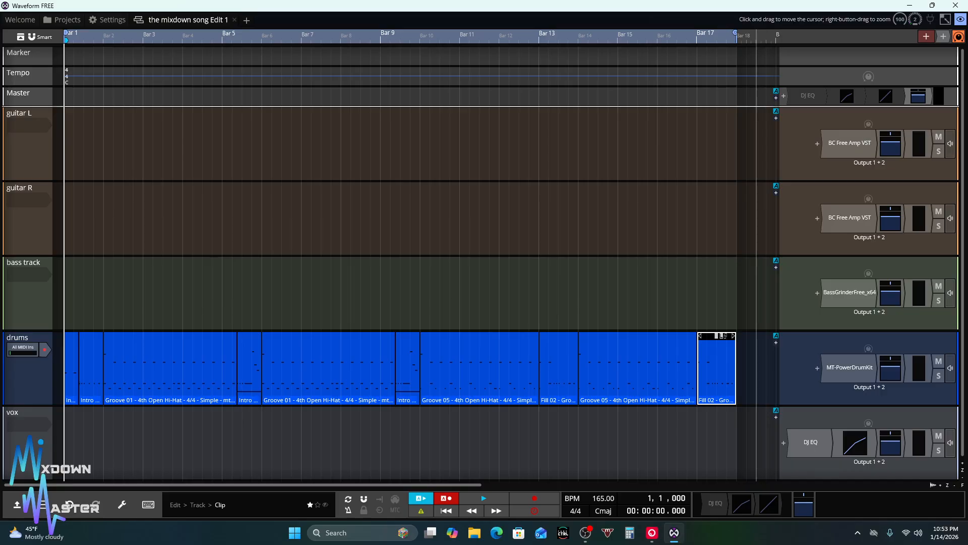
pyautogui.press('space')
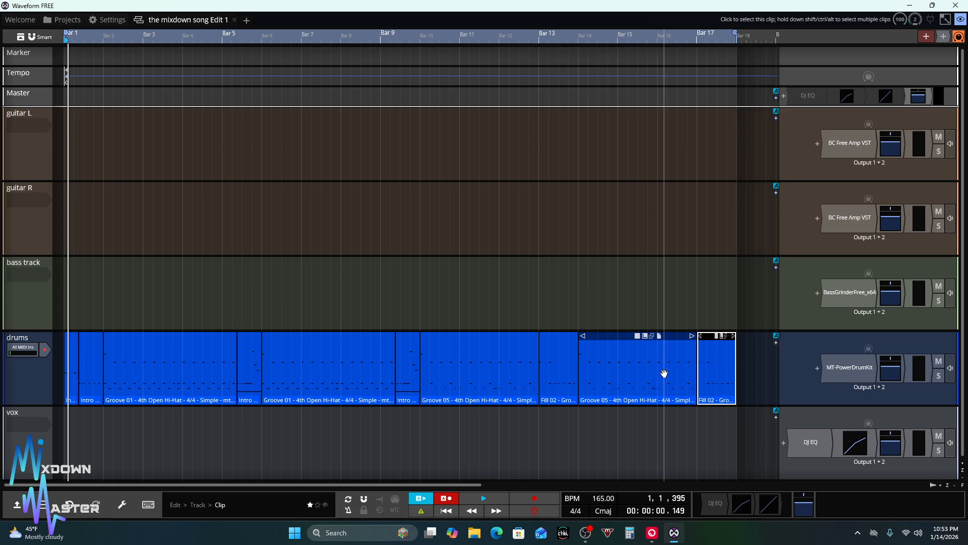
# Try selecting the drum clips from Bar 13, and from the Groove 05 clip at Bar 10, through the last Fill 02 clip
pyautogui.click(619, 336)
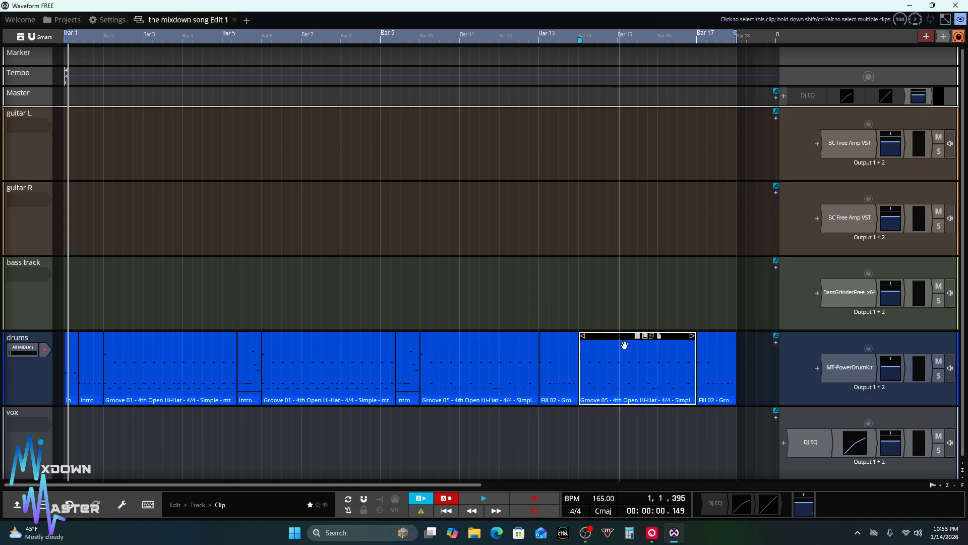
pyautogui.keyDown('shift'); pyautogui.click(716, 336); pyautogui.keyUp('shift')
pyautogui.click(562, 354)
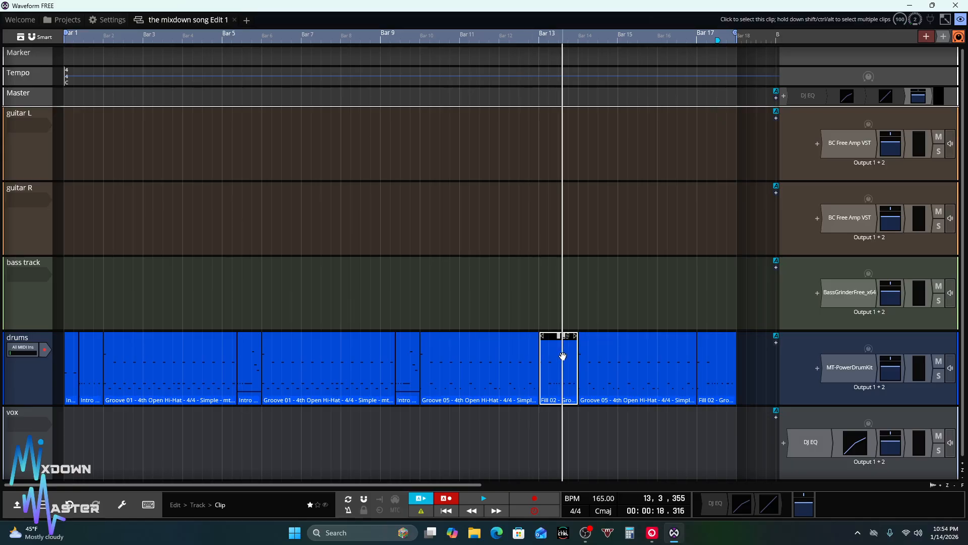
pyautogui.keyDown('shift'); pyautogui.click(709, 337); pyautogui.keyUp('shift')
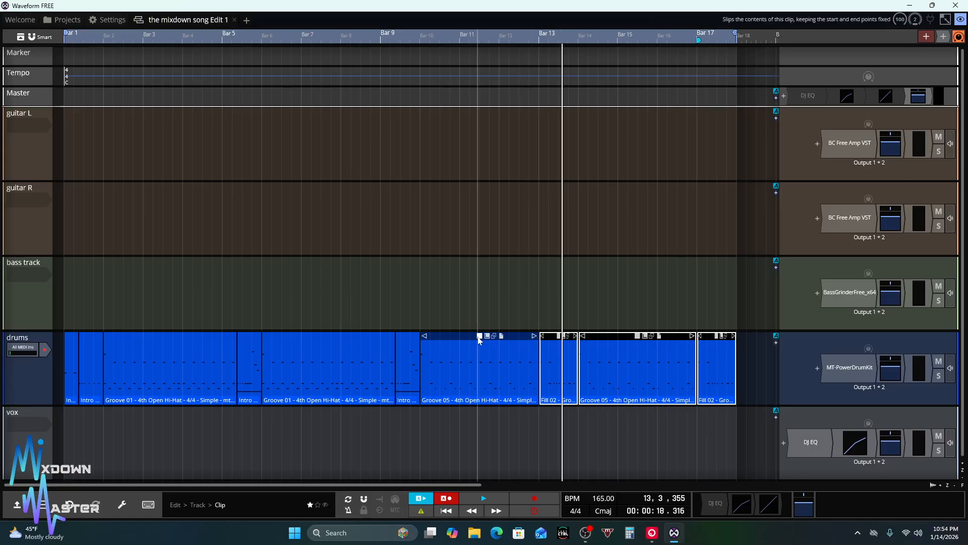
pyautogui.click(465, 336)
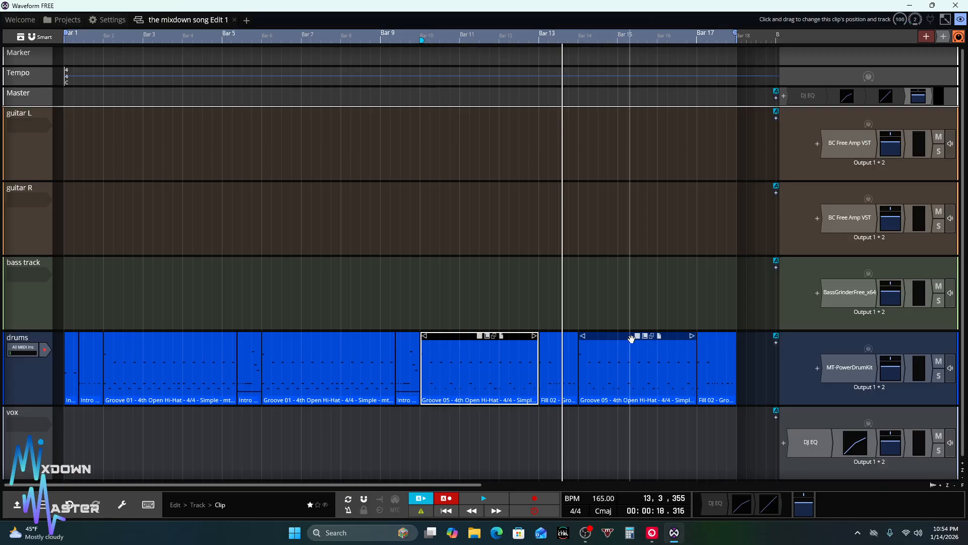
pyautogui.keyDown('shift'); pyautogui.click(711, 339); pyautogui.keyUp('shift')
pyautogui.keyDown('ctrl'); pyautogui.click(392, 339); pyautogui.keyUp('ctrl')
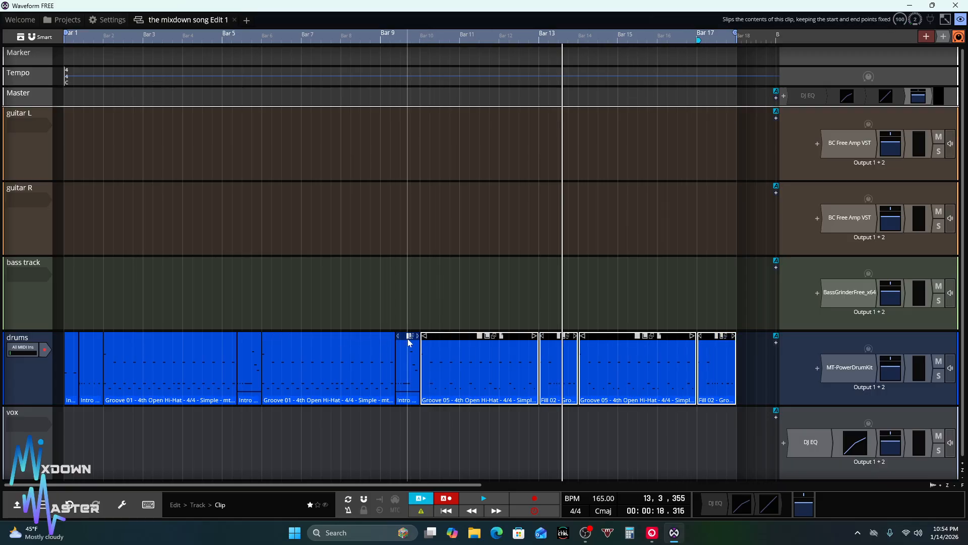
# Select all the clips on the drums track from Bar 1 through the last Fill 02 clip and merge them into one
pyautogui.click(403, 338)
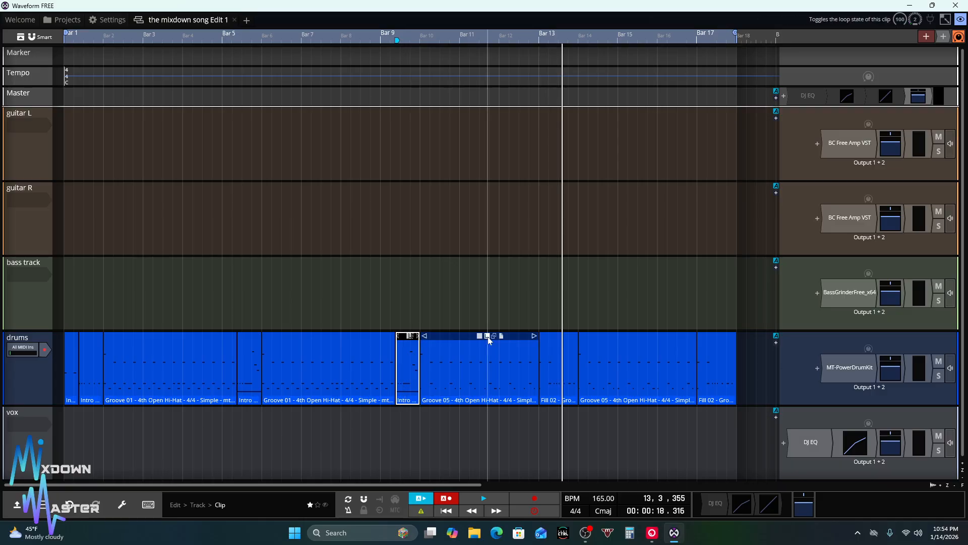
pyautogui.keyDown('ctrl'); pyautogui.click(471, 337); pyautogui.keyUp('ctrl')
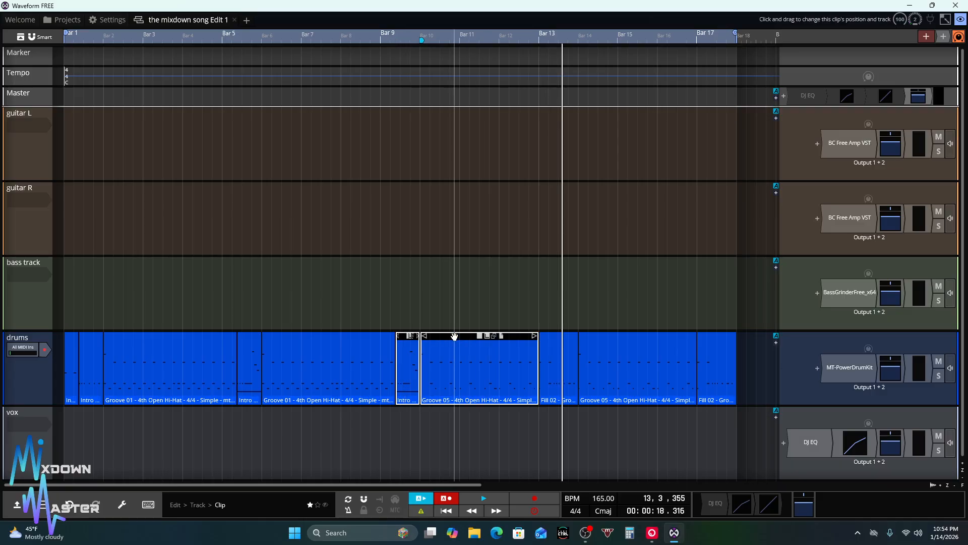
pyautogui.keyDown('shift'); pyautogui.click(713, 337); pyautogui.keyUp('shift')
pyautogui.keyDown('ctrl'); pyautogui.click(307, 340); pyautogui.keyUp('ctrl')
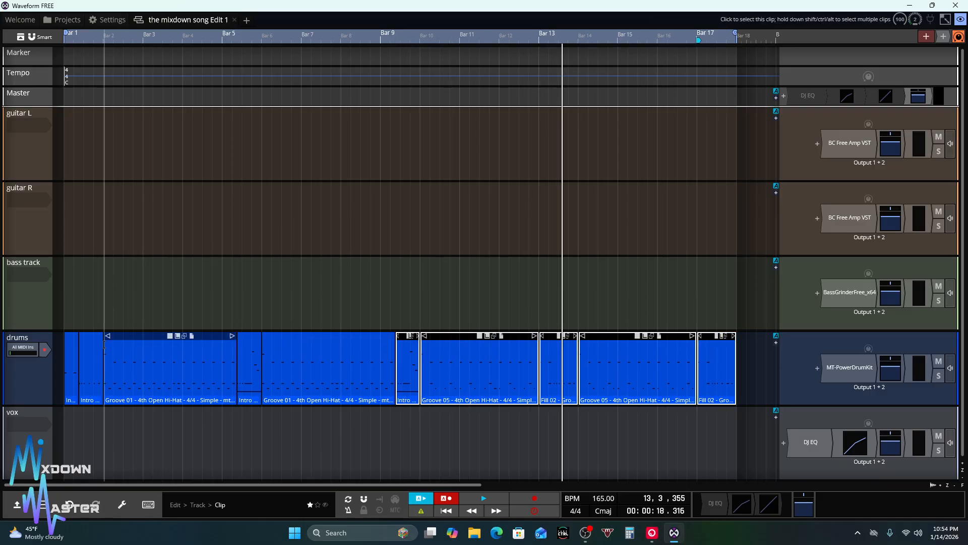
pyautogui.keyDown('shift'); pyautogui.click(67, 338); pyautogui.keyUp('shift')
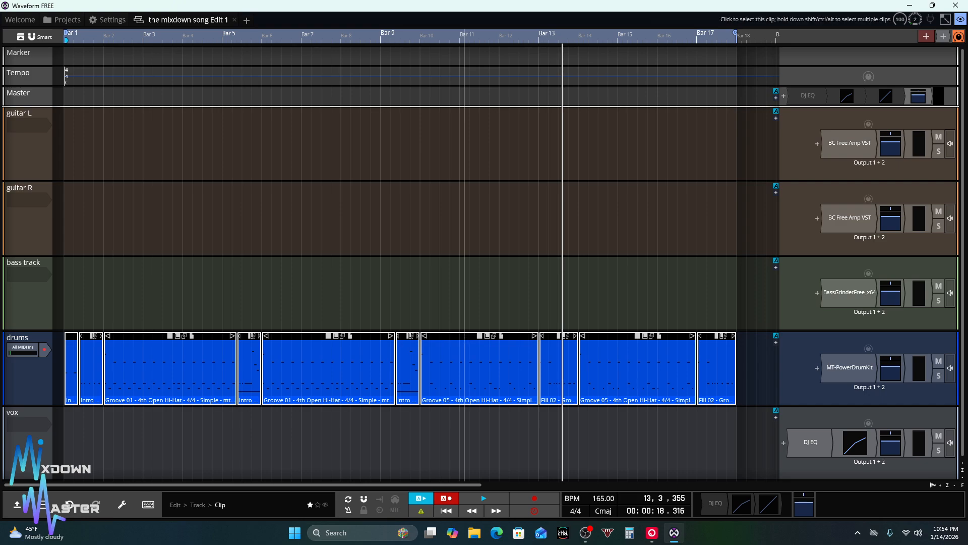
pyautogui.rightClick(464, 359)
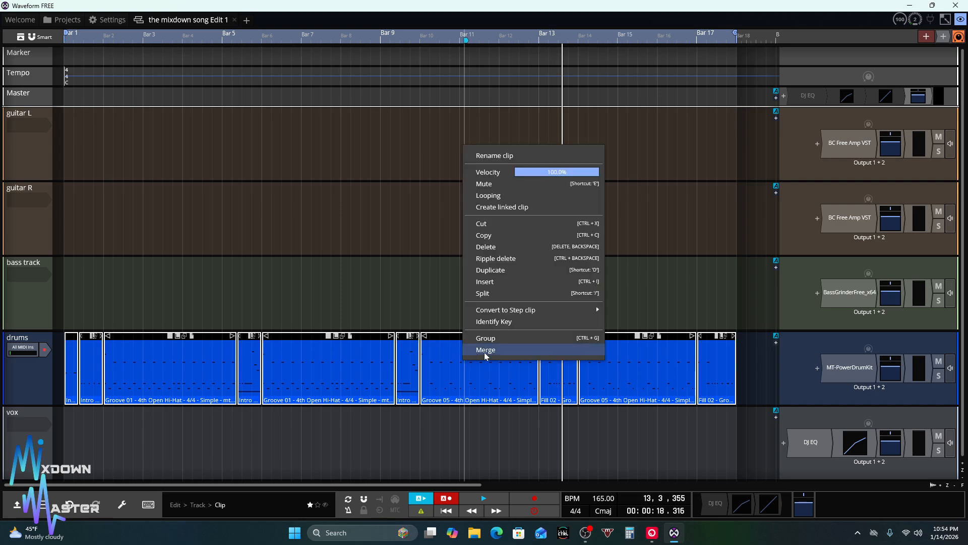
pyautogui.click(485, 351)
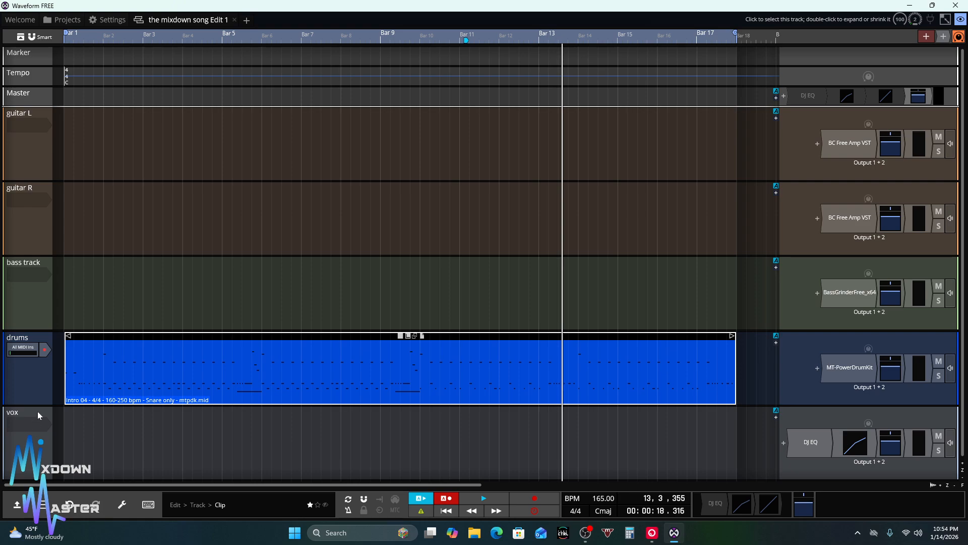
# Add a new track and move it between the drums and vox tracks
pyautogui.scroll(-2, 38, 412)
pyautogui.click(9, 464)
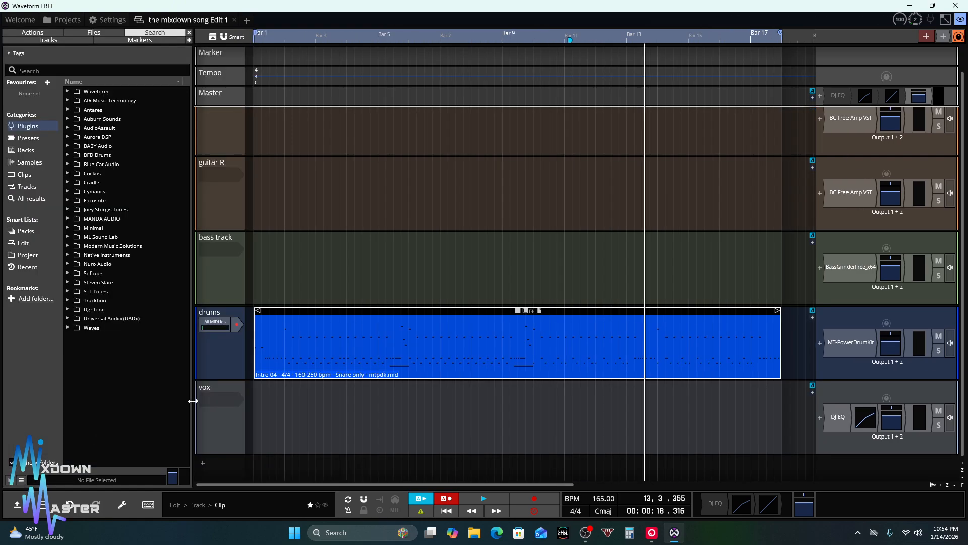
pyautogui.click(10, 463)
pyautogui.click(10, 463)
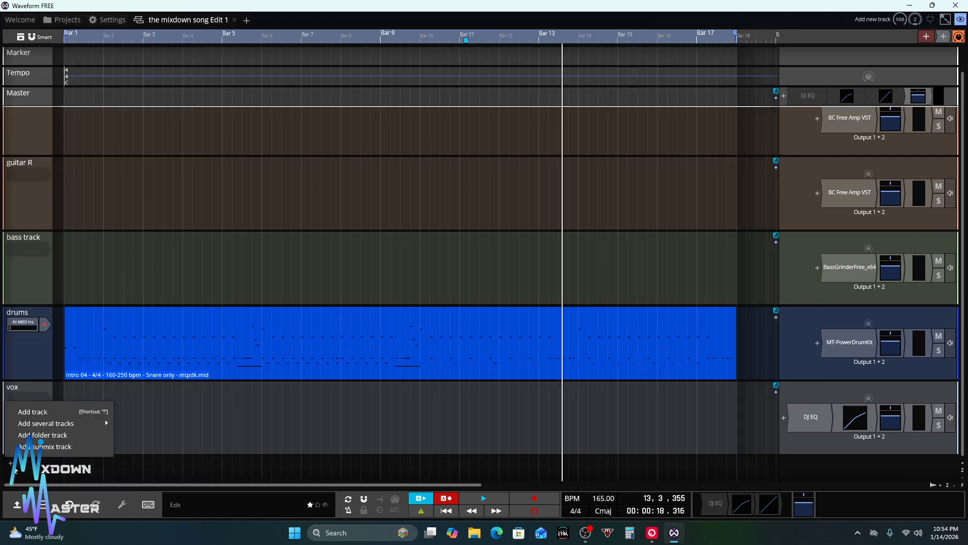
pyautogui.click(50, 412)
pyautogui.scroll(-2, 132, 424)
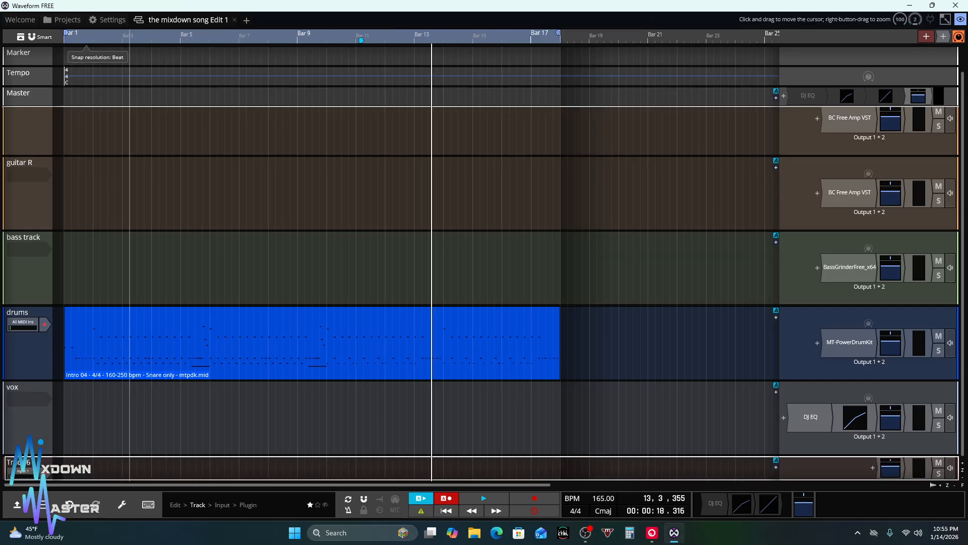
pyautogui.scroll(2, 122, 424)
pyautogui.scroll(-1, 11, 431)
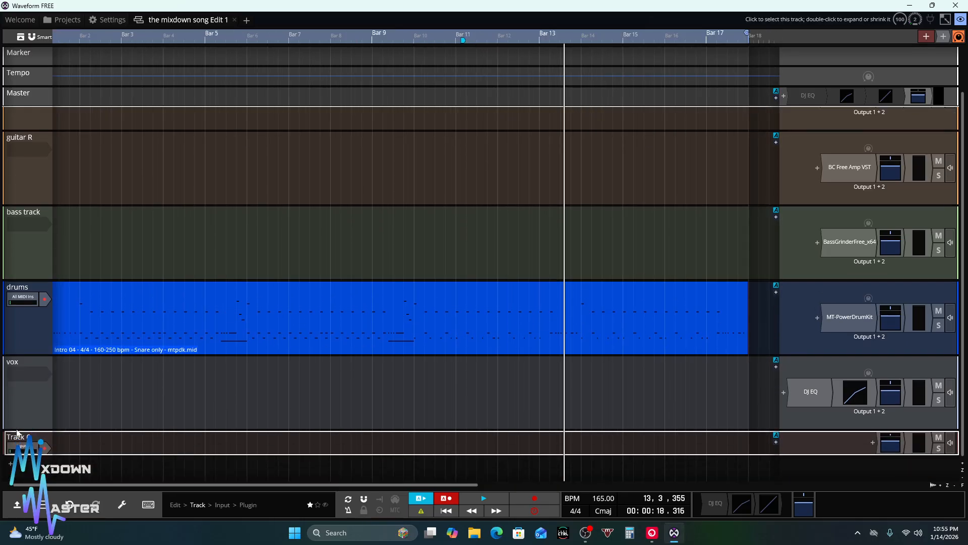
pyautogui.moveTo(37, 441); pyautogui.dragTo(36, 365)
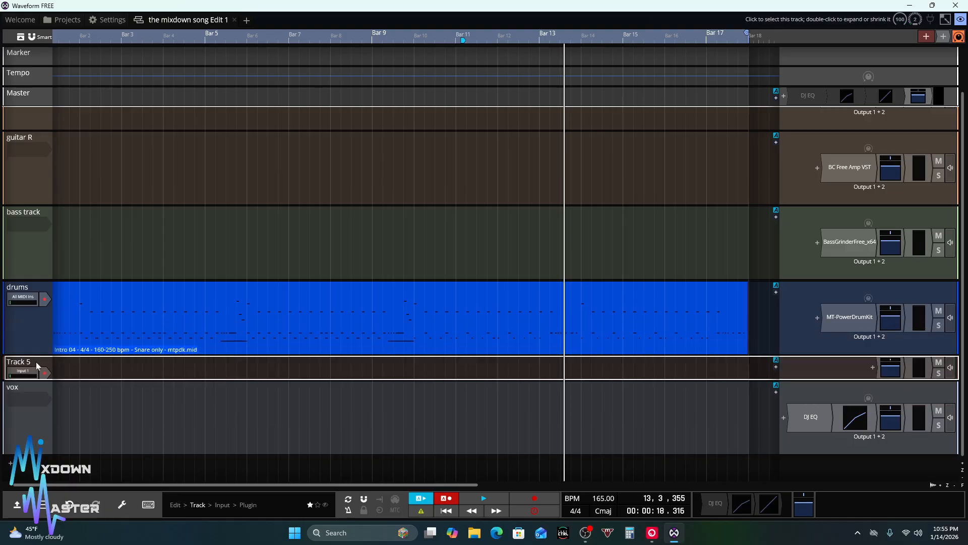
# Rename the drums track as "drums midi"
pyautogui.click(27, 290)
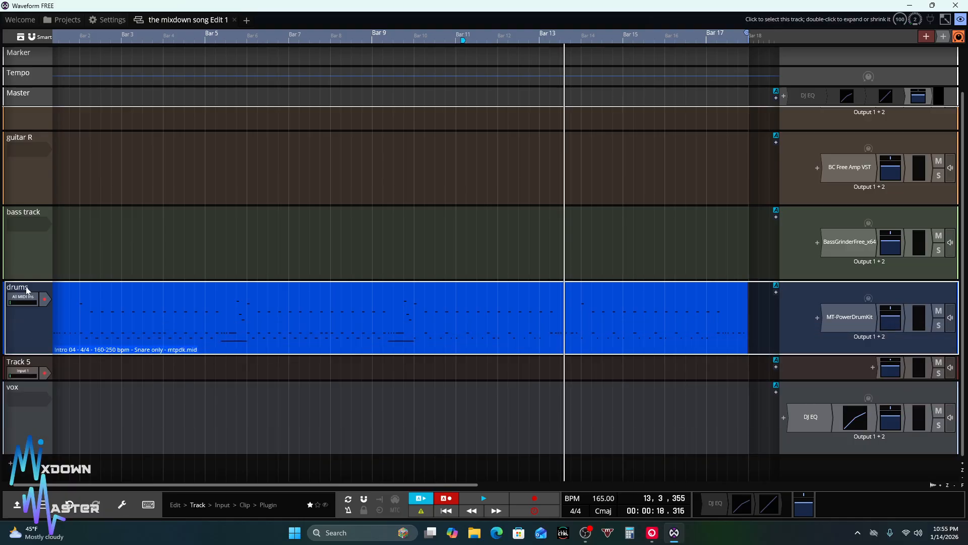
pyautogui.rightClick(27, 290)
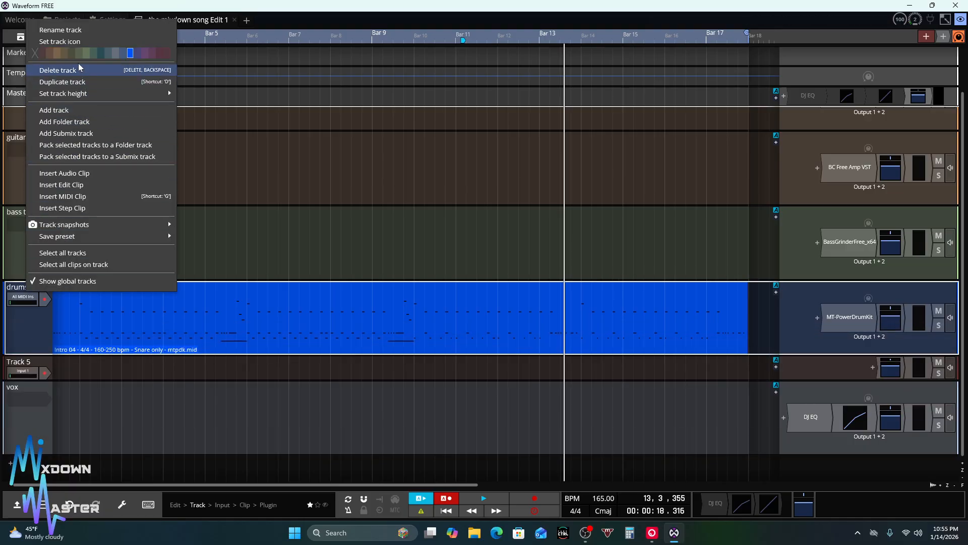
pyautogui.click(76, 30)
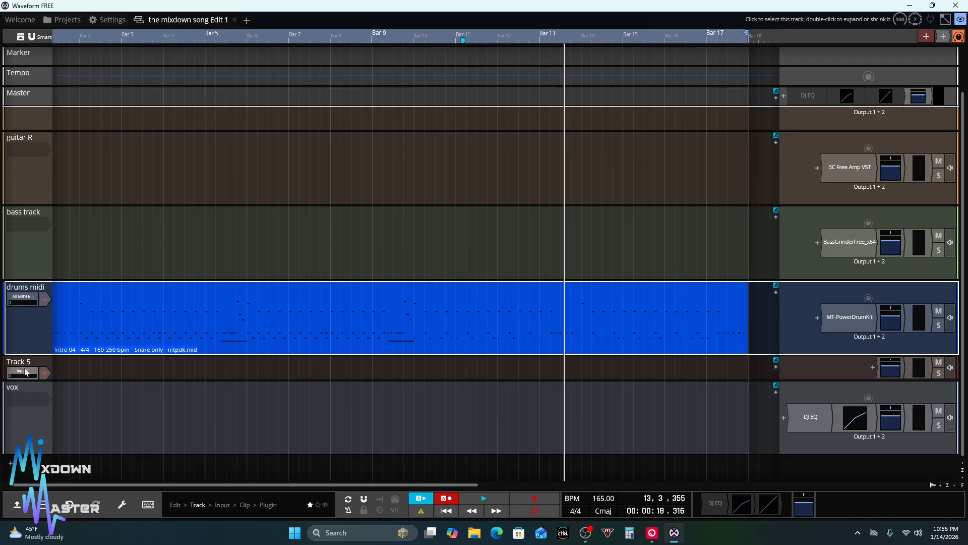
# Rename the new track below drums midi as "drums print"
pyautogui.click(23, 361)
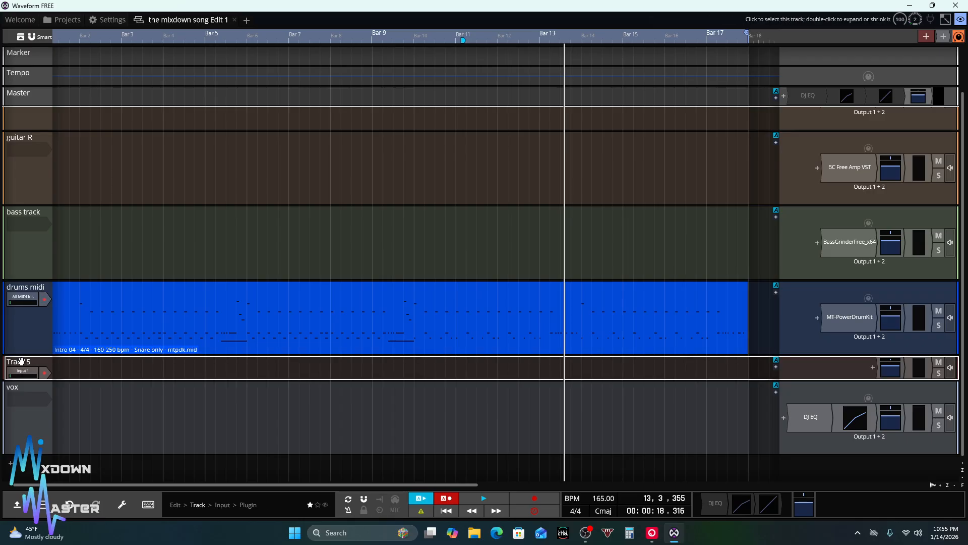
pyautogui.rightClick(20, 363)
pyautogui.click(58, 116)
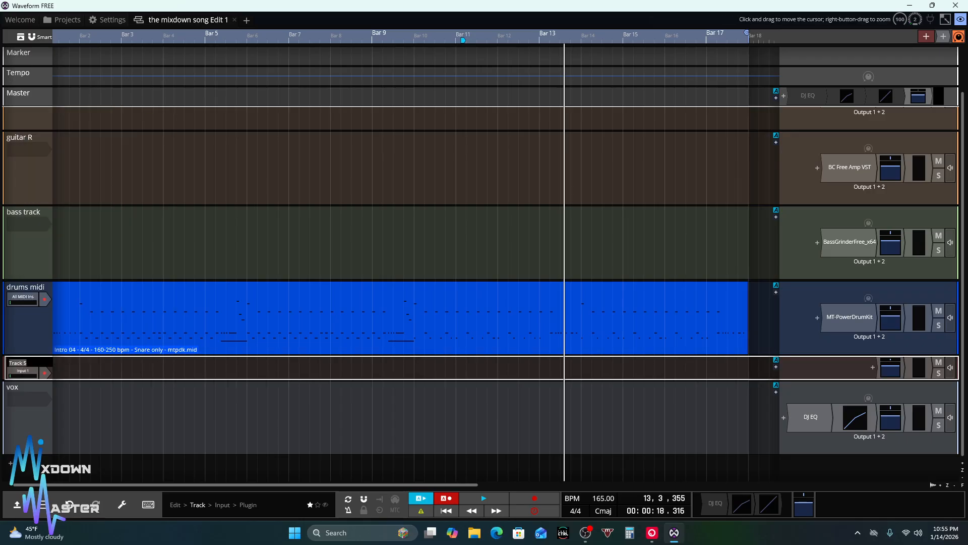
pyautogui.write('drums print')
pyautogui.press('Return')
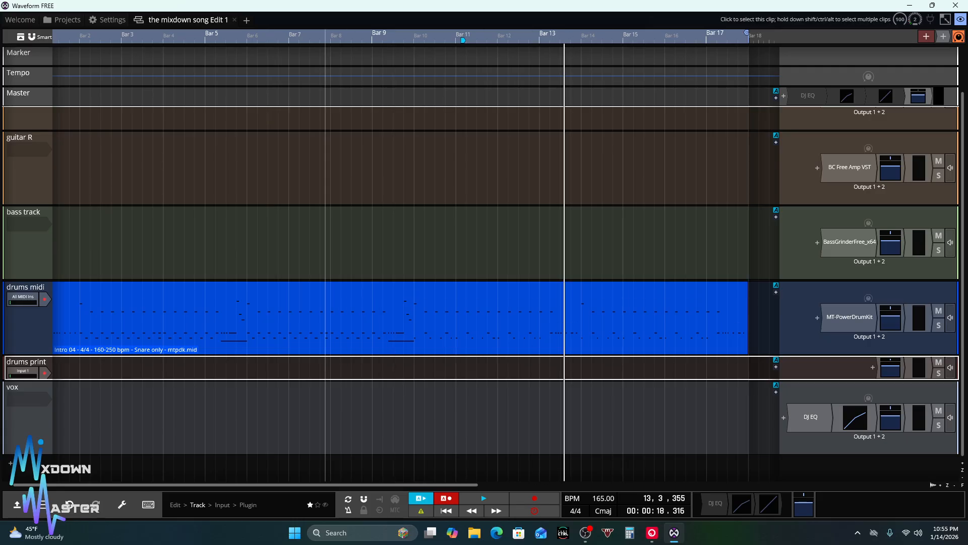
# Enlarge the drums print track and render the merged MIDI clip onto it at Bar 1, copying the file into the project and using the cursor position
pyautogui.doubleClick(44, 367)
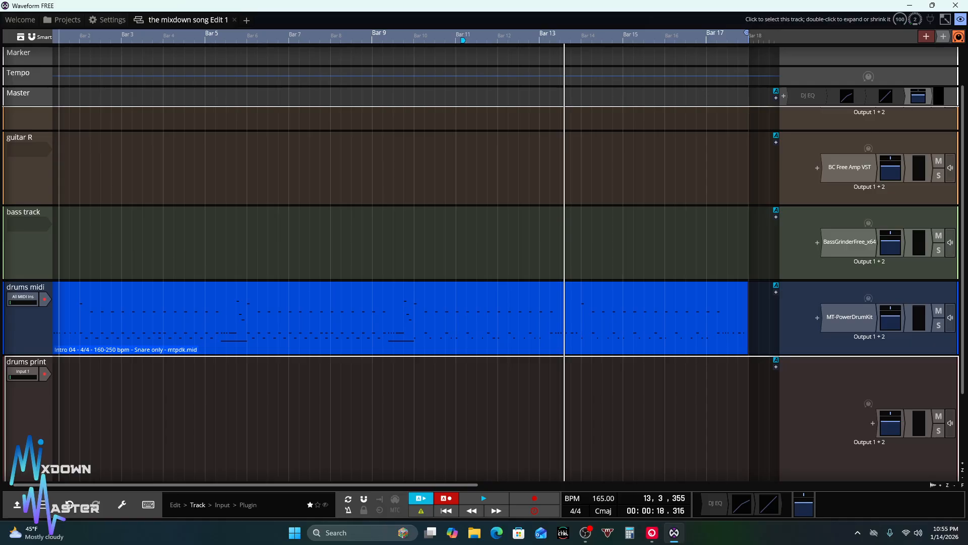
pyautogui.scroll(-3, 142, 36)
pyautogui.scroll(-1, 20, 357)
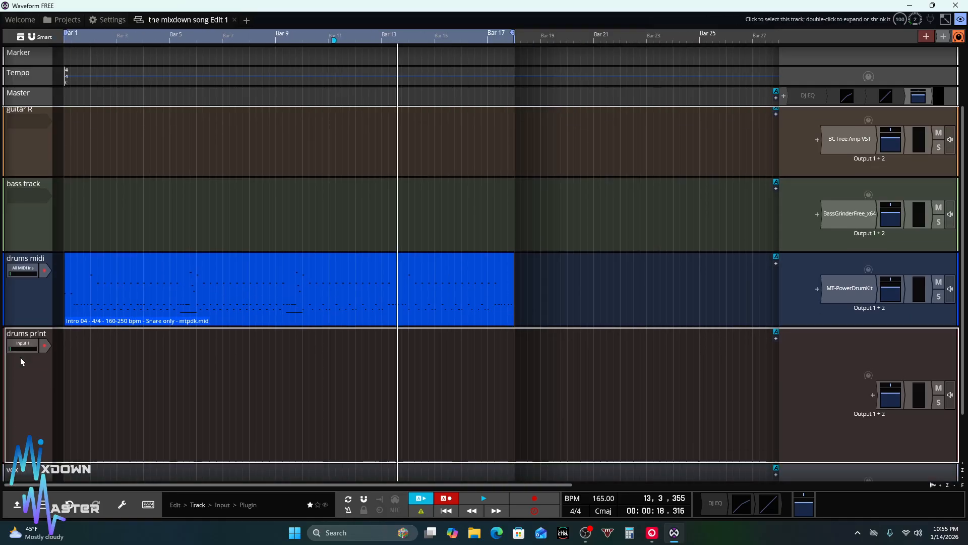
pyautogui.scroll(-1, 21, 357)
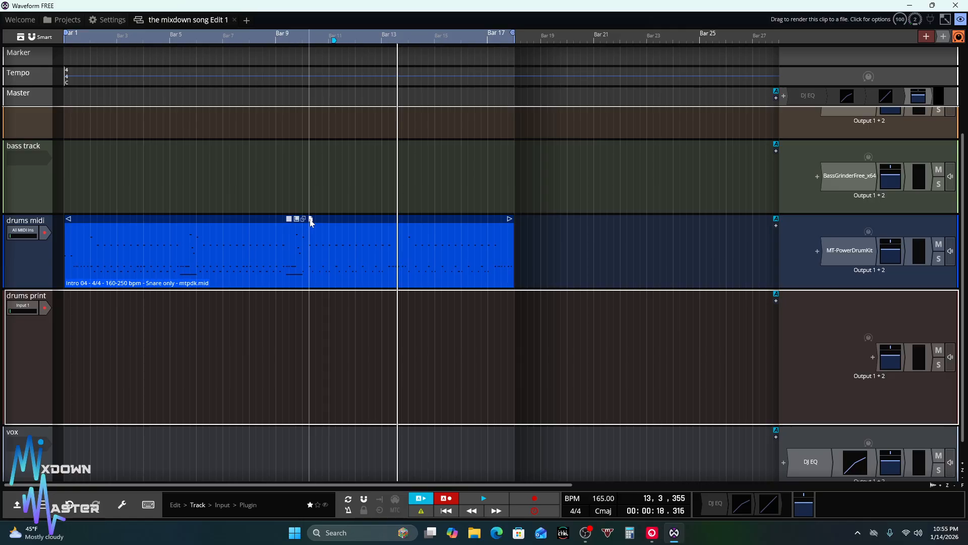
pyautogui.moveTo(310, 222); pyautogui.dragTo(64, 324)
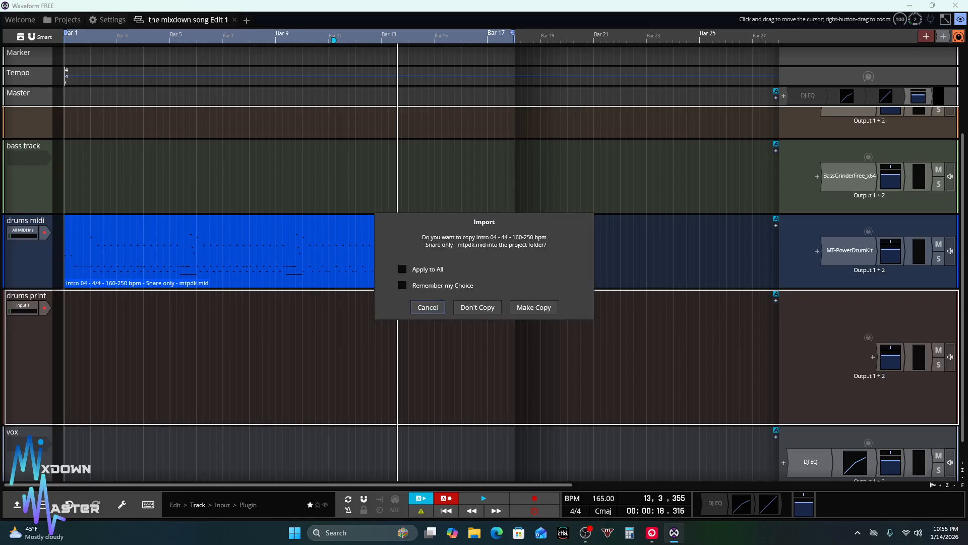
pyautogui.click(533, 307)
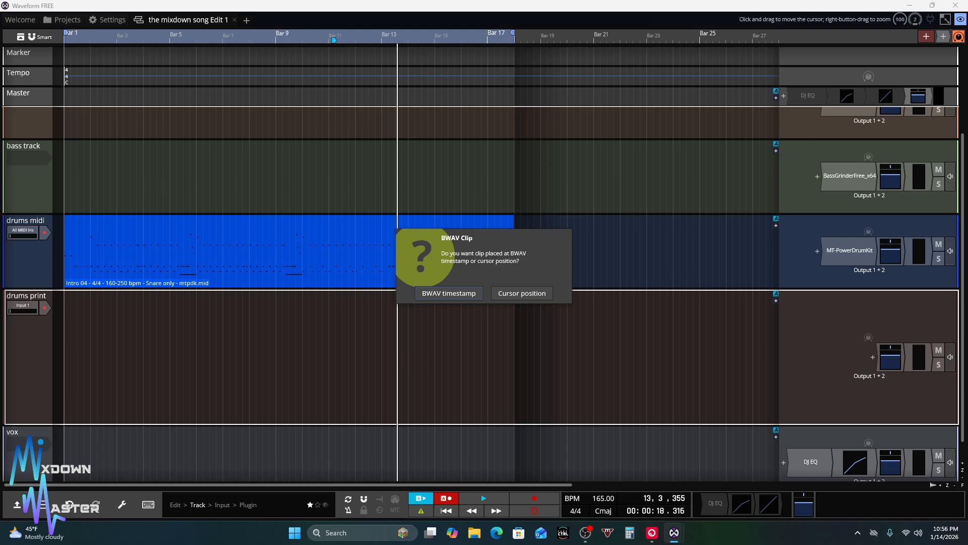
pyautogui.click(535, 296)
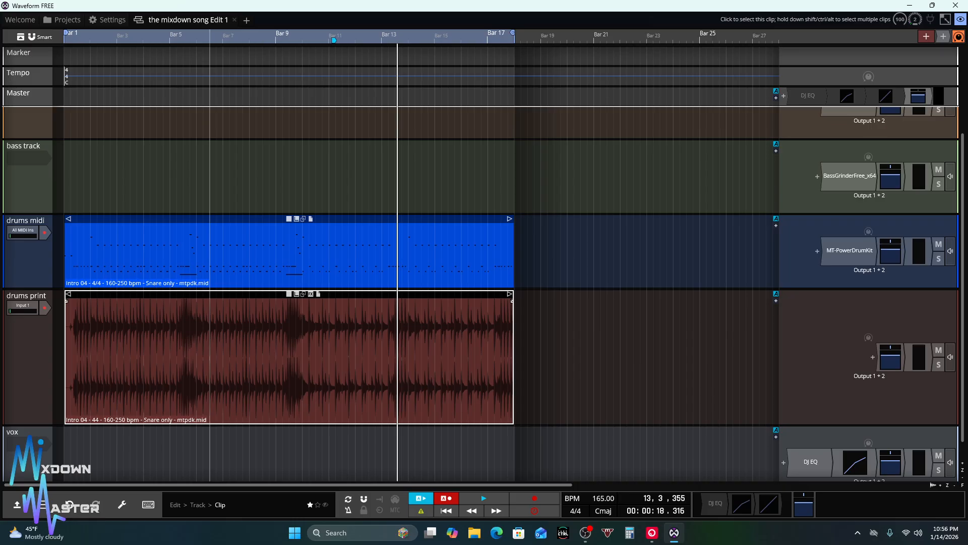
# Mute the merged MIDI clip and the drums midi track, and disable its MT-PowerDrumKit plugin
pyautogui.rightClick(207, 264)
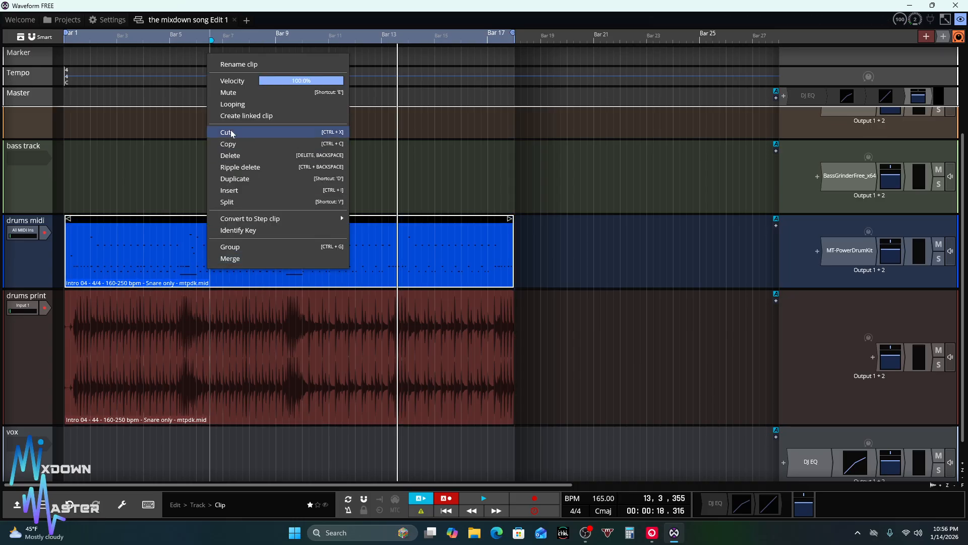
pyautogui.click(241, 95)
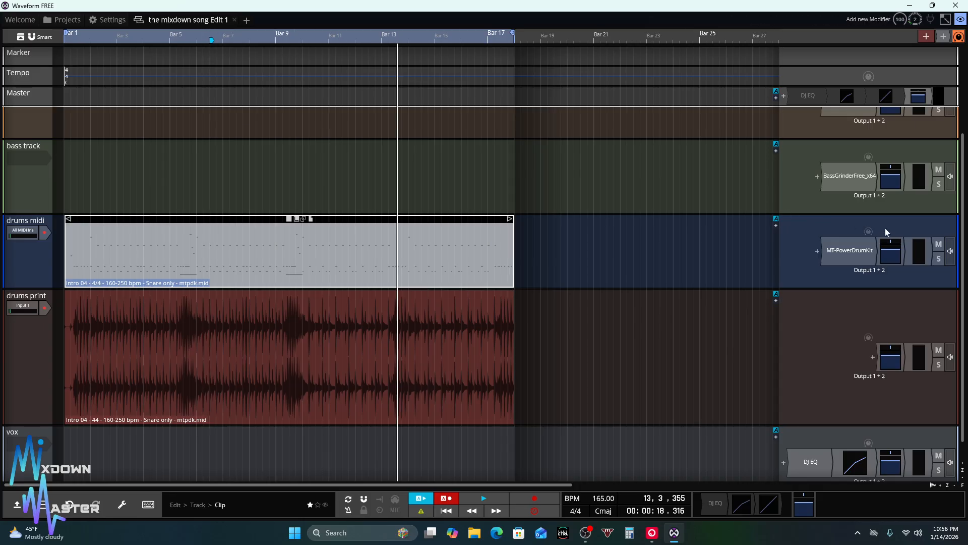
pyautogui.click(938, 245)
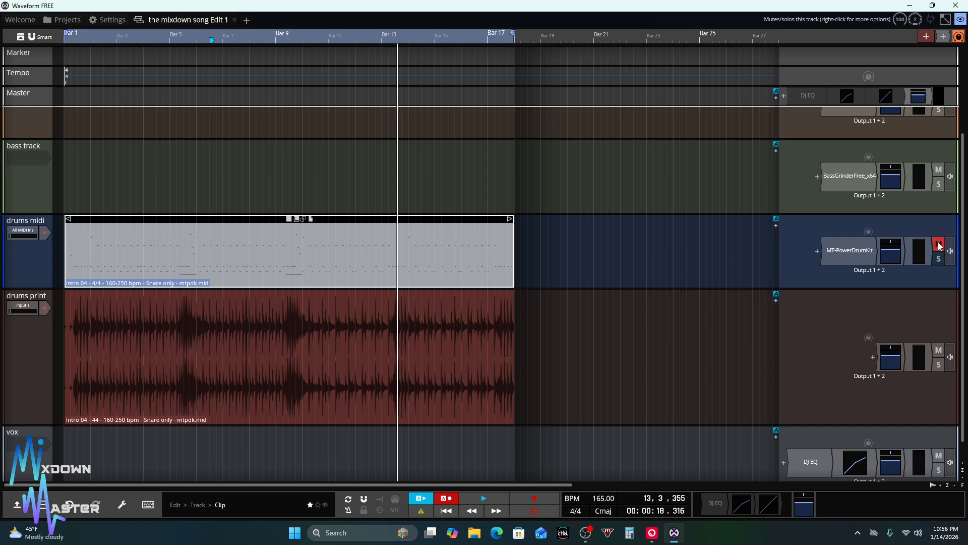
pyautogui.doubleClick(840, 256)
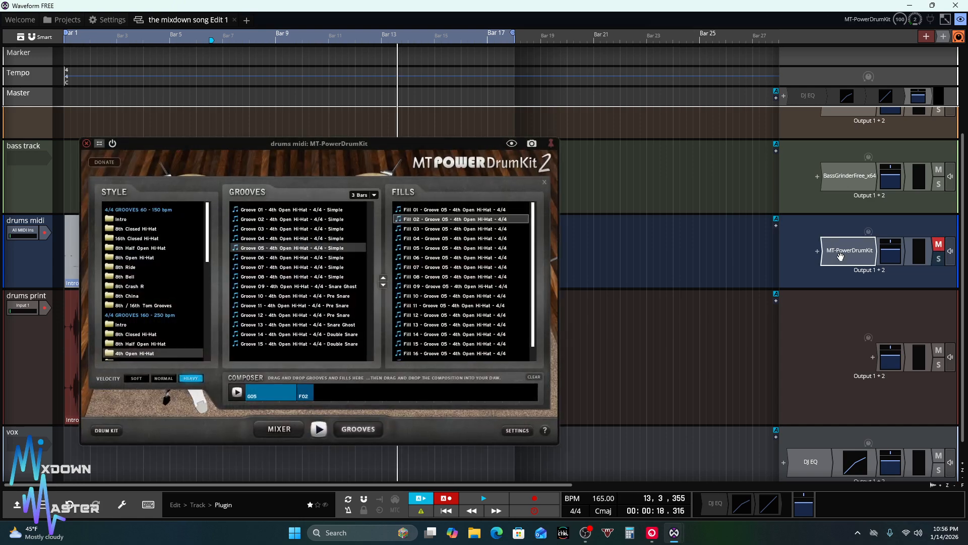
pyautogui.click(111, 144)
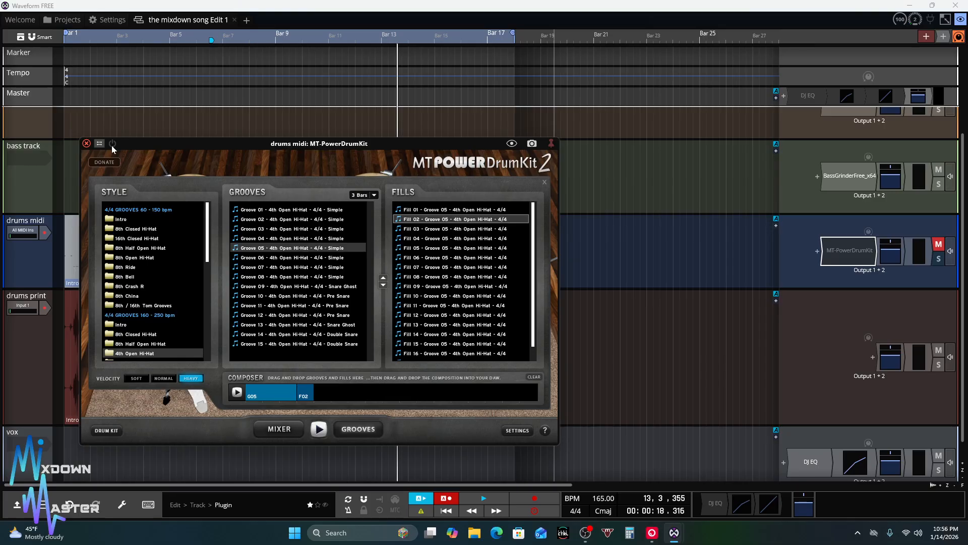
pyautogui.click(85, 144)
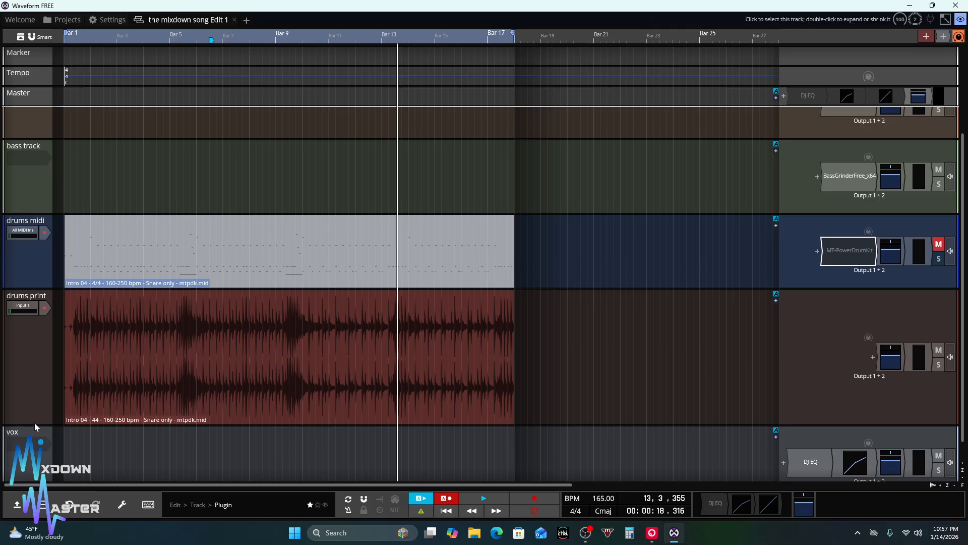
# Reduce the drums print track's height and set its input to <No input>
pyautogui.moveTo(33, 425); pyautogui.dragTo(34, 349)
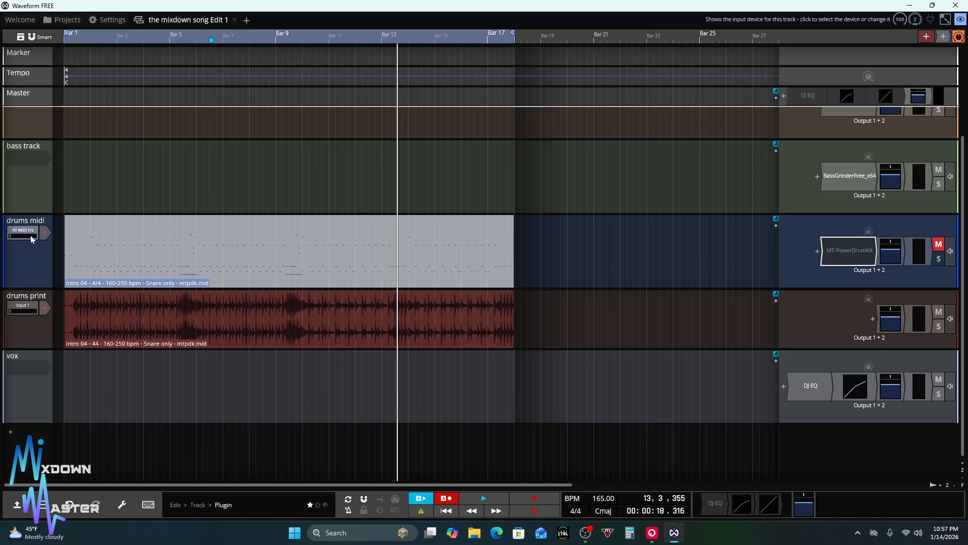
pyautogui.click(21, 305)
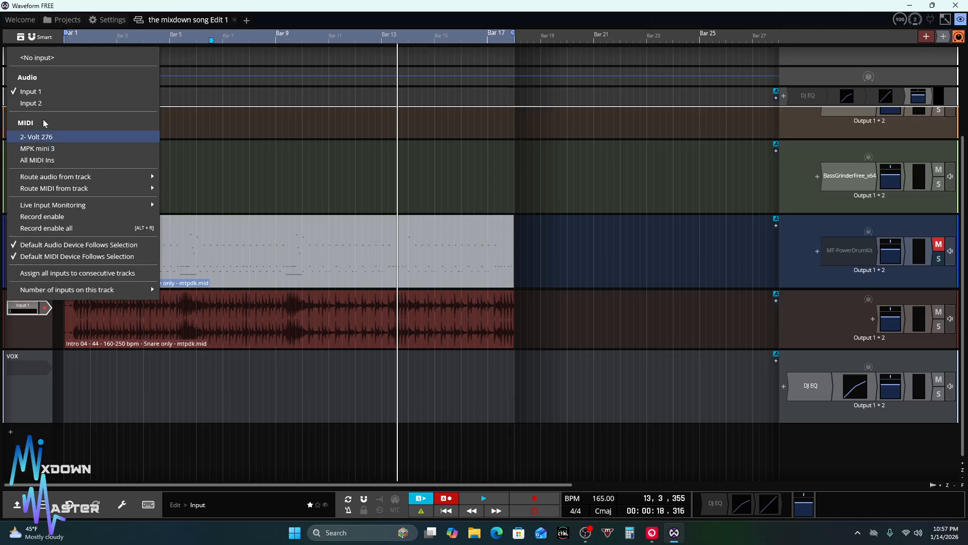
pyautogui.click(49, 57)
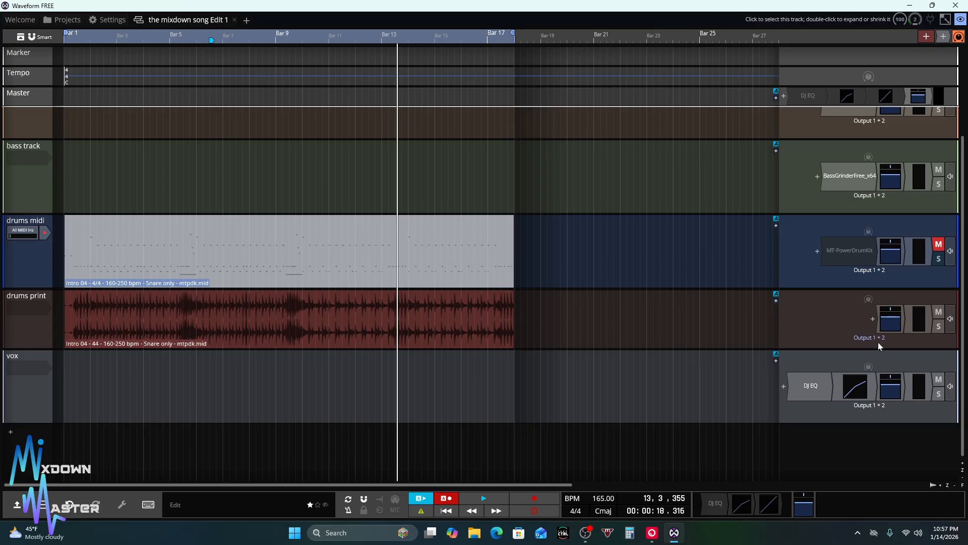
# Show the mixer panel to view all track channel strips and the Master, and hide it again
pyautogui.click(960, 19)
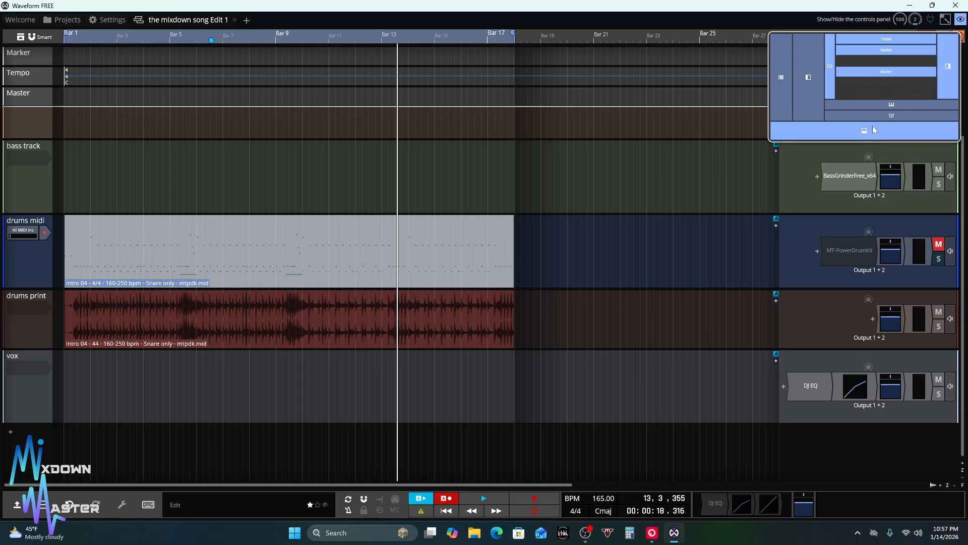
pyautogui.click(874, 131)
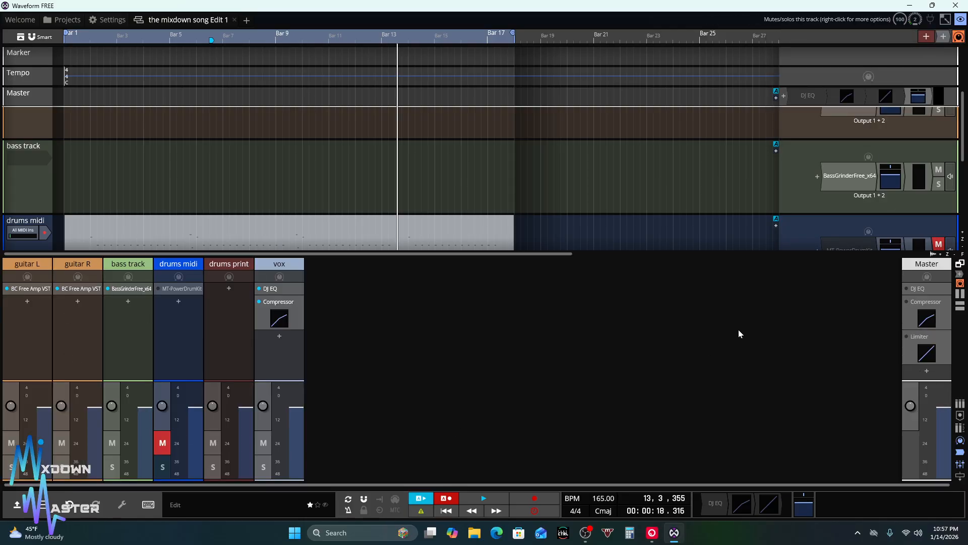
pyautogui.click(960, 20)
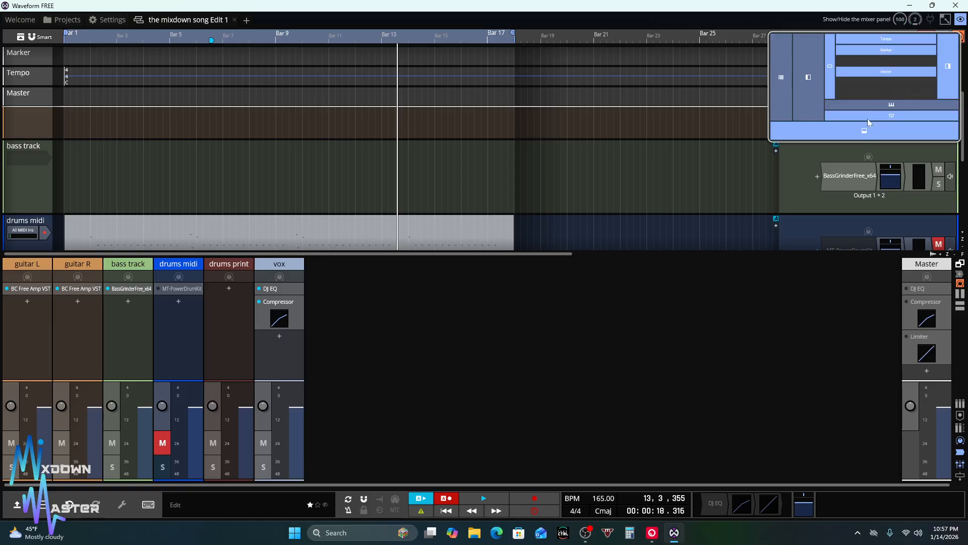
pyautogui.click(868, 121)
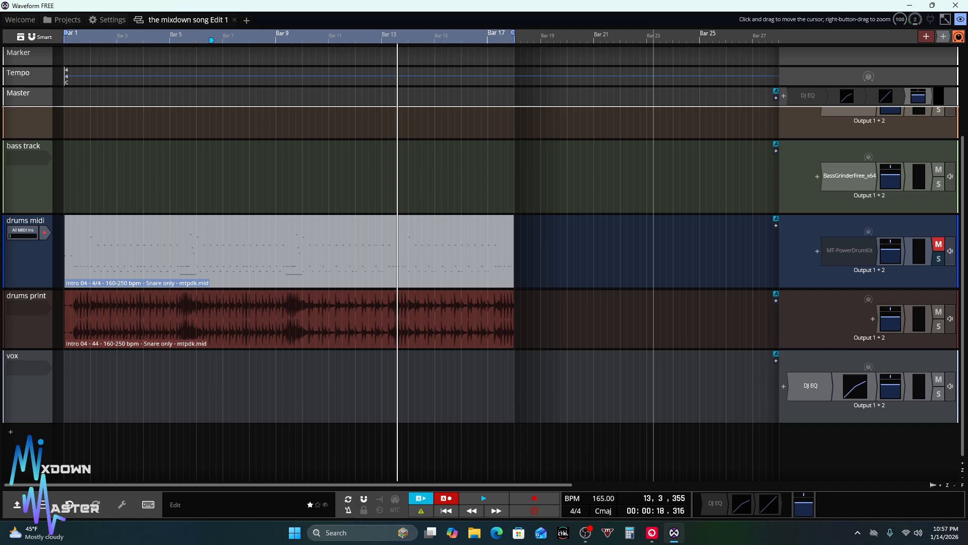
# Rewind to the start of the edit and play back the drums print audio through to about Bar 16
pyautogui.click(446, 510)
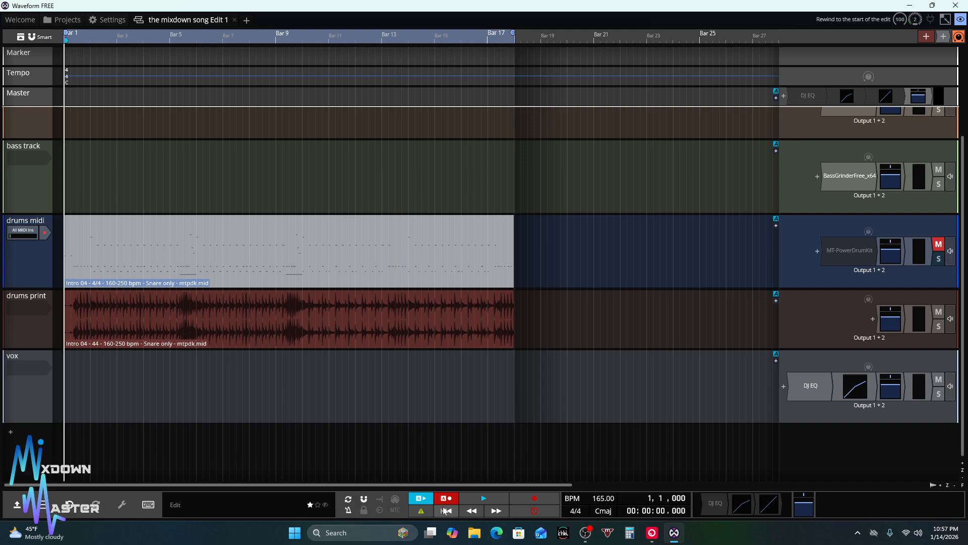
pyautogui.press('space')
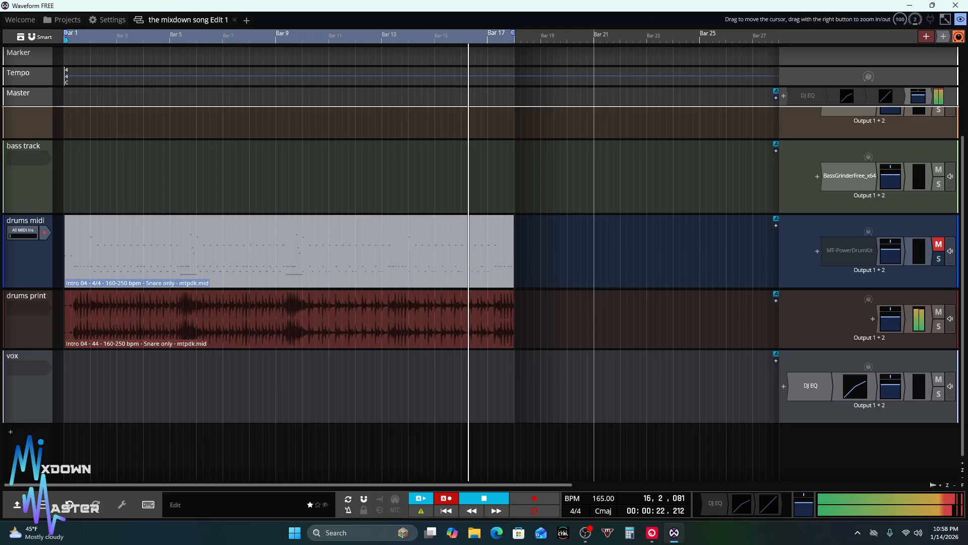
pyautogui.click(484, 503)
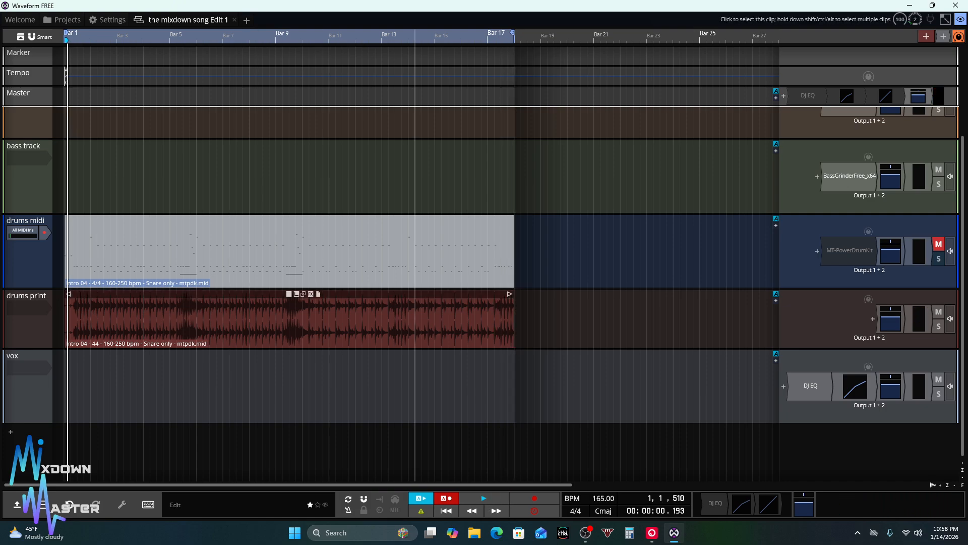
# Save the mixdown song Edit 1 and close the edit
pyautogui.scroll(1, 355, 319)
pyautogui.scroll(-2, 355, 318)
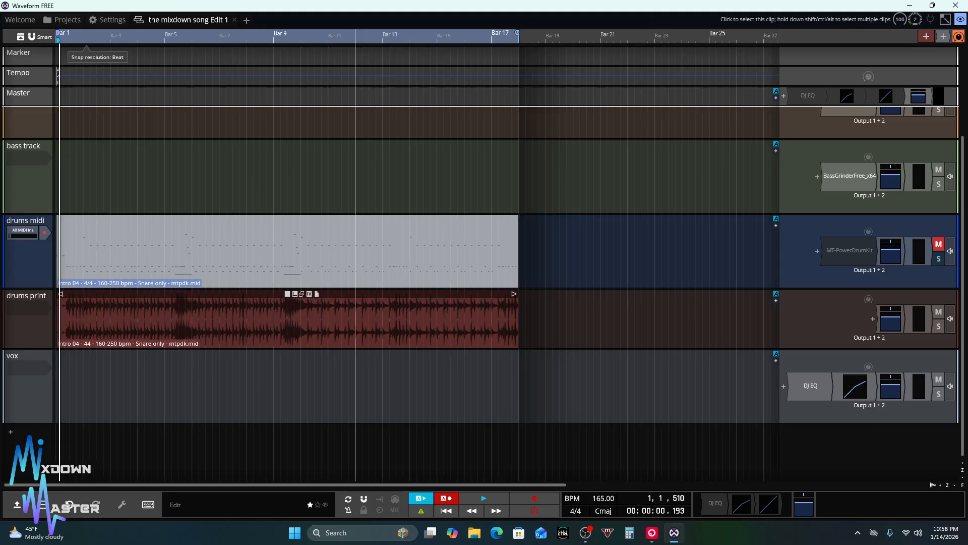
pyautogui.scroll(3, 37, 336)
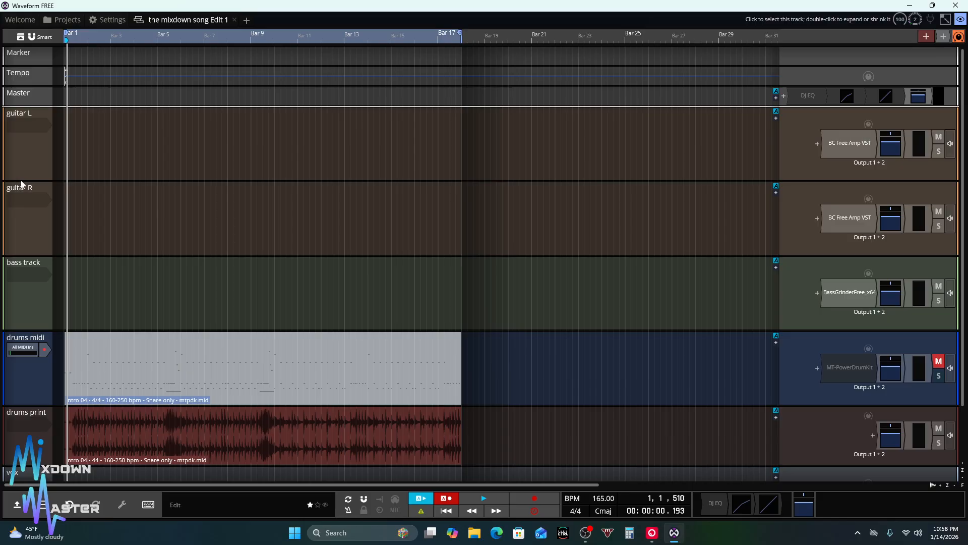
pyautogui.click(41, 513)
pyautogui.moveTo(71, 349)
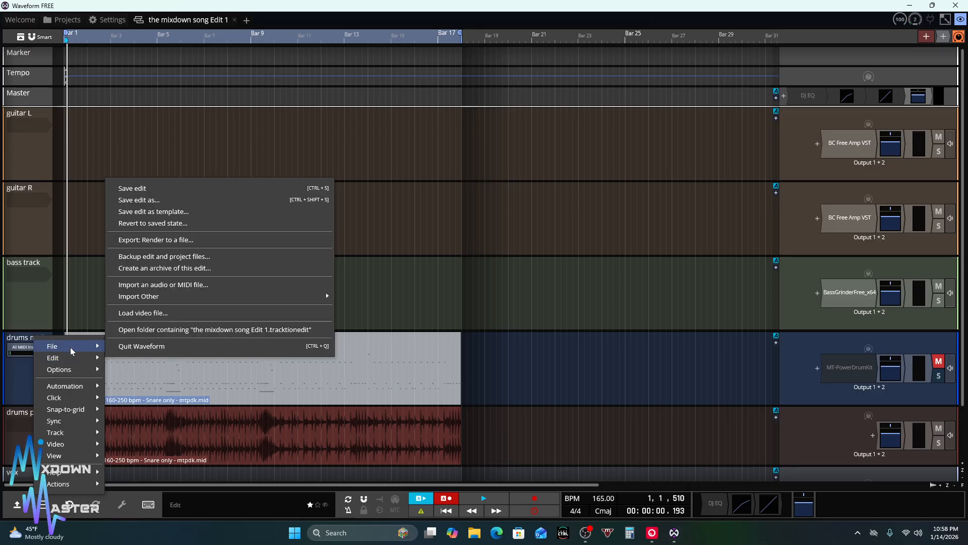
pyautogui.click(181, 189)
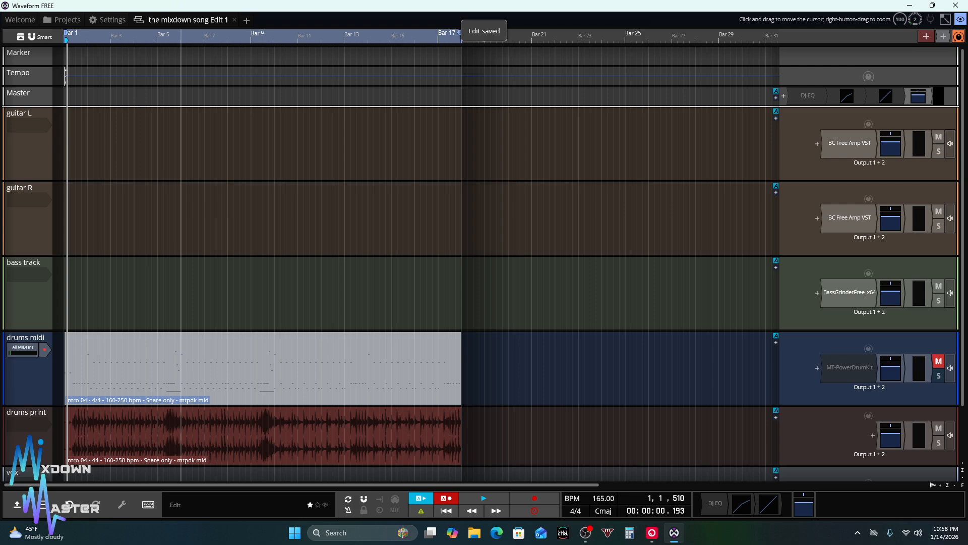
pyautogui.click(234, 20)
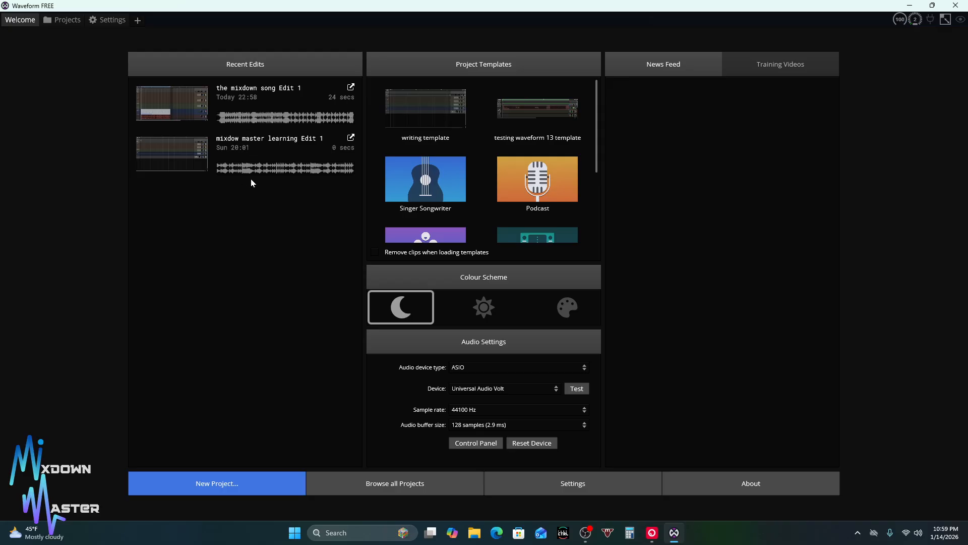
# Reopen the mixdown song Edit 1 from the recent edits, look over its saved tracks, and close it
pyautogui.click(241, 93)
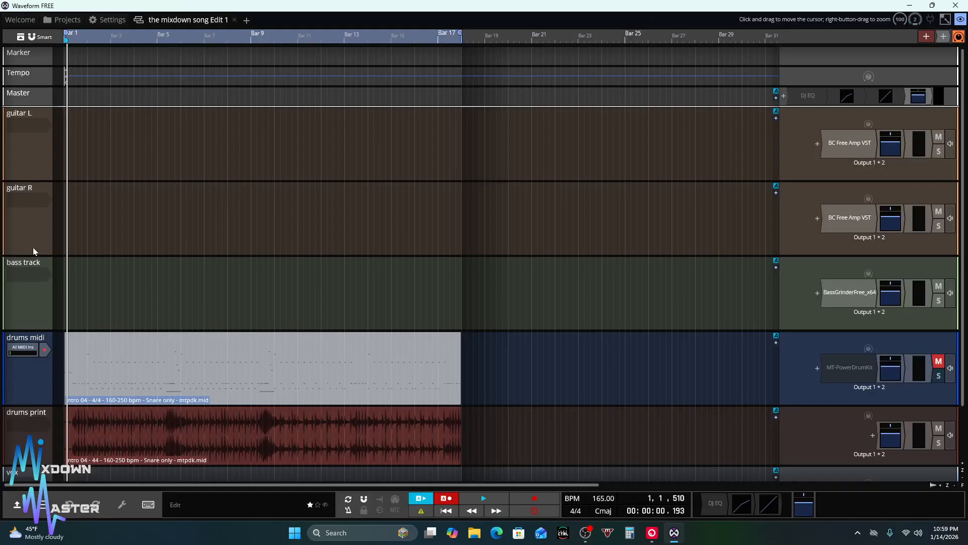
pyautogui.scroll(-3, 29, 246)
pyautogui.scroll(1, 28, 252)
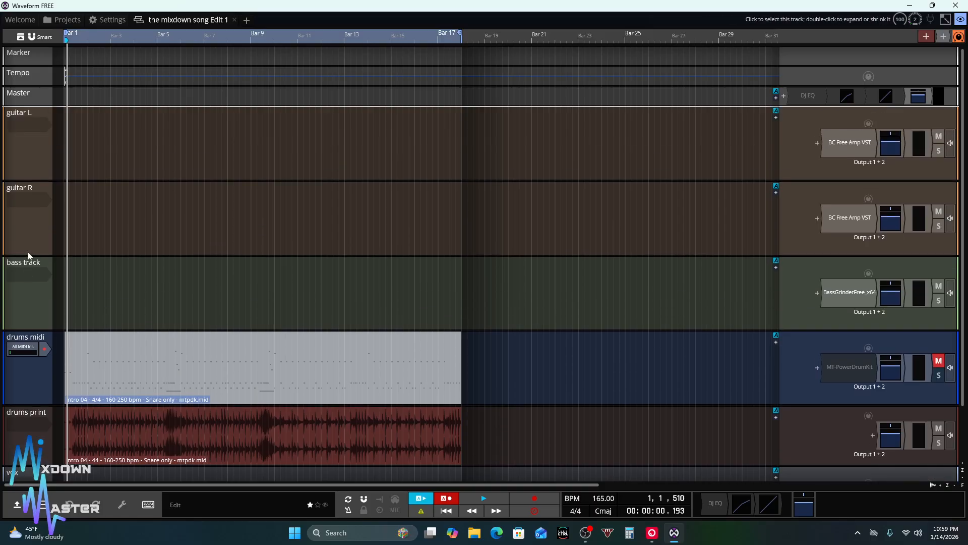
pyautogui.scroll(-2, 29, 252)
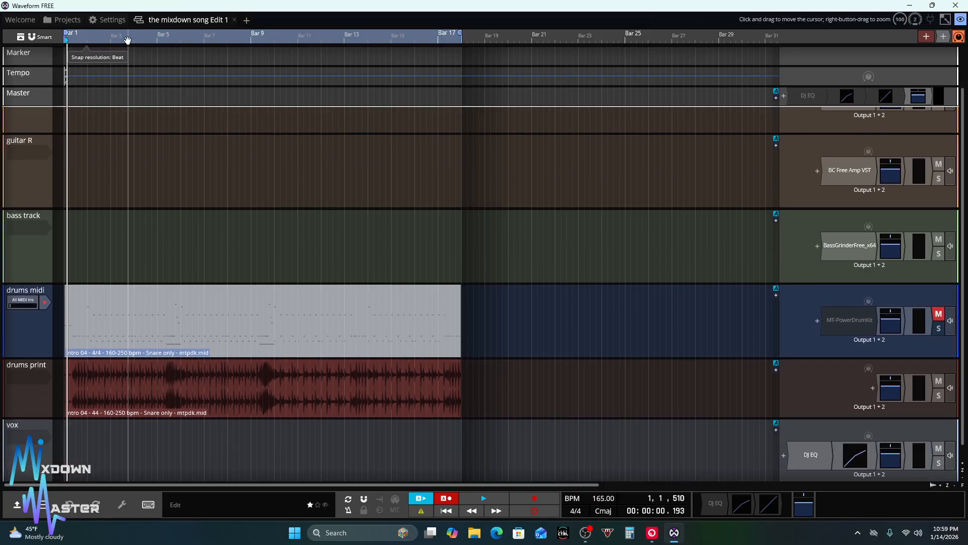
pyautogui.click(234, 19)
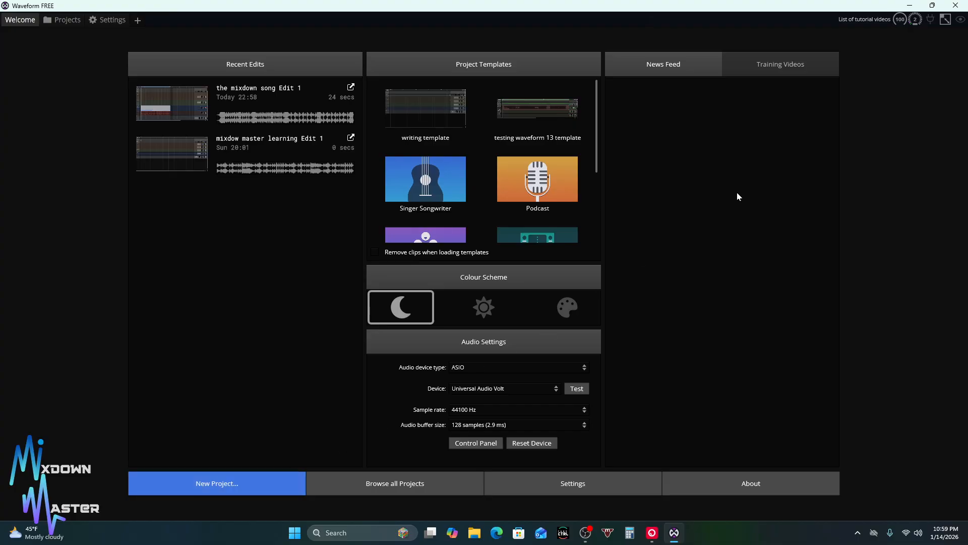
pyautogui.click(585, 532)
pyautogui.click(76, 388)
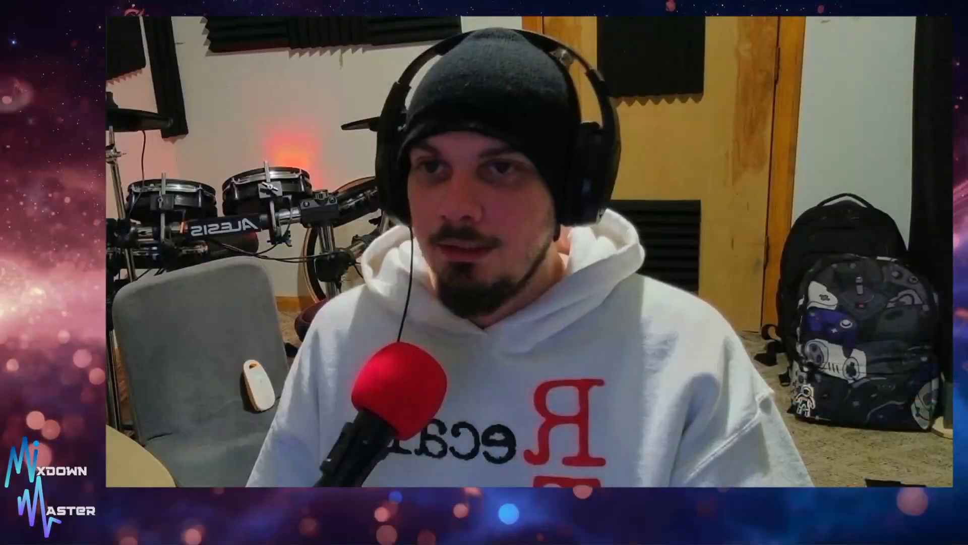